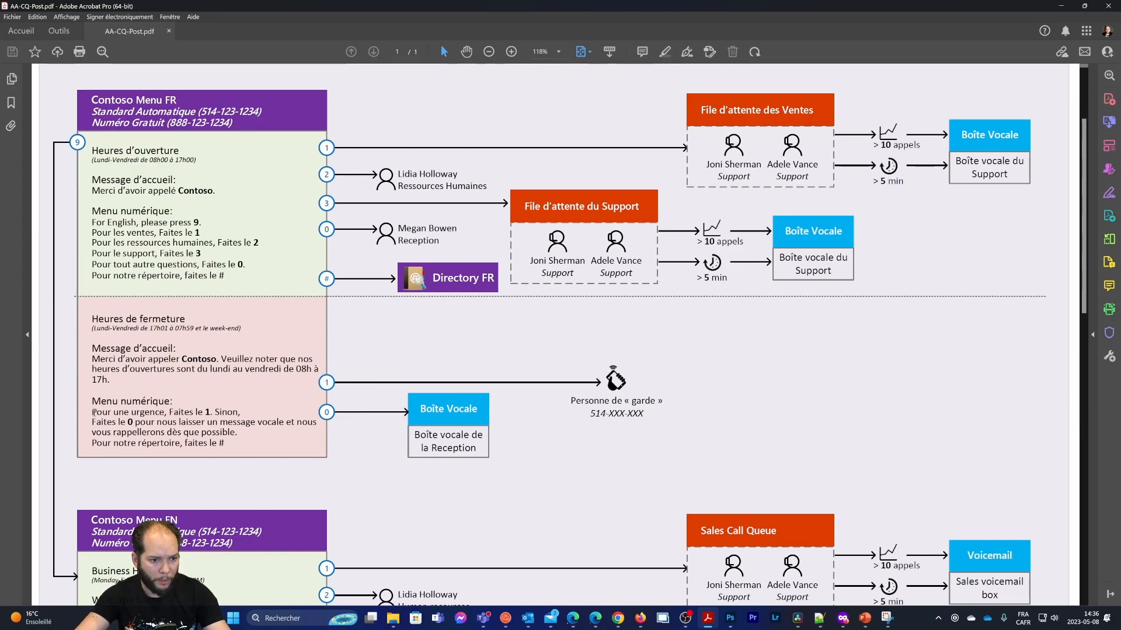
# Review the closed-hours menu prompt text and select the page's full address
pyautogui.moveTo(247, 410); pyautogui.dragTo(256, 393)
pyautogui.click(271, 403)
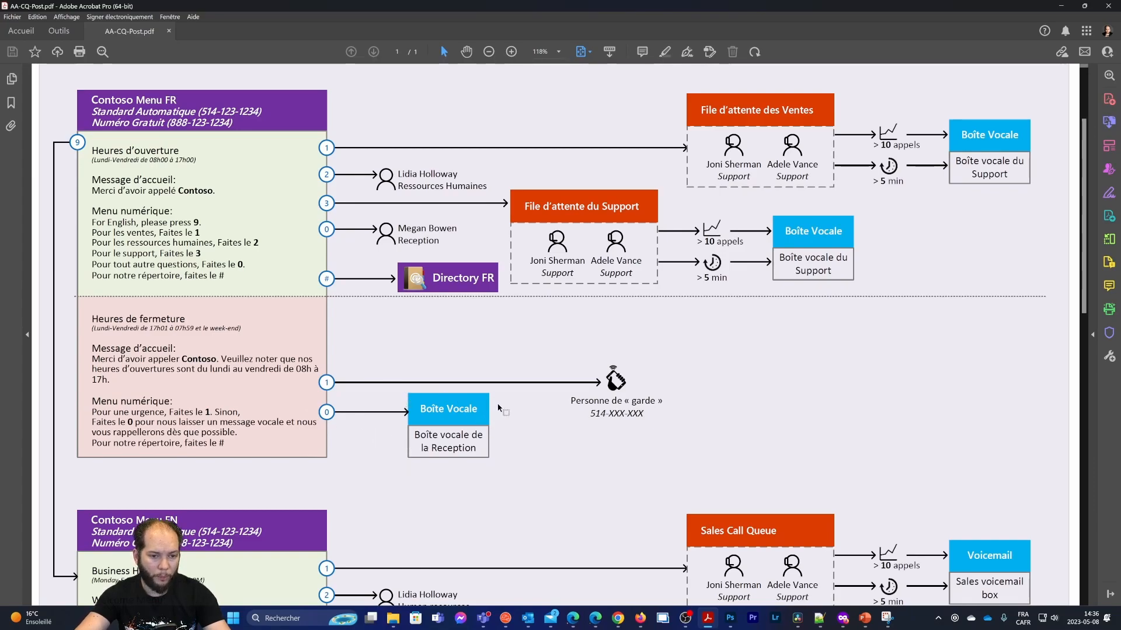
pyautogui.scroll(-5, 532, 413)
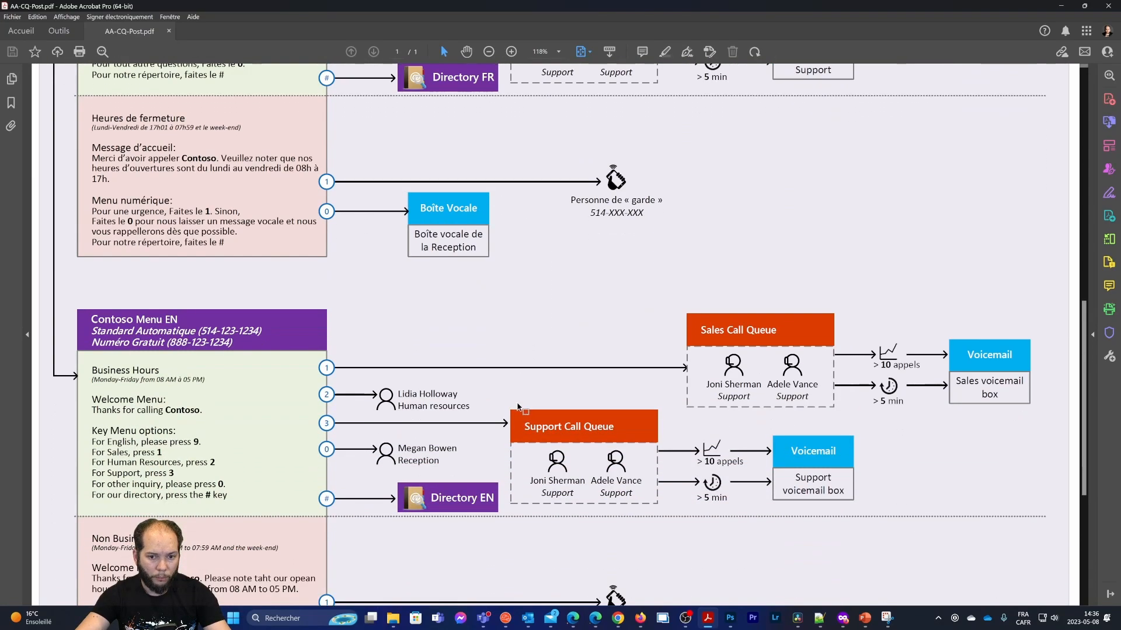
pyautogui.scroll(-3, 518, 407)
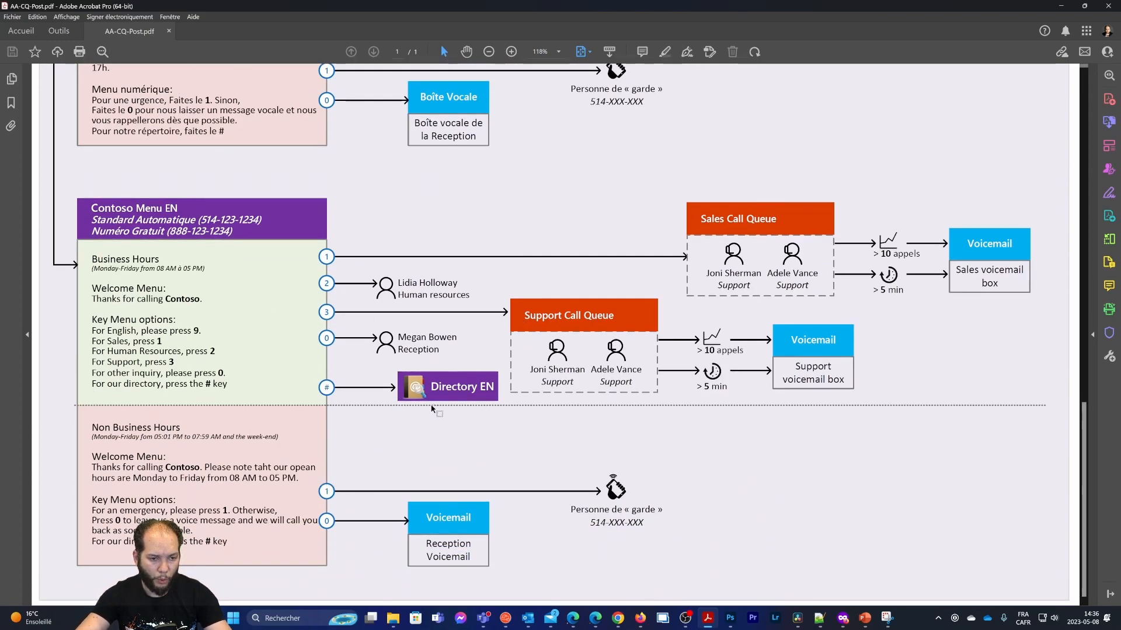
pyautogui.scroll(6, 597, 437)
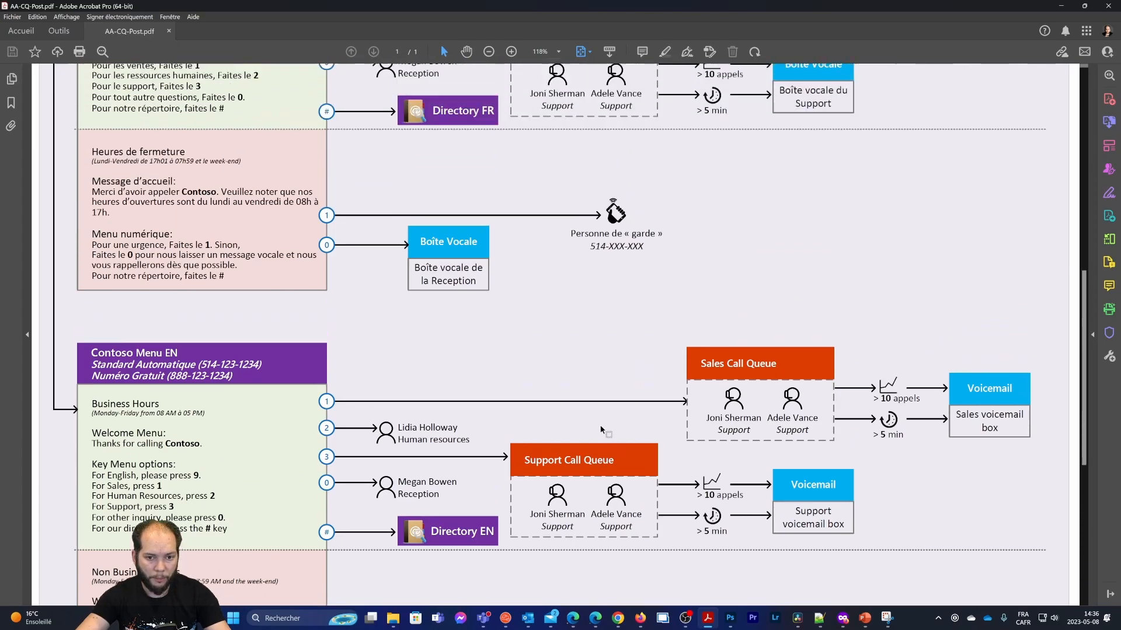
pyautogui.scroll(2, 596, 436)
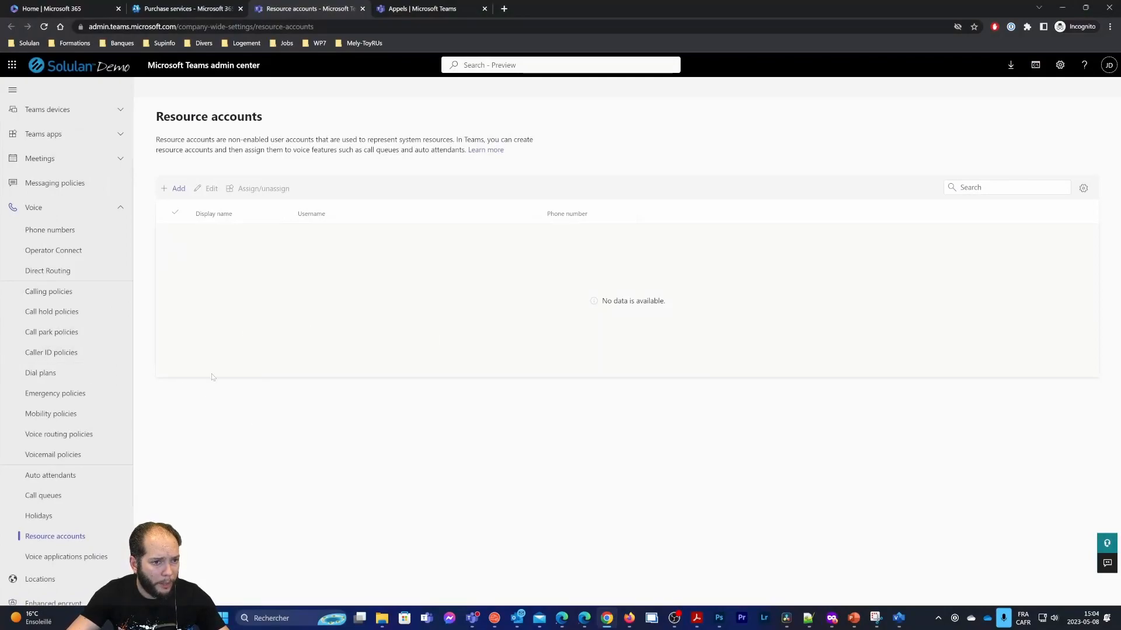
pyautogui.click(114, 26)
pyautogui.click(115, 27)
pyautogui.moveTo(112, 27); pyautogui.dragTo(199, 26)
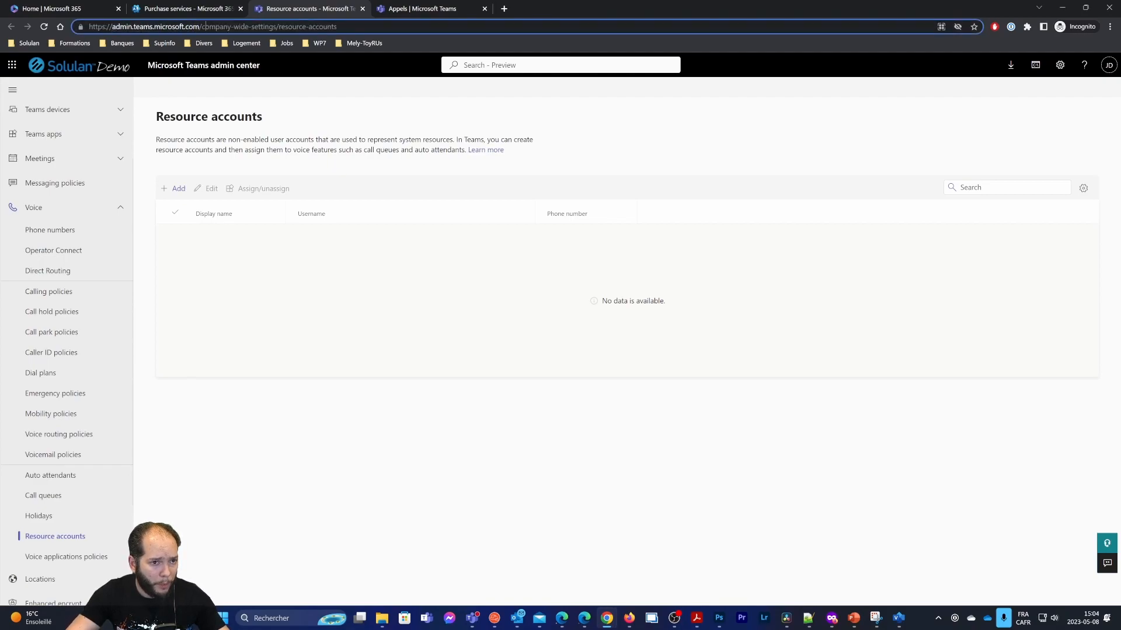
pyautogui.tripleClick(222, 26)
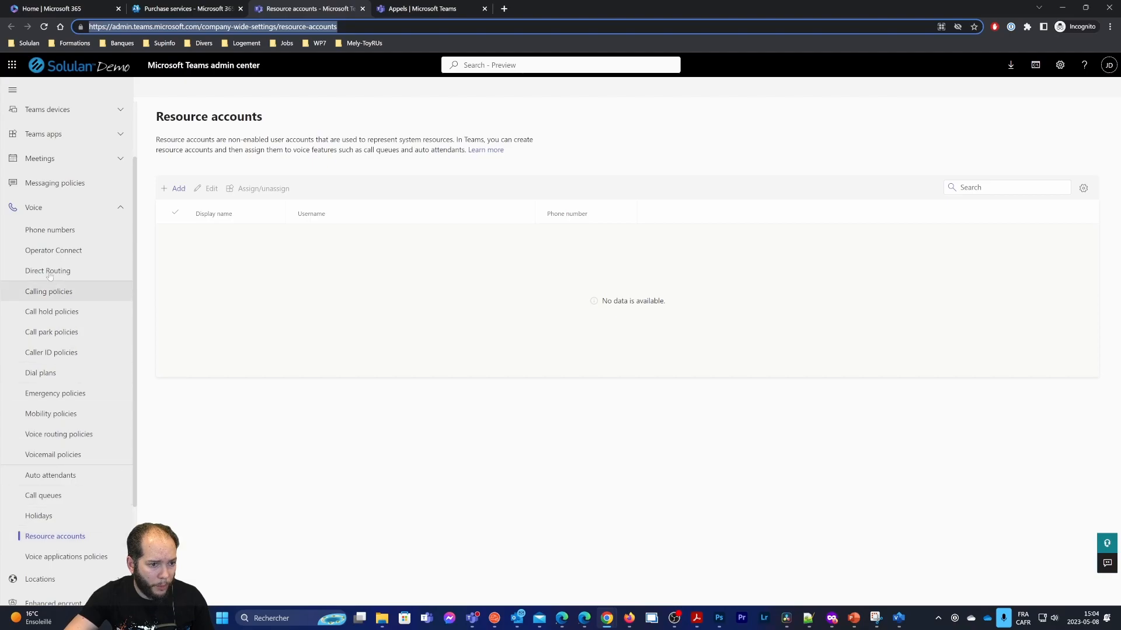
# Create resource account Contoso_Menu_FR on the solulandemo domain as an Auto attendant type
pyautogui.click(181, 187)
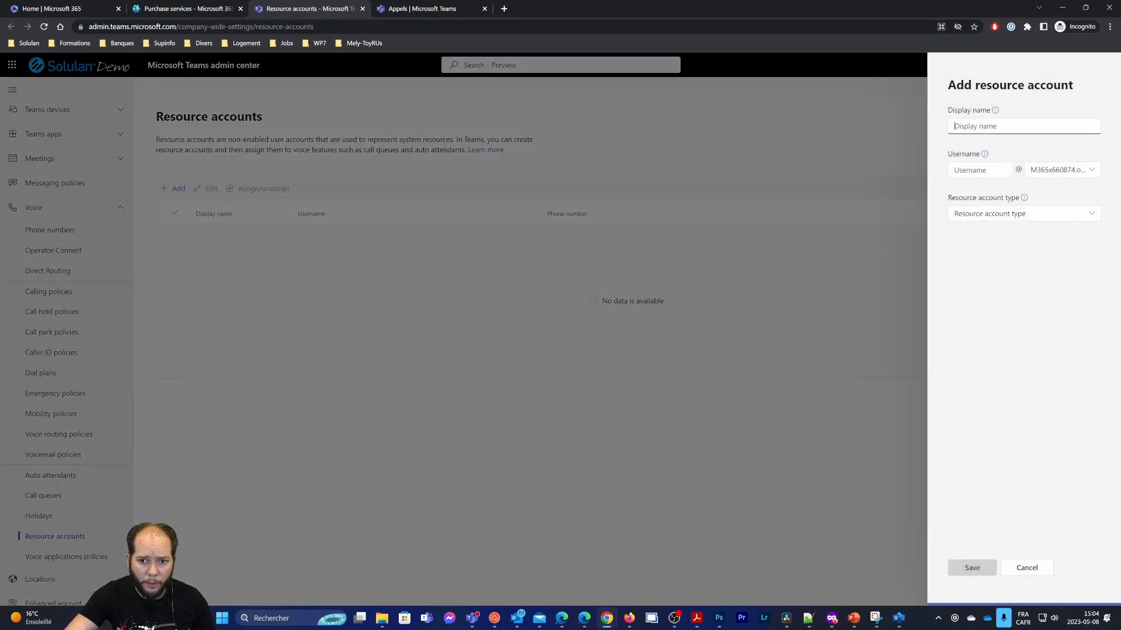
pyautogui.write('Contoso Menu FR')
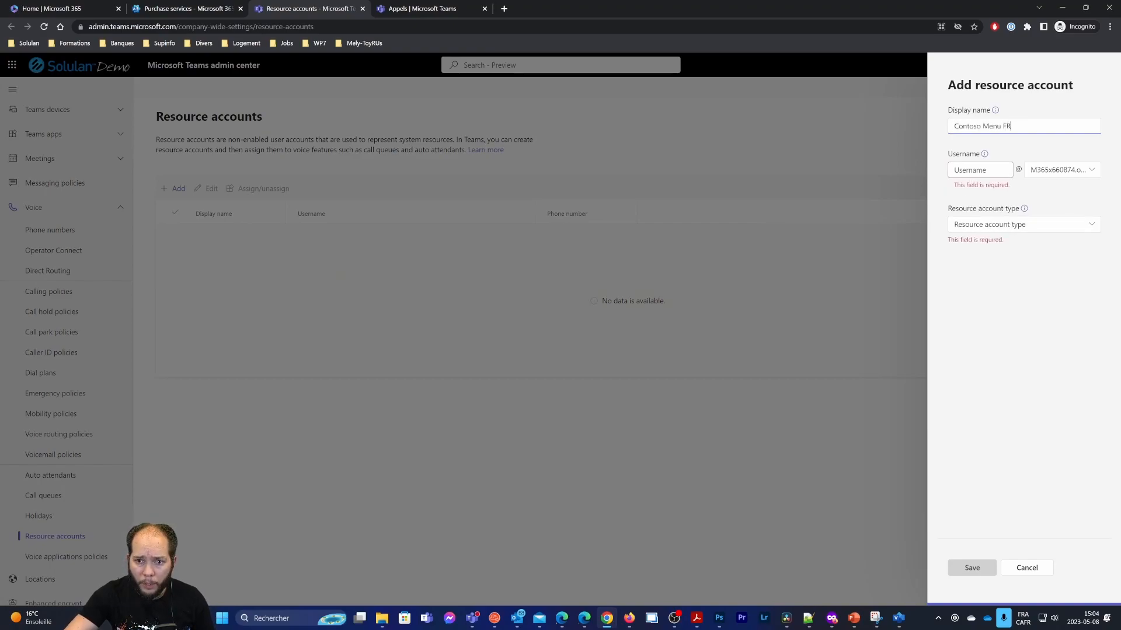
pyautogui.press('BackSpace')
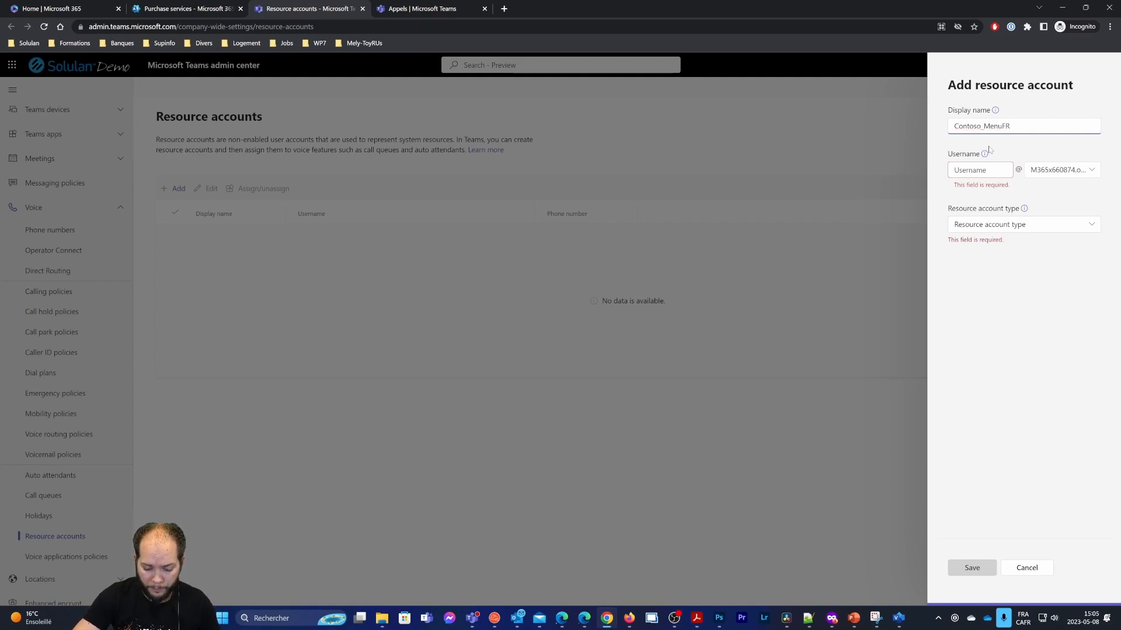
pyautogui.hotkey('ctrl', 'shift', 'Left')
pyautogui.hotkey('ctrl', 'shift', 'Left')
pyautogui.hotkey('ctrl', 'shift', 'Left')
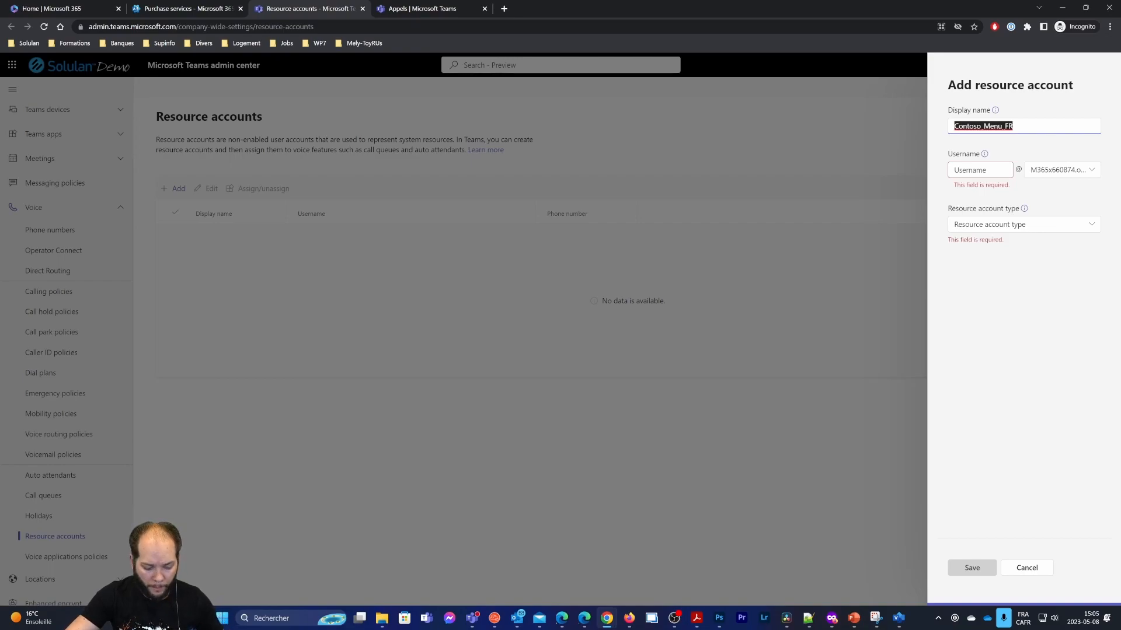
pyautogui.press('Tab')
pyautogui.click(1090, 171)
pyautogui.click(1067, 213)
pyautogui.click(1089, 216)
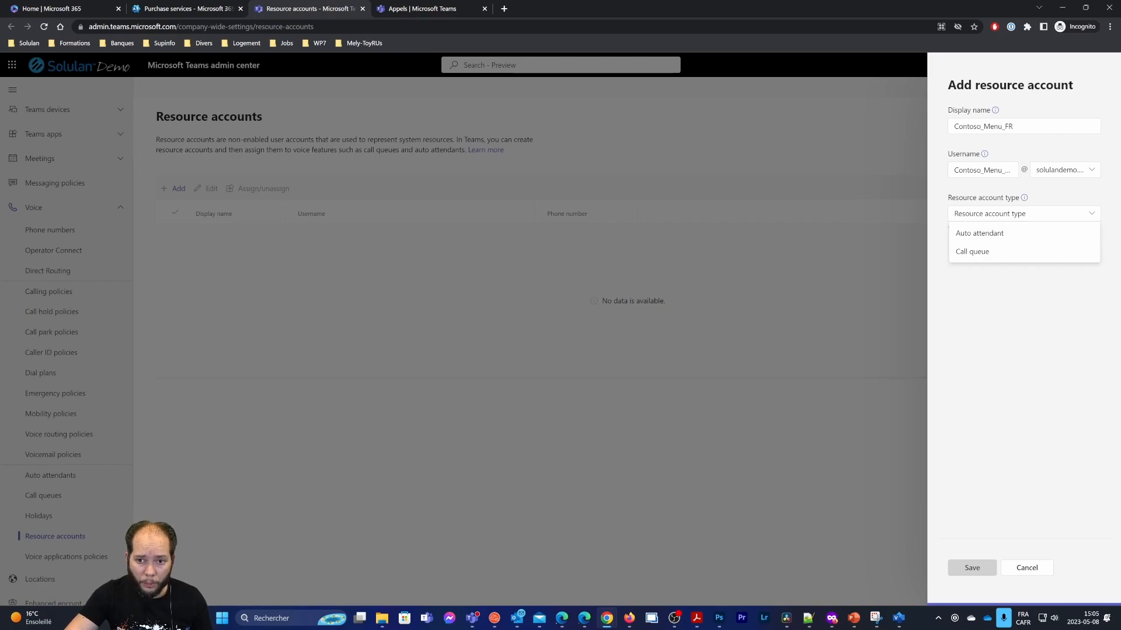
pyautogui.click(986, 234)
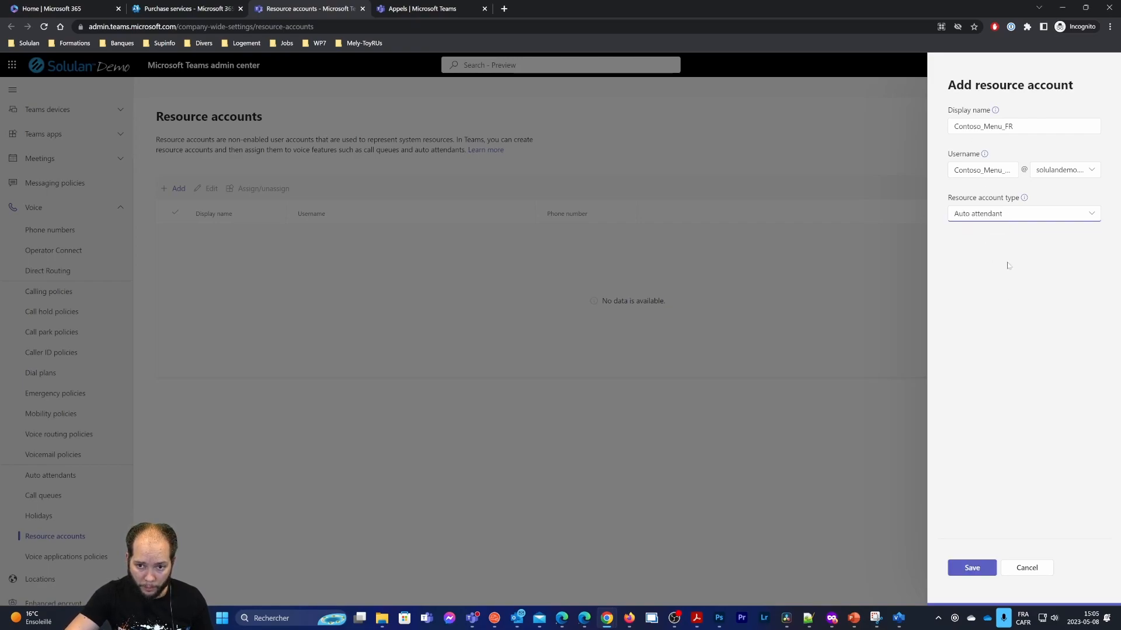
pyautogui.click(970, 568)
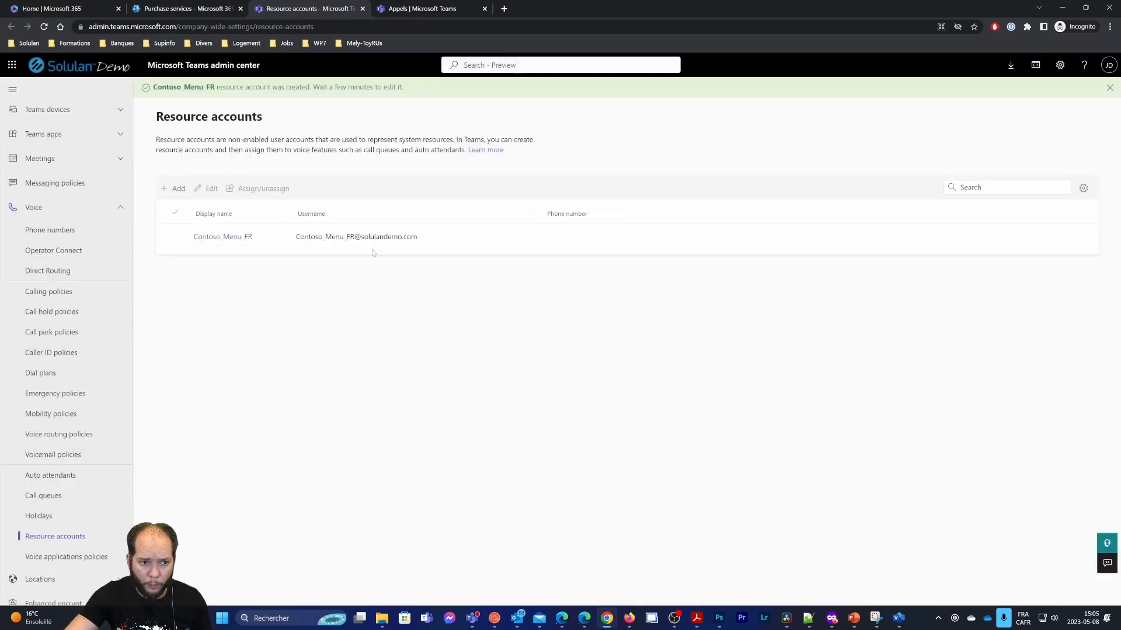
pyautogui.moveTo(252, 237); pyautogui.dragTo(191, 241)
pyautogui.hotkey('ctrl', 'c')
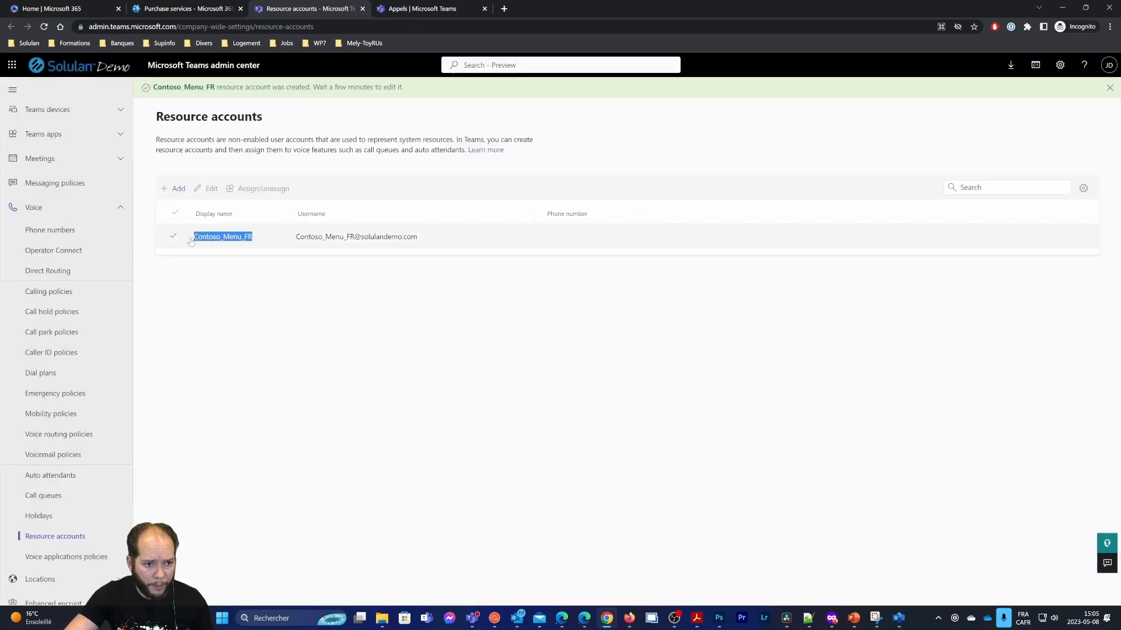
# Start a new resource account with display name and username Contoso_Menu_EN
pyautogui.click(173, 188)
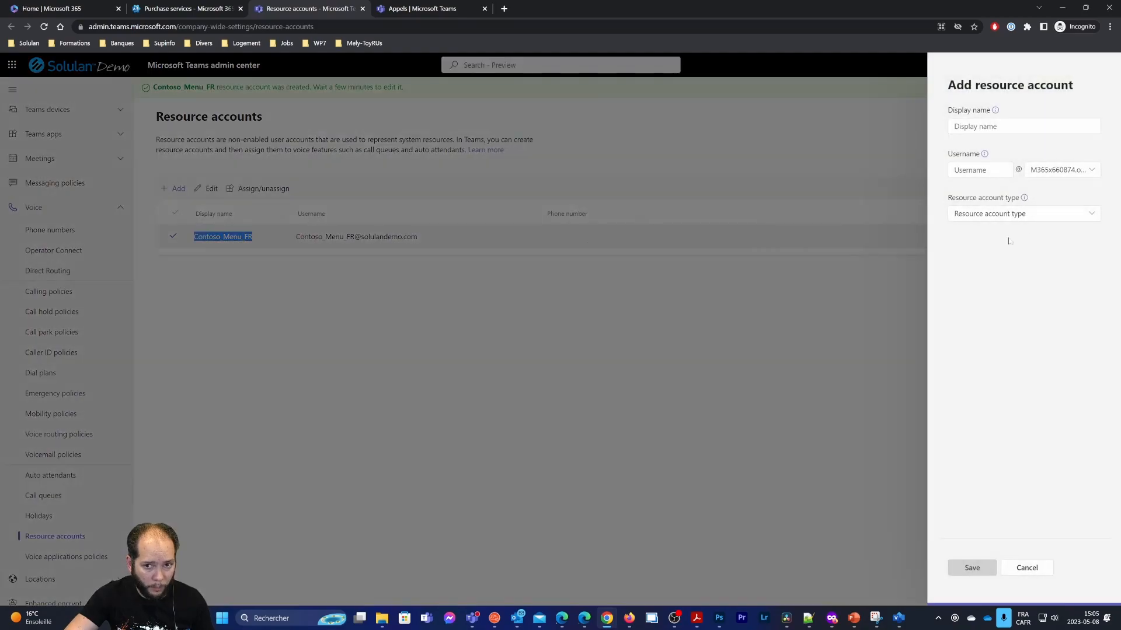
pyautogui.click(1026, 126)
pyautogui.hotkey('ctrl', 'v')
pyautogui.press('BackSpace')
pyautogui.press('BackSpace')
pyautogui.write('EN')
pyautogui.hotkey('shift', 'Left')
pyautogui.hotkey('shift', 'Left')
pyautogui.hotkey('shift', 'Left')
pyautogui.hotkey('shift', 'Left')
pyautogui.hotkey('shift', 'Left')
pyautogui.hotkey('shift', 'Left')
pyautogui.hotkey('shift', 'Left')
pyautogui.hotkey('shift', 'Left')
pyautogui.hotkey('shift', 'Left')
pyautogui.hotkey('shift', 'Left')
pyautogui.hotkey('shift', 'Left')
pyautogui.hotkey('shift', 'Left')
pyautogui.hotkey('shift', 'Left')
pyautogui.hotkey('shift', 'Left')
pyautogui.hotkey('shift', 'Left')
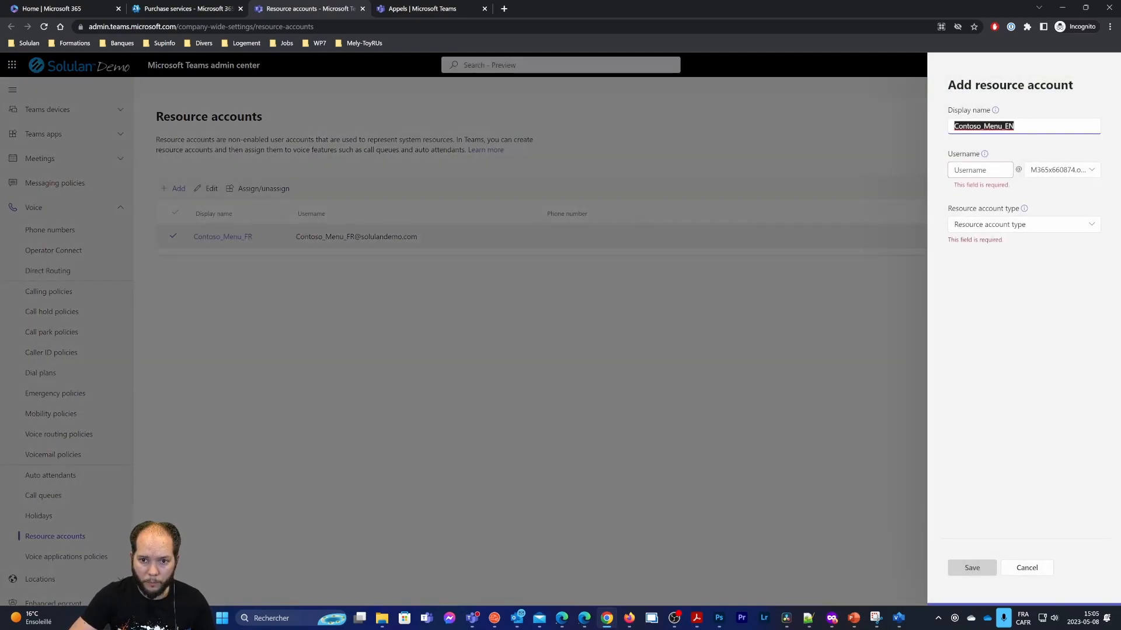
pyautogui.hotkey('ctrl', 'c')
pyautogui.click(980, 170)
pyautogui.hotkey('ctrl', 'v')
# Put Contoso_Menu_EN on solulandemo.com as an Auto attendant account and save it
pyautogui.click(1068, 170)
pyautogui.click(1059, 207)
pyautogui.click(1015, 216)
pyautogui.click(973, 235)
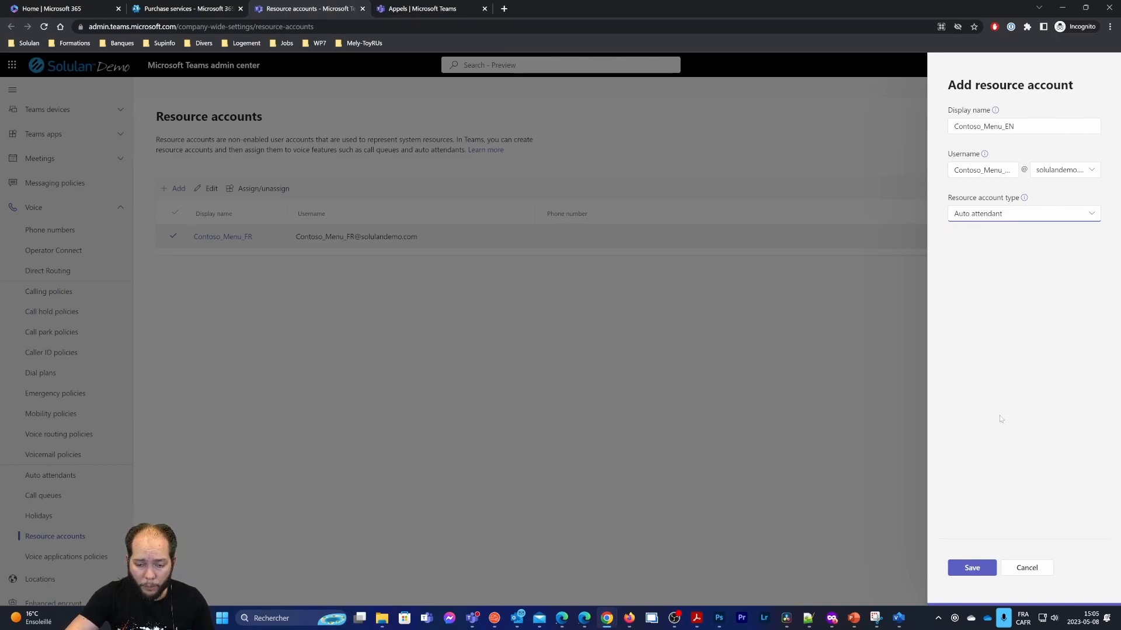
pyautogui.click(970, 571)
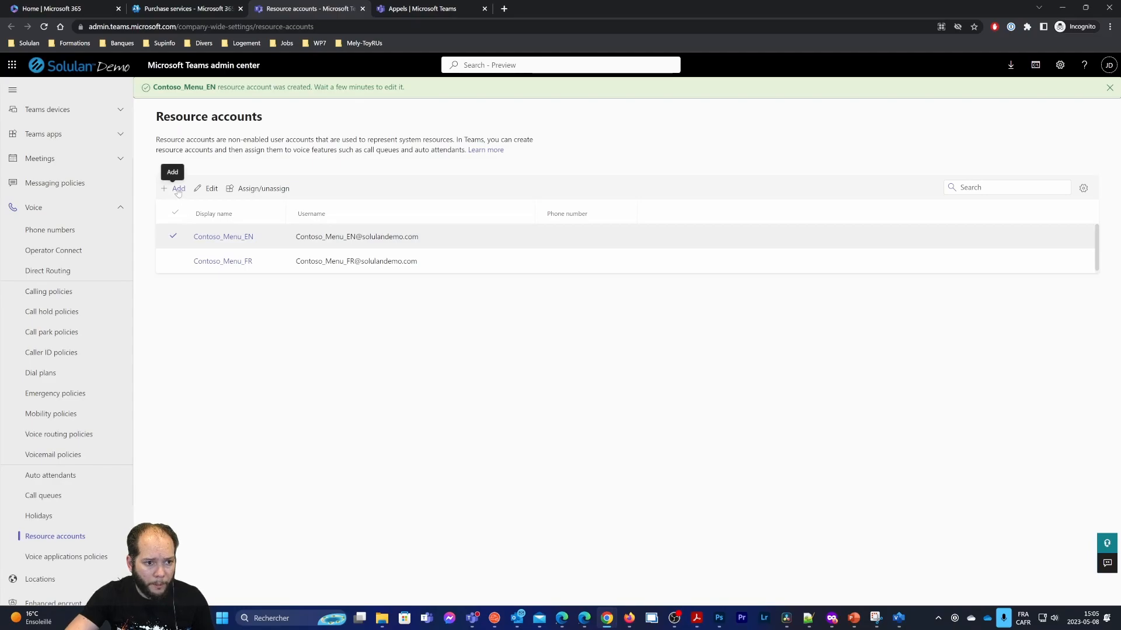
# Start a third resource account after checking the call-flow PDF
pyautogui.click(175, 189)
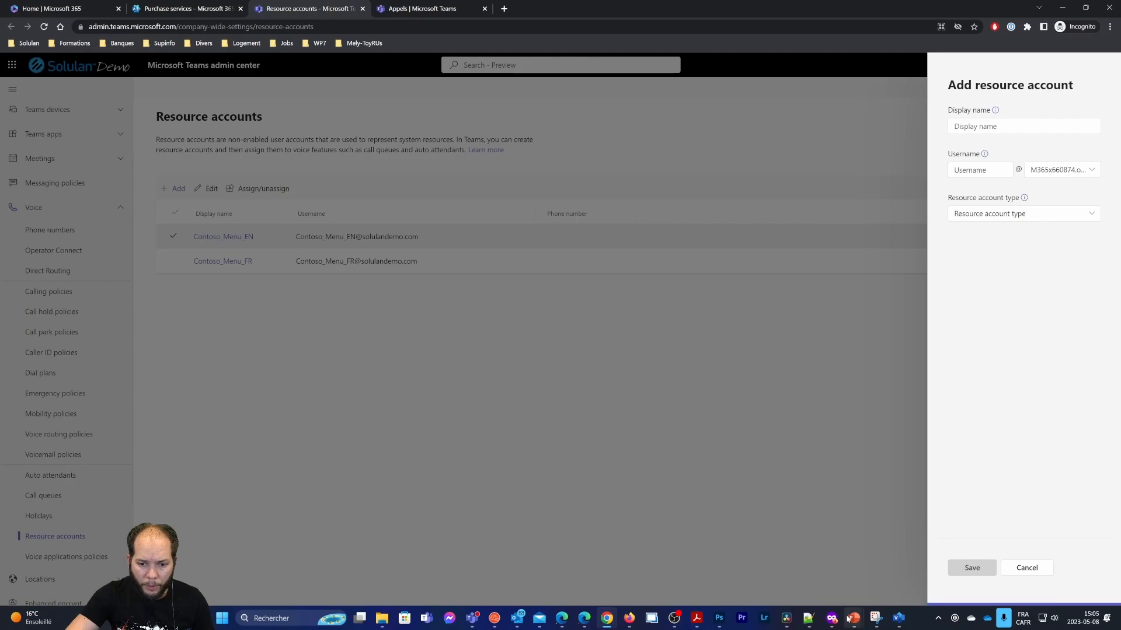
pyautogui.click(696, 618)
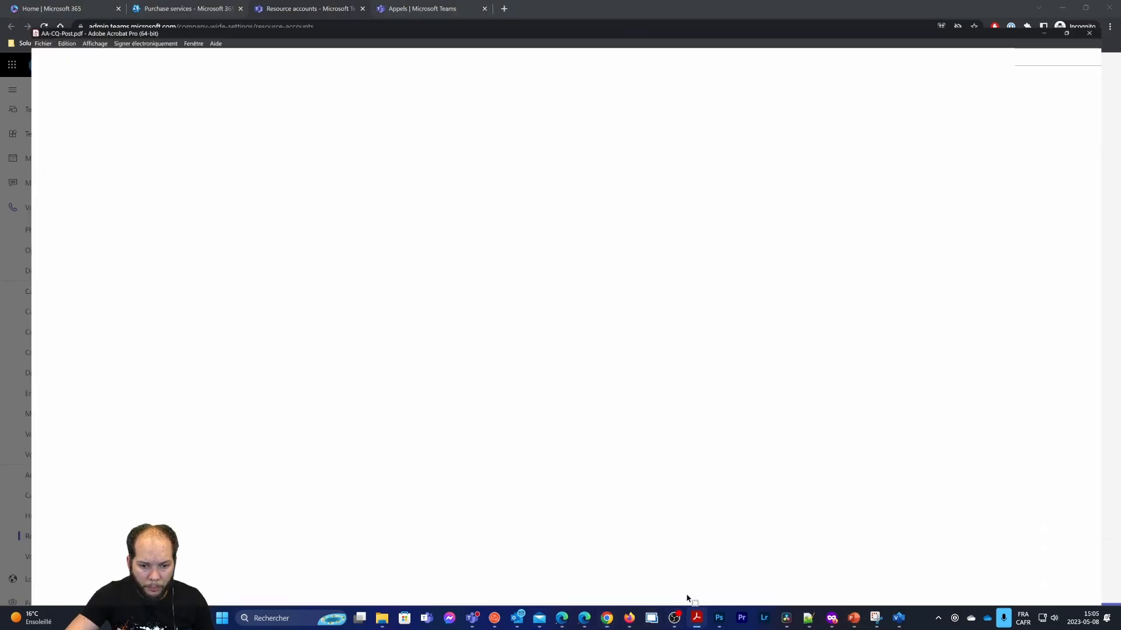
pyautogui.scroll(1, 671, 262)
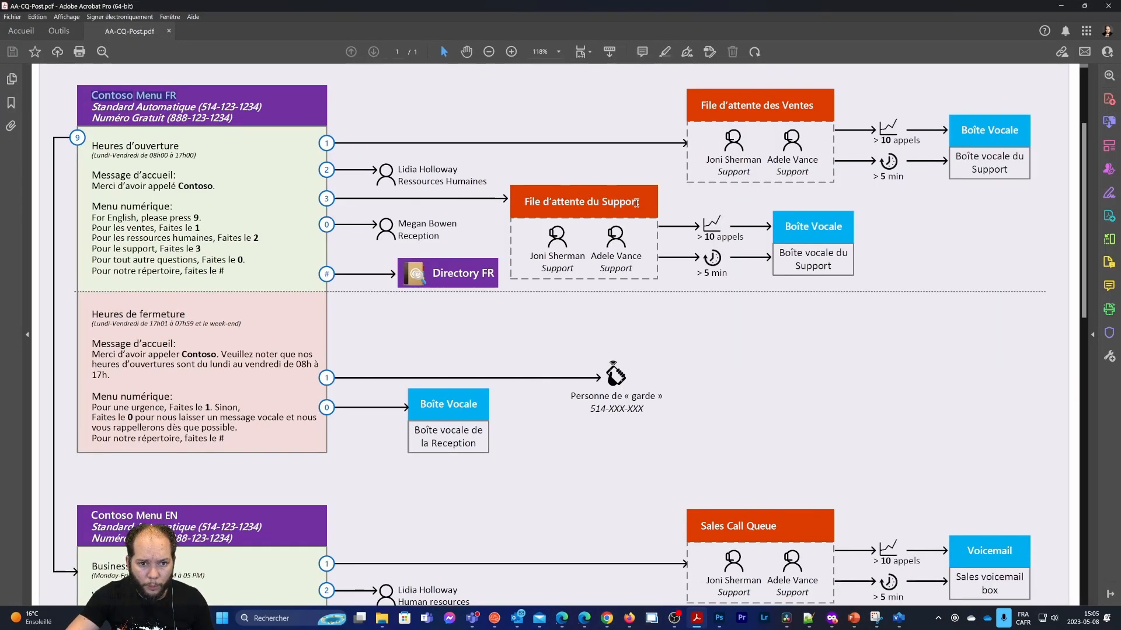
pyautogui.click(1072, 5)
pyautogui.click(955, 126)
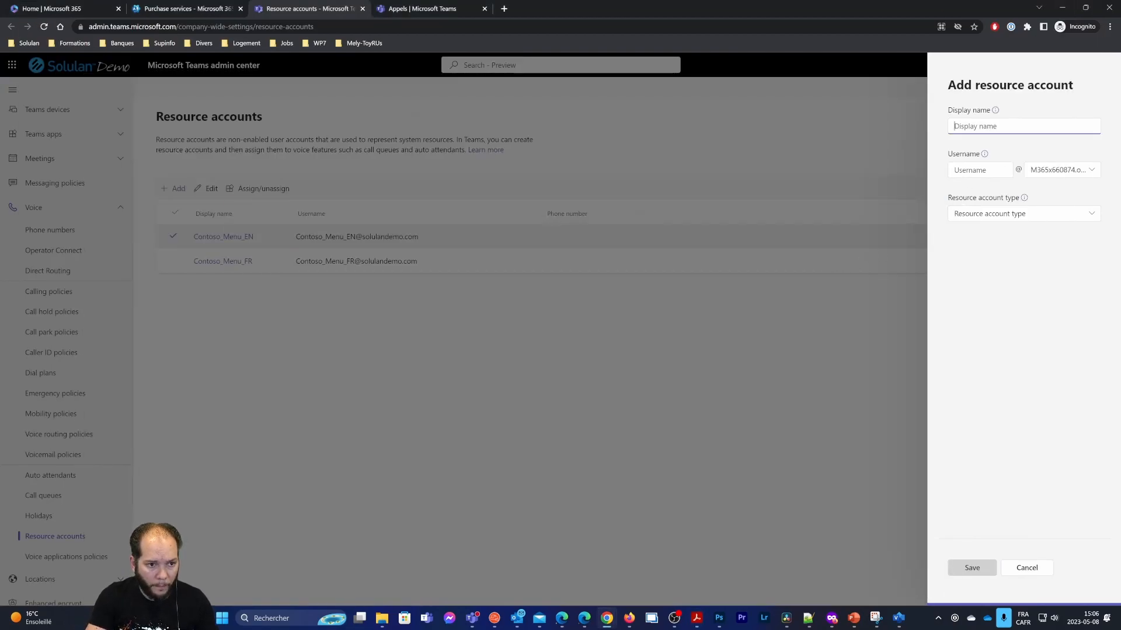
# Create the Contoso_File_Ventes_FR Call queue resource account on solulandemo.com
pyautogui.write('Contoso_')
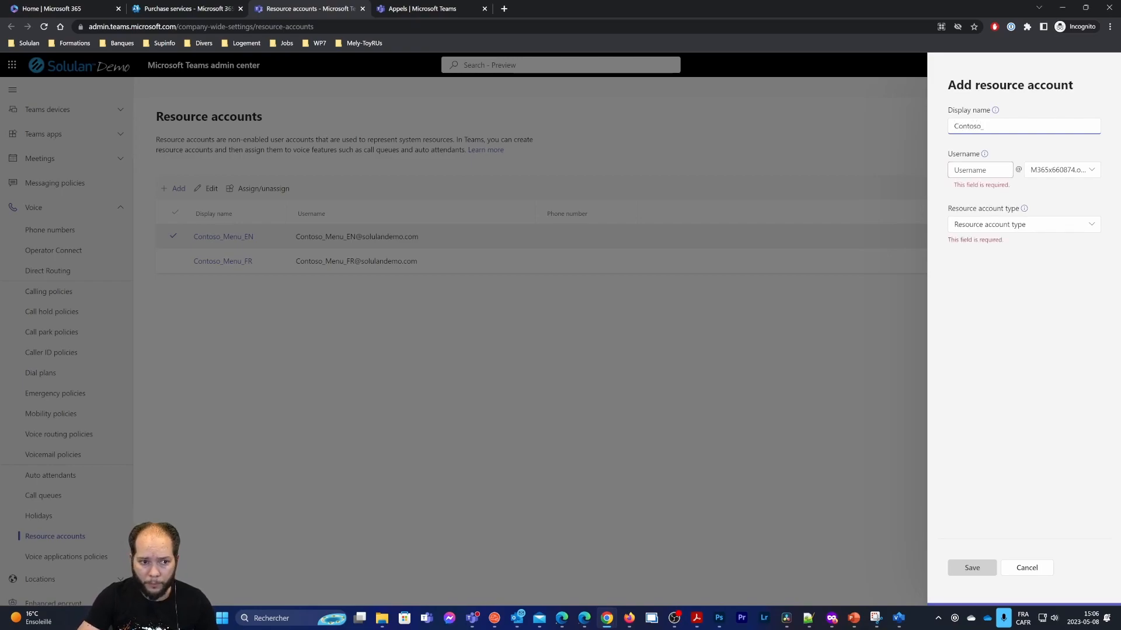
pyautogui.write('File_Ventes')
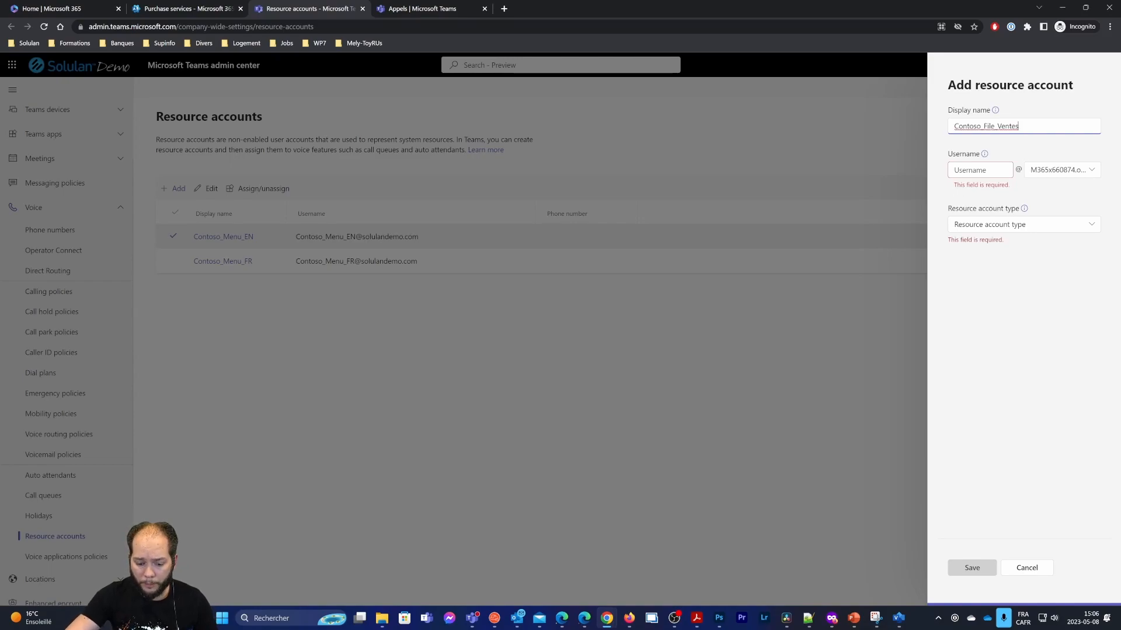
pyautogui.write('_FR')
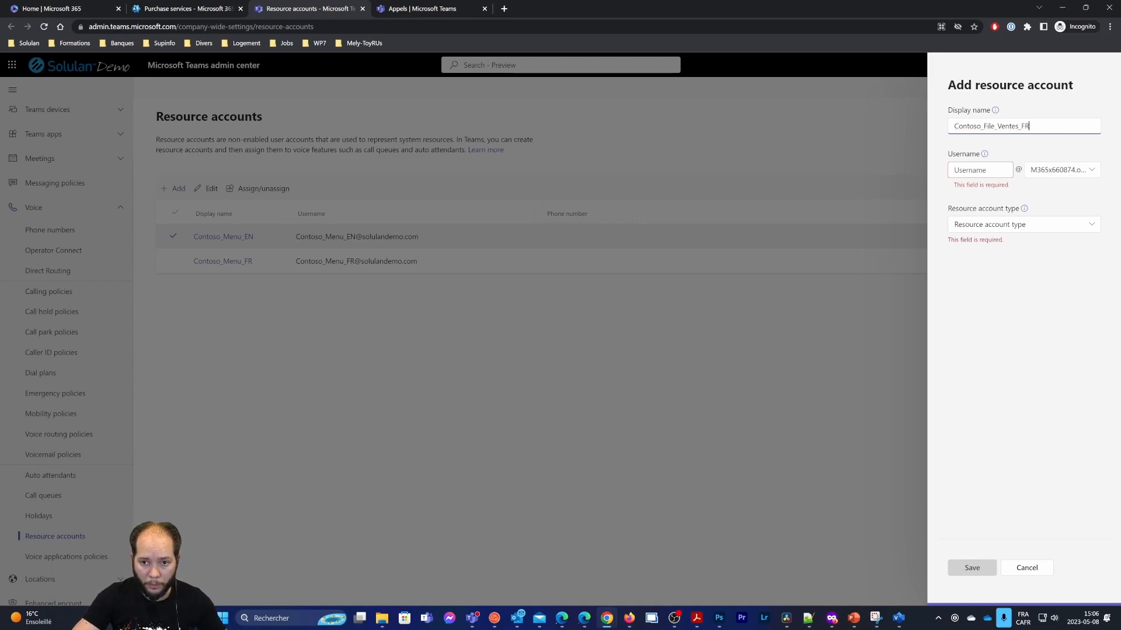
pyautogui.hotkey('ctrl', 'a')
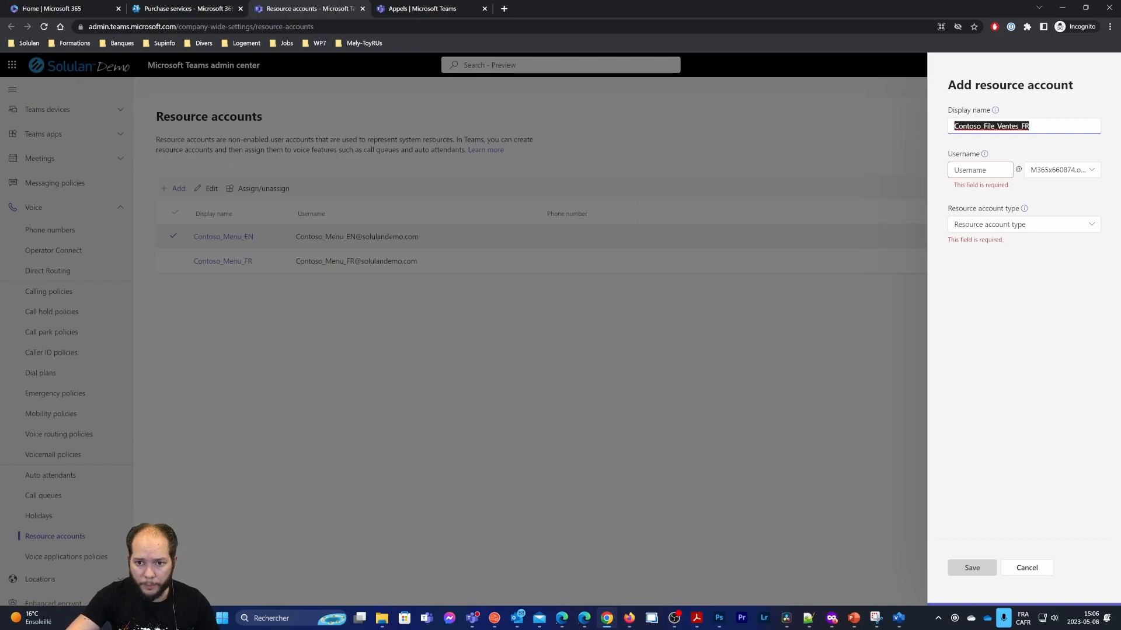
pyautogui.press('Tab')
pyautogui.hotkey('ctrl', 'v')
pyautogui.click(1053, 172)
pyautogui.click(1056, 210)
pyautogui.click(1049, 220)
pyautogui.click(1007, 250)
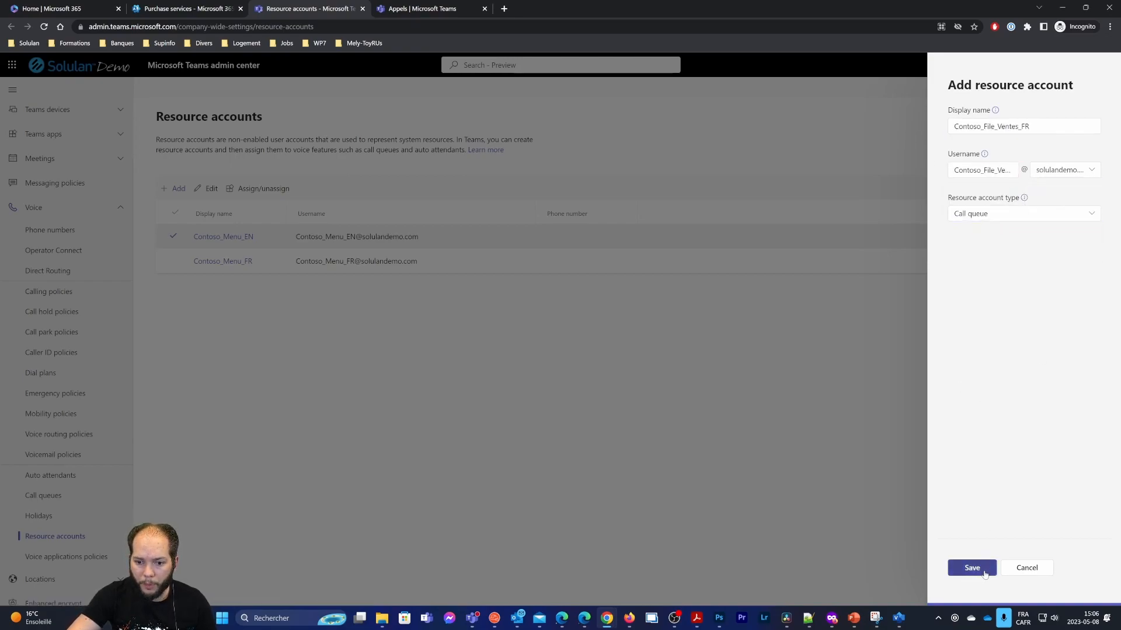
pyautogui.click(971, 568)
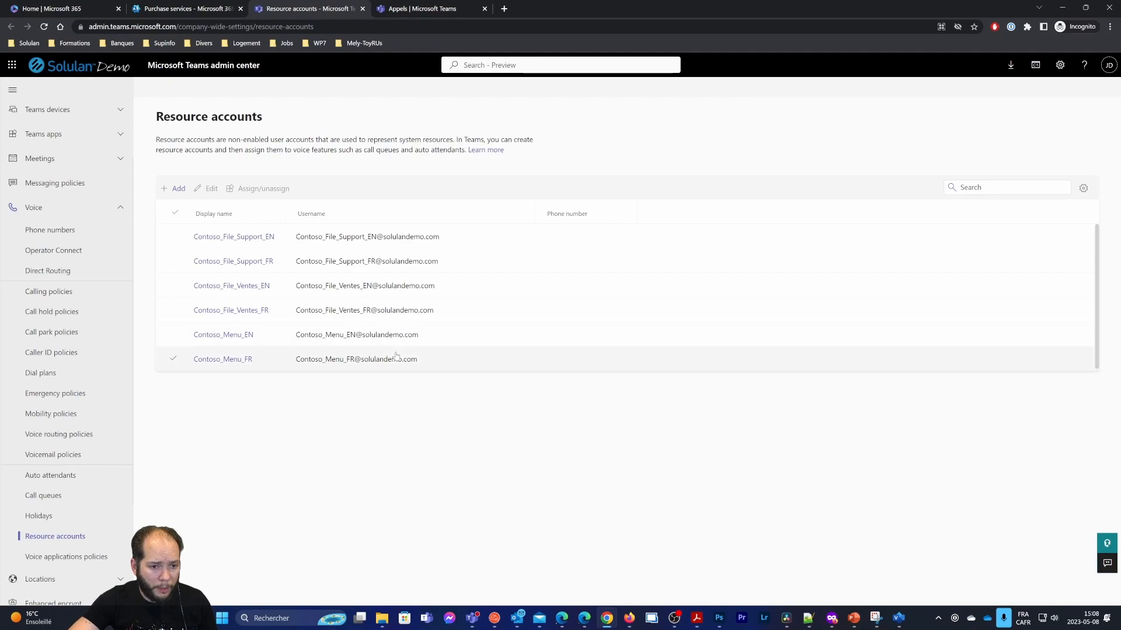
pyautogui.click(419, 9)
# Open Users > Active users in the Microsoft 365 admin center and refresh the list
pyautogui.click(175, 9)
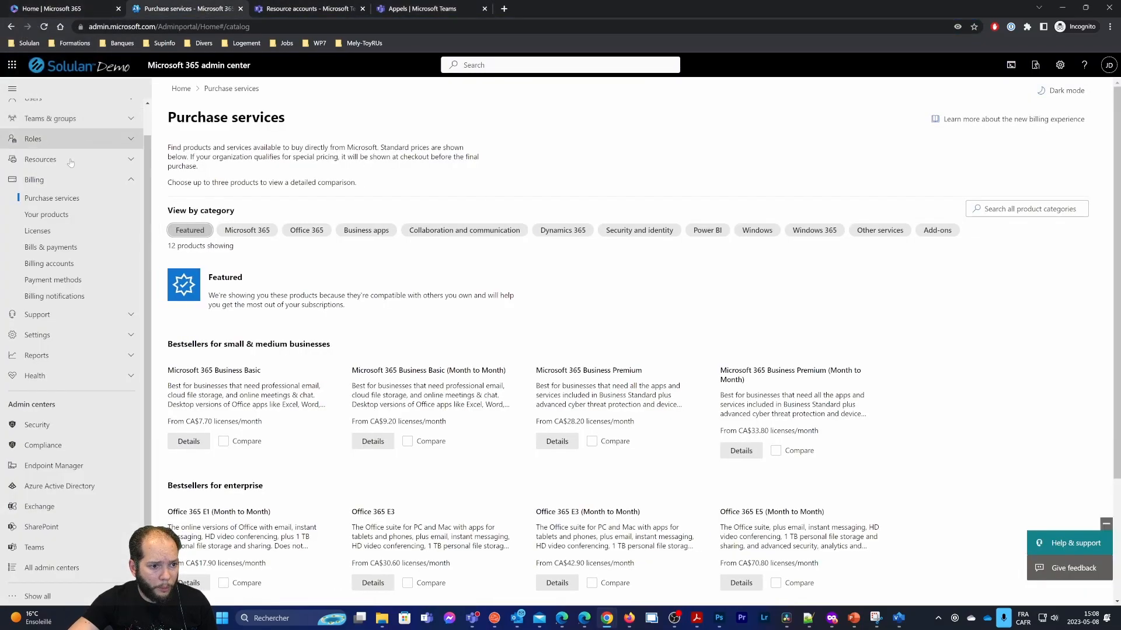
pyautogui.click(66, 231)
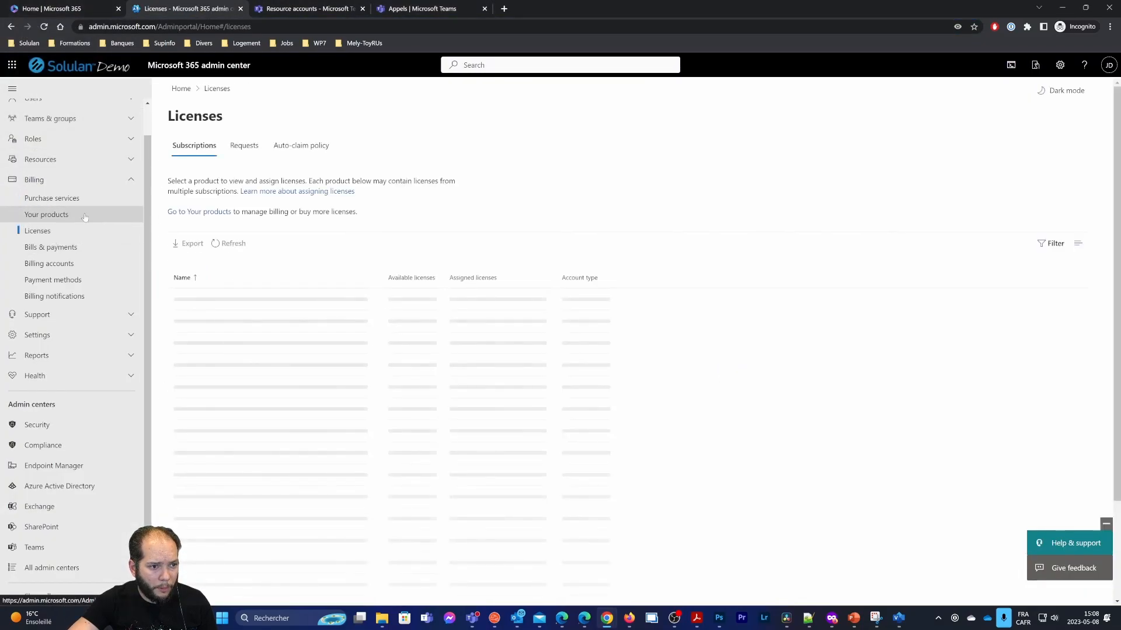
pyautogui.scroll(2, 42, 149)
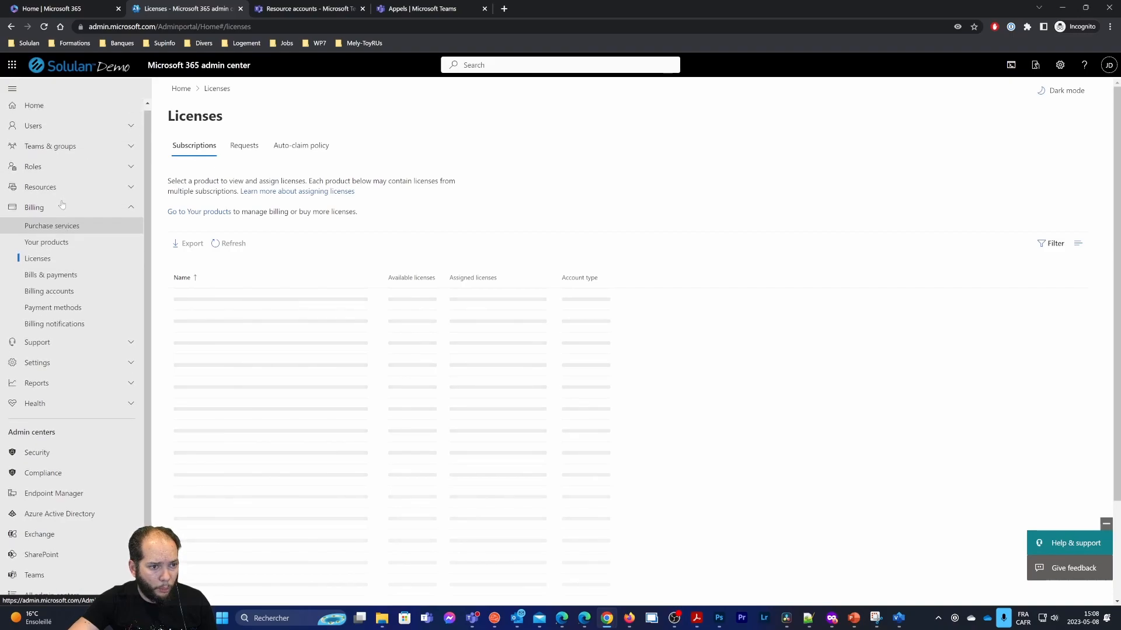
pyautogui.click(35, 129)
pyautogui.click(65, 150)
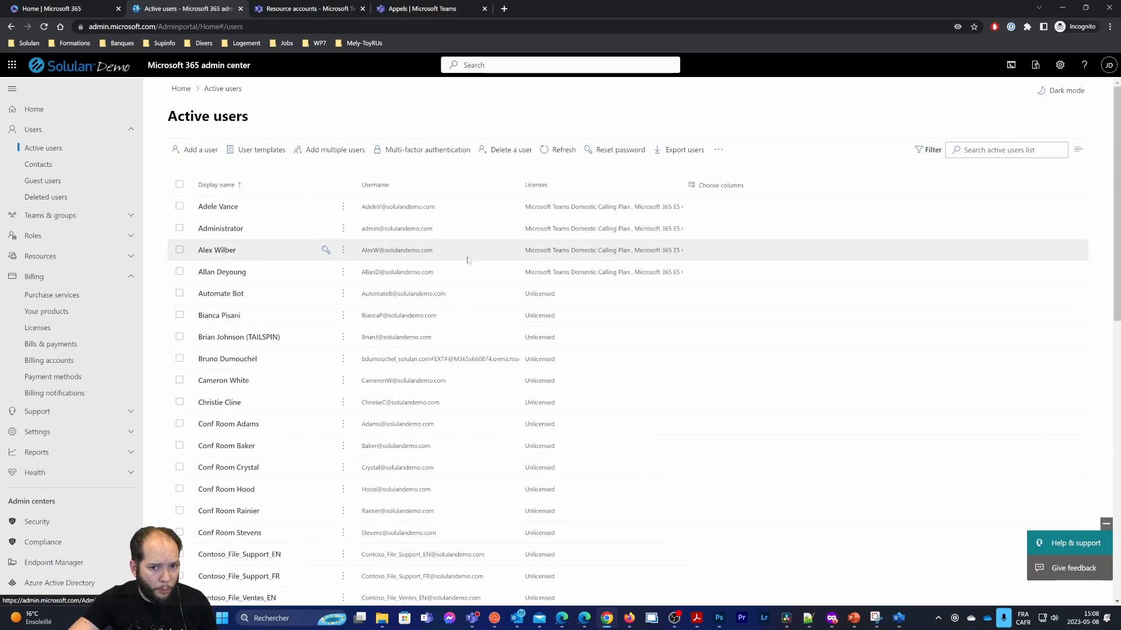
pyautogui.click(548, 201)
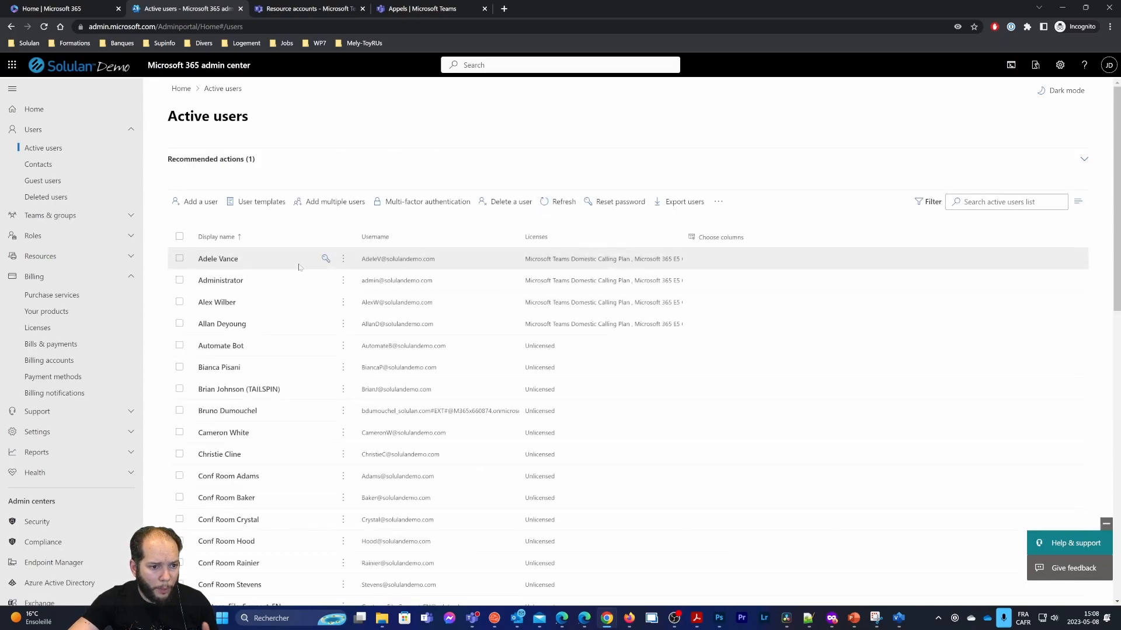
pyautogui.scroll(-5, 325, 264)
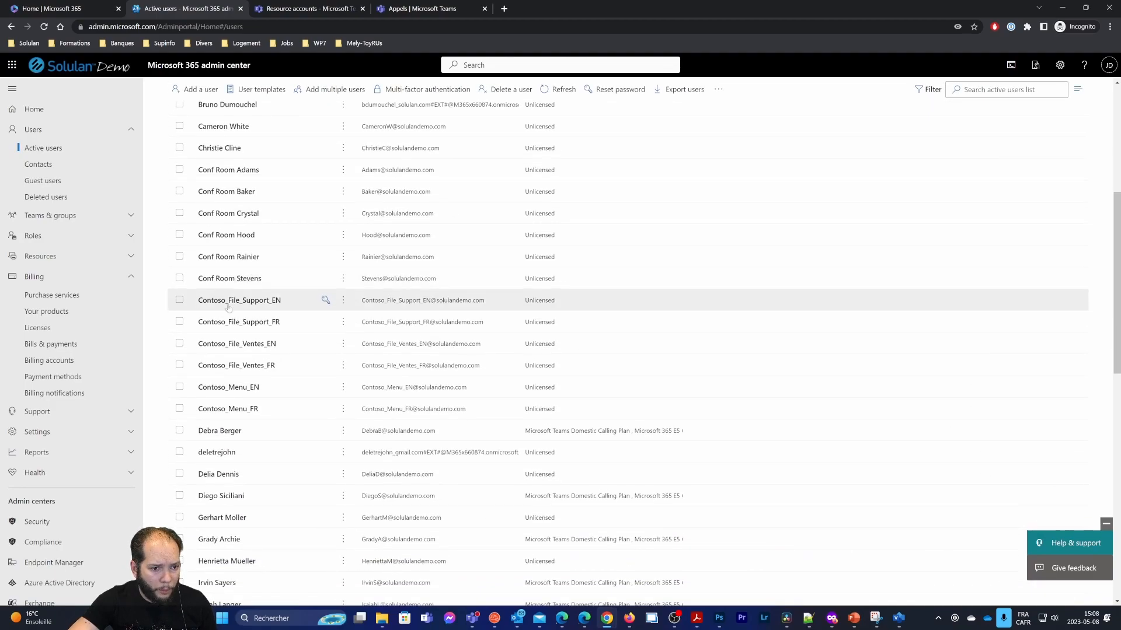
# Select Contoso_File_Support, Contoso_File_Ventes and Contoso_Menu accounts, both EN and FR
pyautogui.click(179, 300)
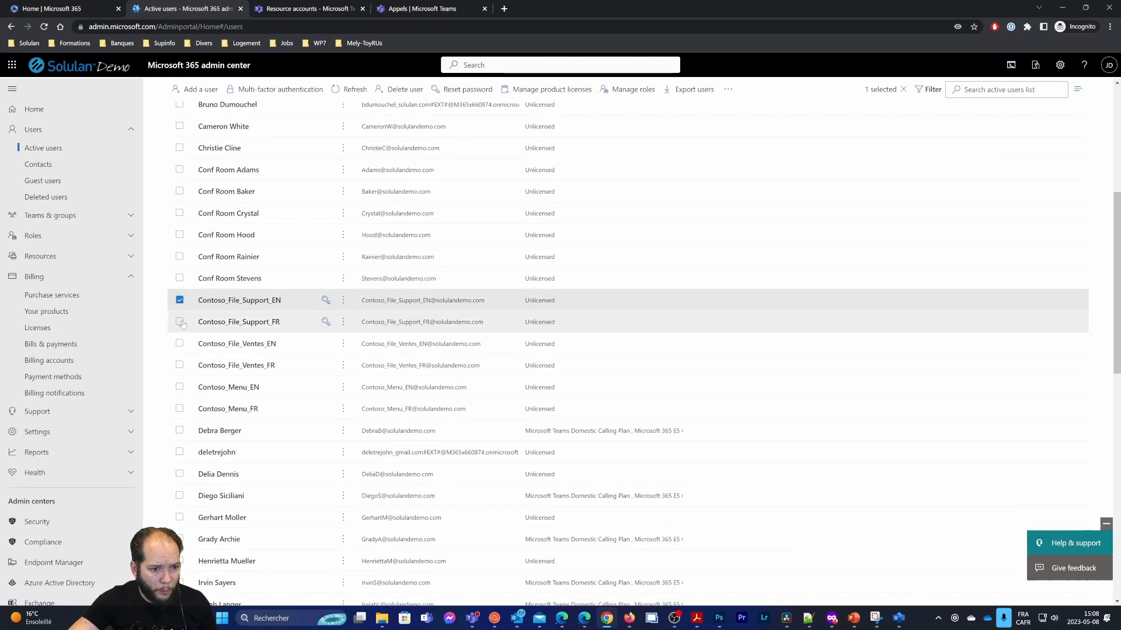
pyautogui.click(179, 321)
pyautogui.click(180, 344)
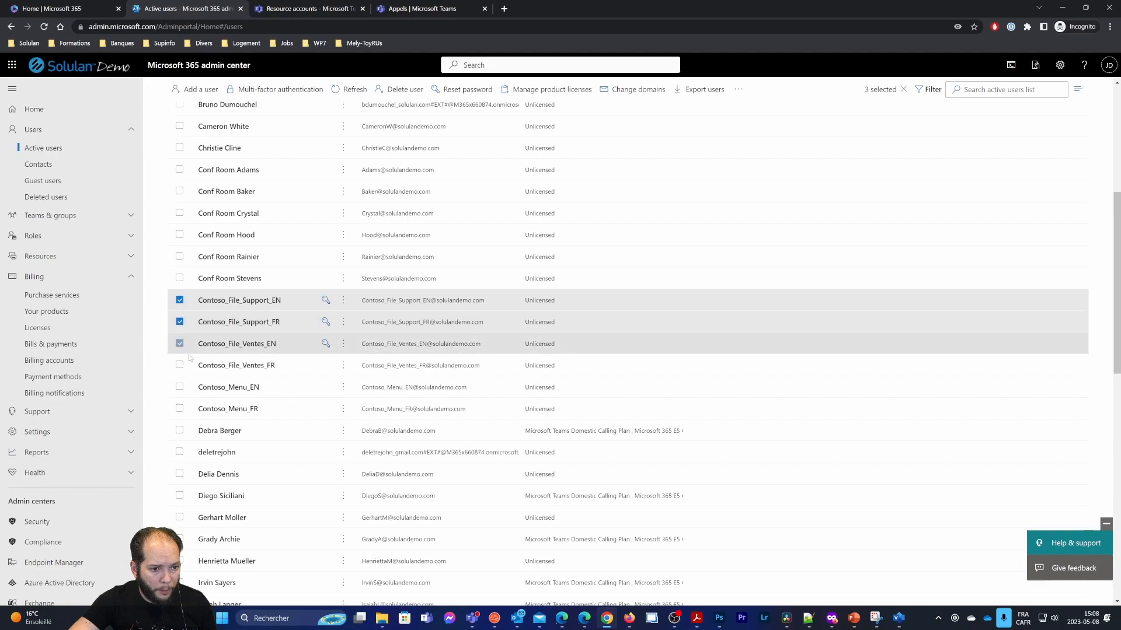
pyautogui.click(179, 366)
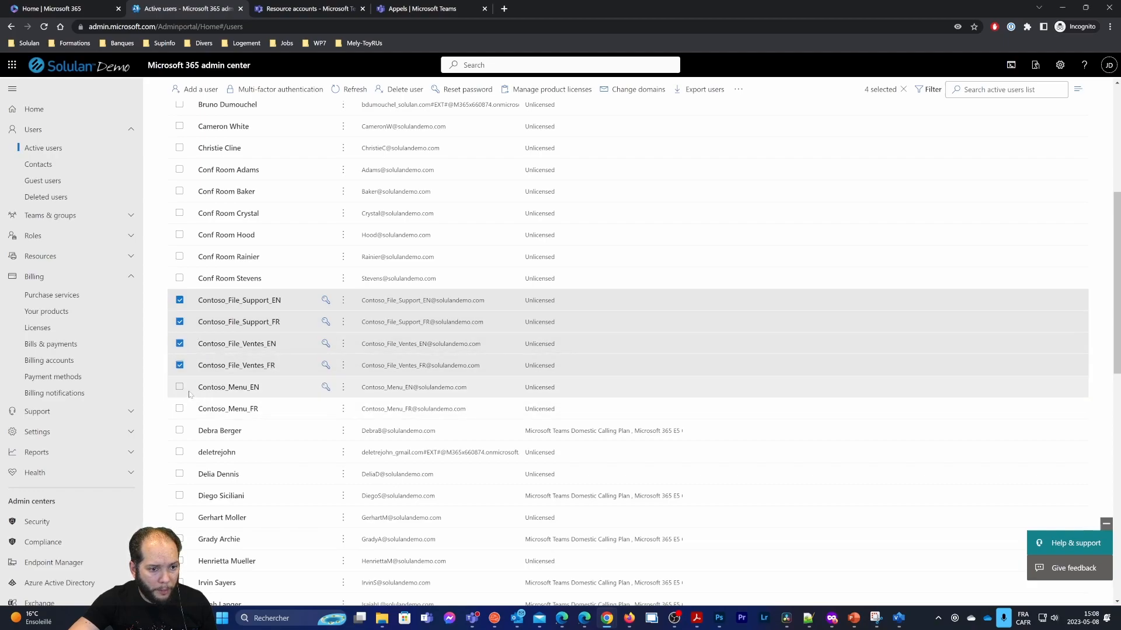
pyautogui.click(180, 388)
pyautogui.click(180, 409)
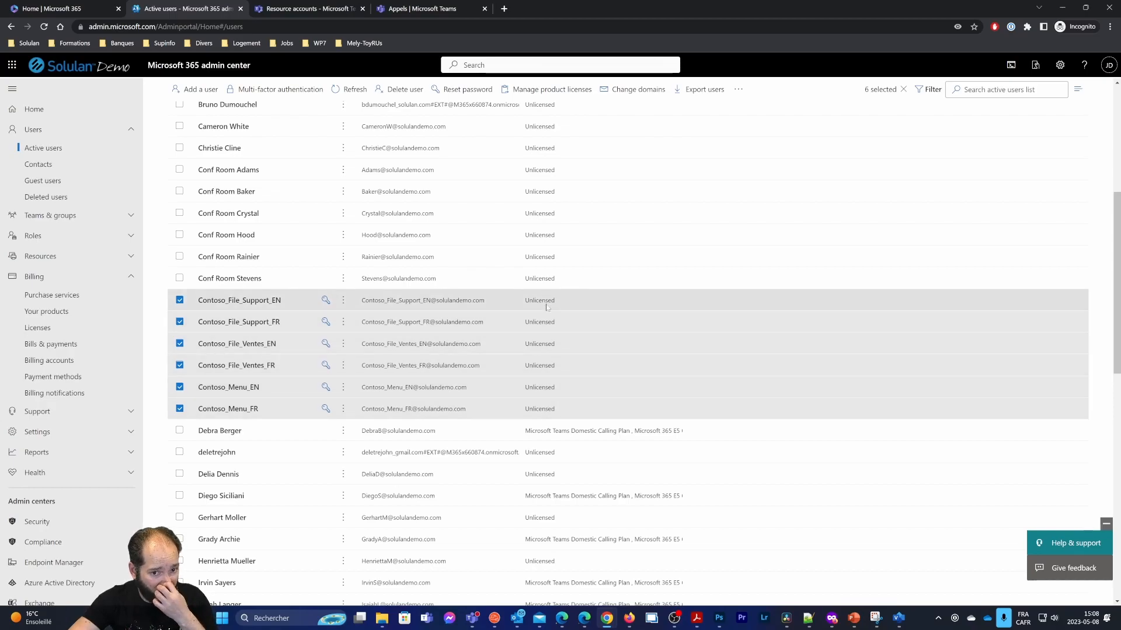
pyautogui.scroll(5, 578, 400)
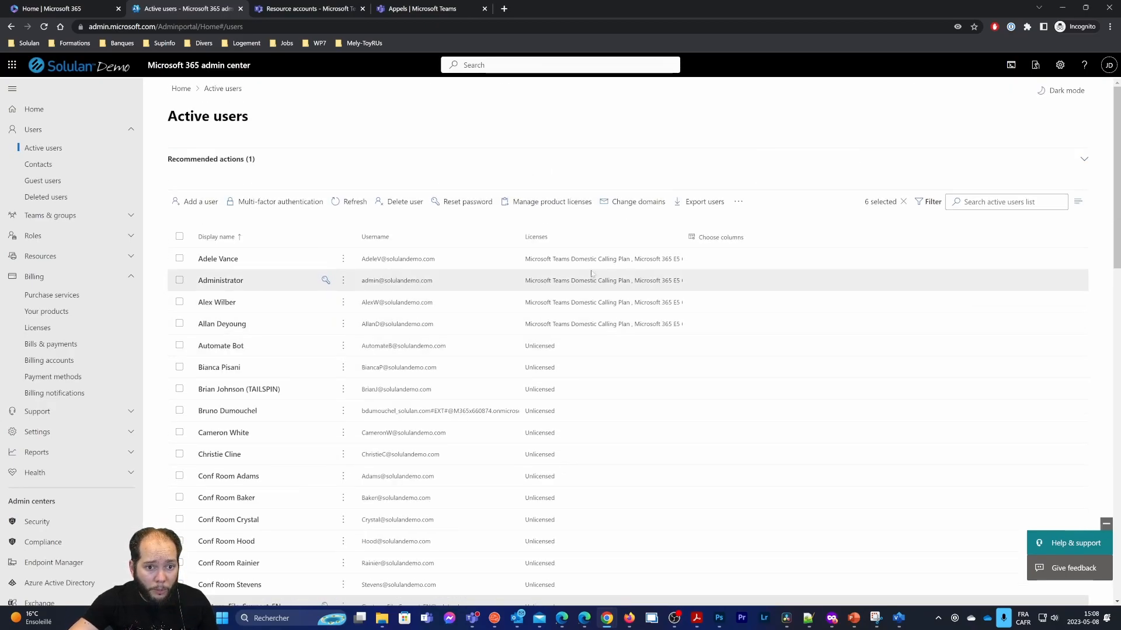
# Assign the Microsoft Teams Phone Resource Account licence to the six selected Contoso accounts
pyautogui.click(515, 202)
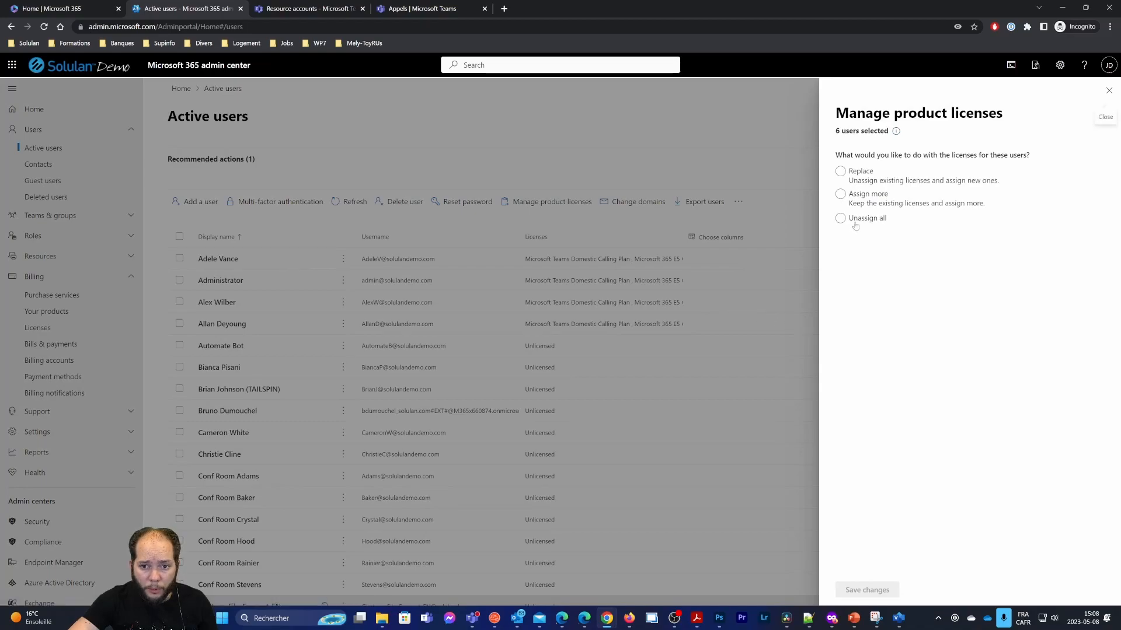
pyautogui.scroll(-1, 962, 399)
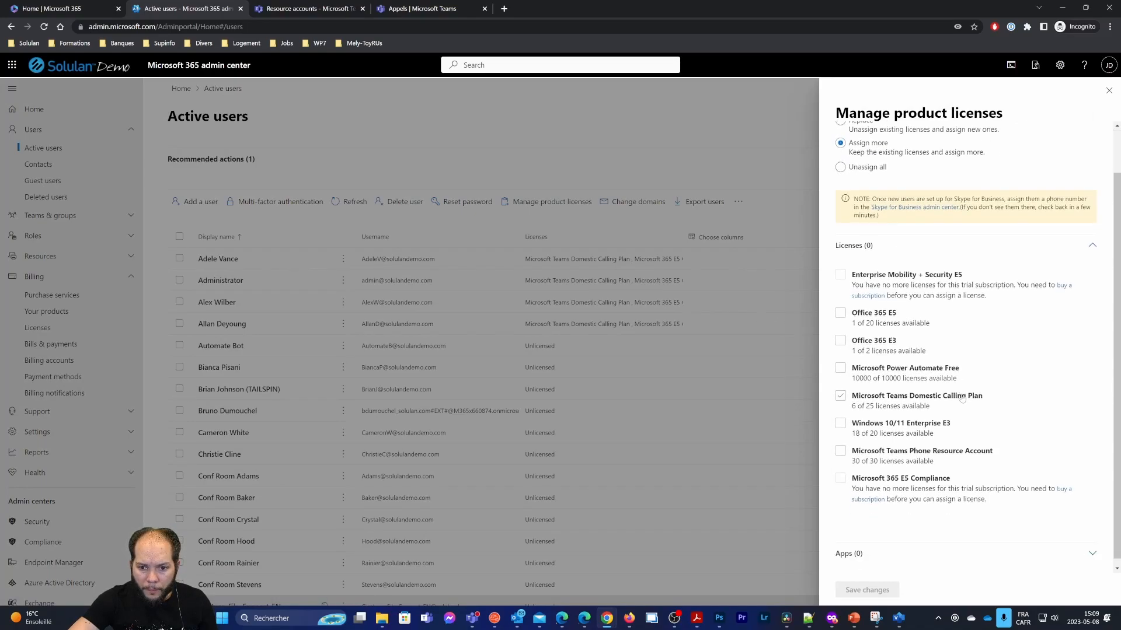
pyautogui.click(997, 457)
pyautogui.click(895, 587)
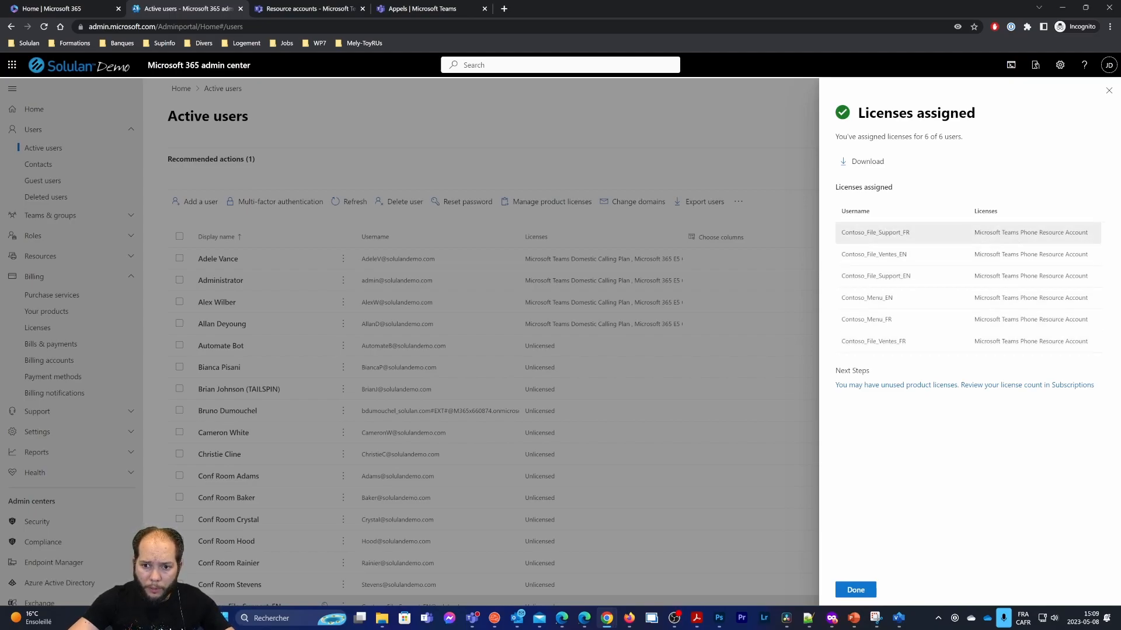
pyautogui.click(861, 590)
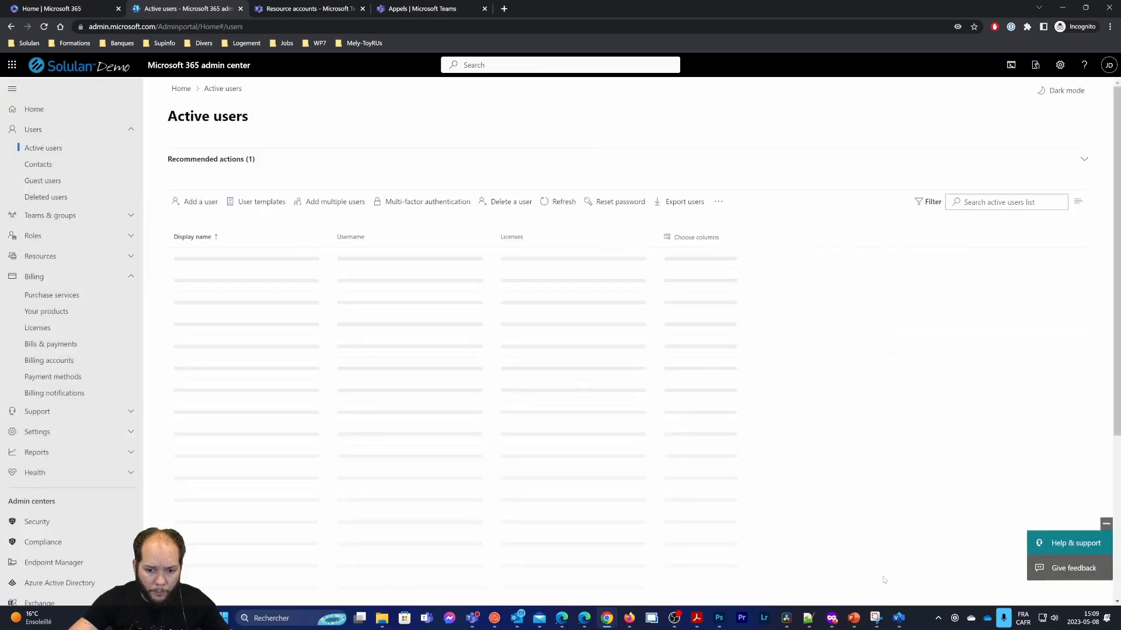
pyautogui.scroll(-2, 362, 315)
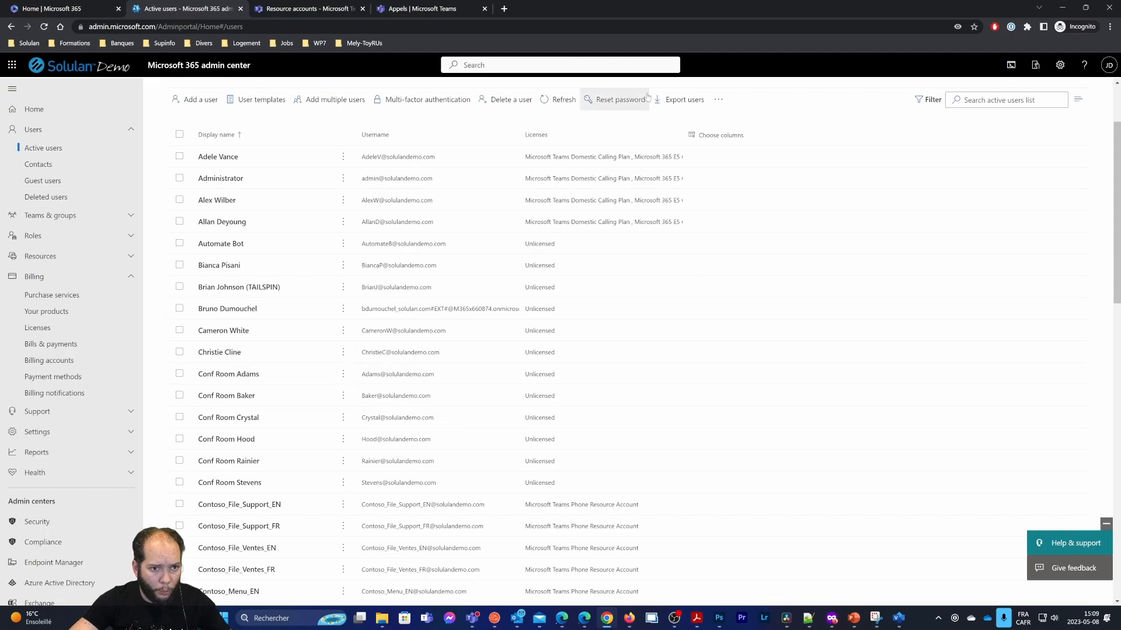
# Start a new auto attendant named Contoso Menu FR with French (Canada) language
pyautogui.click(412, 8)
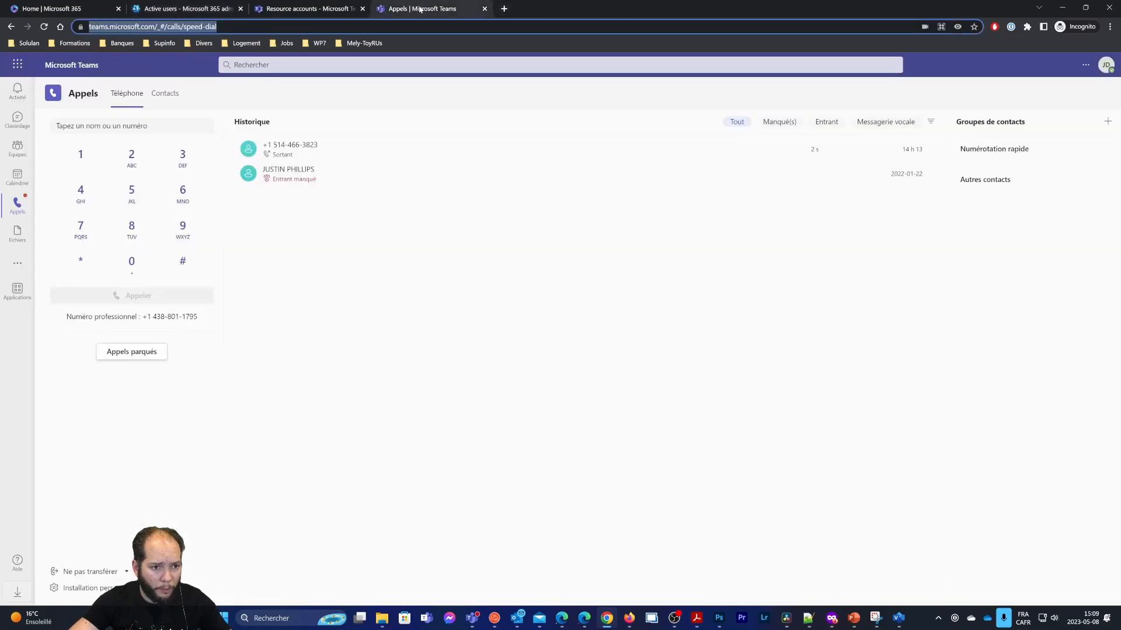
pyautogui.click(357, 4)
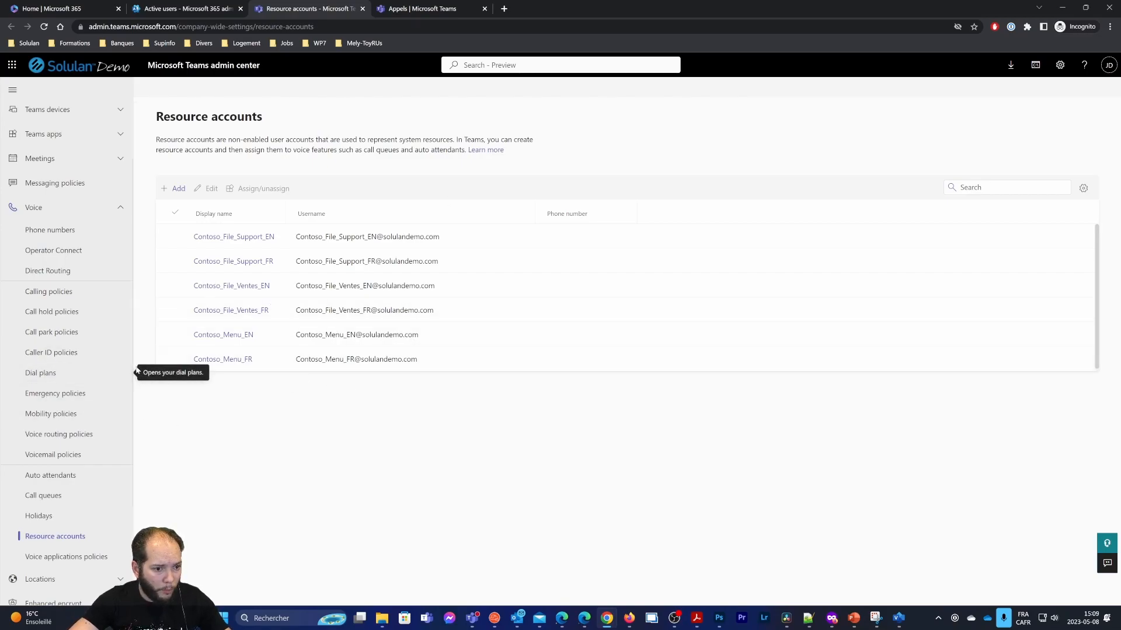
pyautogui.click(106, 479)
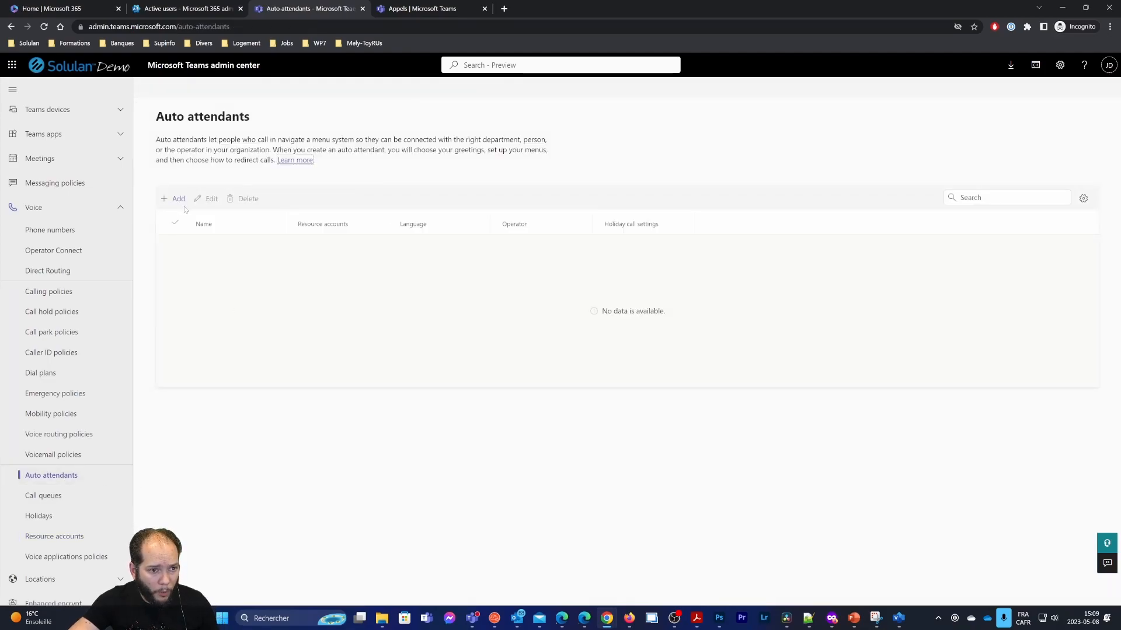
pyautogui.click(178, 199)
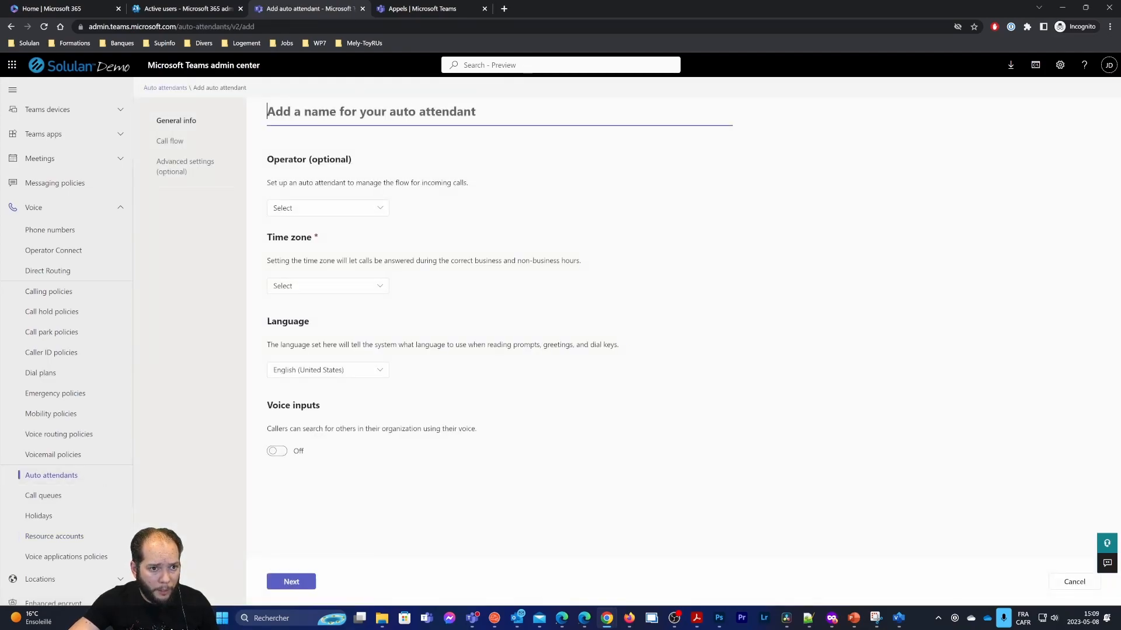
pyautogui.write('Con')
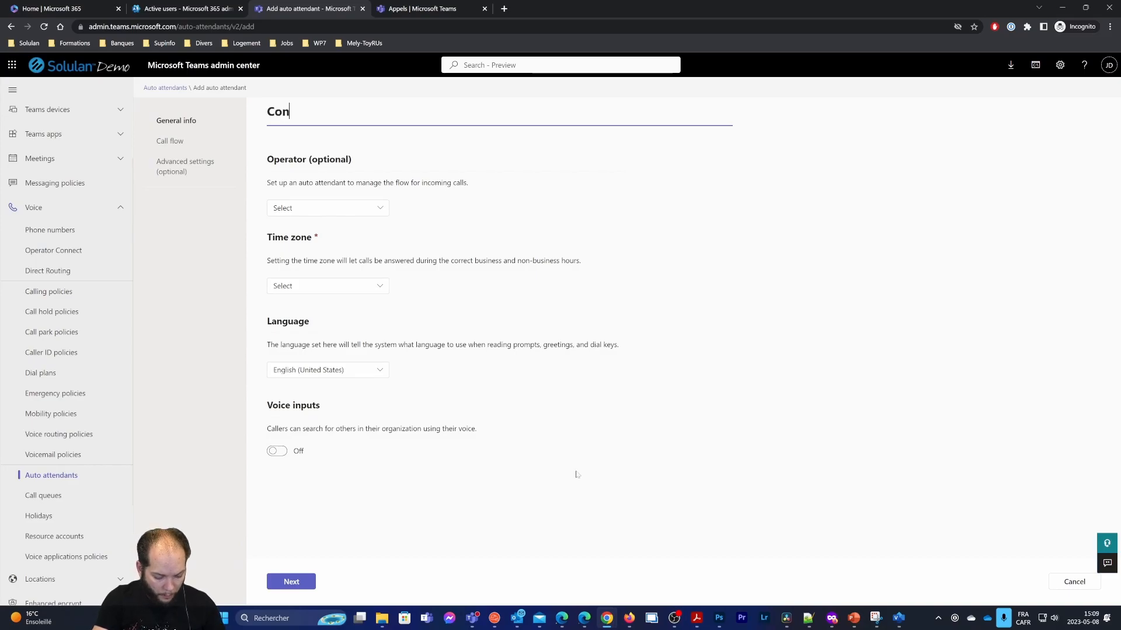
pyautogui.write('toso M')
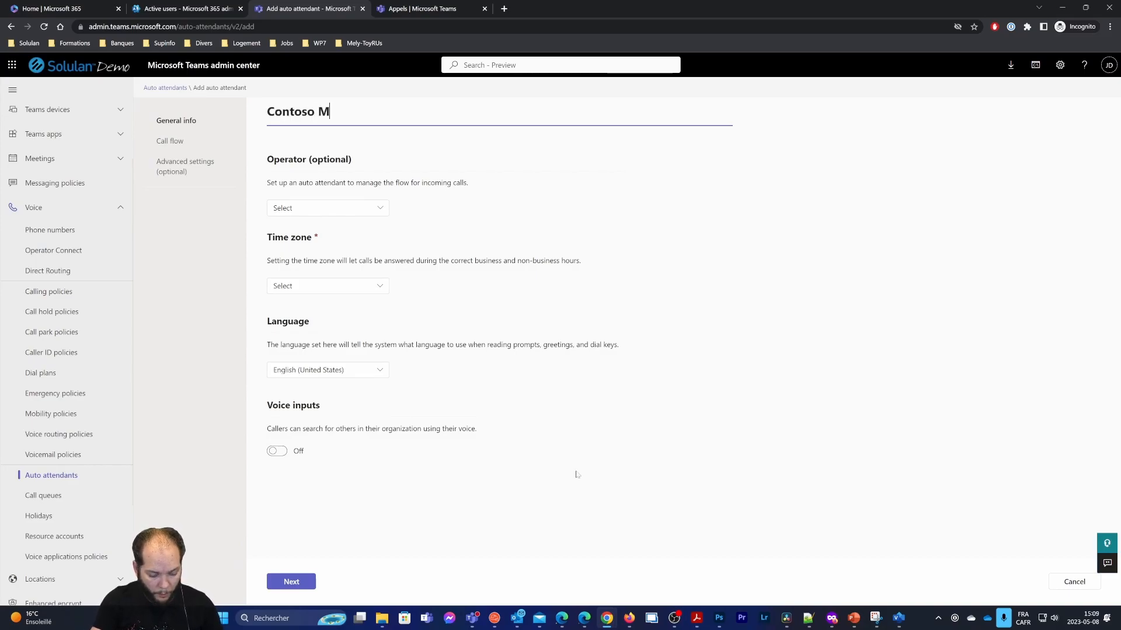
pyautogui.write('enu FR')
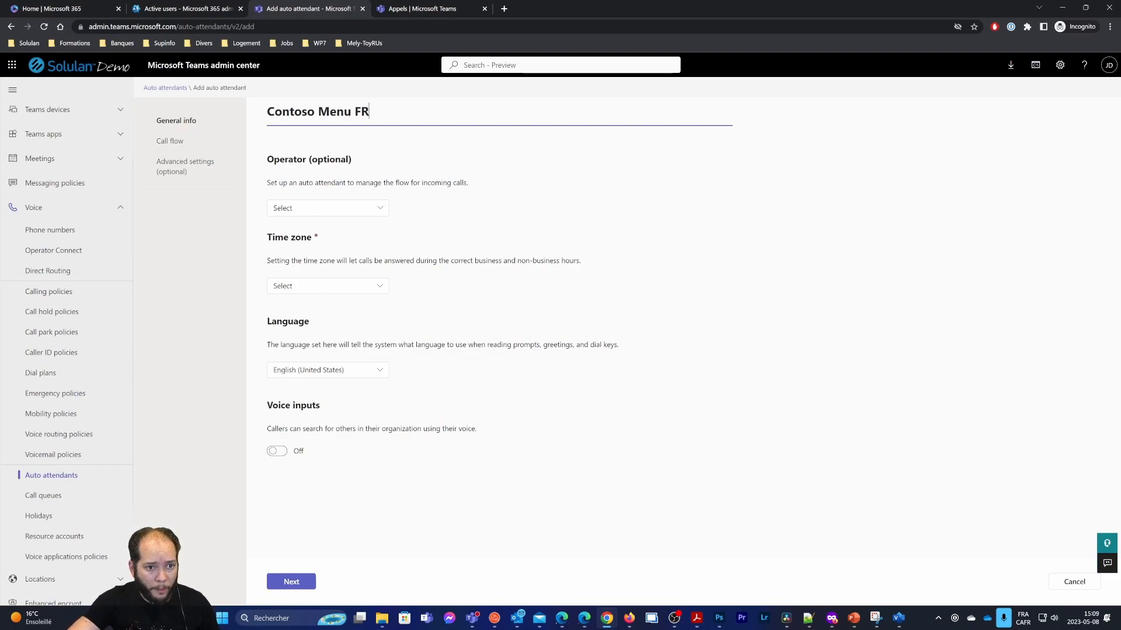
pyautogui.hotkey('ctrl', 'a')
pyautogui.hotkey('ctrl', 'c')
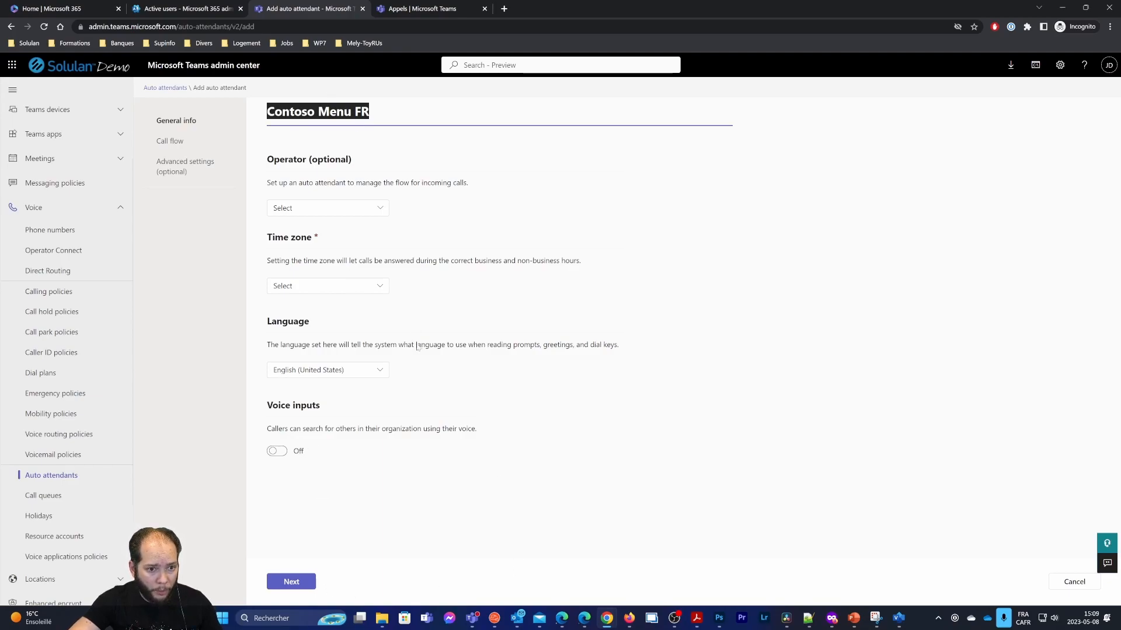
pyautogui.click(373, 368)
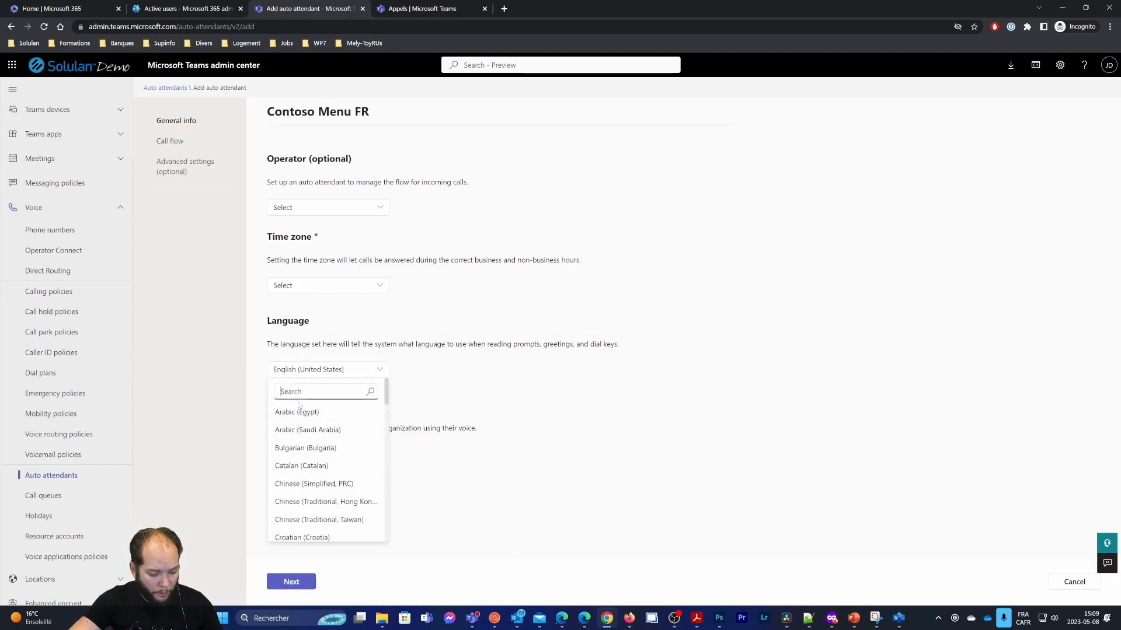
pyautogui.write('fr')
pyautogui.click(350, 445)
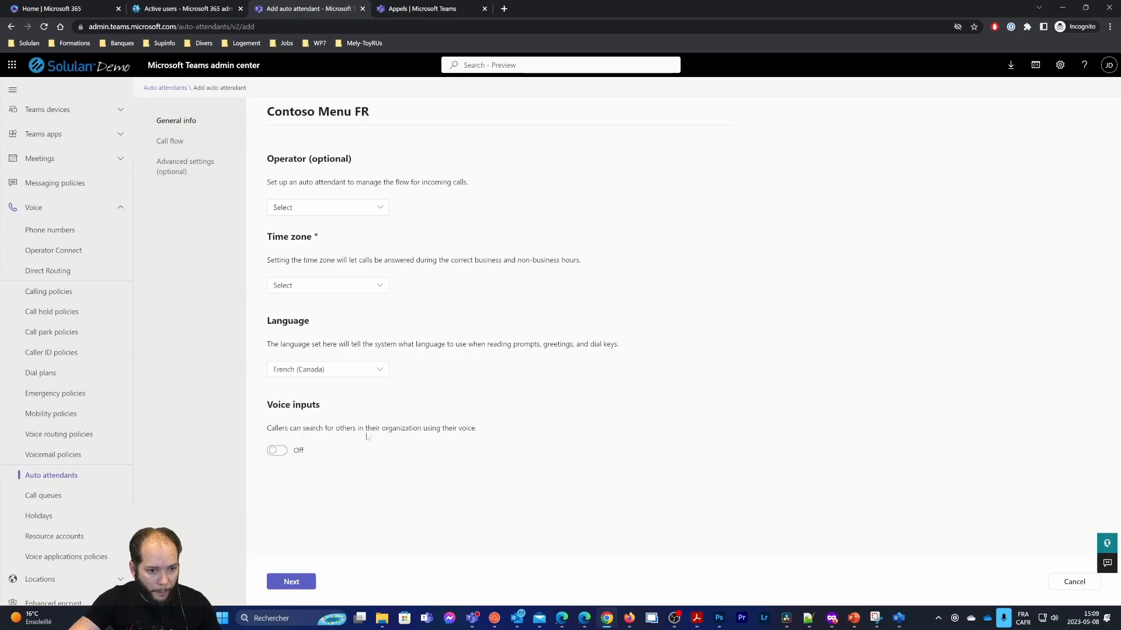
pyautogui.click(291, 581)
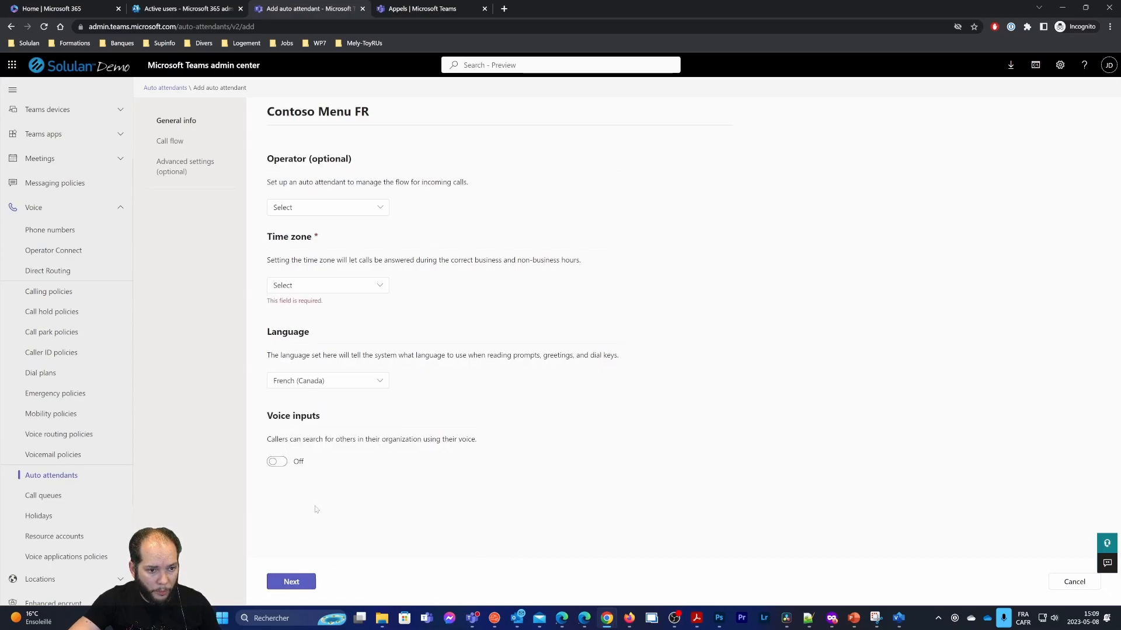
# Set its time zone to UTC-05:00 Eastern Time and submit the attendant
pyautogui.click(325, 286)
pyautogui.scroll(-1, 329, 410)
pyautogui.scroll(-3, 329, 410)
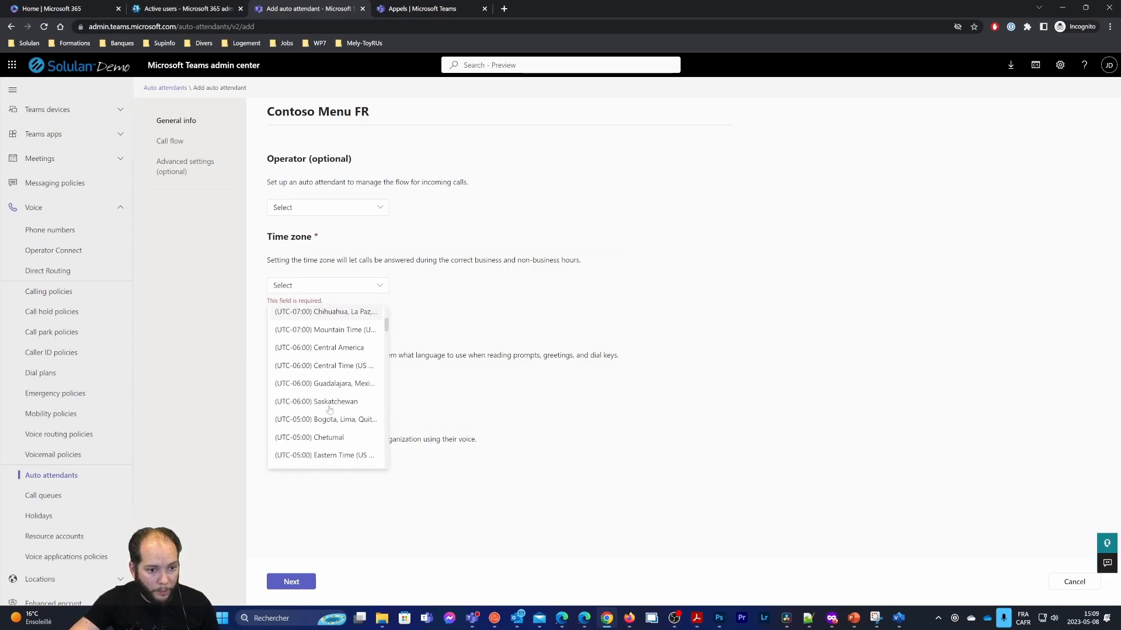
pyautogui.click(323, 418)
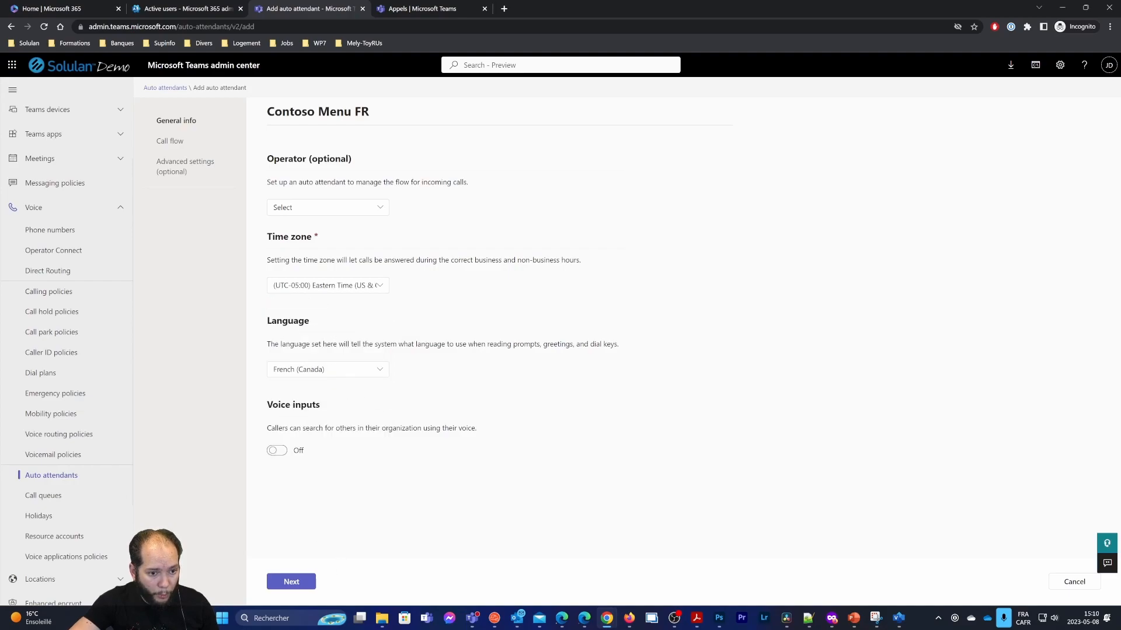
pyautogui.click(292, 581)
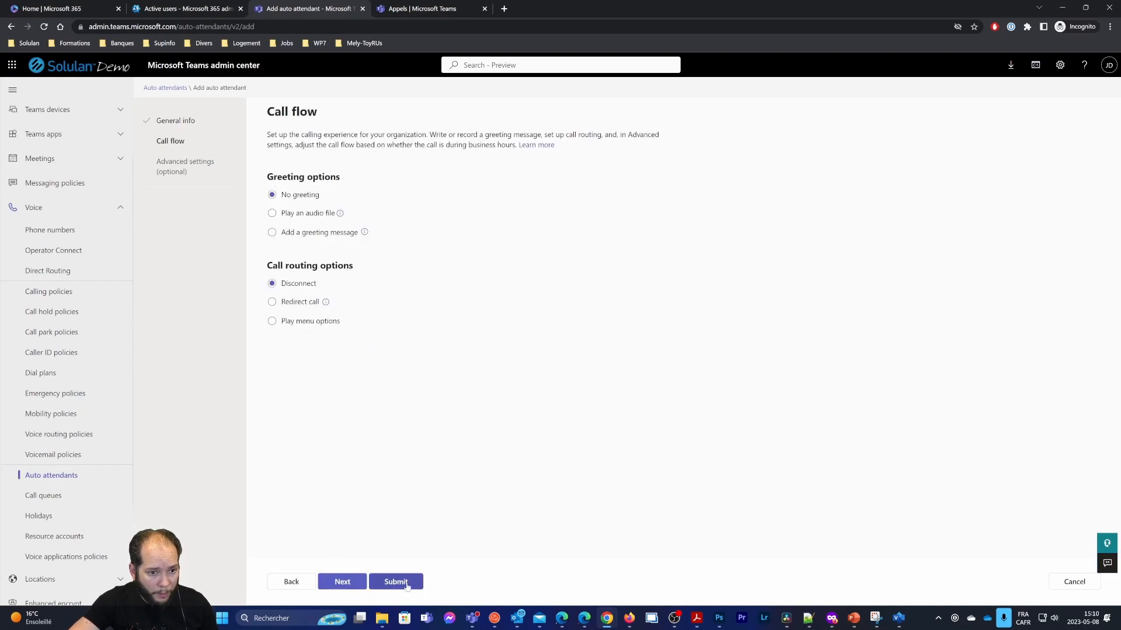
pyautogui.click(406, 583)
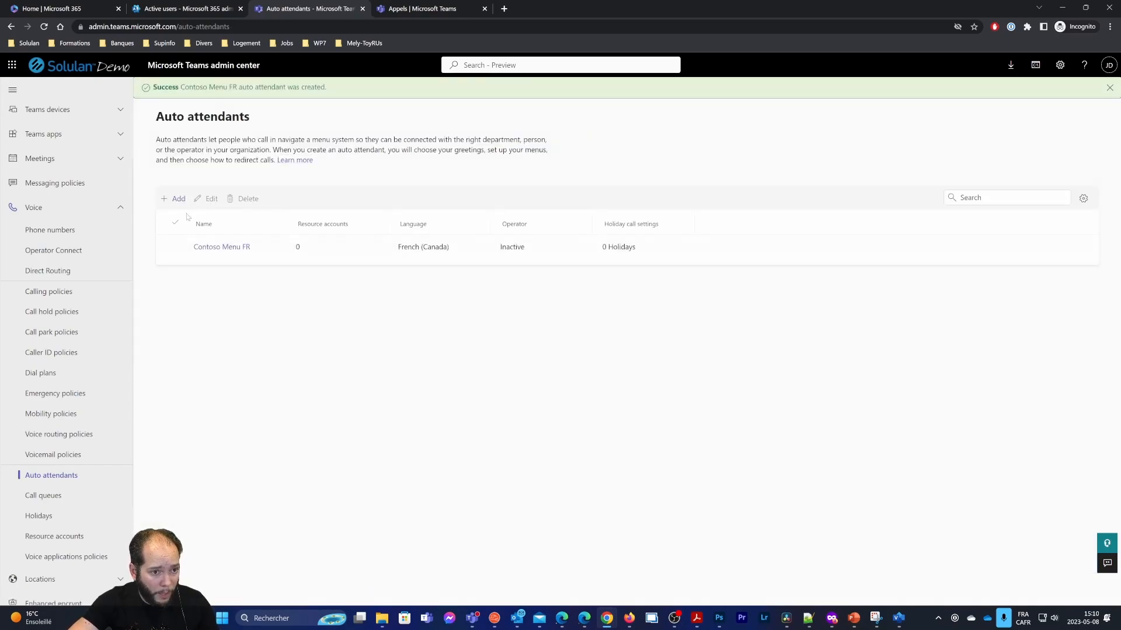
# Start another auto attendant named Contoso Menu EN
pyautogui.click(175, 199)
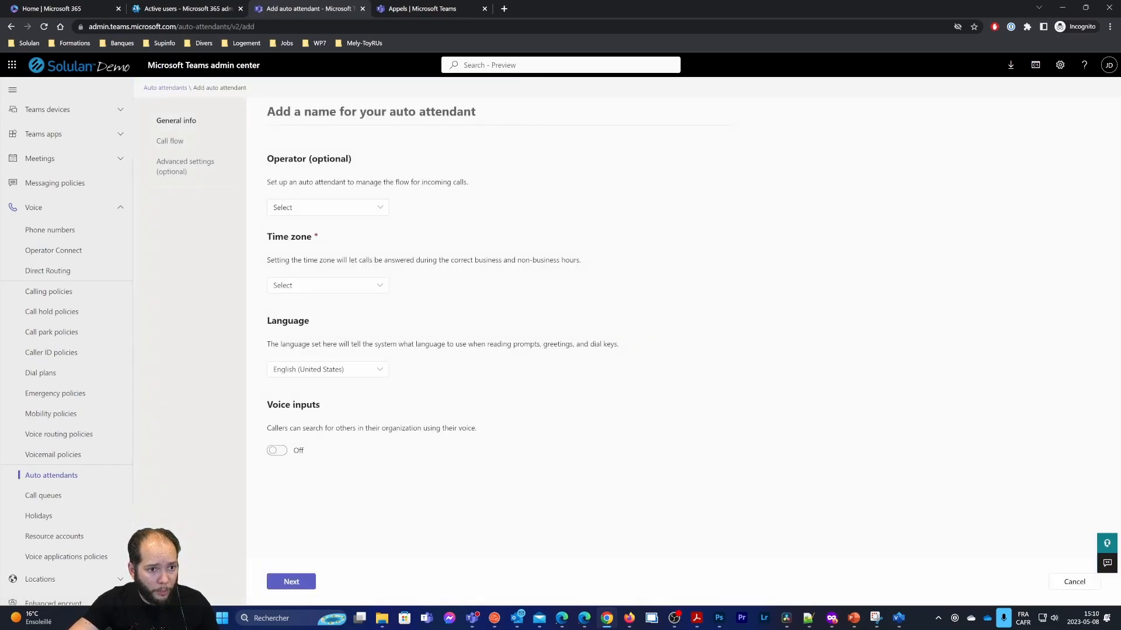
pyautogui.hotkey('ctrl', 'v')
pyautogui.press('BackSpace')
pyautogui.press('BackSpace')
pyautogui.write('EN')
pyautogui.click(335, 208)
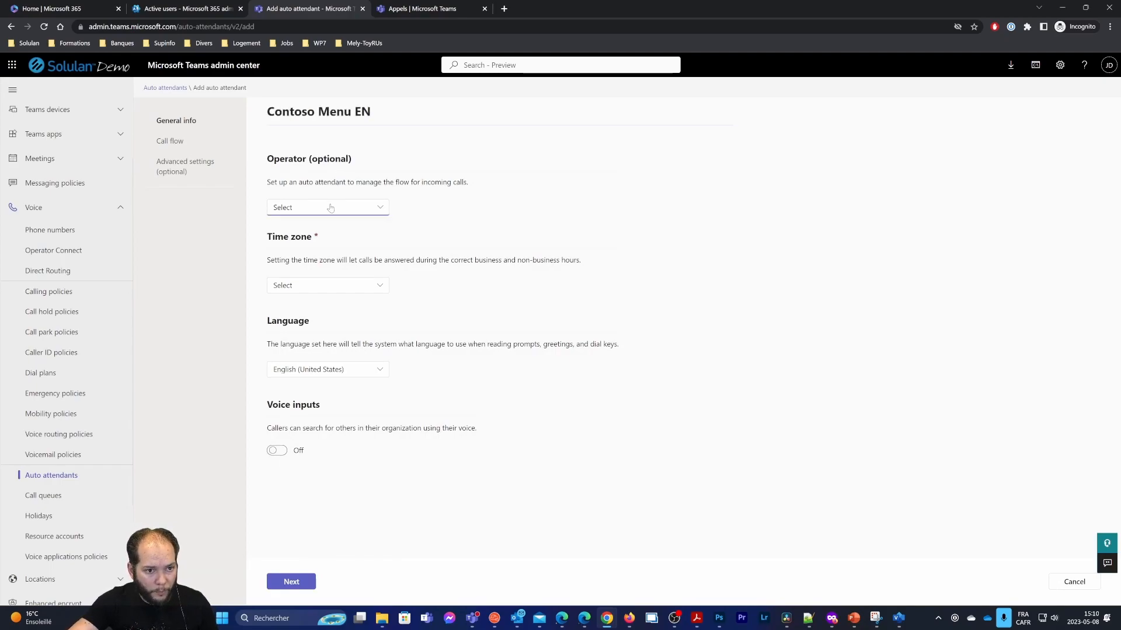
pyautogui.click(498, 584)
# Set its time zone to Eastern Time and language to English (Canada), then continue
pyautogui.click(325, 285)
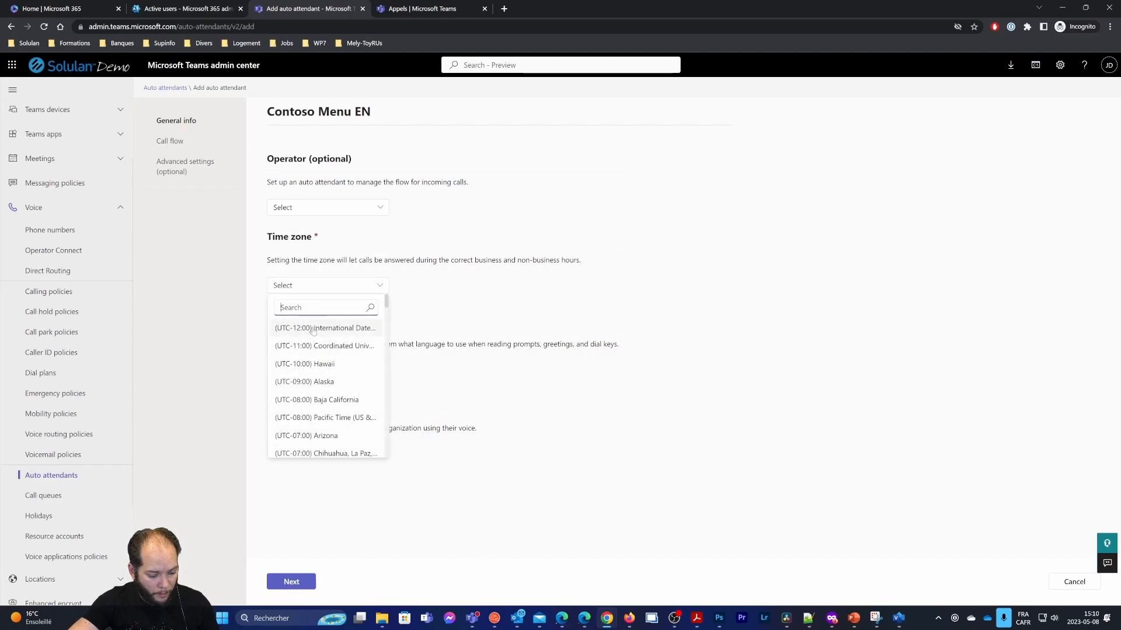
pyautogui.scroll(-2, 325, 385)
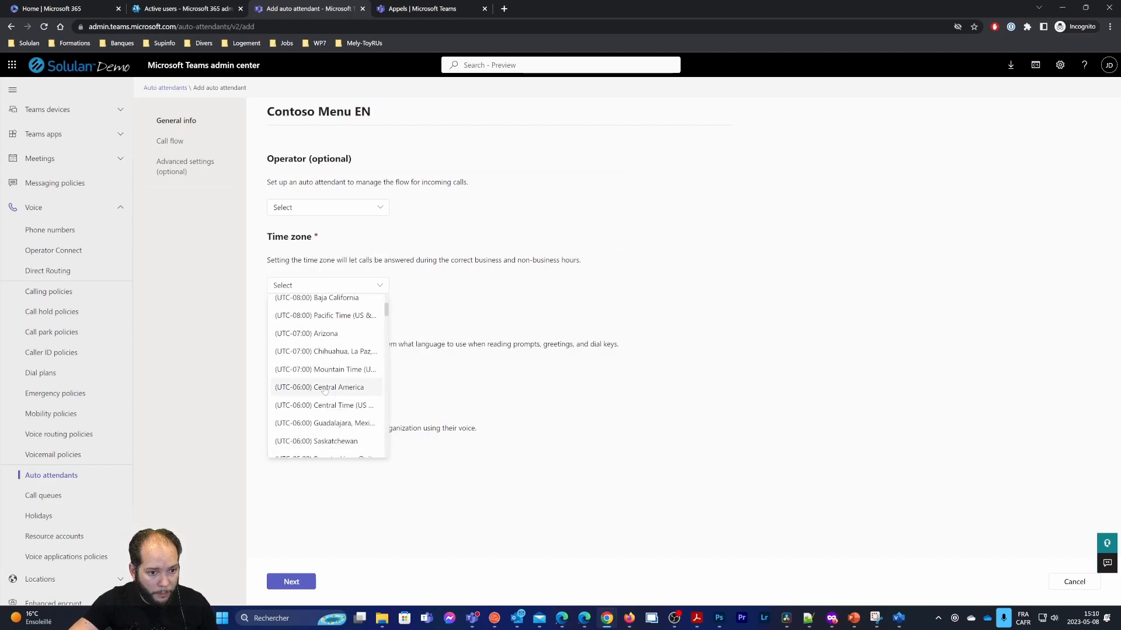
pyautogui.scroll(-2, 324, 429)
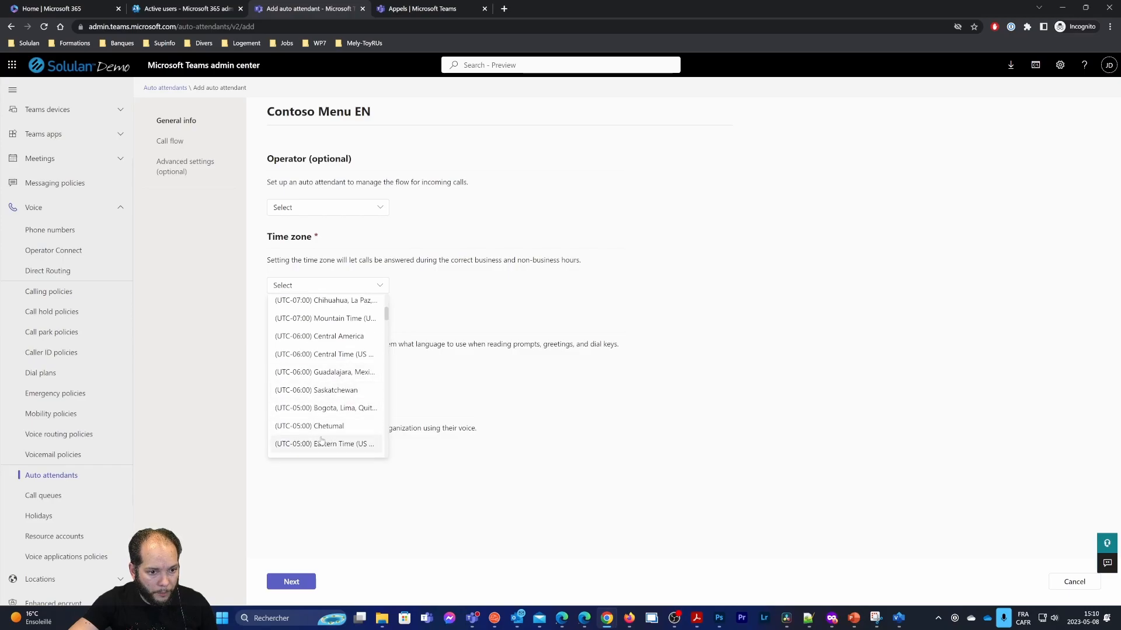
pyautogui.click(324, 443)
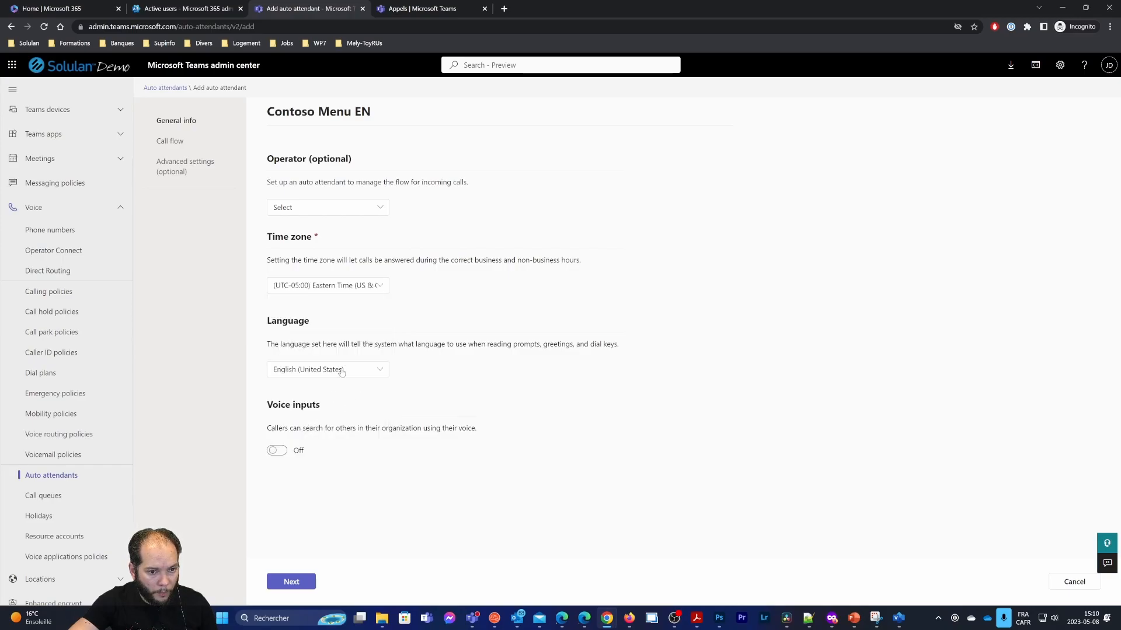
pyautogui.click(320, 376)
pyautogui.write('eng')
pyautogui.click(326, 428)
pyautogui.click(309, 575)
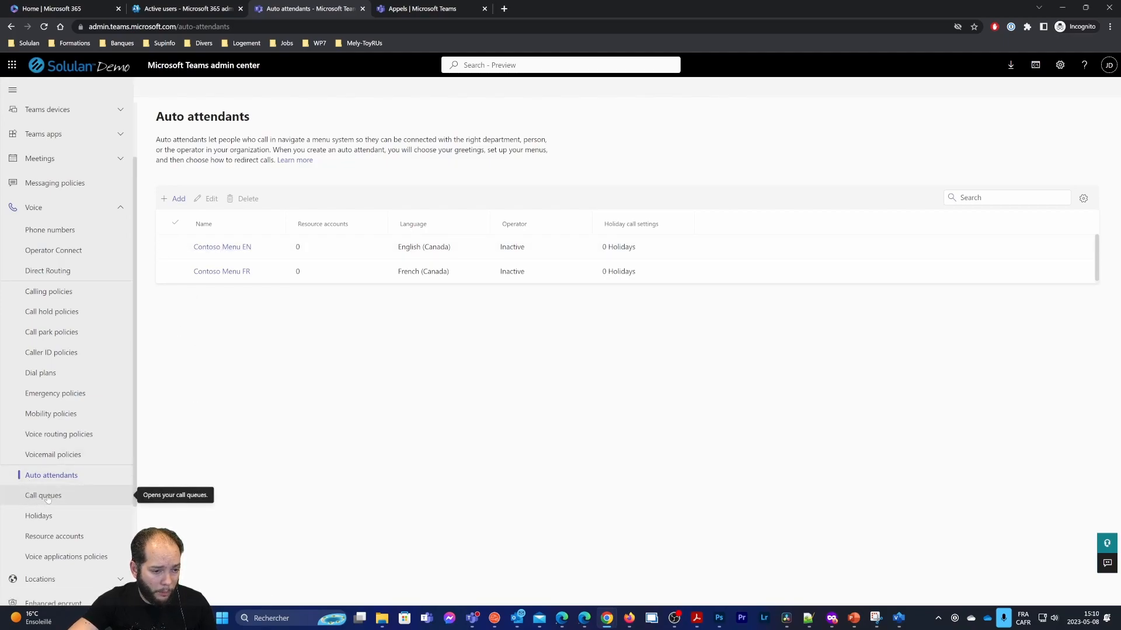
# Start a new call queue named Contoso File Sales FR and select the name for copying
pyautogui.click(20, 500)
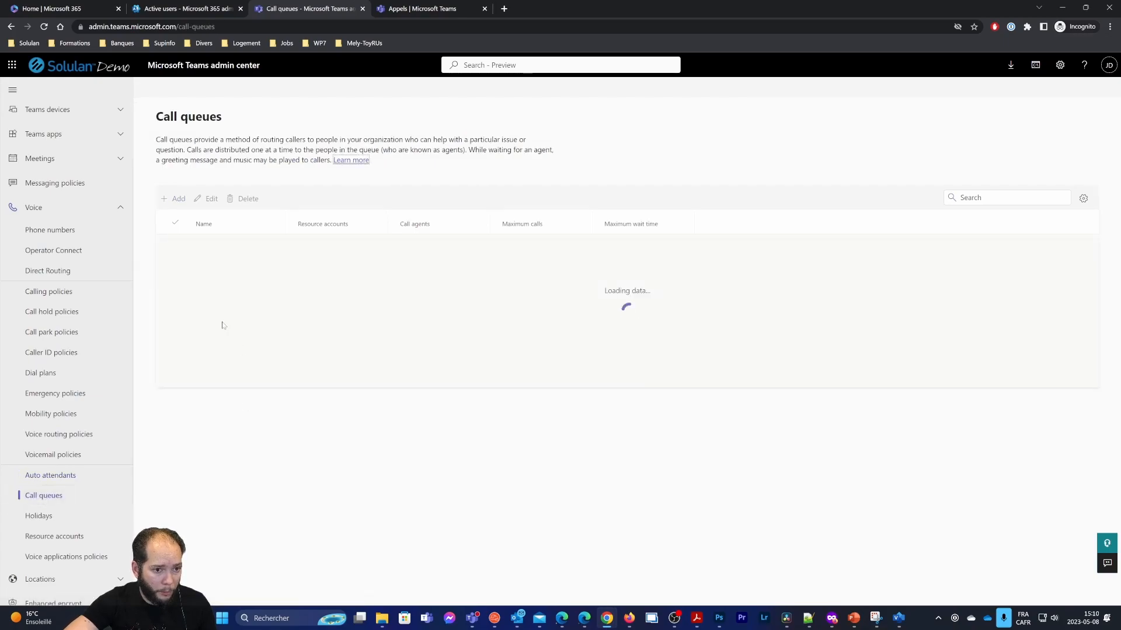
pyautogui.click(174, 199)
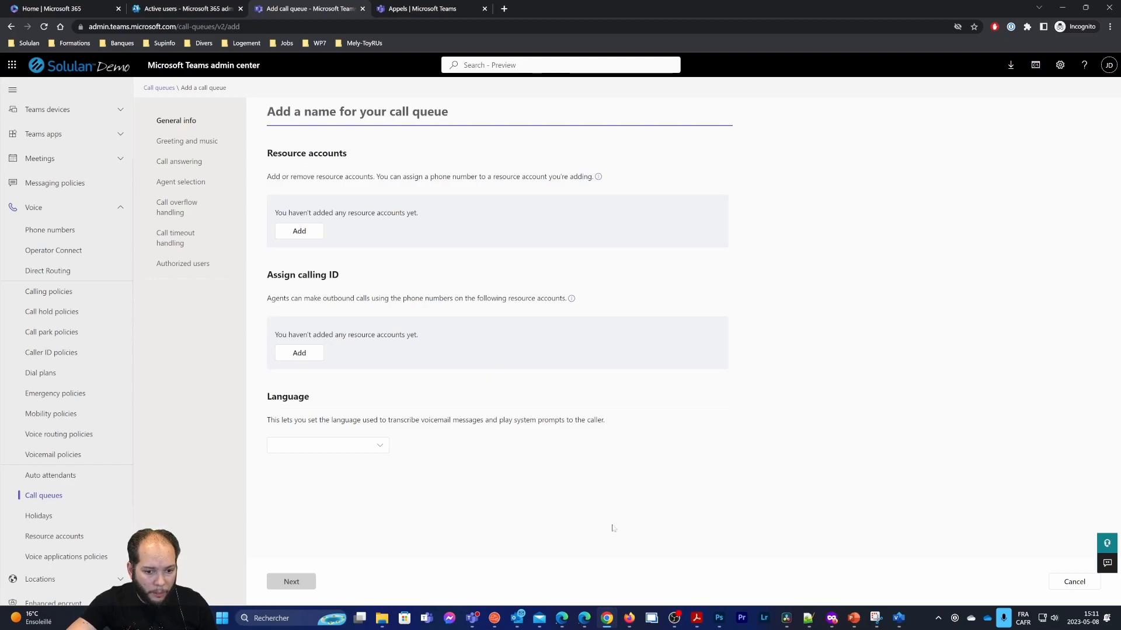
pyautogui.write('Contoso Menu FR')
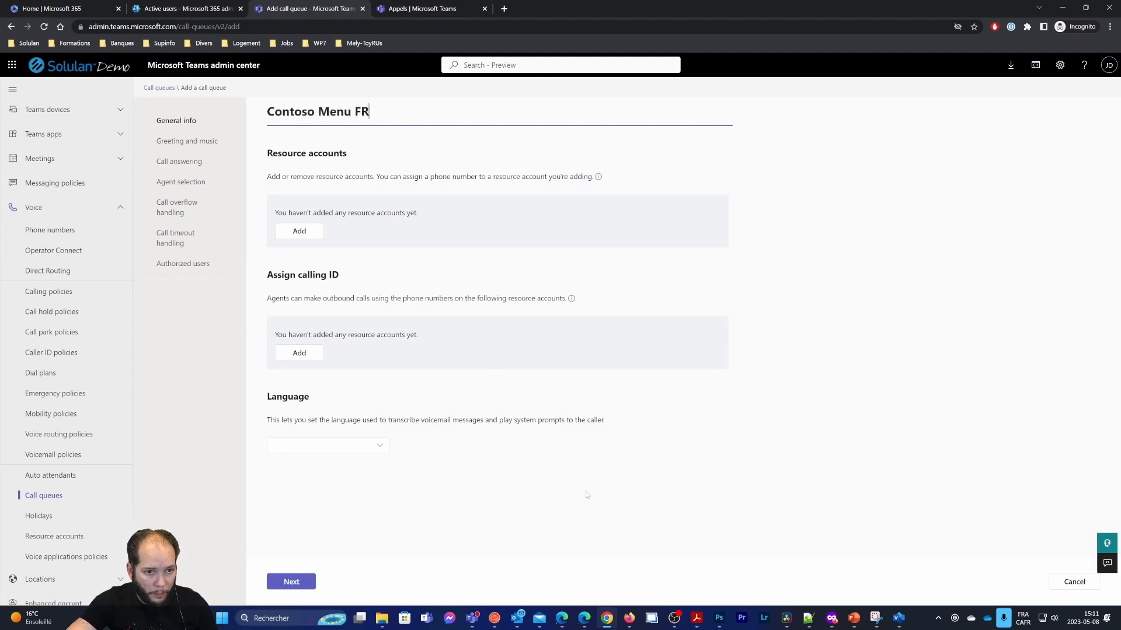
pyautogui.doubleClick(335, 112)
pyautogui.write('Sales')
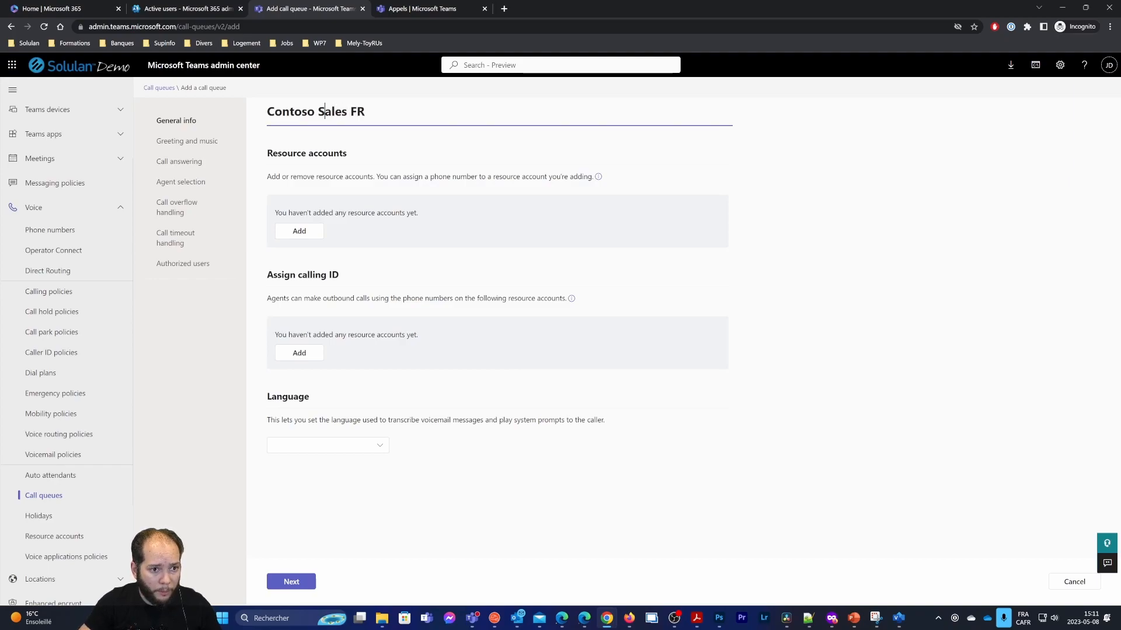
pyautogui.write('File')
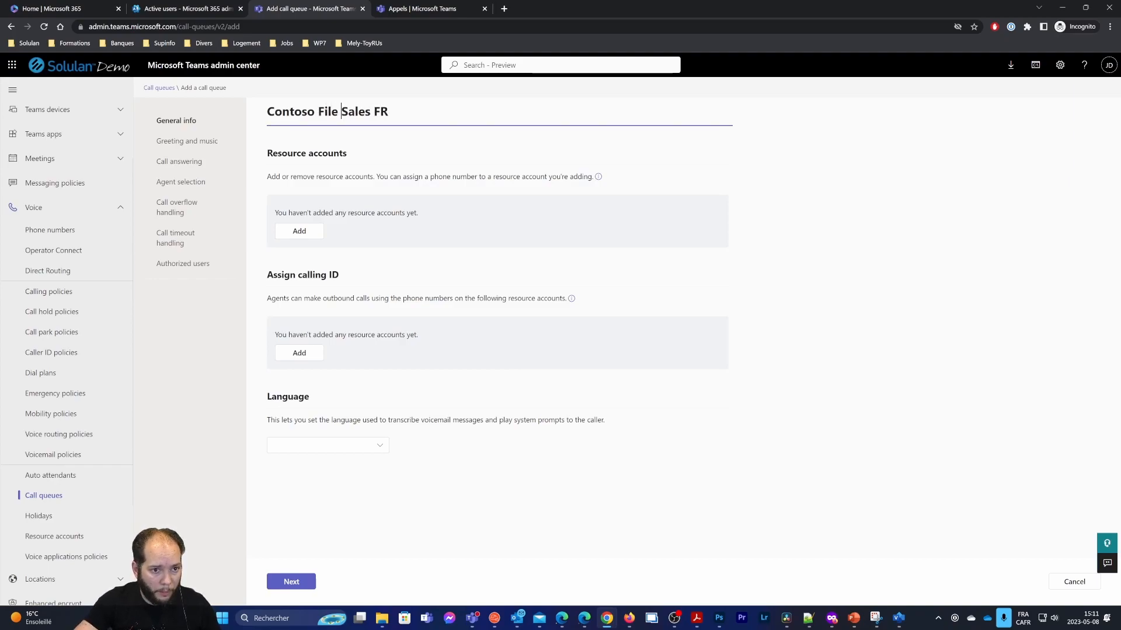
pyautogui.hotkey('ctrl', 'a')
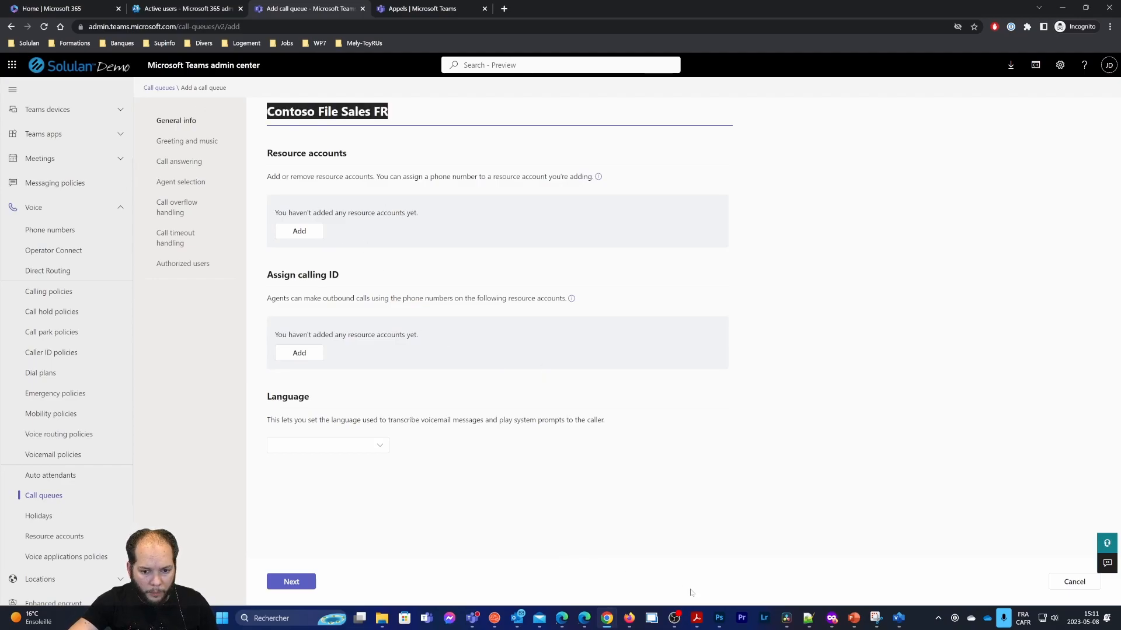
pyautogui.click(436, 9)
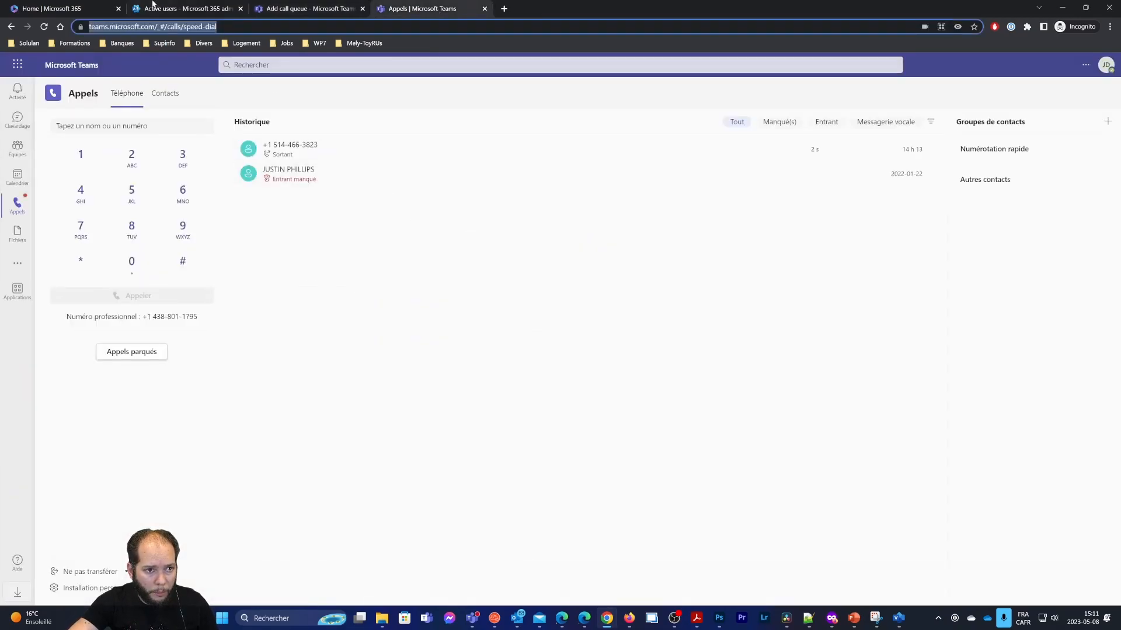
# Check the Contoso accounts in Active users, then return to the call queue name field
pyautogui.click(175, 8)
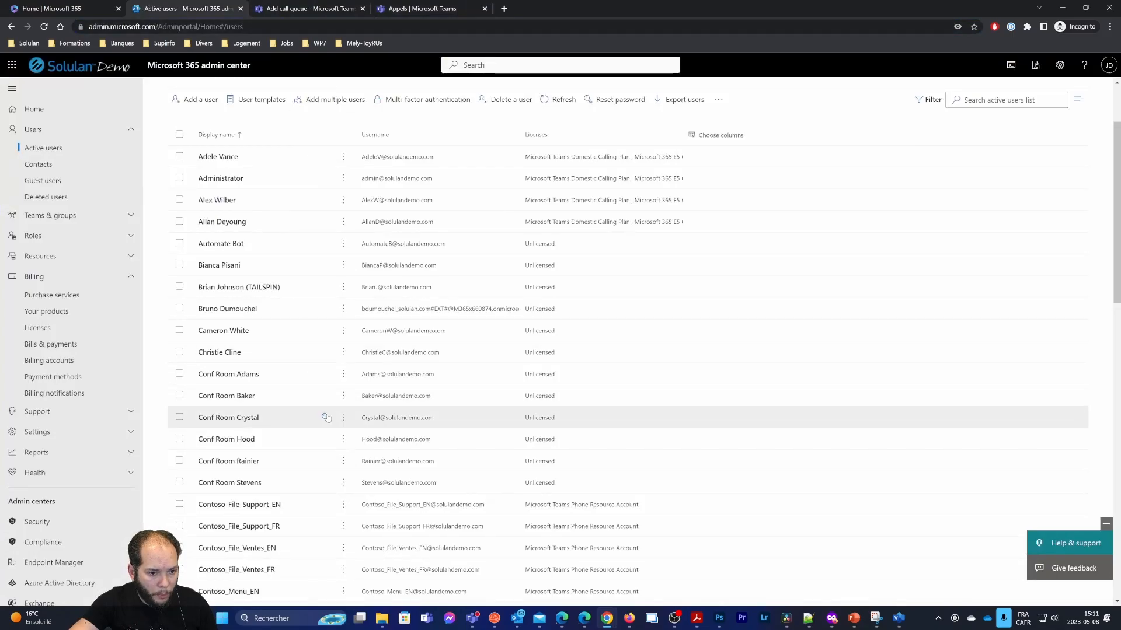
pyautogui.scroll(-1, 257, 414)
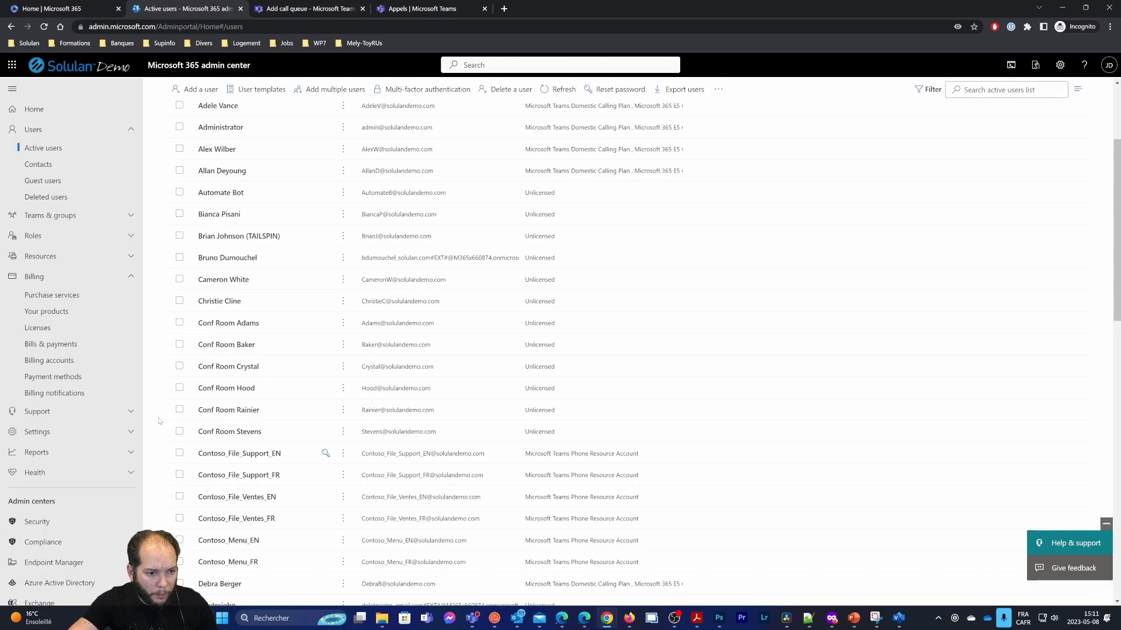
pyautogui.click(407, 6)
pyautogui.click(309, 8)
pyautogui.click(355, 112)
# Give the Contoso File Sales FR queue French (Canada) language and submit it
pyautogui.doubleClick(356, 111)
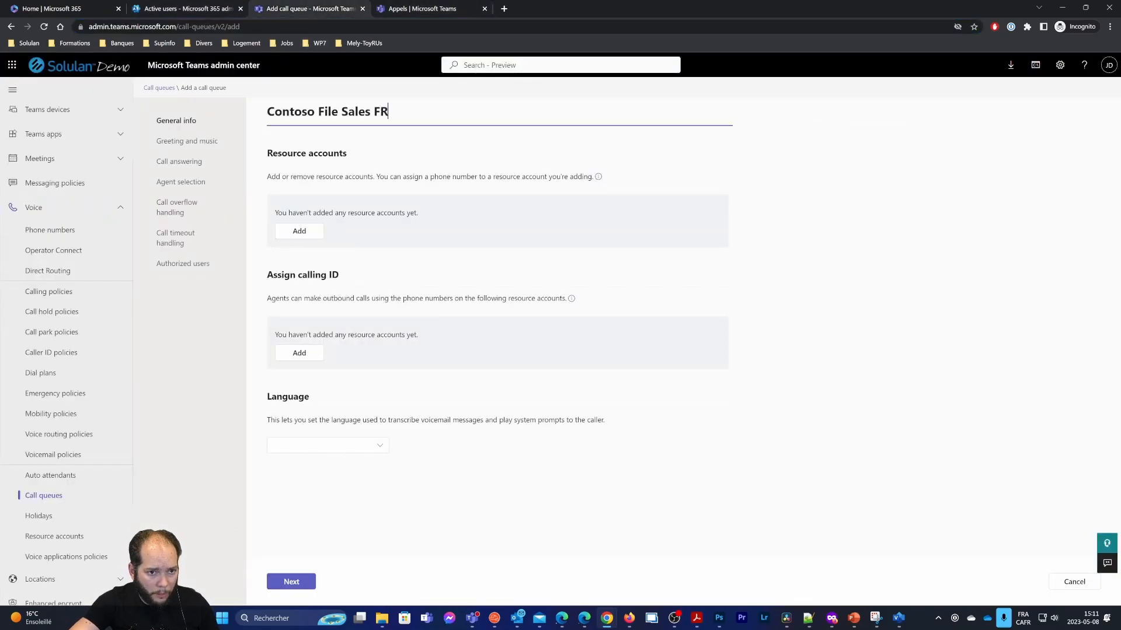
pyautogui.moveTo(390, 112); pyautogui.dragTo(261, 111)
pyautogui.hotkey('ctrl', 'c')
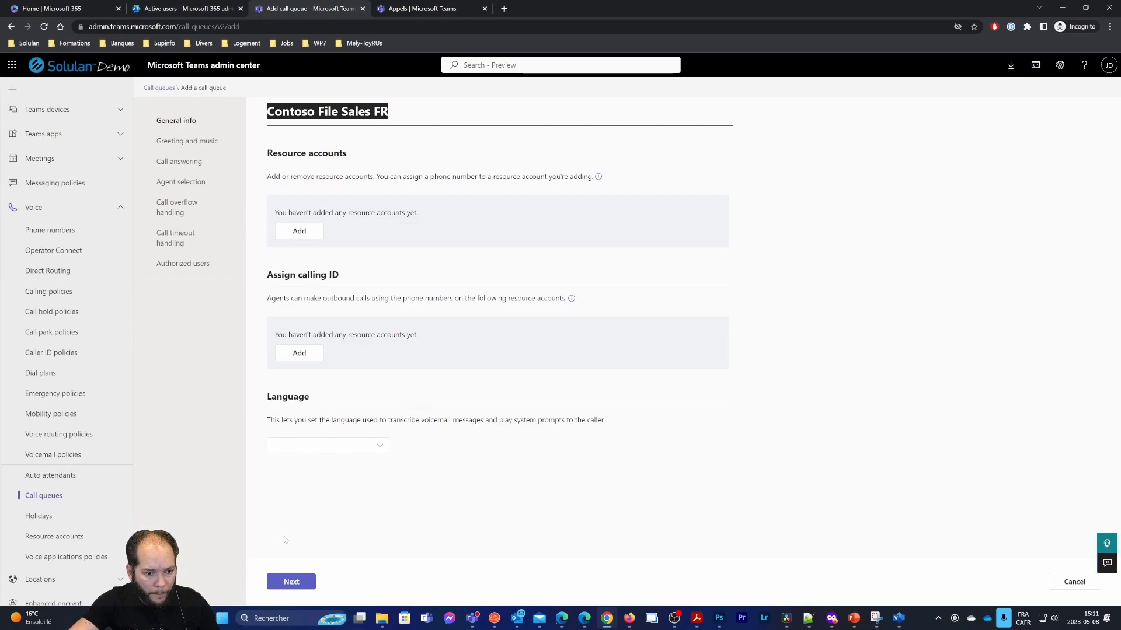
pyautogui.click(356, 446)
pyautogui.write('fr')
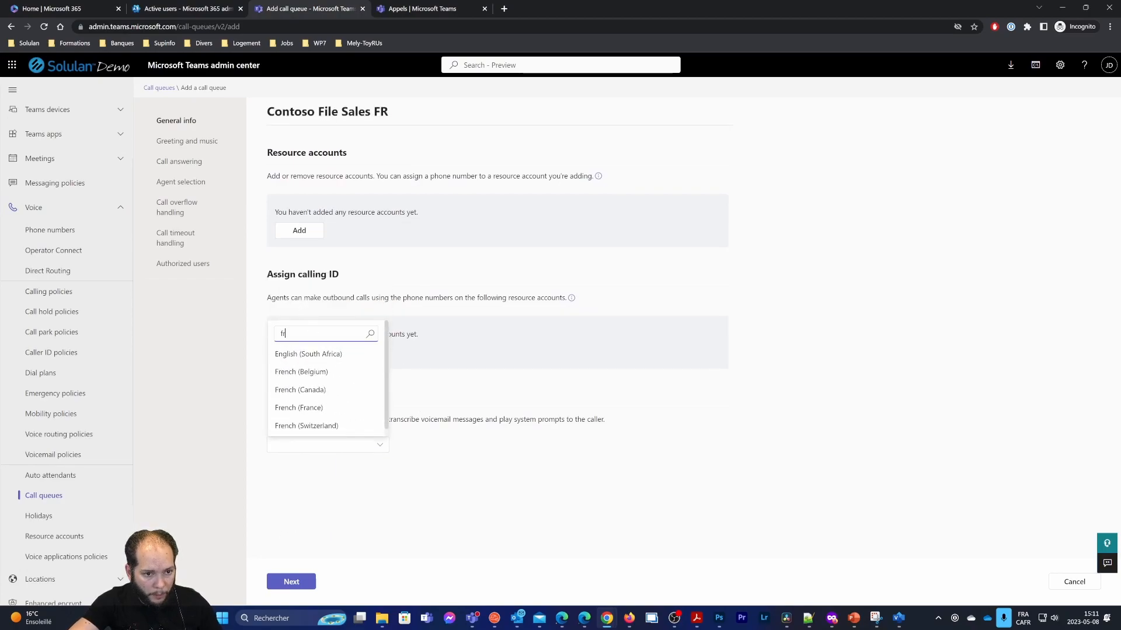
pyautogui.click(302, 390)
pyautogui.click(307, 582)
pyautogui.click(396, 582)
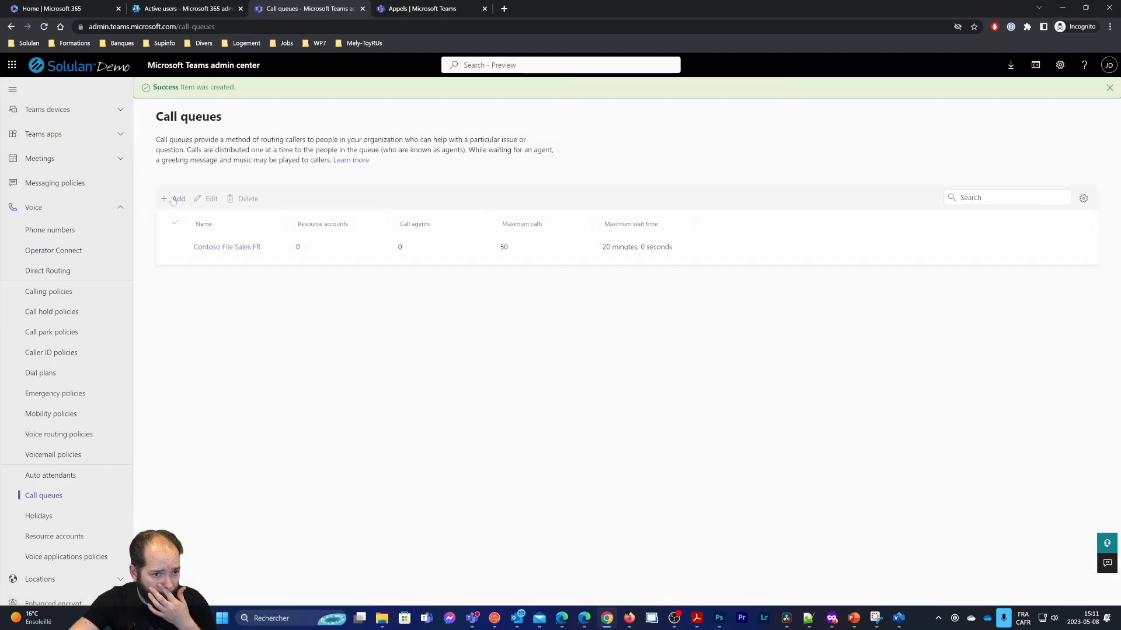
# Create the Contoso File Sales EN queue in English (Canada) and submit it
pyautogui.click(176, 199)
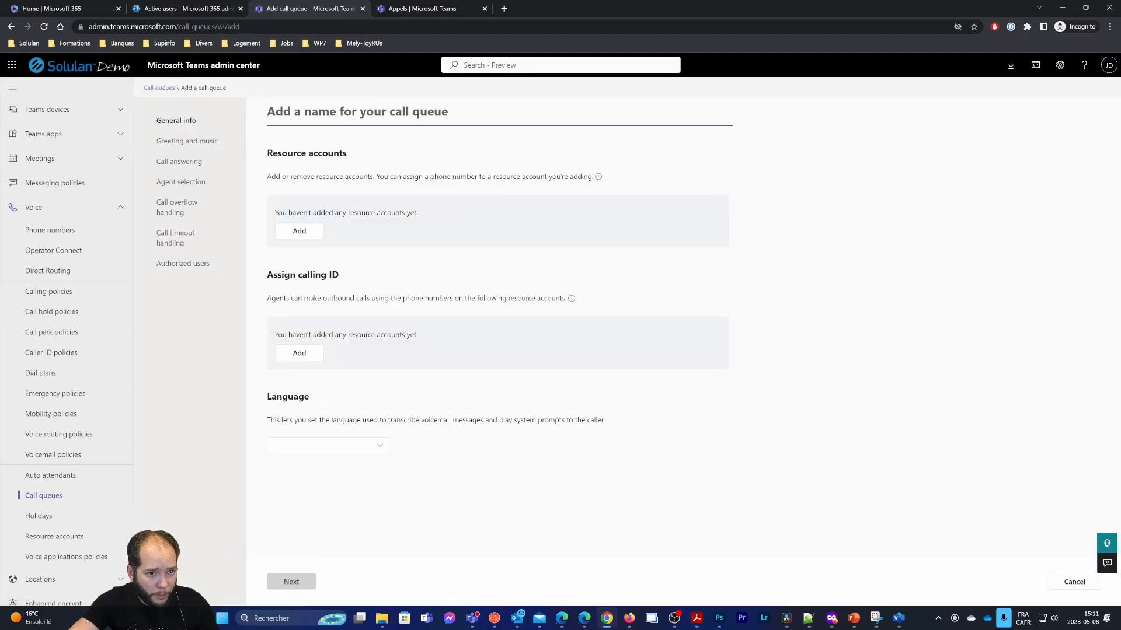
pyautogui.hotkey('ctrl', 'v')
pyautogui.press('BackSpace')
pyautogui.press('BackSpace')
pyautogui.write('EN')
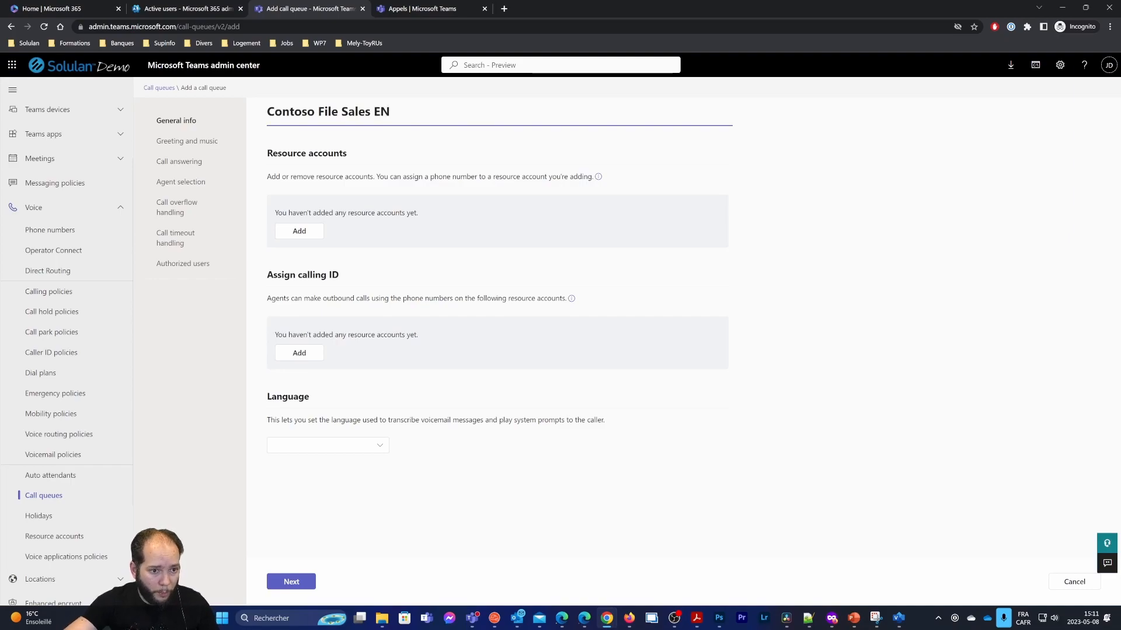
pyautogui.click(352, 448)
pyautogui.write('eng')
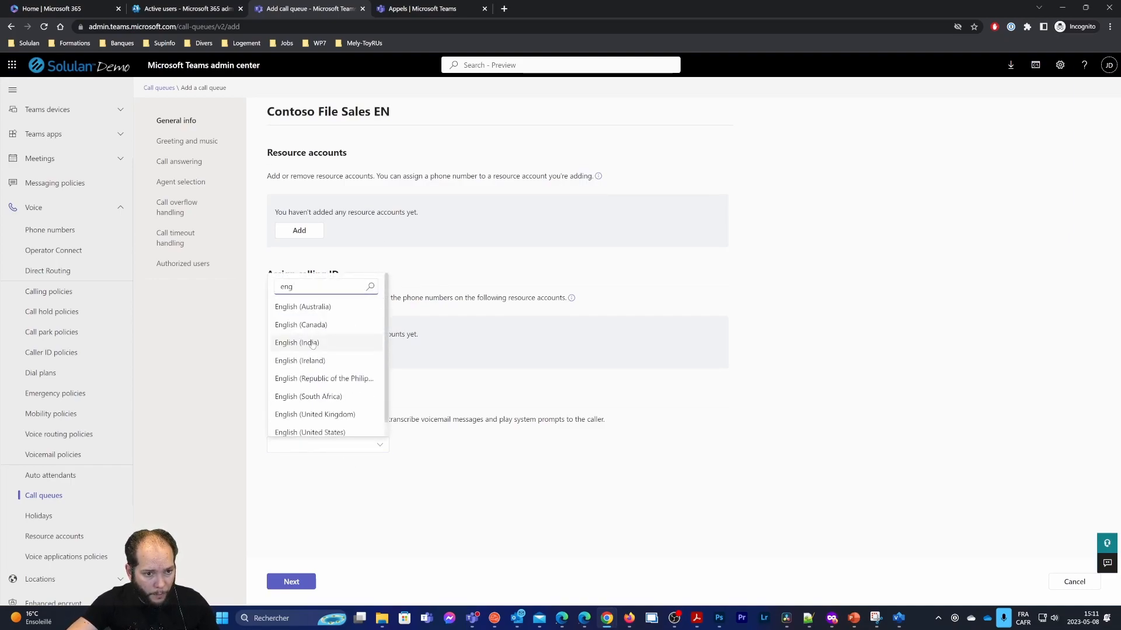
pyautogui.click(319, 343)
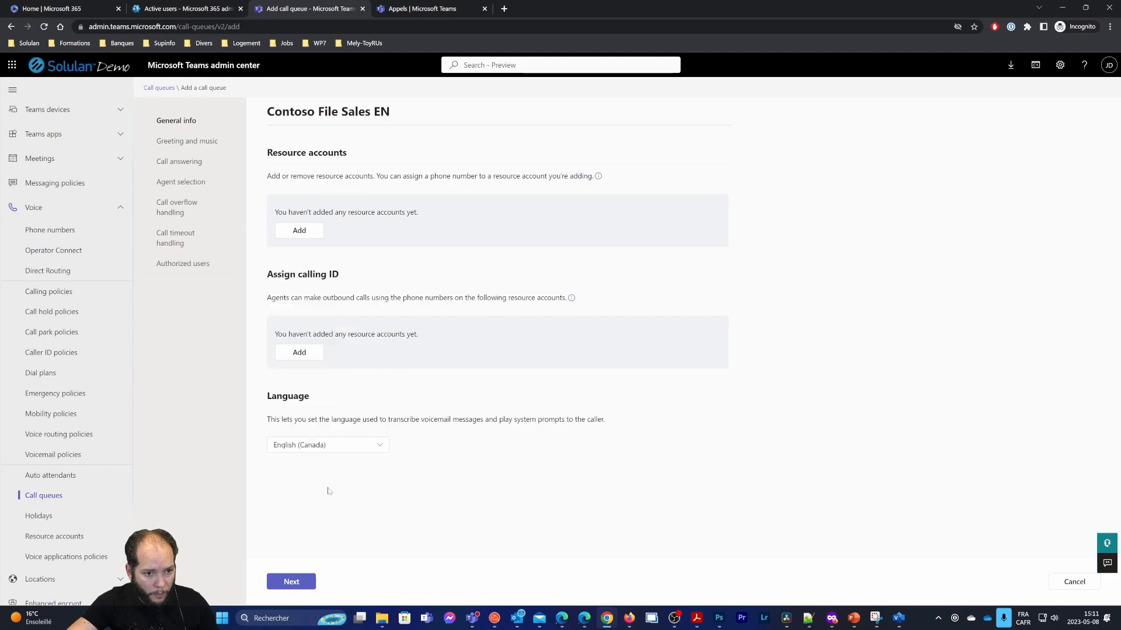
pyautogui.click(295, 581)
pyautogui.click(396, 580)
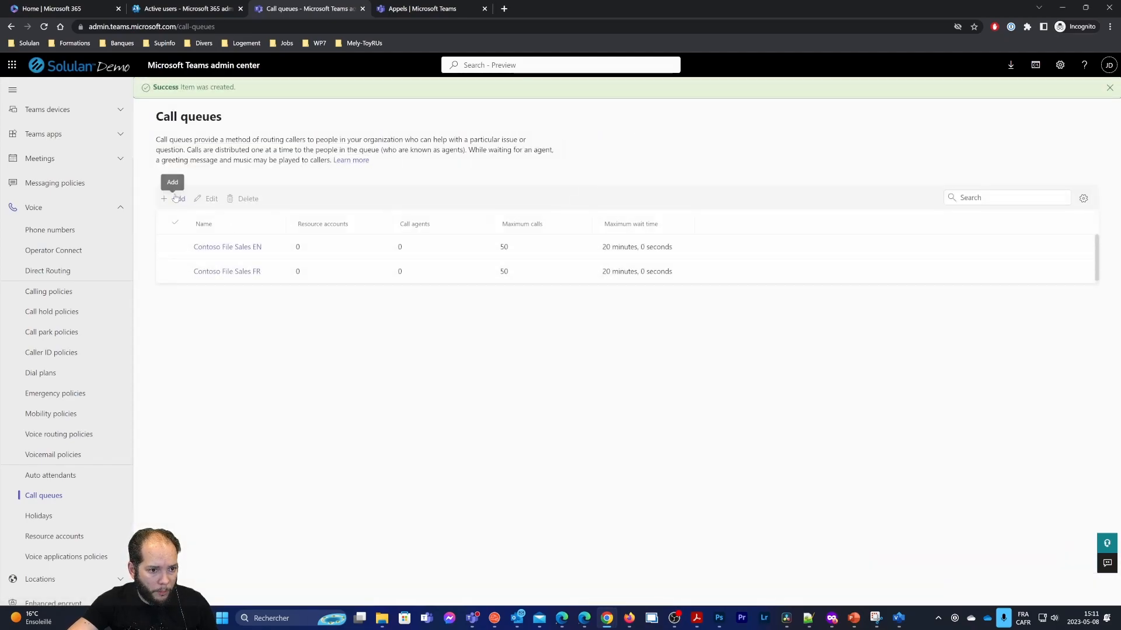
pyautogui.click(175, 199)
# Create the call queue 'Contoso File Support FR' with French (Canada) as its language
pyautogui.hotkey('ctrl', 'v')
pyautogui.hotkey('ctrl', 'Left')
pyautogui.hotkey('ctrl', 'shift', 'Left')
pyautogui.write('Support')
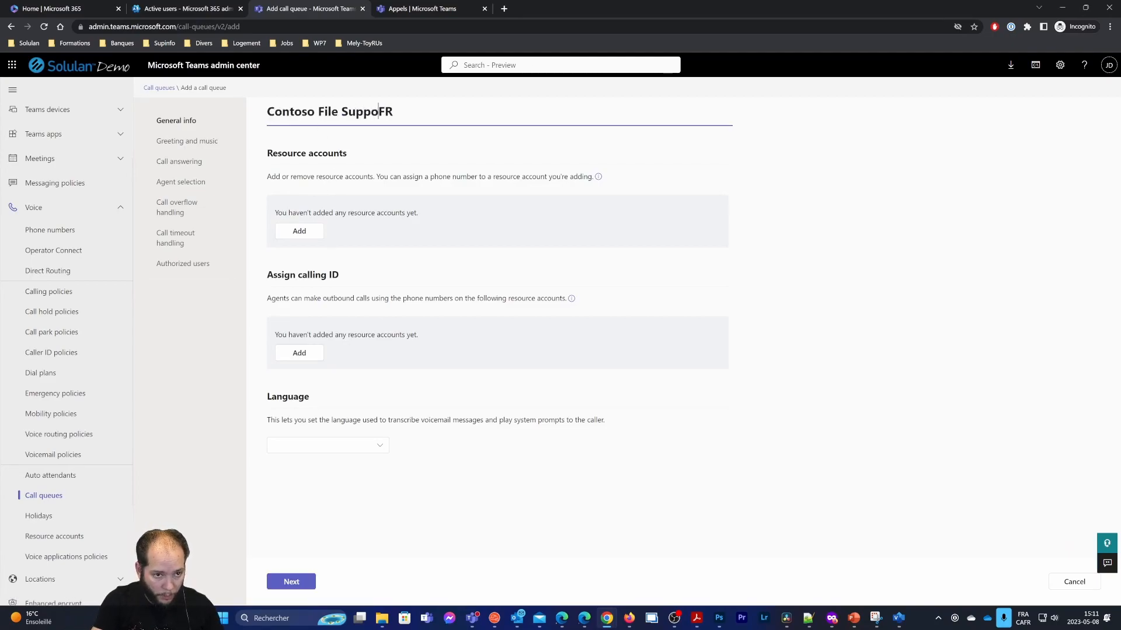
pyautogui.moveTo(407, 112); pyautogui.dragTo(251, 116)
pyautogui.hotkey('ctrl', 'c')
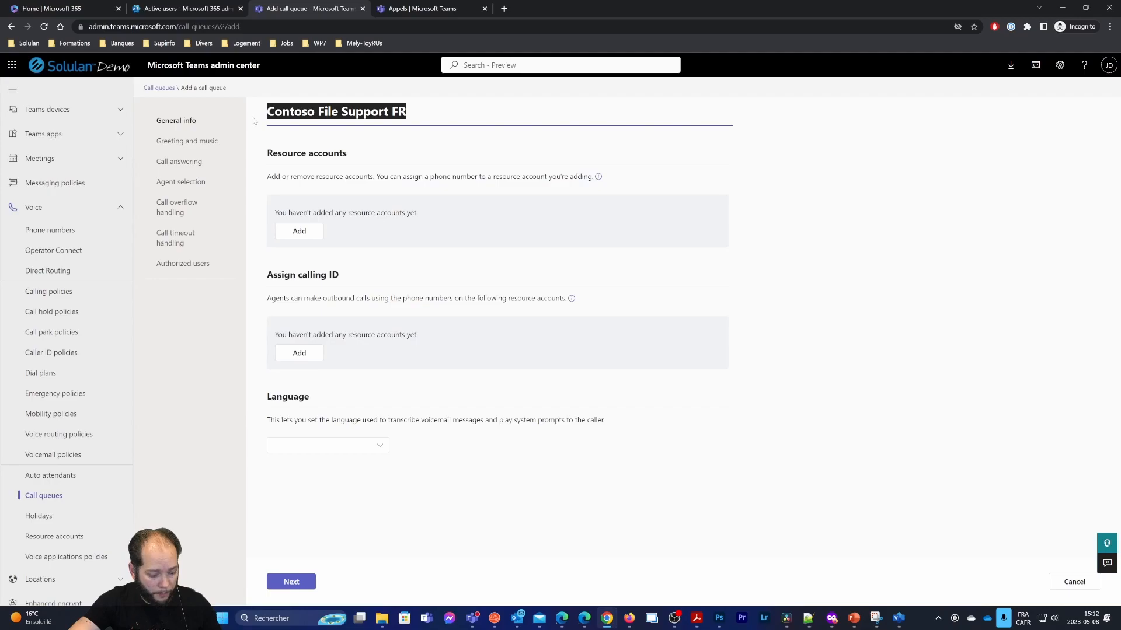
pyautogui.click(349, 454)
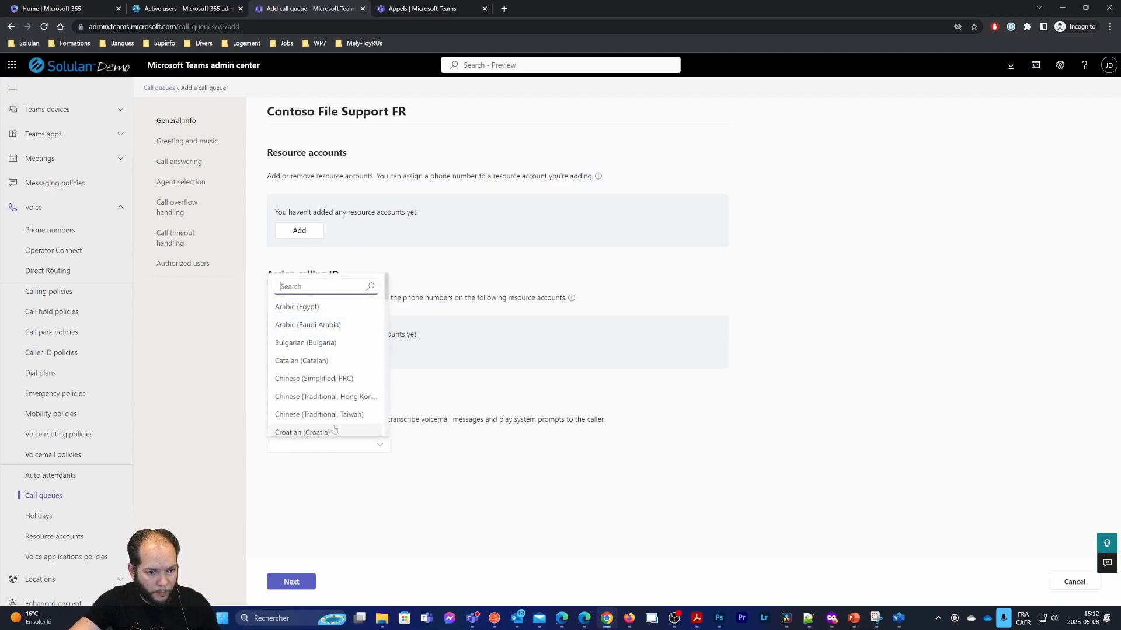
pyautogui.write('fr')
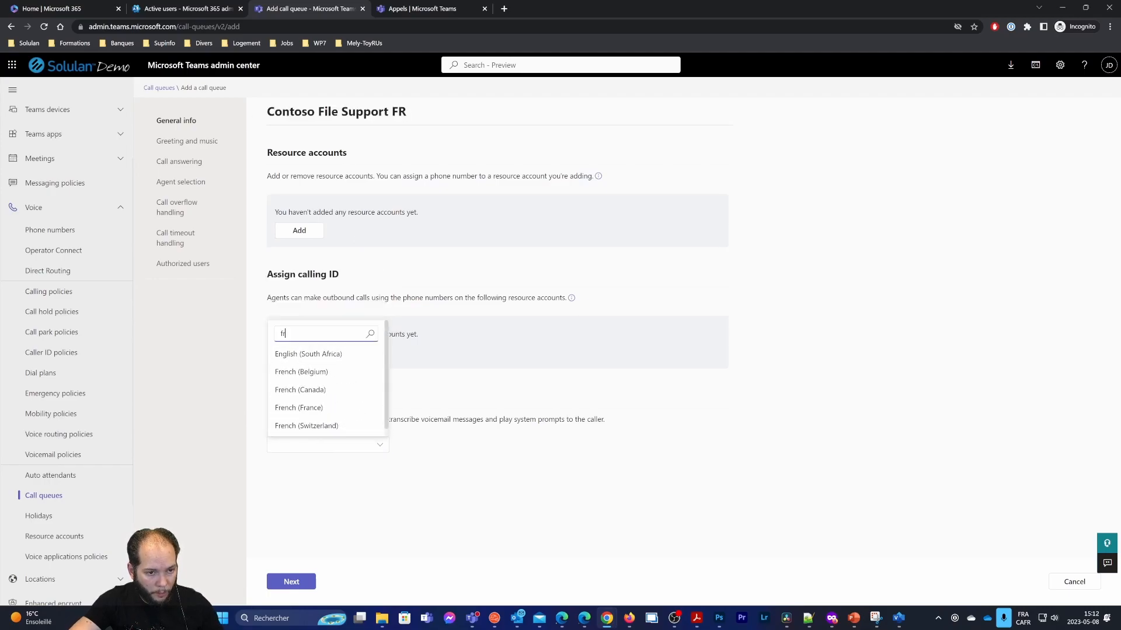
pyautogui.click(301, 390)
pyautogui.click(310, 584)
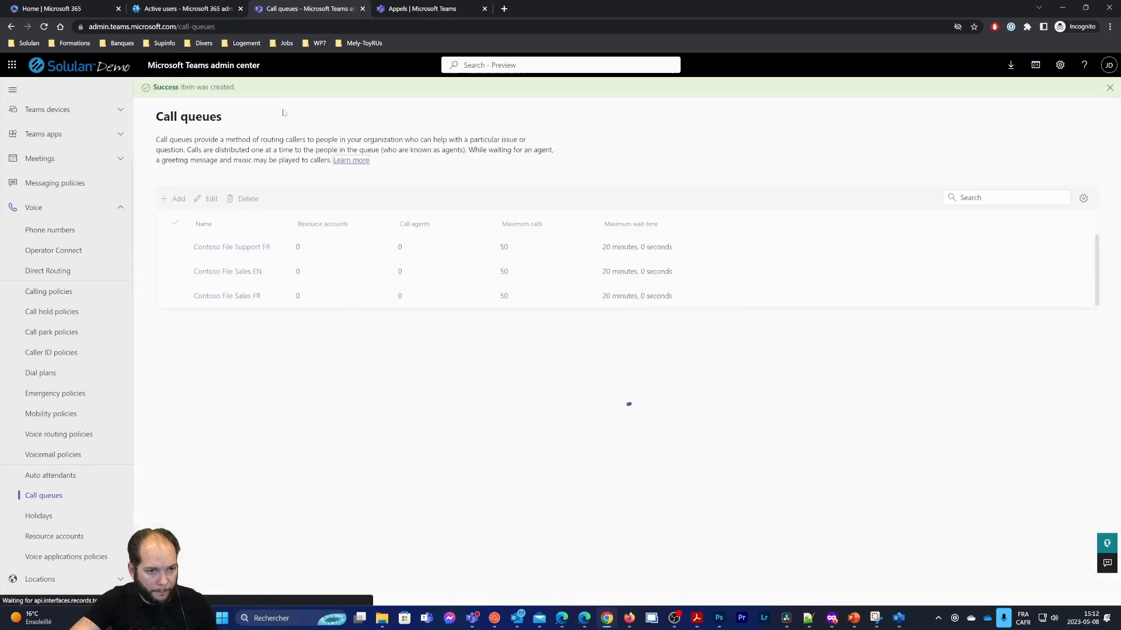
# Create the call queue 'Contoso File Support EN' with English (Canada) as its language
pyautogui.click(170, 197)
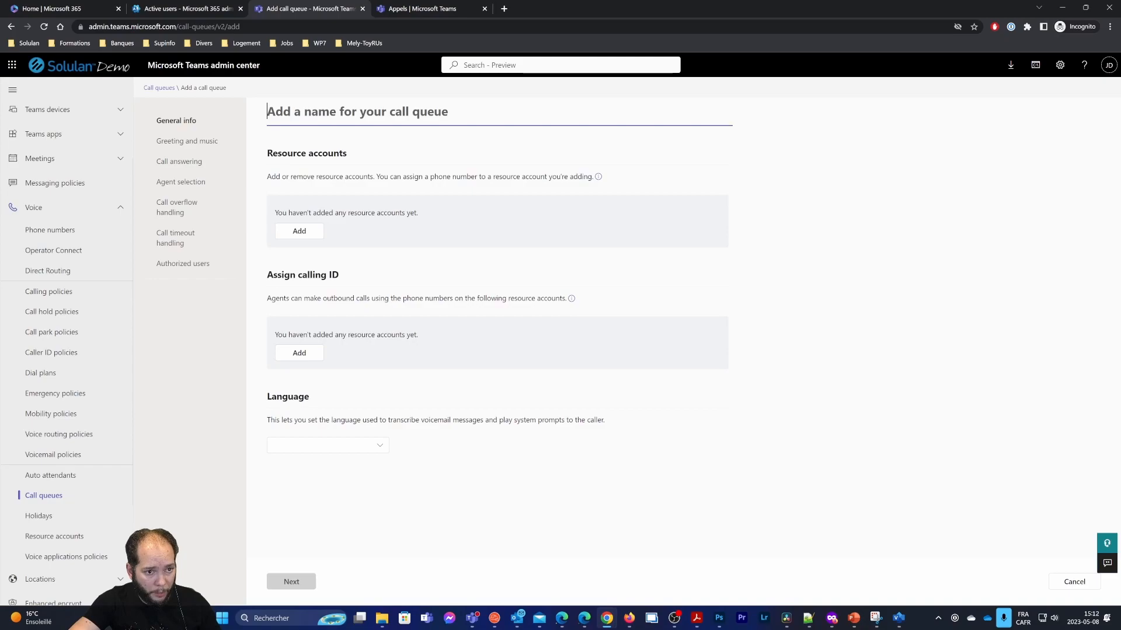
pyautogui.hotkey('ctrl', 'v')
pyautogui.doubleClick(398, 111)
pyautogui.write('EN')
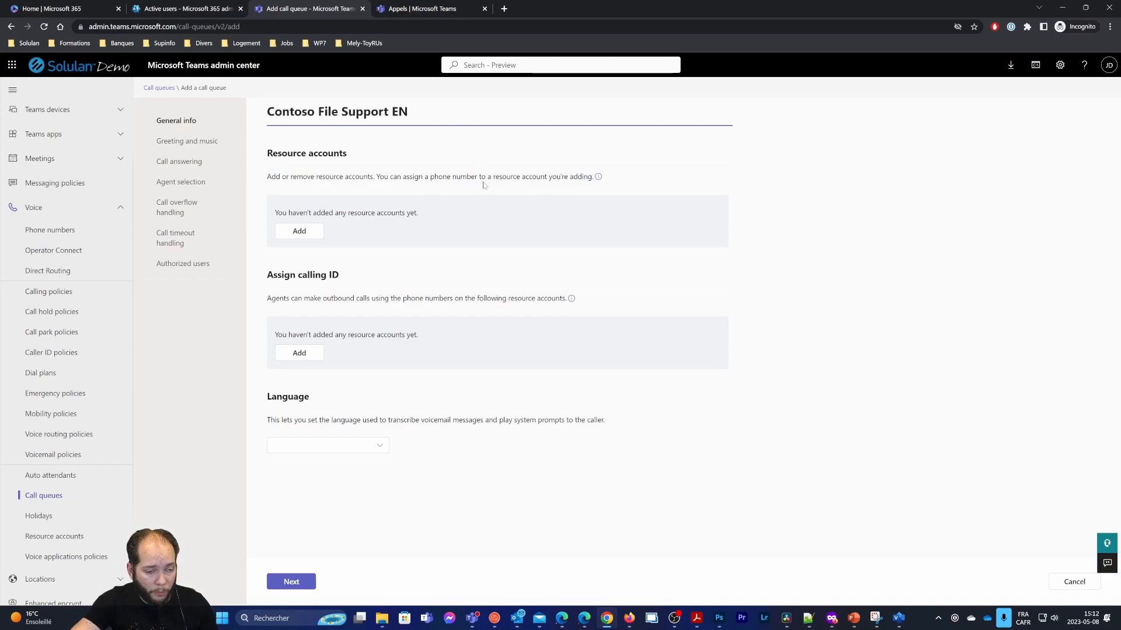
pyautogui.click(378, 446)
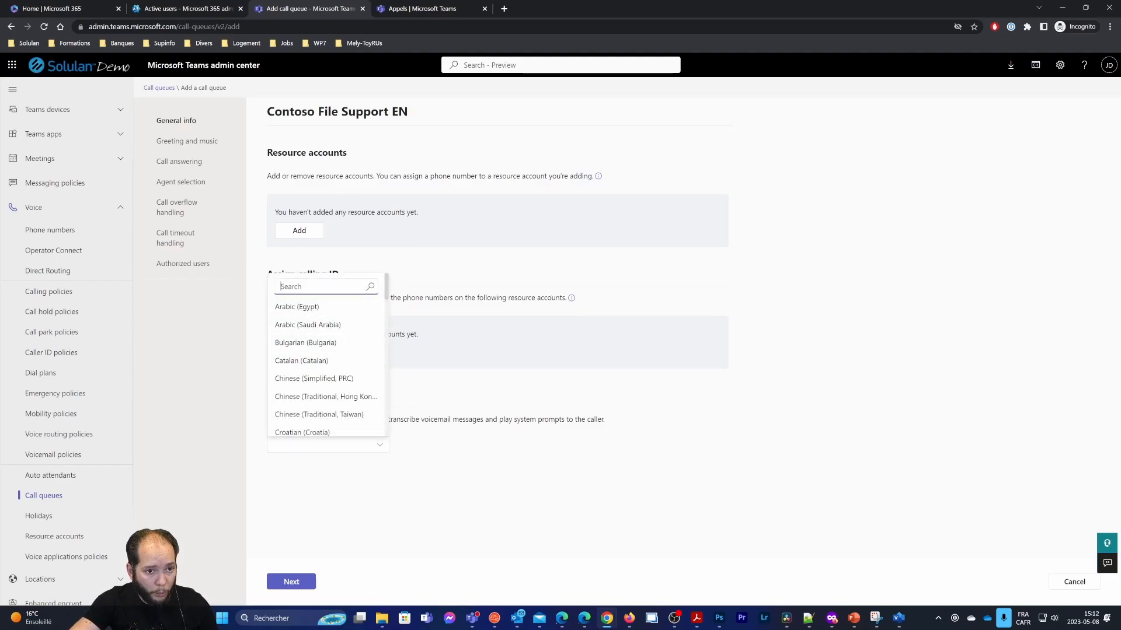
pyautogui.write('engl')
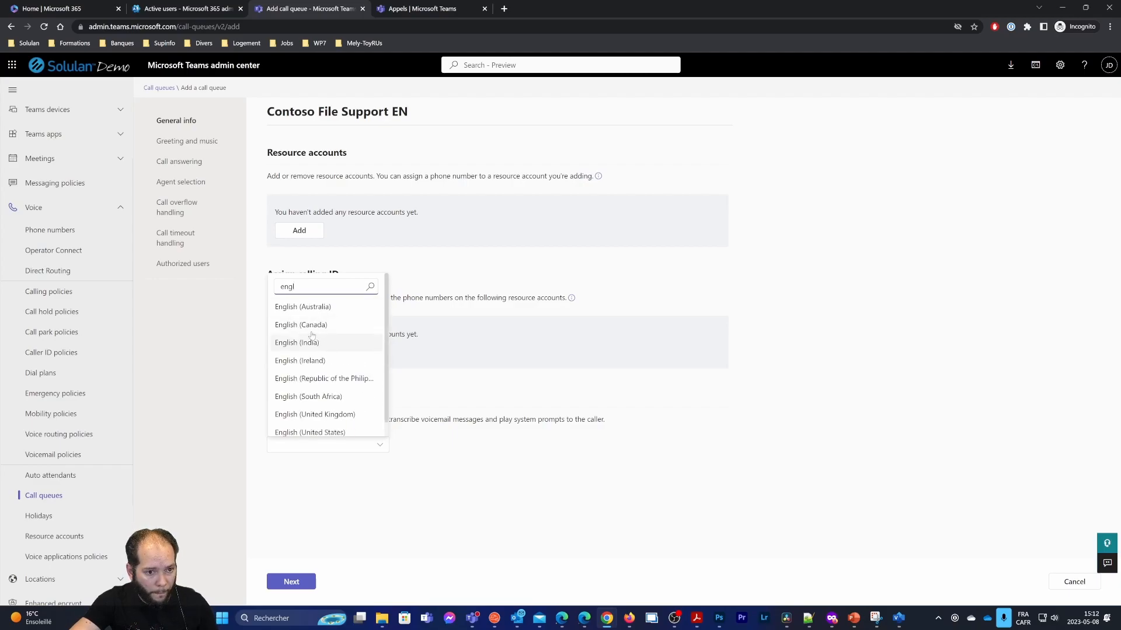
pyautogui.click(301, 324)
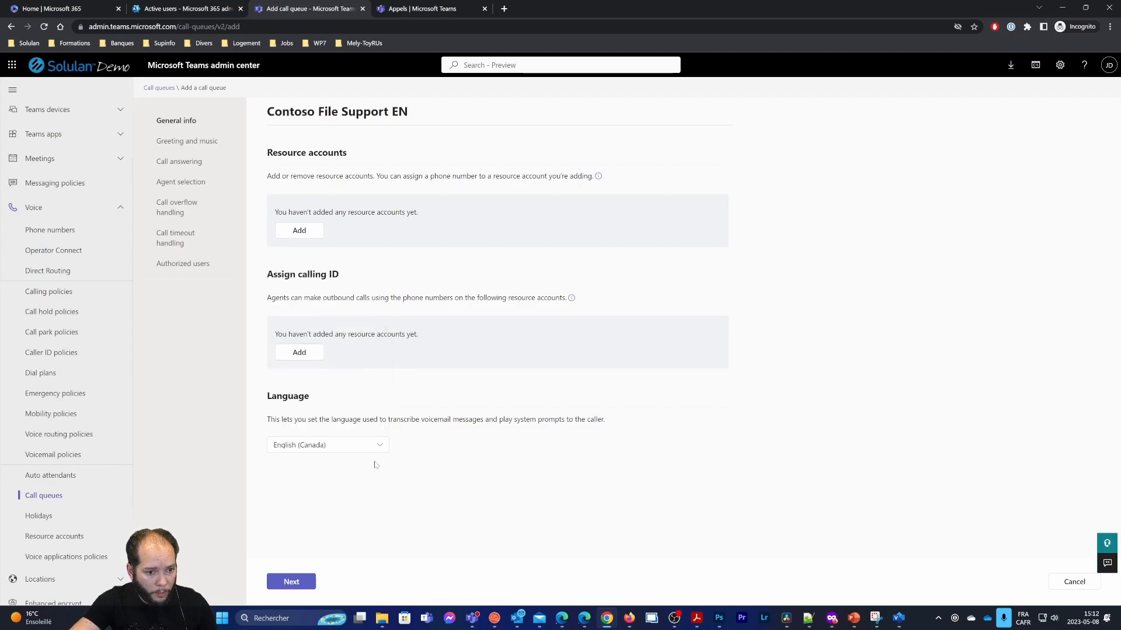
pyautogui.click(291, 581)
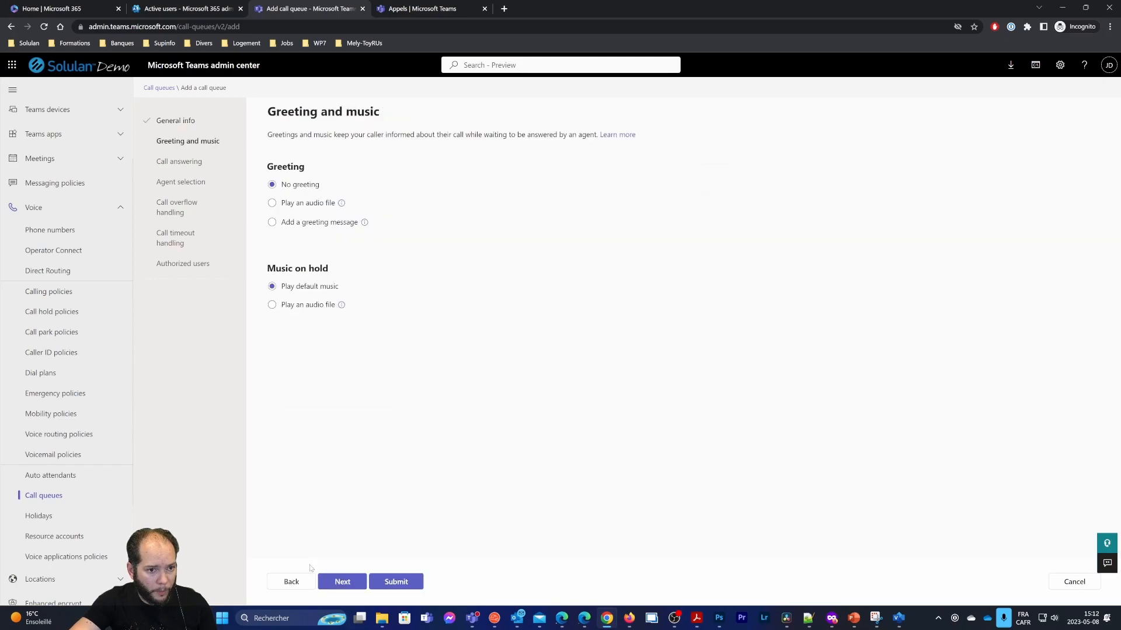
pyautogui.click(396, 586)
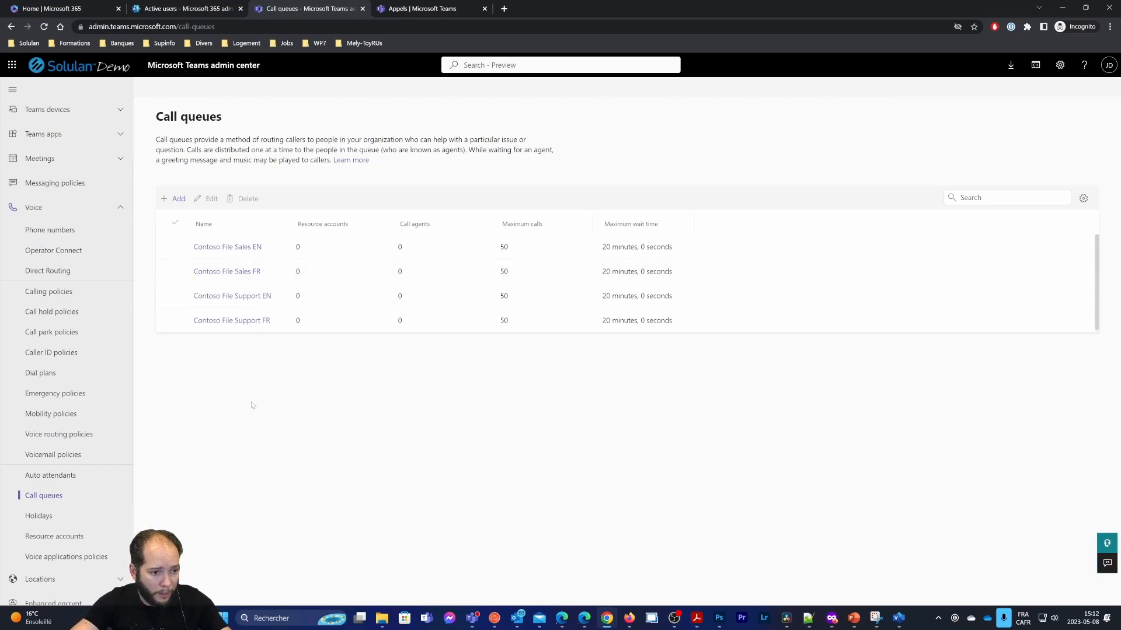
# Attach the Contoso_Menu_EN resource account to the Contoso Menu EN auto attendant and save
pyautogui.click(111, 475)
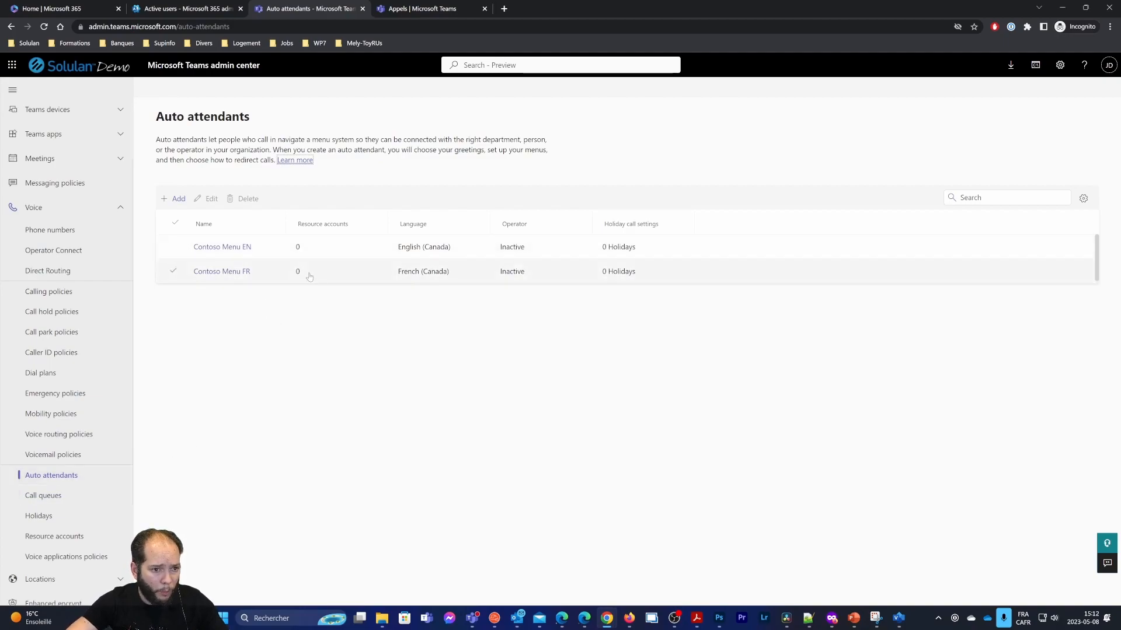
pyautogui.click(216, 247)
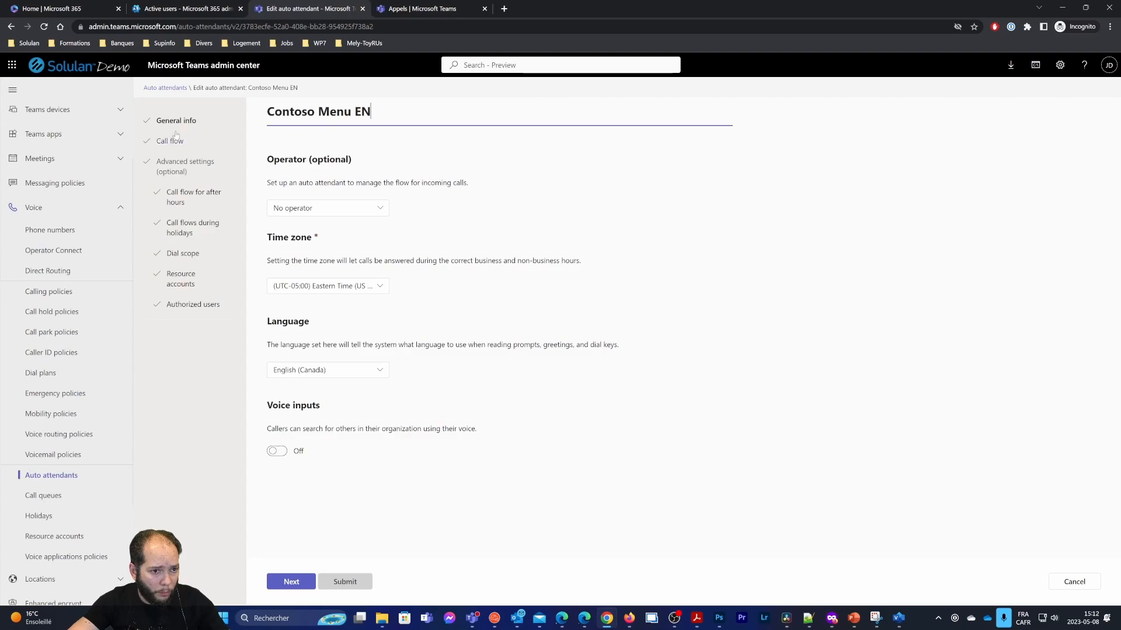
pyautogui.click(178, 282)
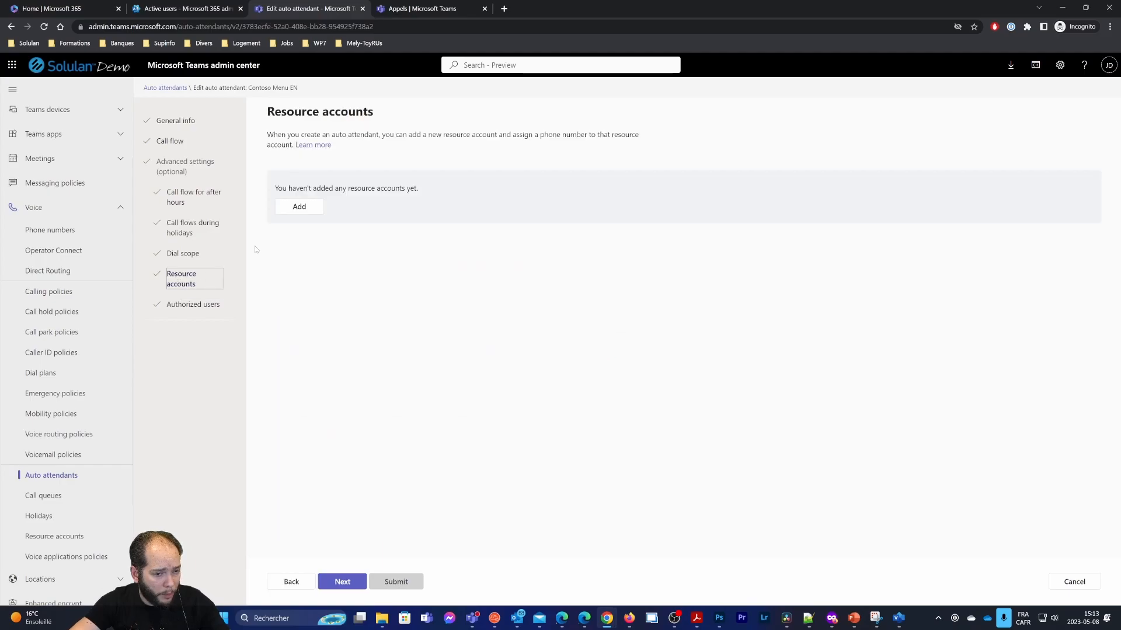
pyautogui.click(299, 207)
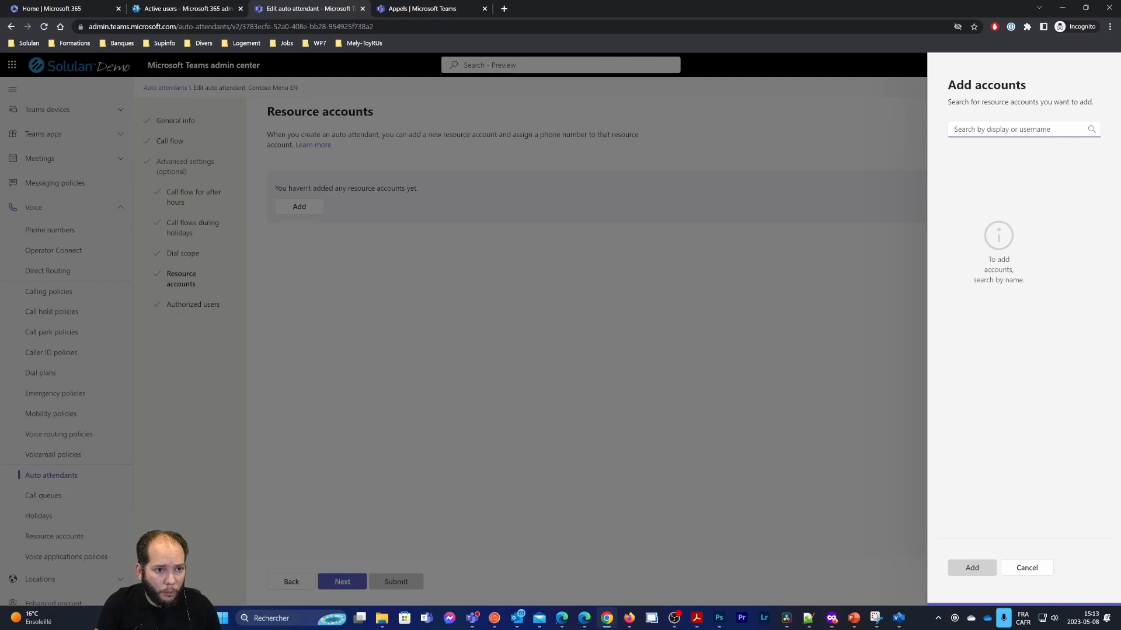
pyautogui.write('Conbto')
pyautogui.press('BackSpace')
pyautogui.press('BackSpace')
pyautogui.press('BackSpace')
pyautogui.write('tos')
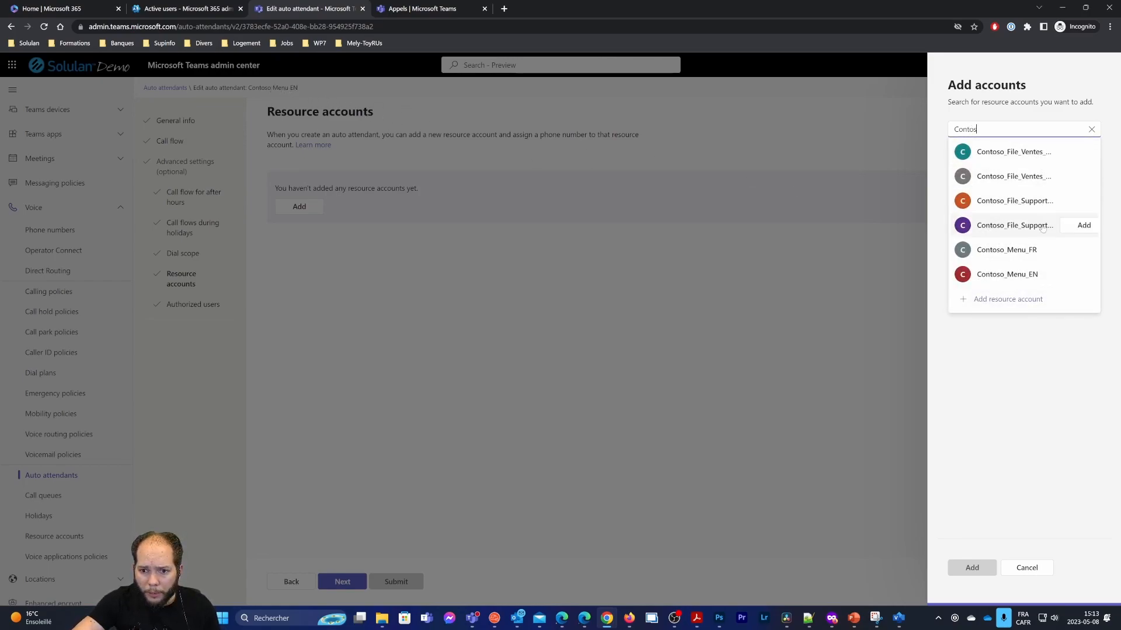
pyautogui.click(1084, 274)
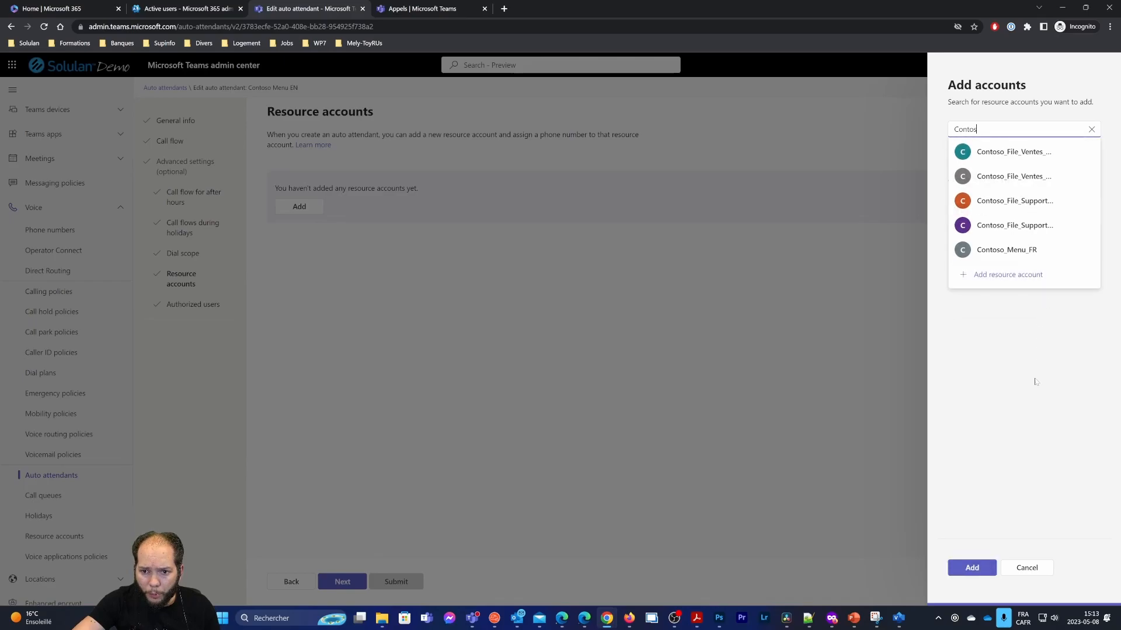
pyautogui.click(1041, 484)
pyautogui.click(972, 567)
pyautogui.click(409, 581)
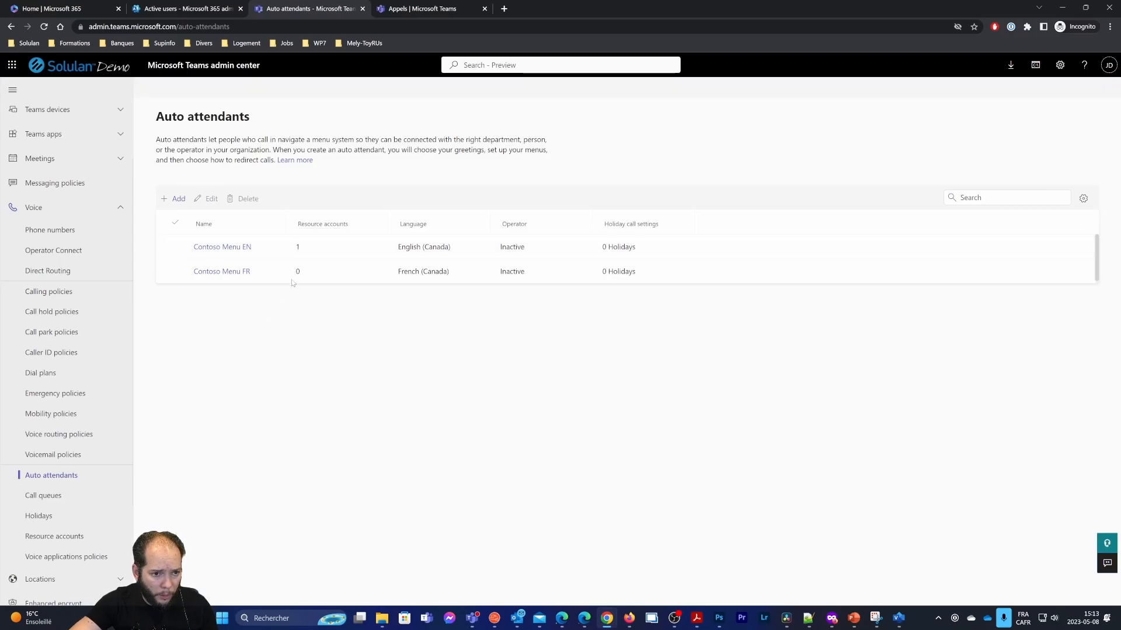
# Attach Contoso_Menu_FR to the Contoso Menu FR auto attendant, save, then show Call queues
pyautogui.click(243, 272)
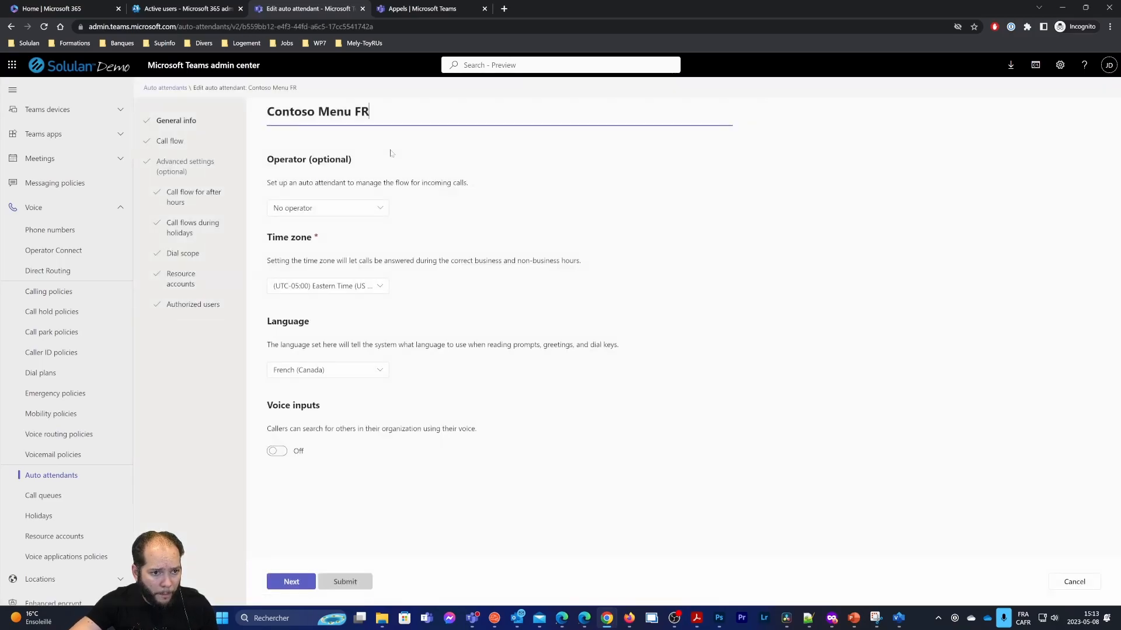
pyautogui.click(192, 286)
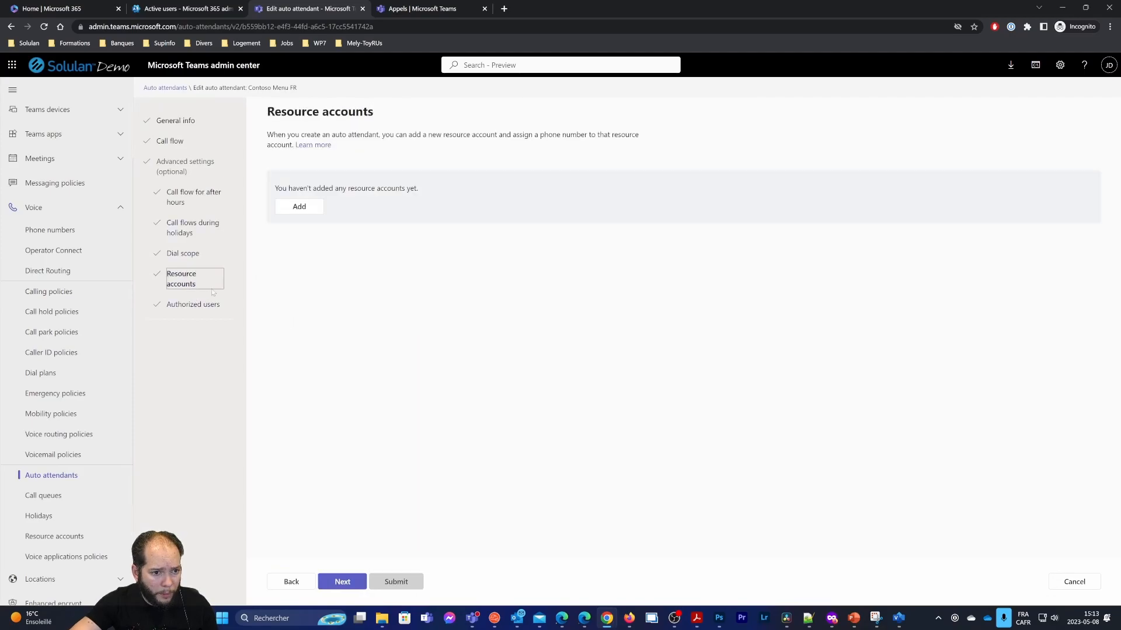
pyautogui.click(299, 206)
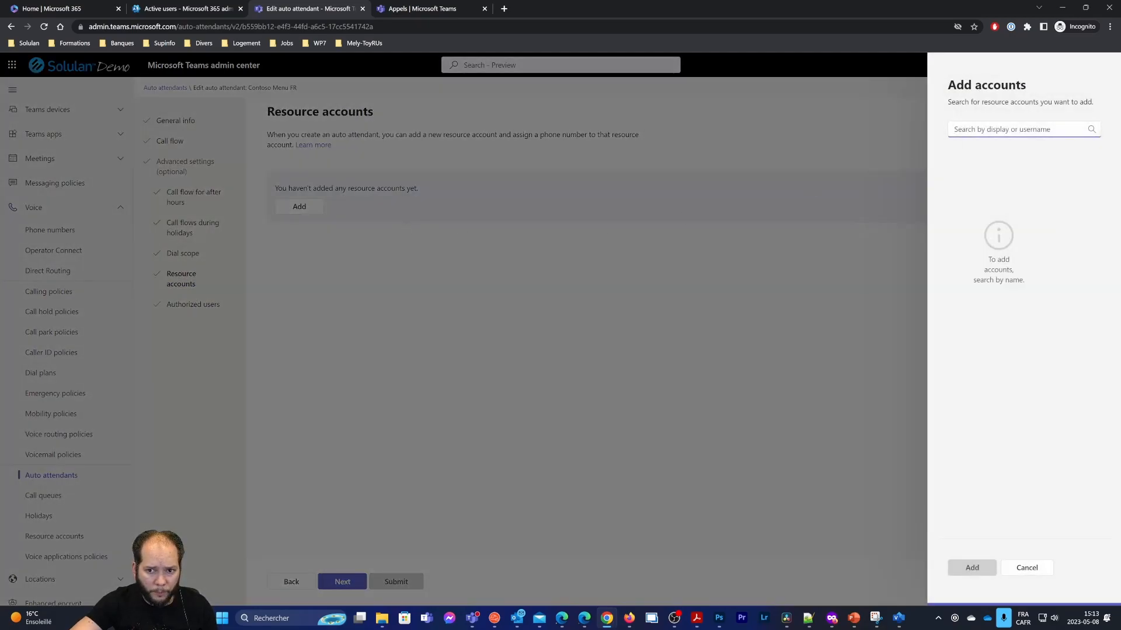
pyautogui.write('contoso')
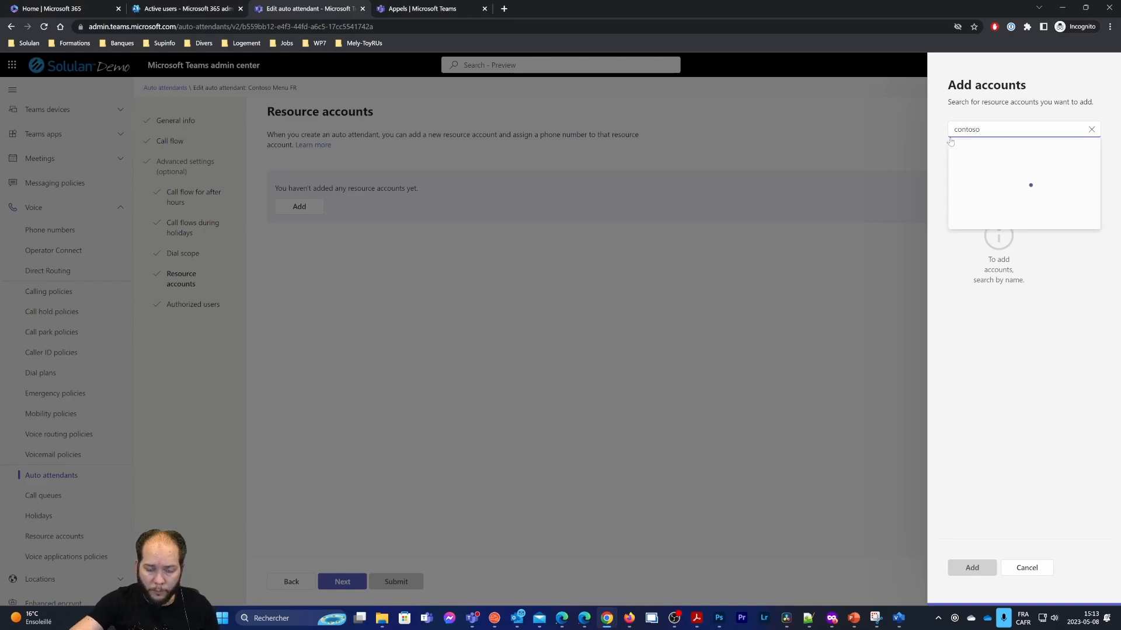
pyautogui.click(1081, 249)
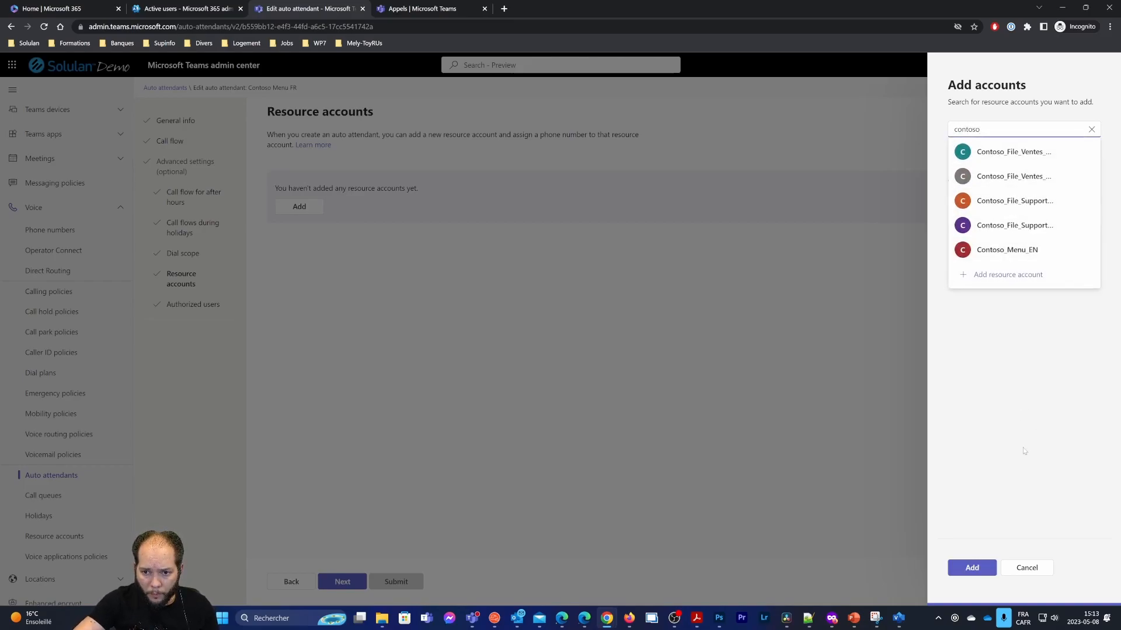
pyautogui.click(985, 565)
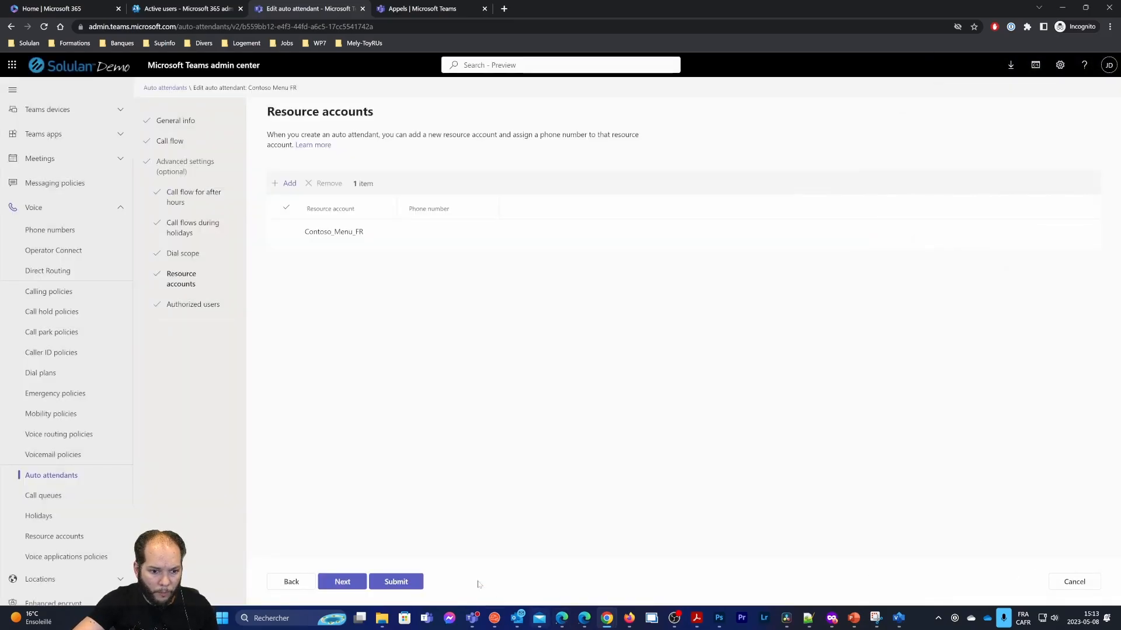
pyautogui.click(411, 582)
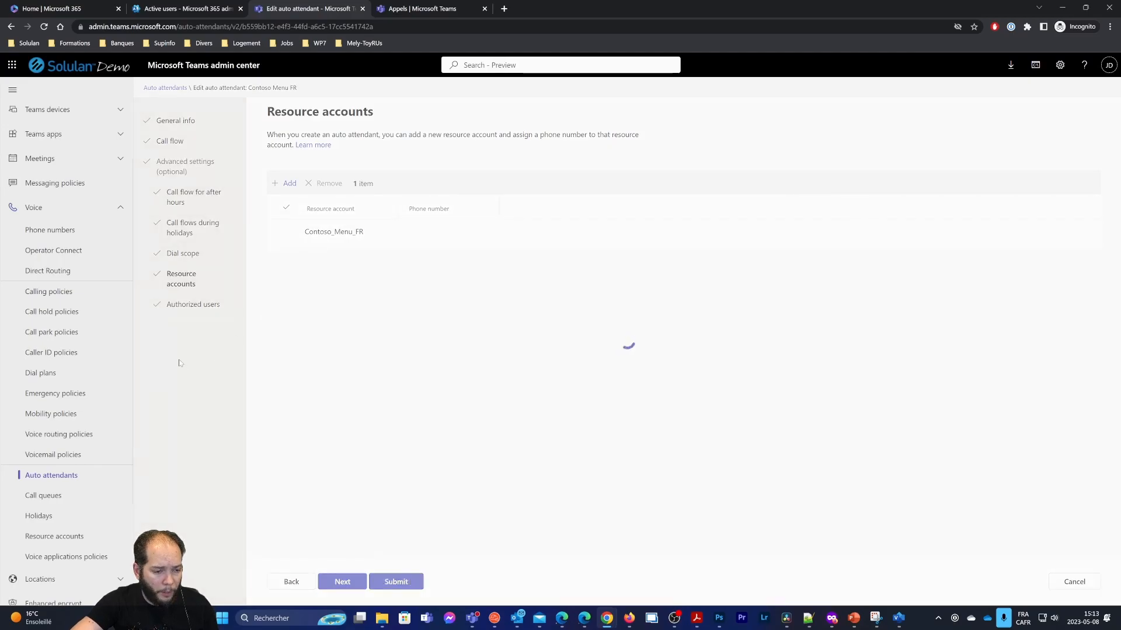
pyautogui.click(48, 493)
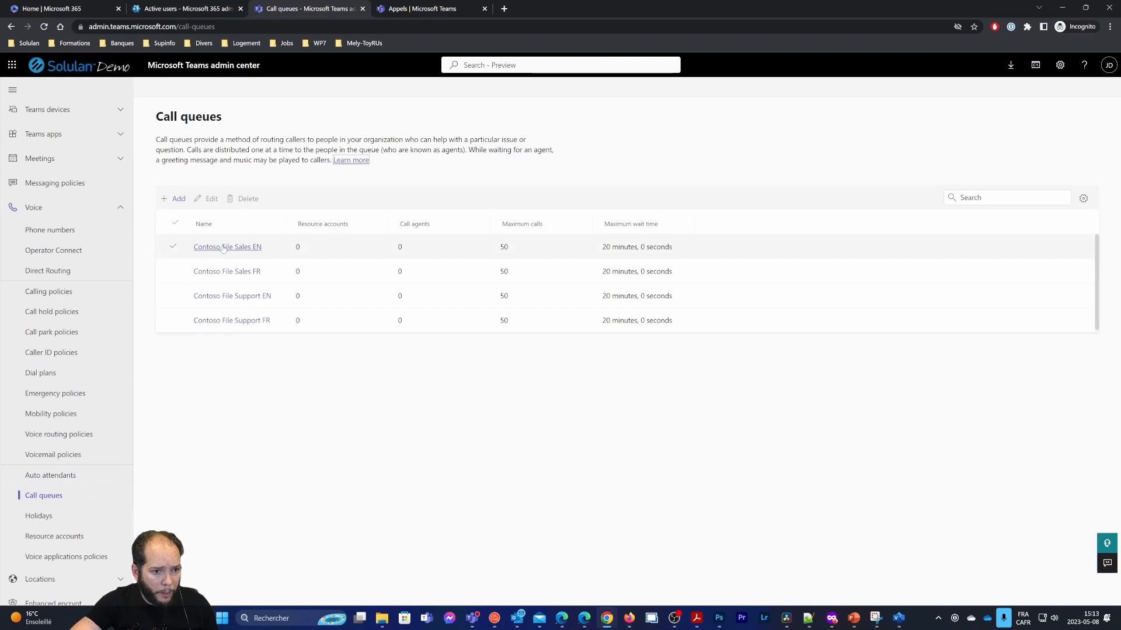
# Add resource account Contoso_File_Ventes_EN to the Contoso File Sales EN queue and save
pyautogui.click(219, 248)
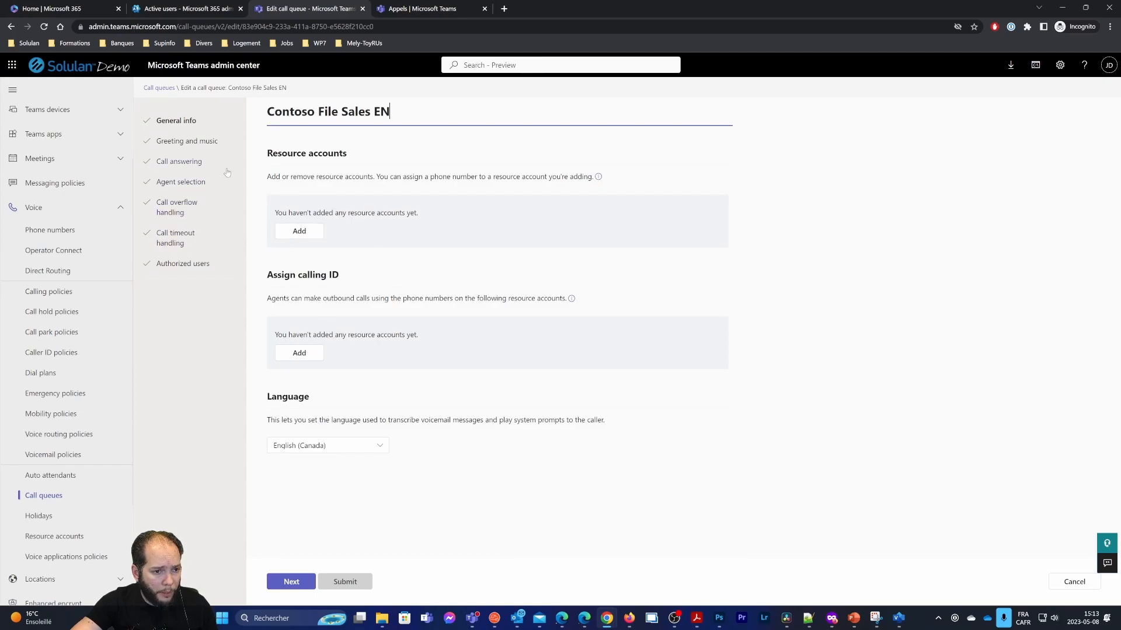
pyautogui.moveTo(266, 149); pyautogui.dragTo(377, 176)
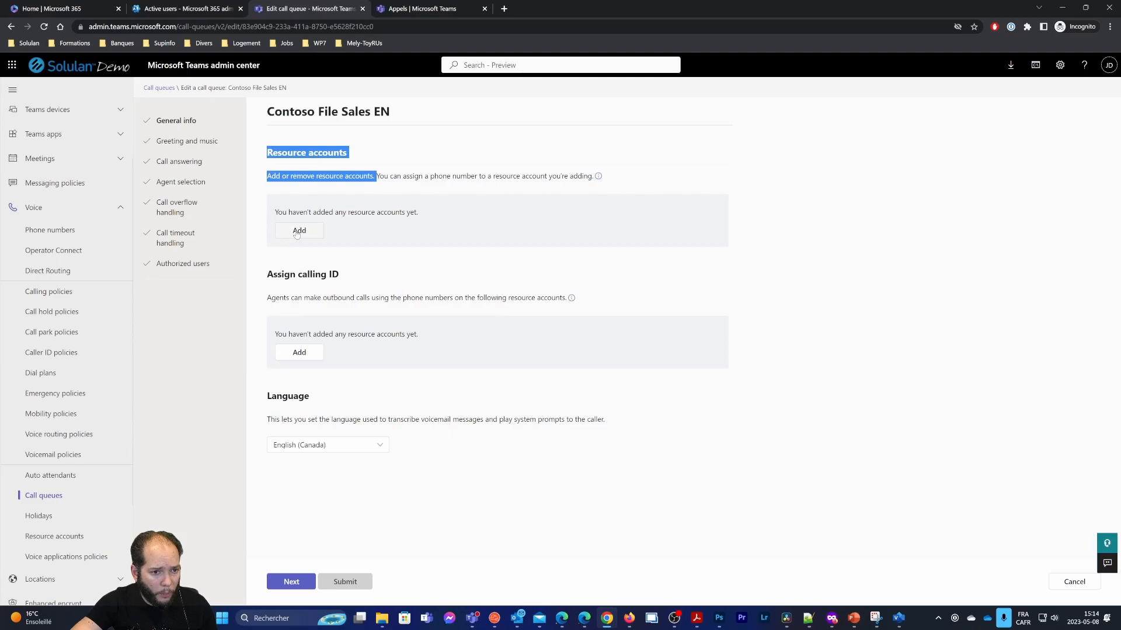
pyautogui.click(298, 234)
pyautogui.write('contos')
pyautogui.press('BackSpace')
pyautogui.write('tos')
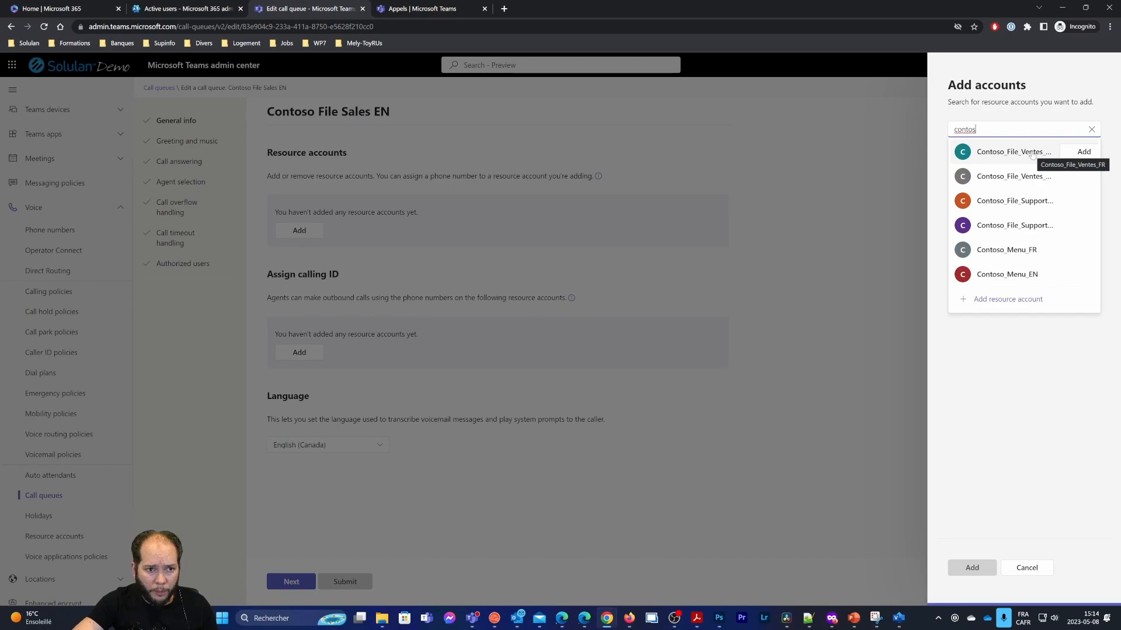
pyautogui.click(1080, 175)
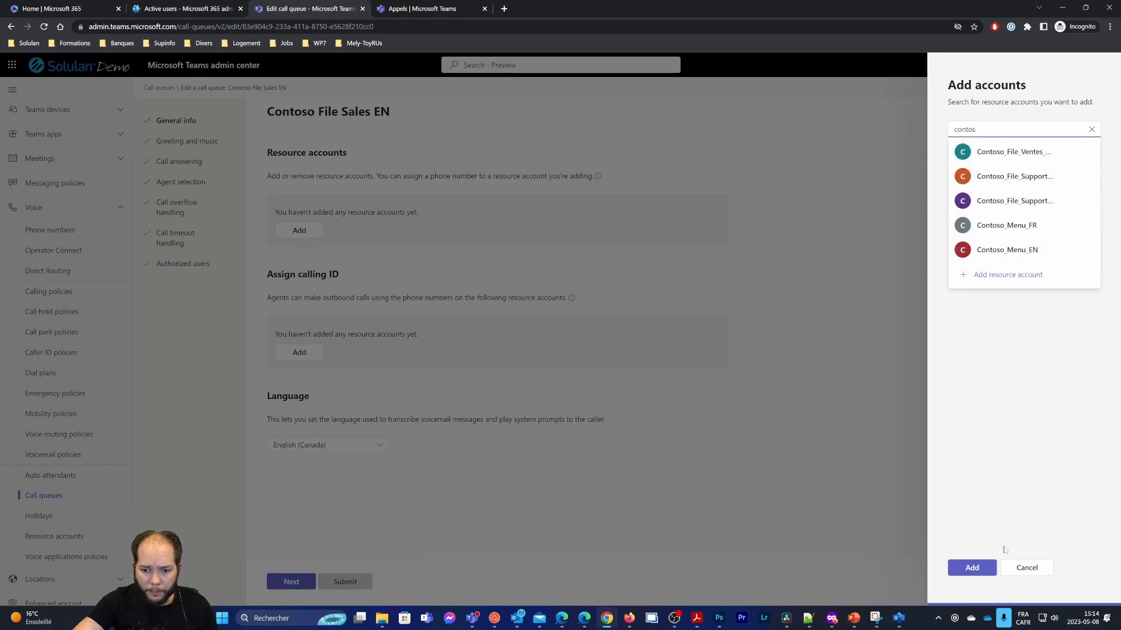
pyautogui.click(970, 569)
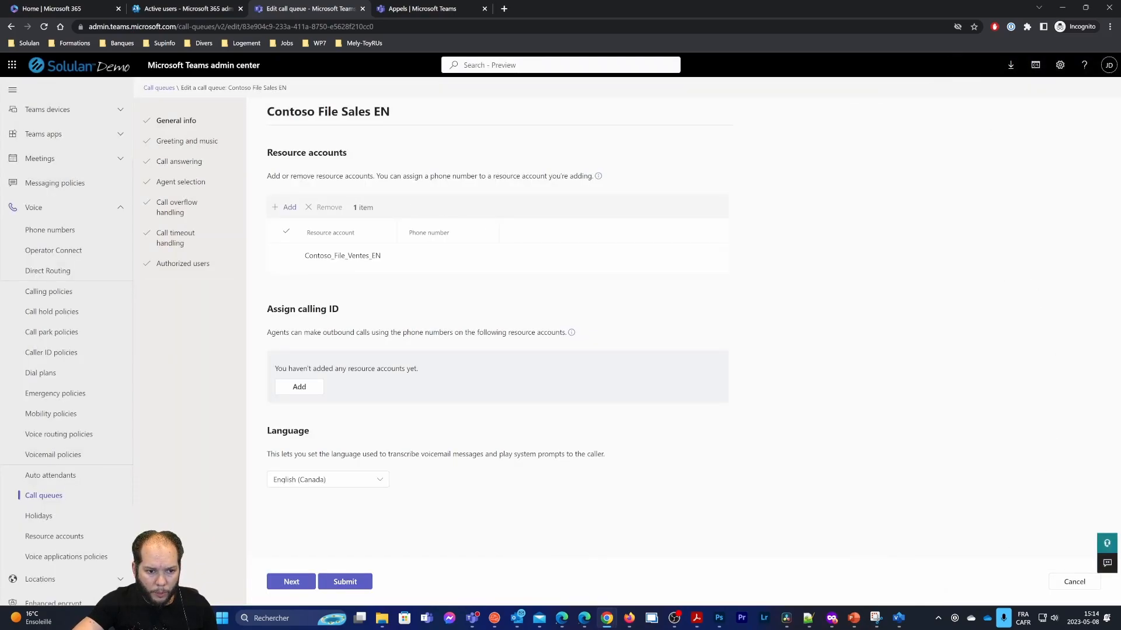
pyautogui.click(342, 584)
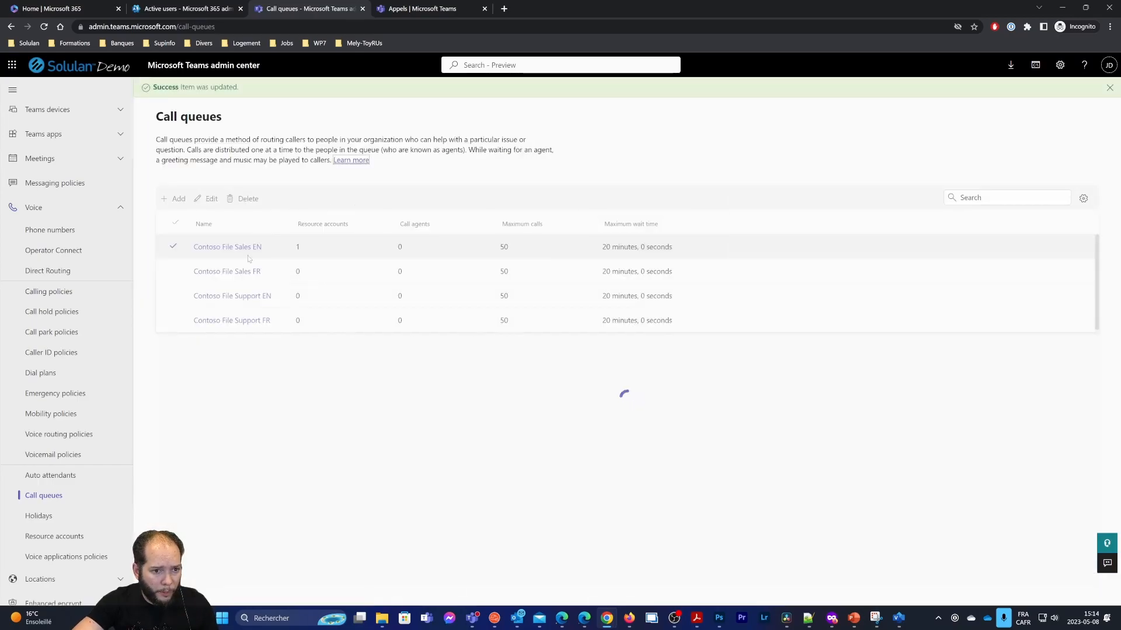
# Add resource account Contoso_File_Ventes_FR to the Contoso File Sales FR queue
pyautogui.click(239, 272)
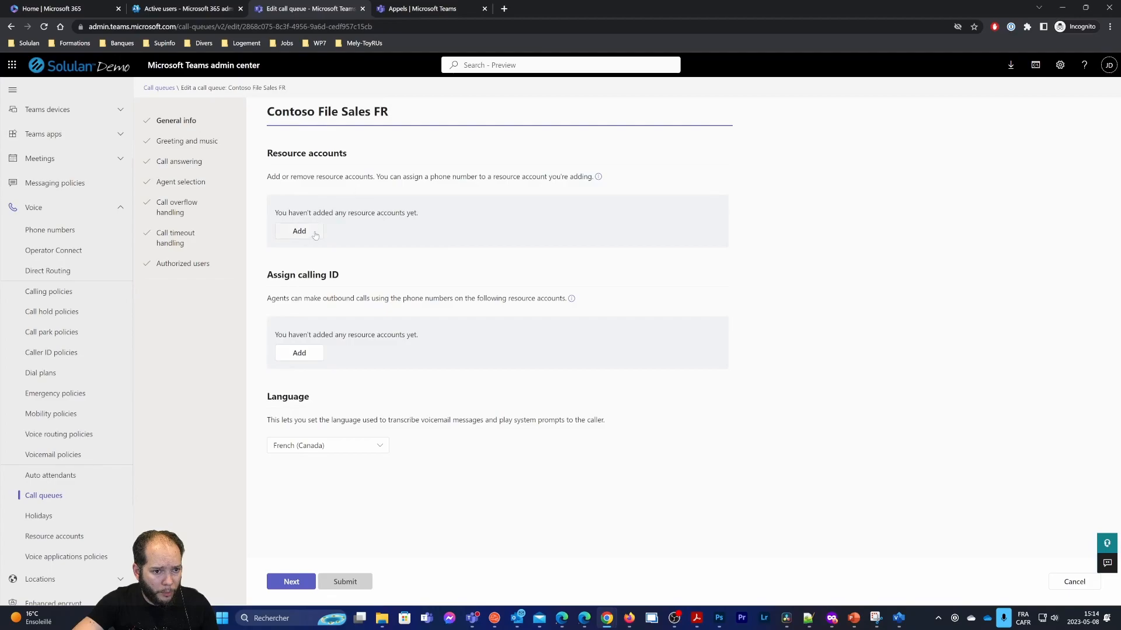
pyautogui.click(299, 230)
pyautogui.write('contos')
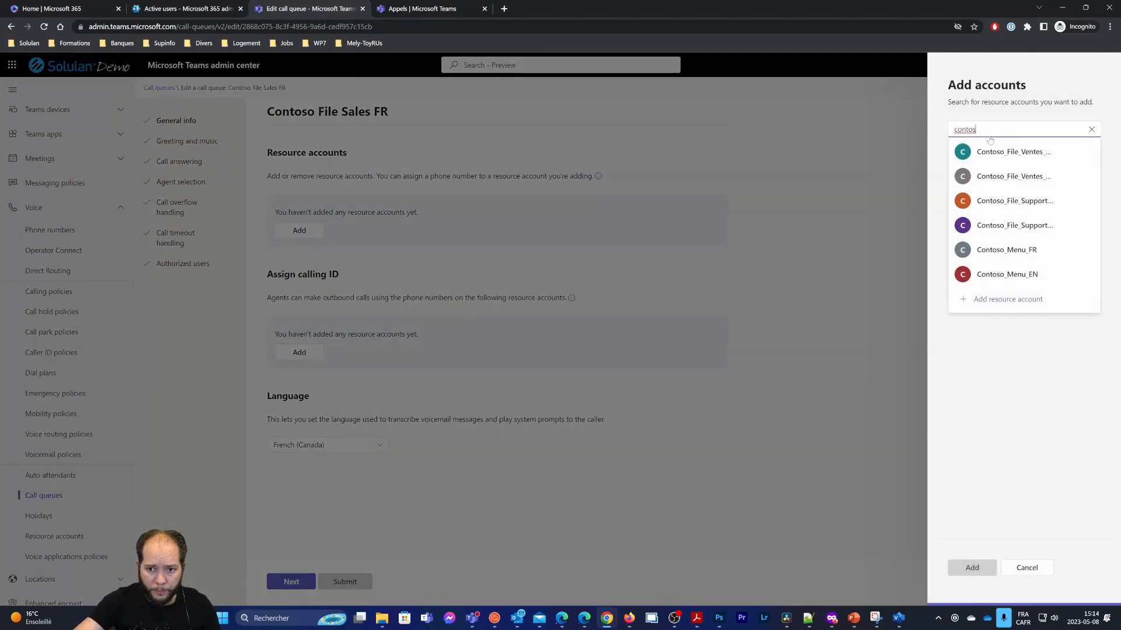
pyautogui.moveTo(1017, 154)
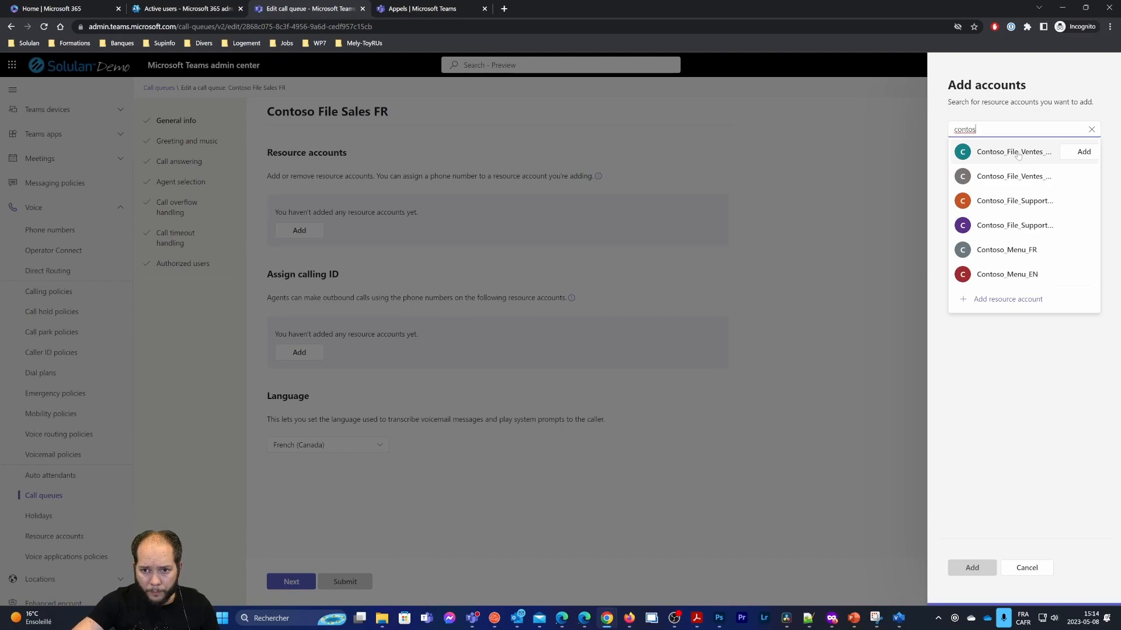
pyautogui.click(1082, 151)
pyautogui.click(972, 568)
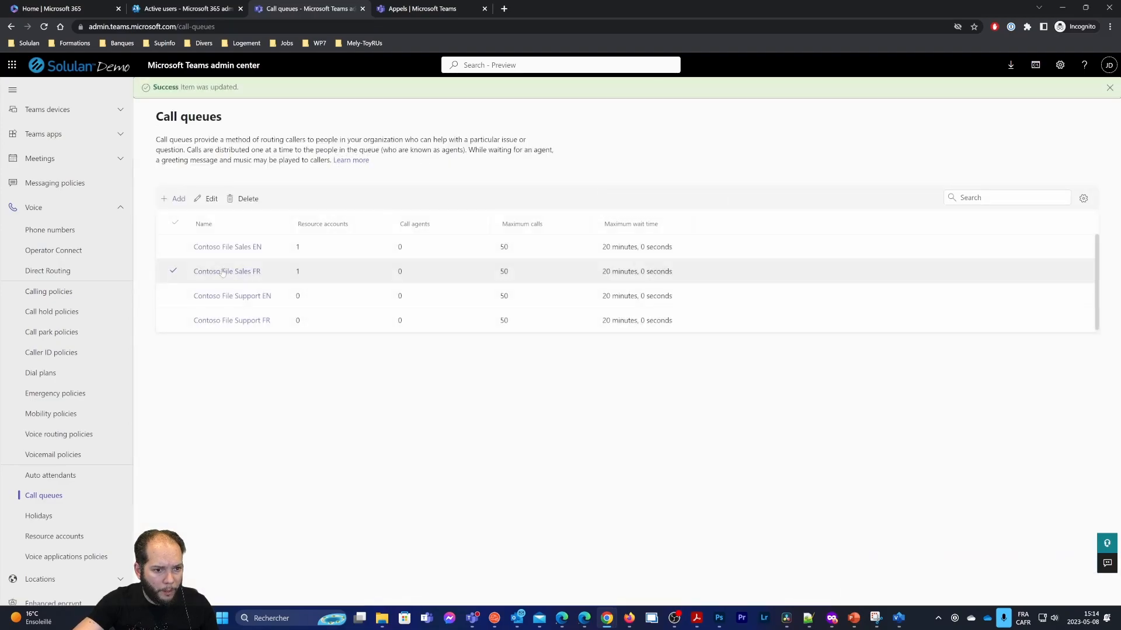
# Add resource account Contoso_File_Support_EN to the Contoso File Support EN queue
pyautogui.click(199, 296)
pyautogui.click(298, 231)
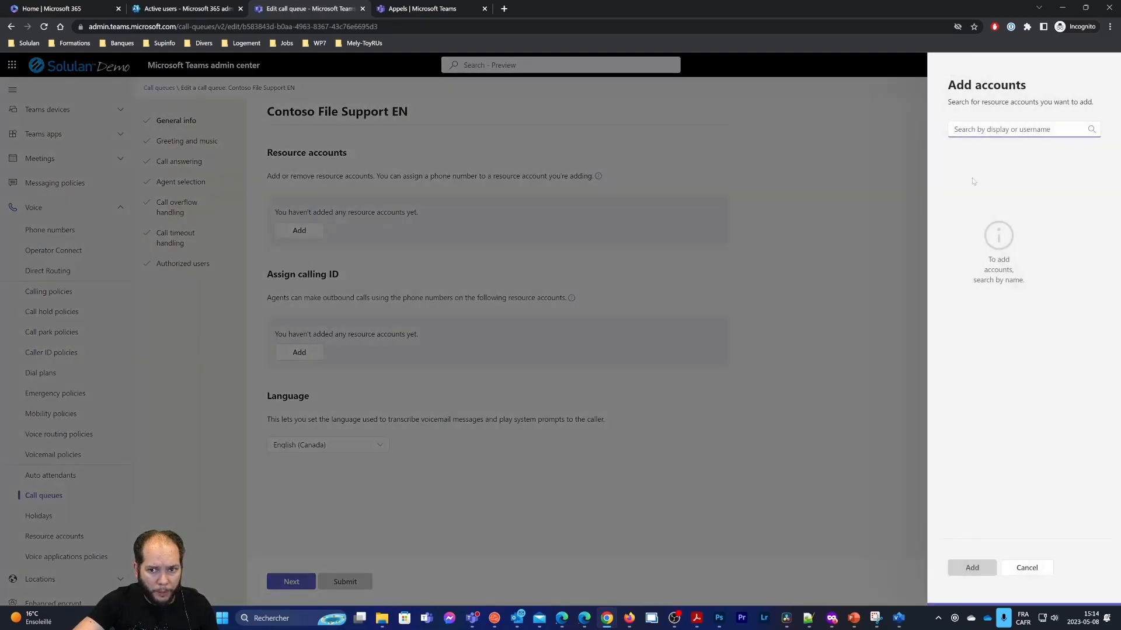
pyautogui.write('conto')
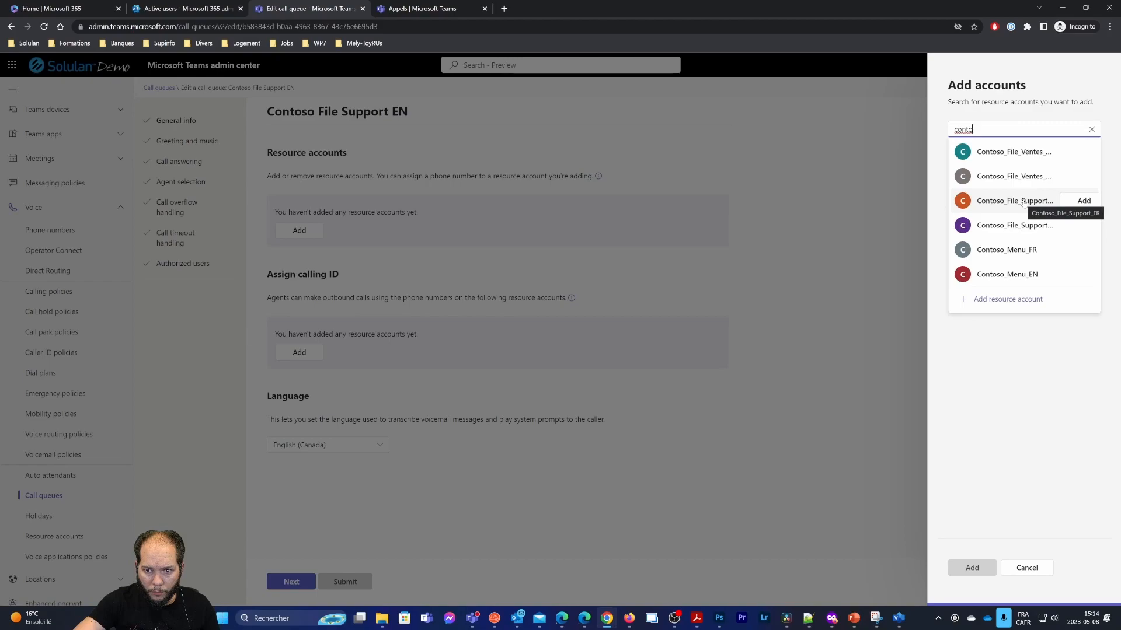
pyautogui.click(1083, 225)
pyautogui.click(990, 565)
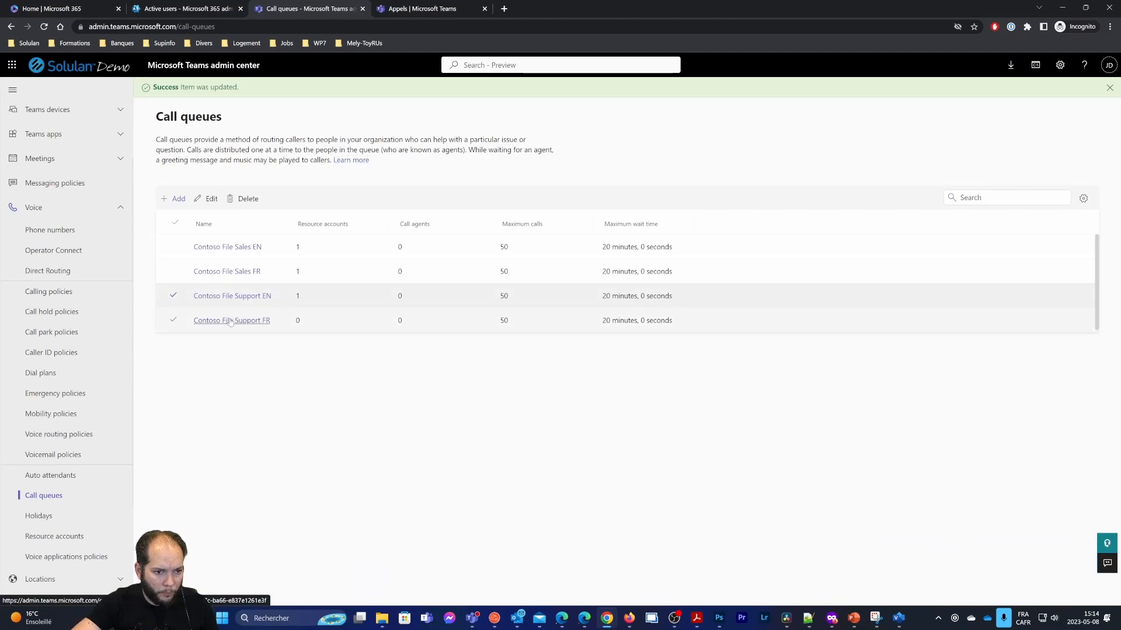
# Add resource account Contoso_File_Support_FR to the Contoso File Support FR queue
pyautogui.click(218, 321)
pyautogui.click(299, 231)
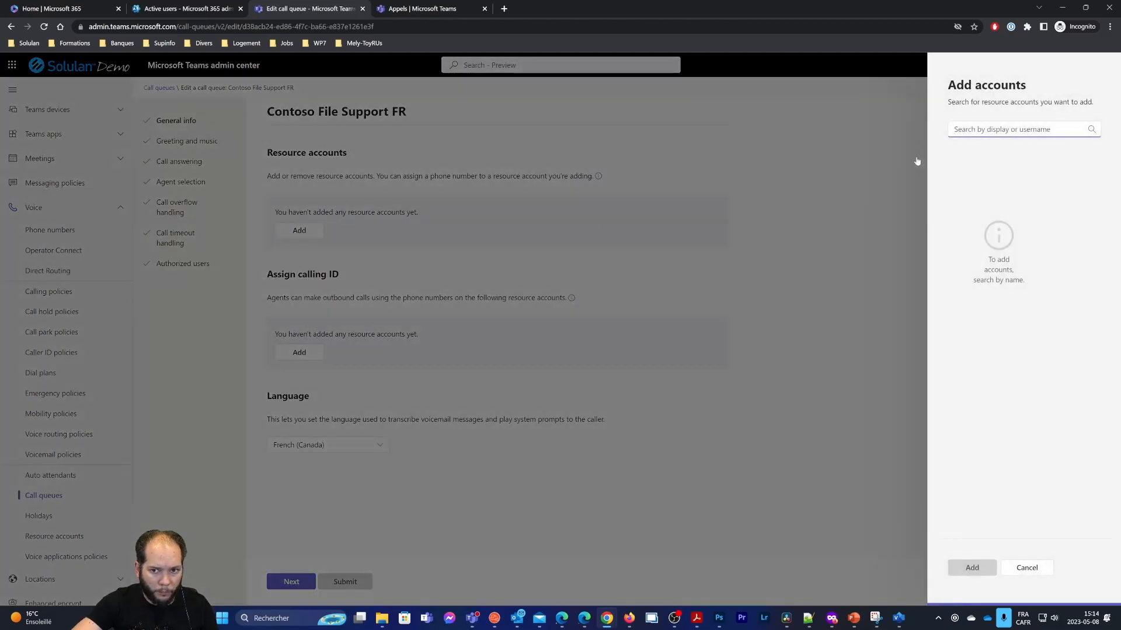
pyautogui.write('c')
pyautogui.write('onsot')
pyautogui.press('BackSpace')
pyautogui.press('BackSpace')
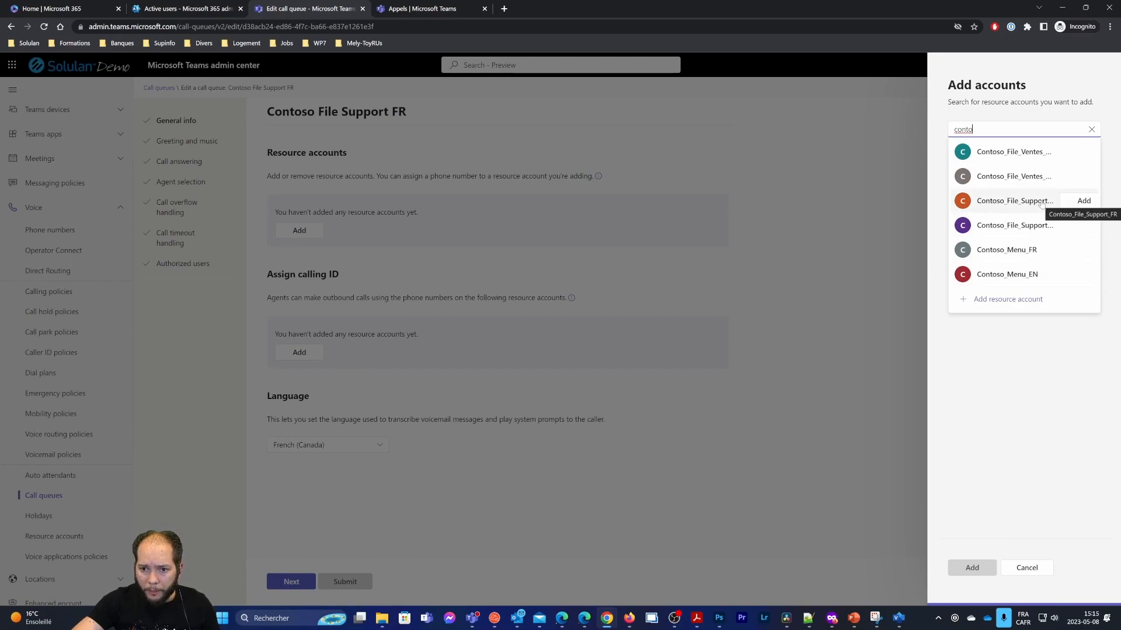
pyautogui.click(1083, 201)
pyautogui.click(964, 573)
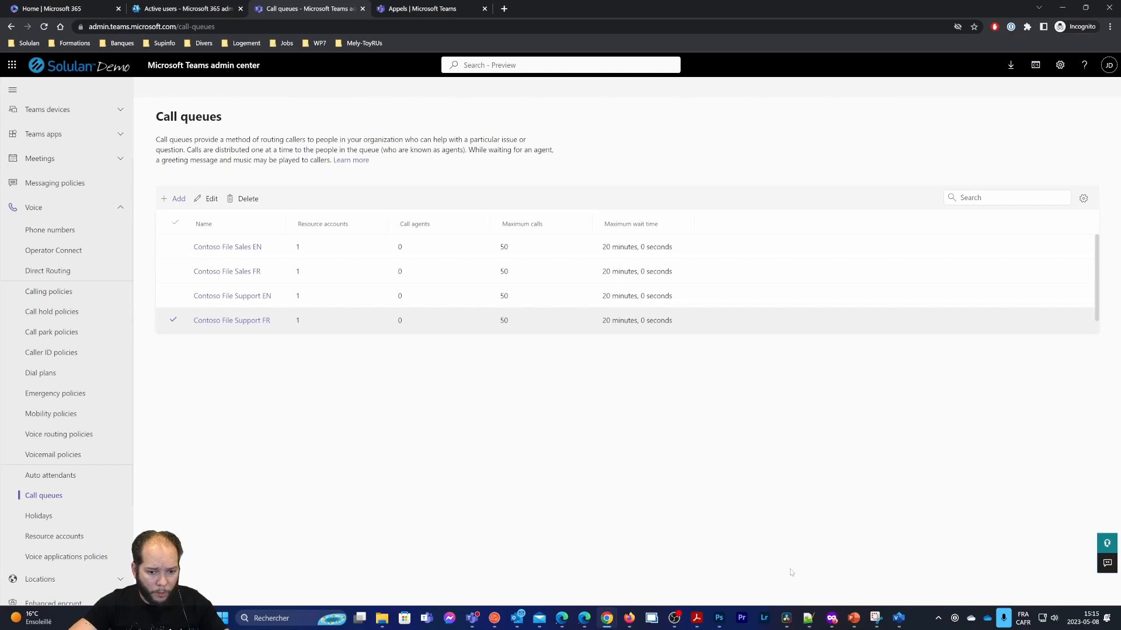
# Check the Contoso Menu FR standard number in the AA-CQ-Post.pdf diagram, then minimize Acrobat
pyautogui.click(699, 620)
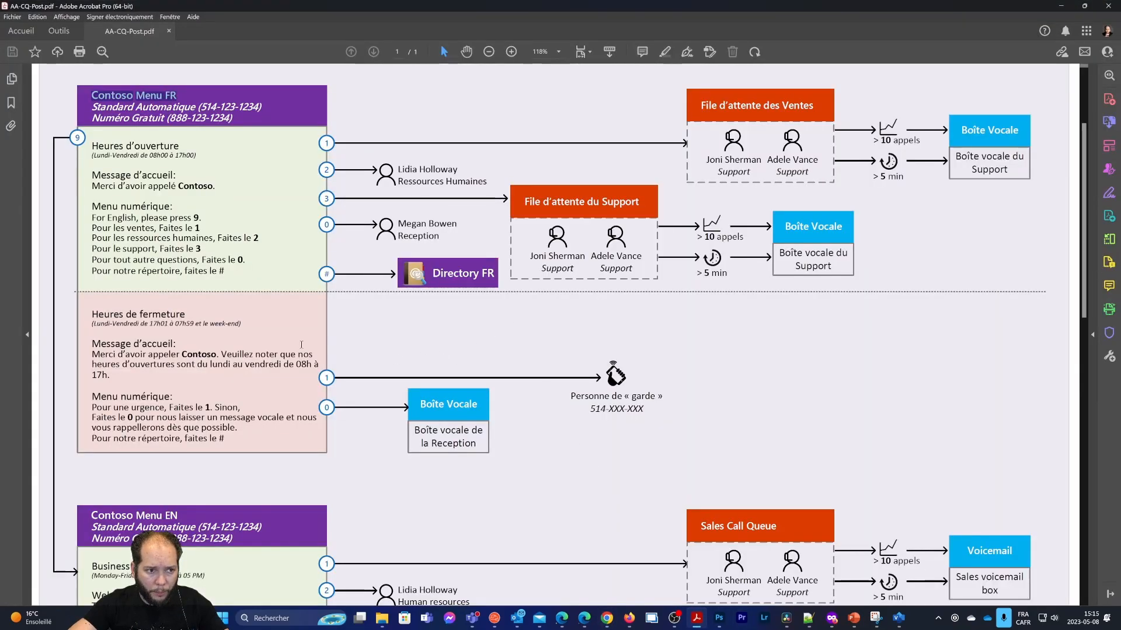
pyautogui.scroll(-1, 264, 340)
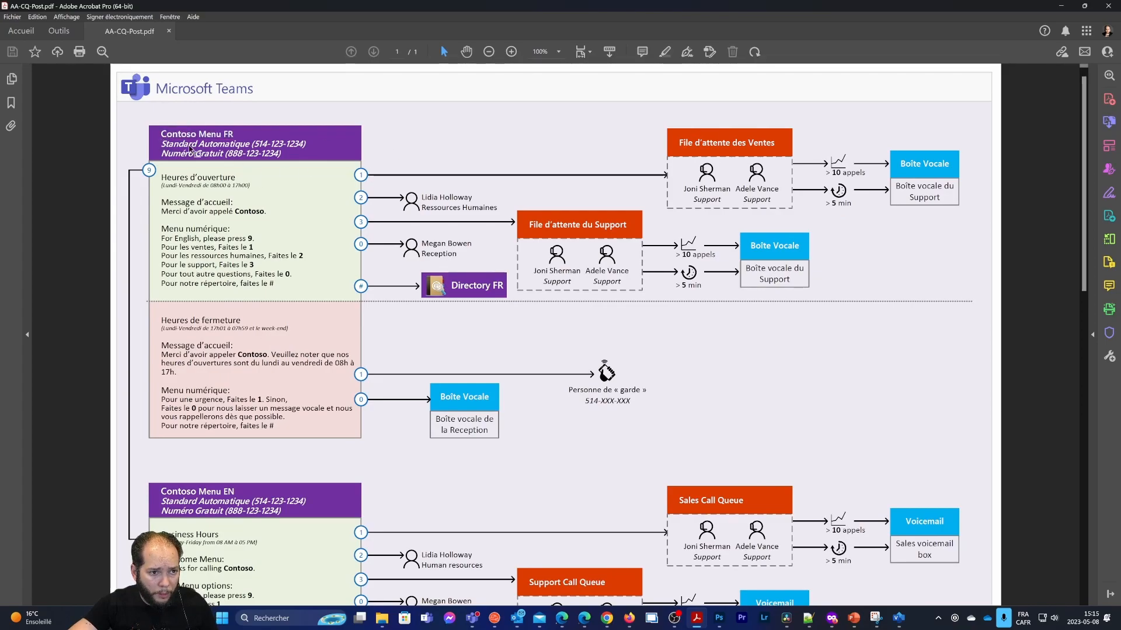
pyautogui.moveTo(252, 144); pyautogui.dragTo(306, 144)
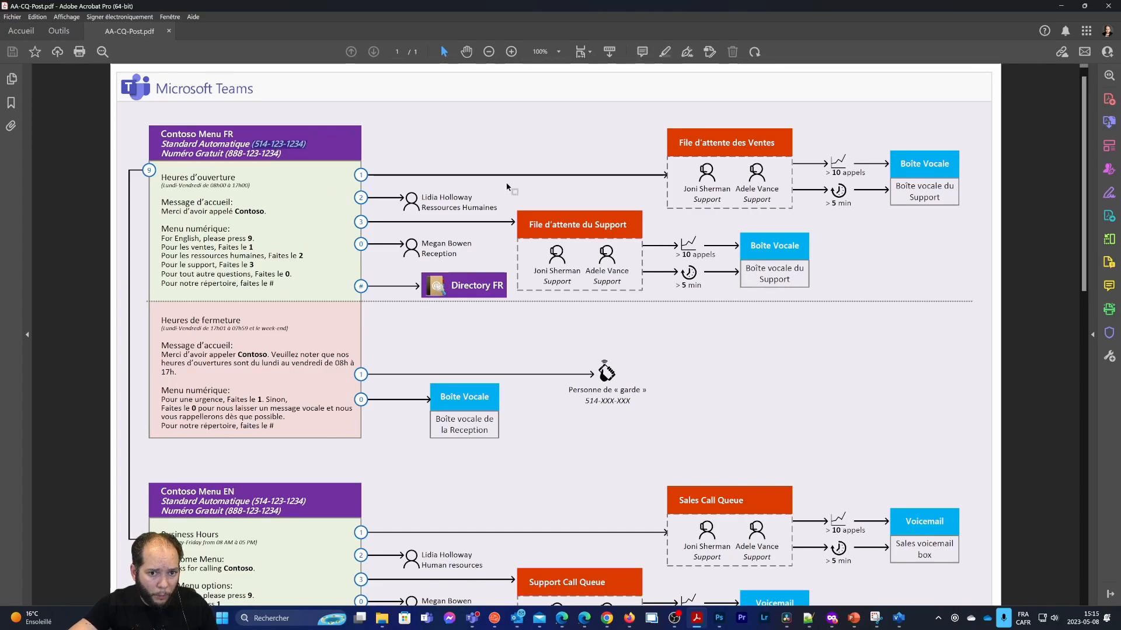
pyautogui.click(1062, 7)
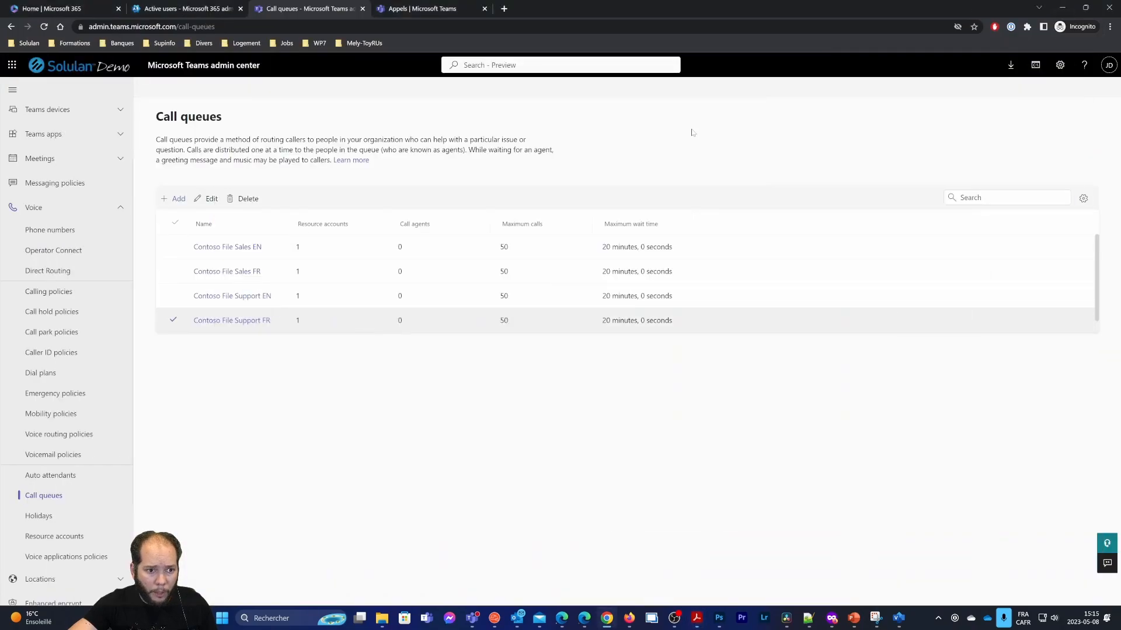
# Review the Licensed usages column on the Phone numbers page, then go to Resource accounts
pyautogui.click(35, 230)
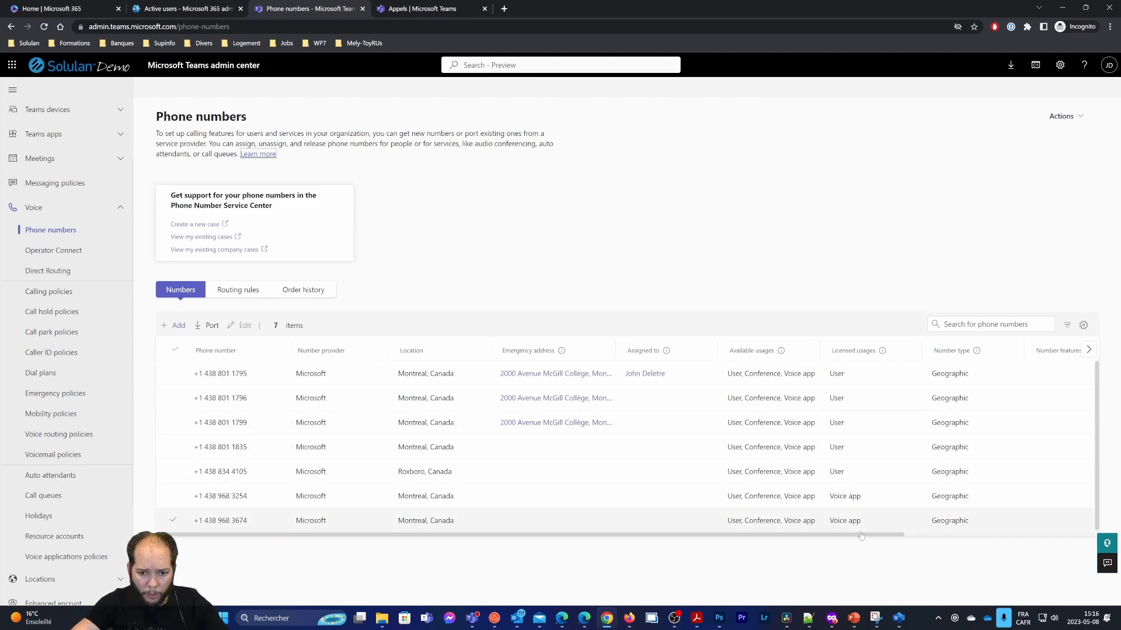
pyautogui.moveTo(832, 354); pyautogui.dragTo(872, 354)
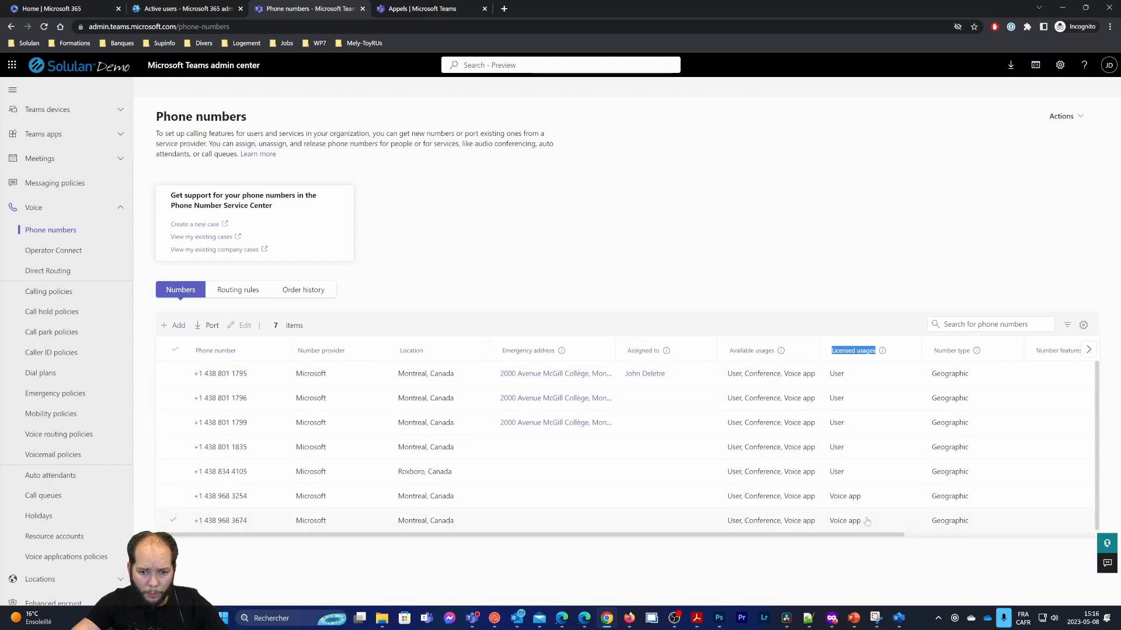
pyautogui.scroll(-1, 842, 500)
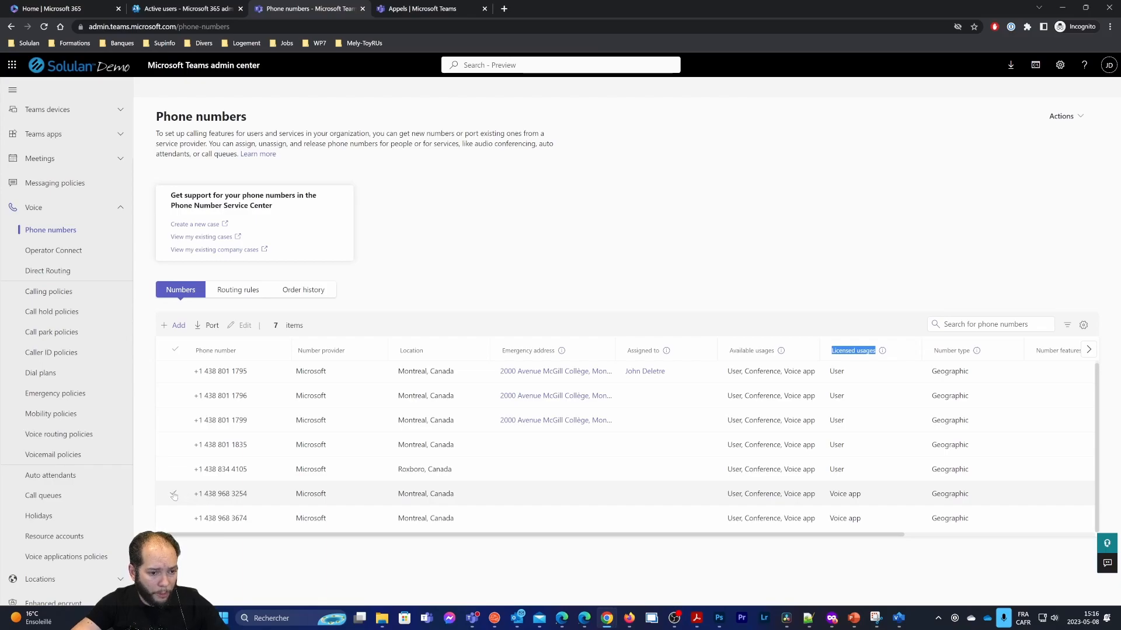
pyautogui.scroll(-2, 64, 467)
pyautogui.click(55, 395)
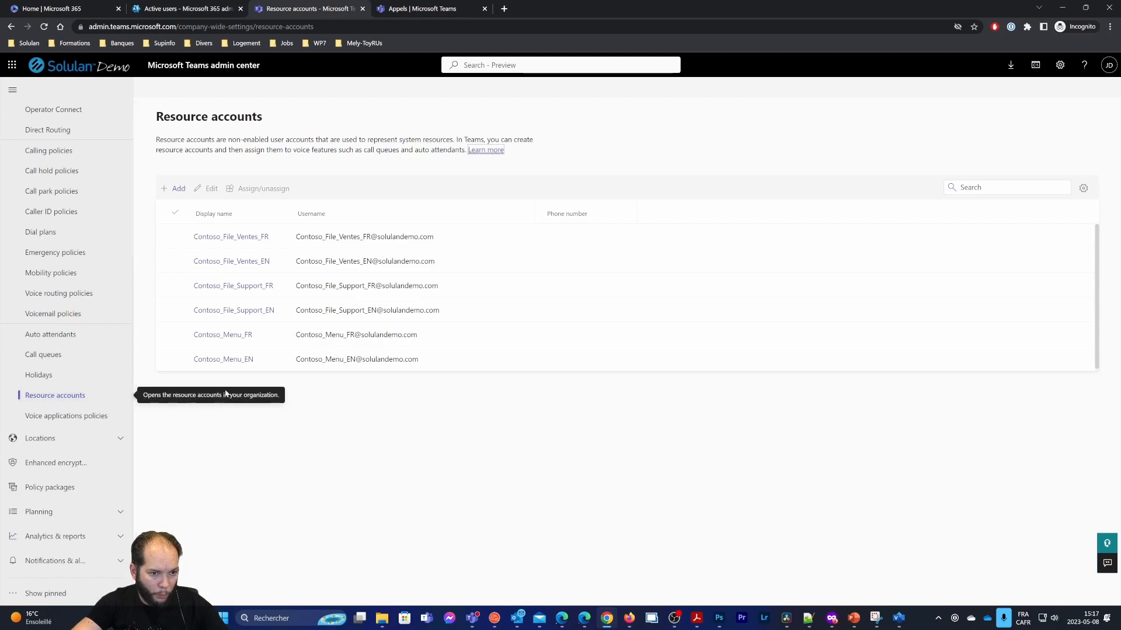
# Select the Contoso_Menu_FR resource account in the list
pyautogui.click(172, 335)
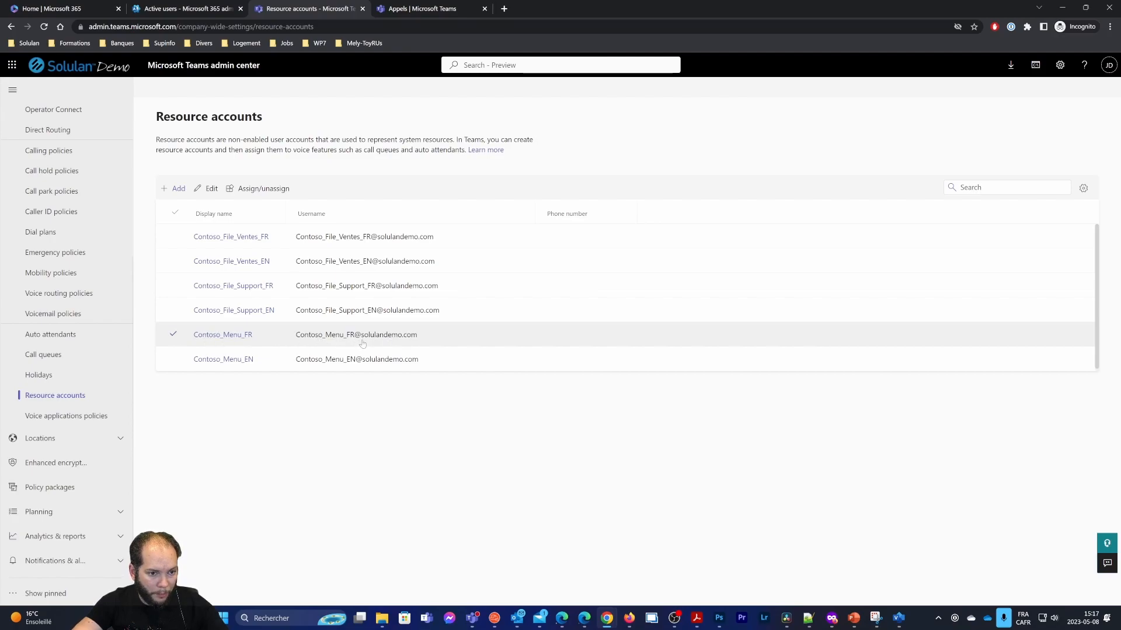
# Assign a Calling Plan number to Contoso_Menu_FR, linked to the Contoso Menu FR auto attendant
pyautogui.click(261, 188)
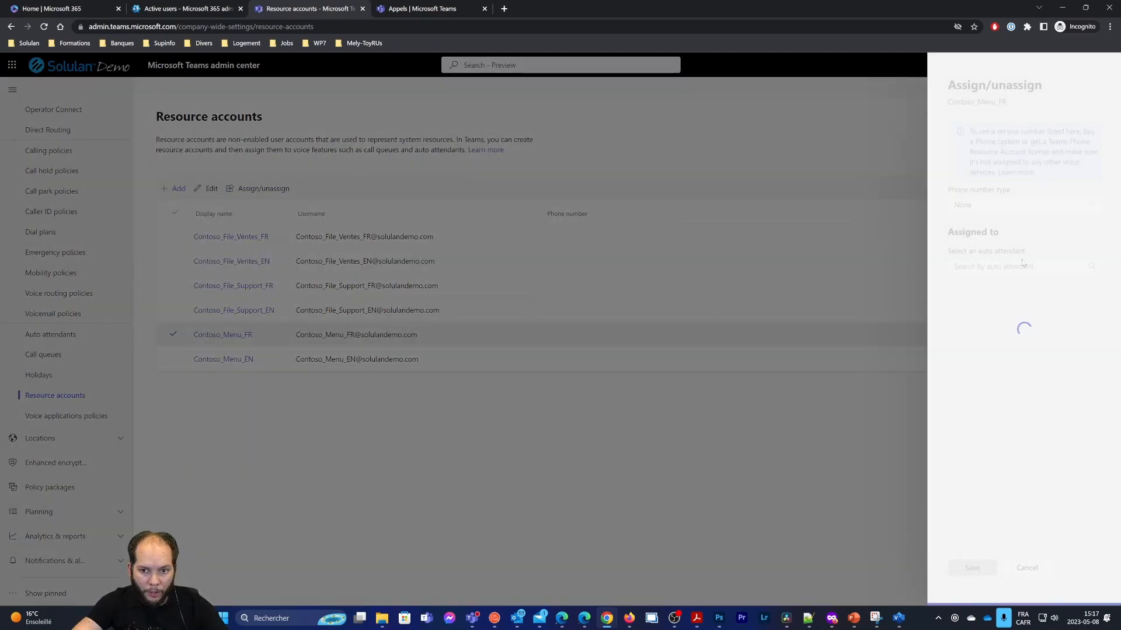
pyautogui.click(1002, 205)
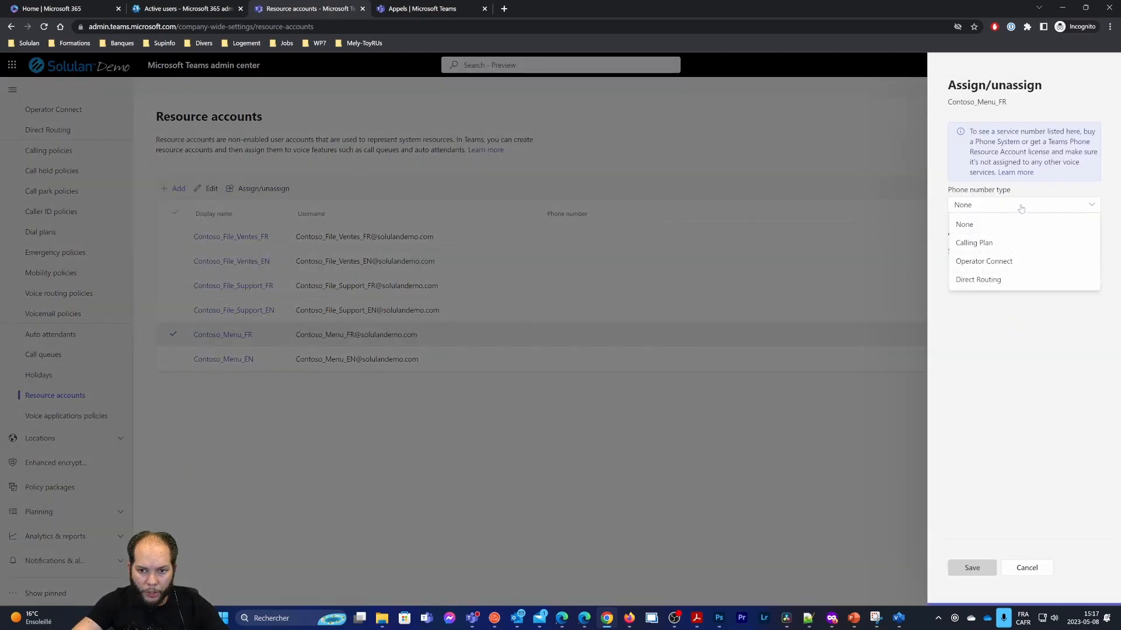
pyautogui.click(994, 244)
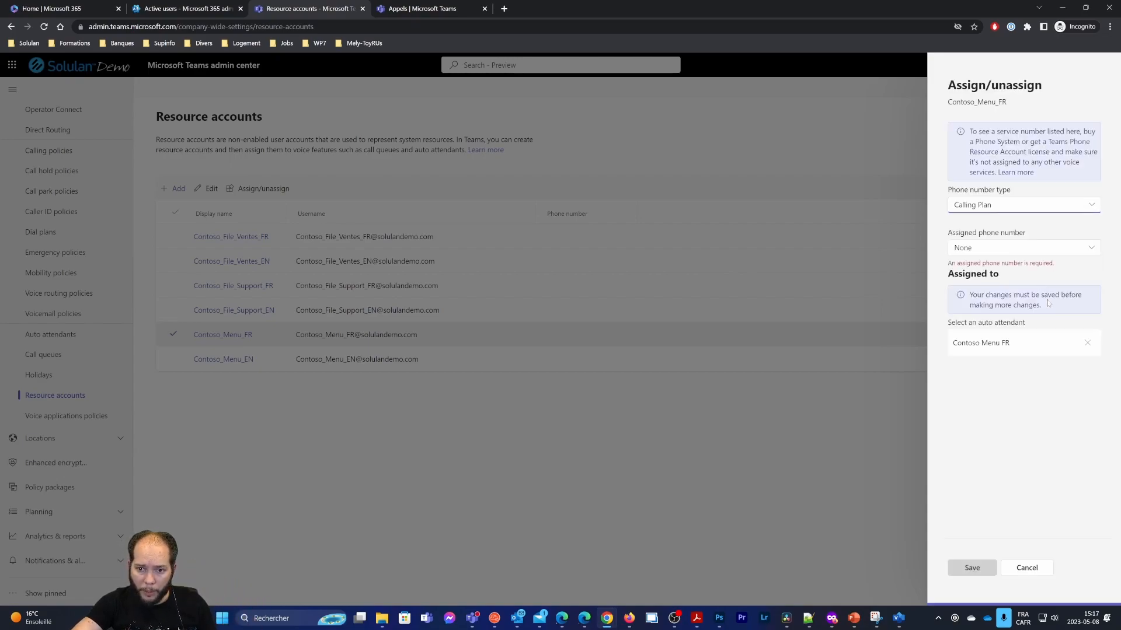
pyautogui.click(1037, 253)
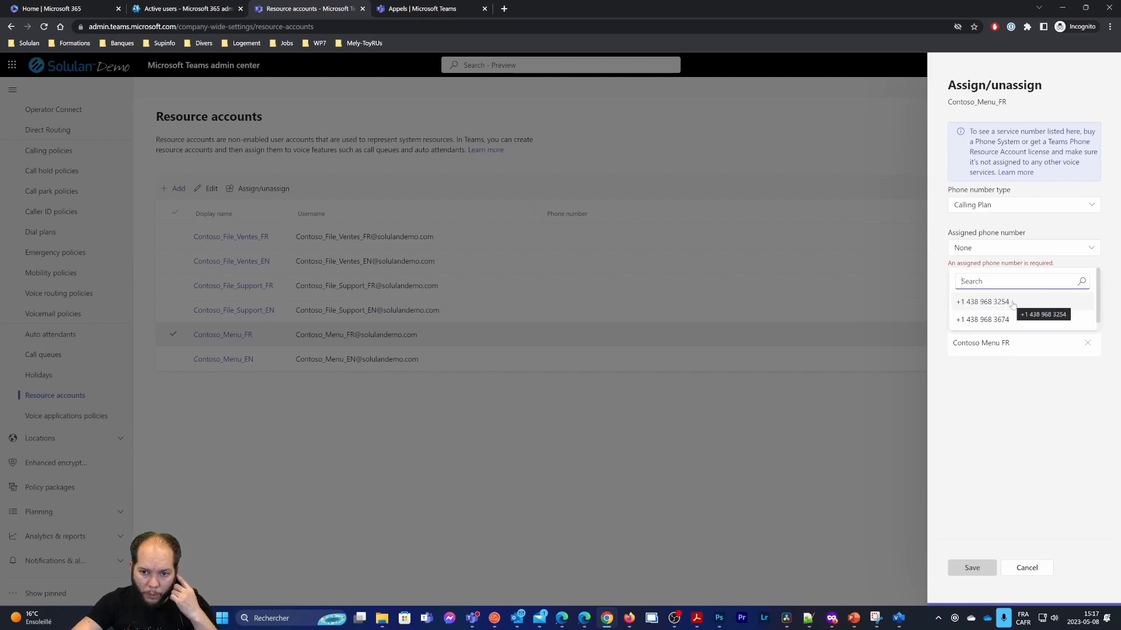
pyautogui.click(992, 302)
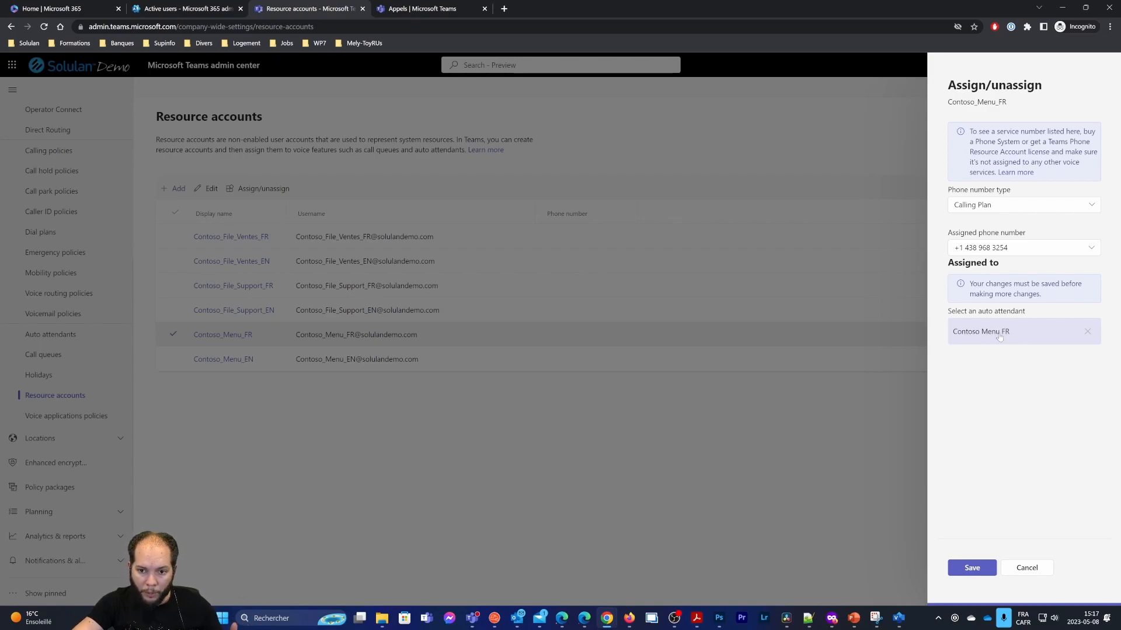
pyautogui.click(973, 569)
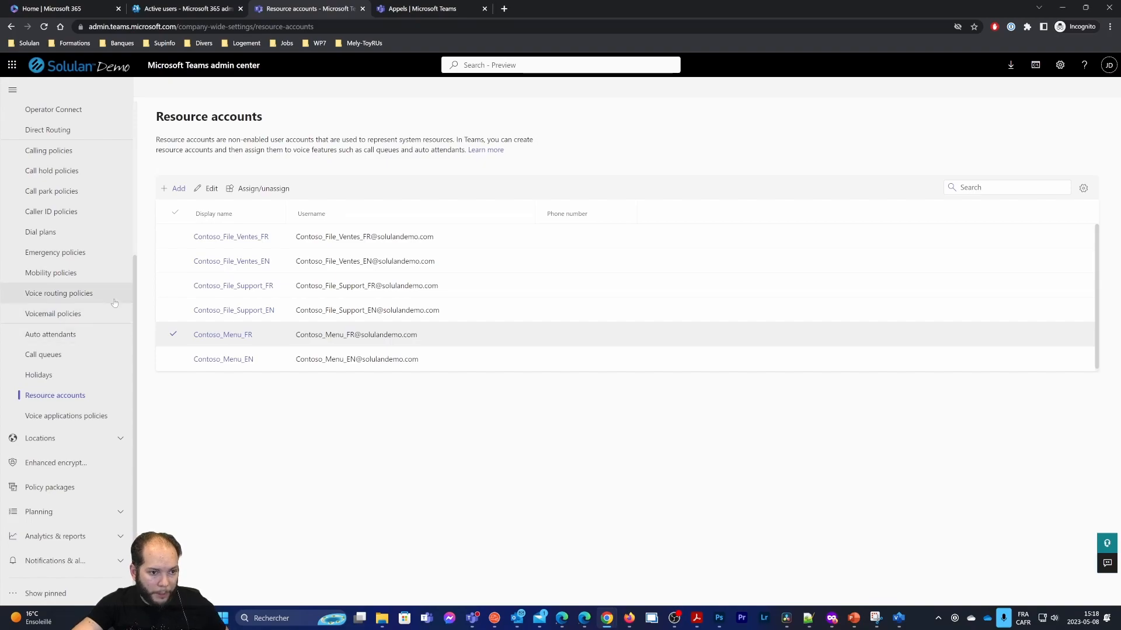
# Reload Contoso Menu FR's resource accounts step and verify Contoso_Menu_FR's assigned number
pyautogui.moveTo(136, 366)
pyautogui.mouseDown()
pyautogui.moveTo(128, 320)
pyautogui.moveTo(127, 357)
pyautogui.mouseUp()
pyautogui.scroll(1, 119, 372)
pyautogui.scroll(1, 118, 375)
pyautogui.scroll(-2, 93, 362)
pyautogui.click(57, 346)
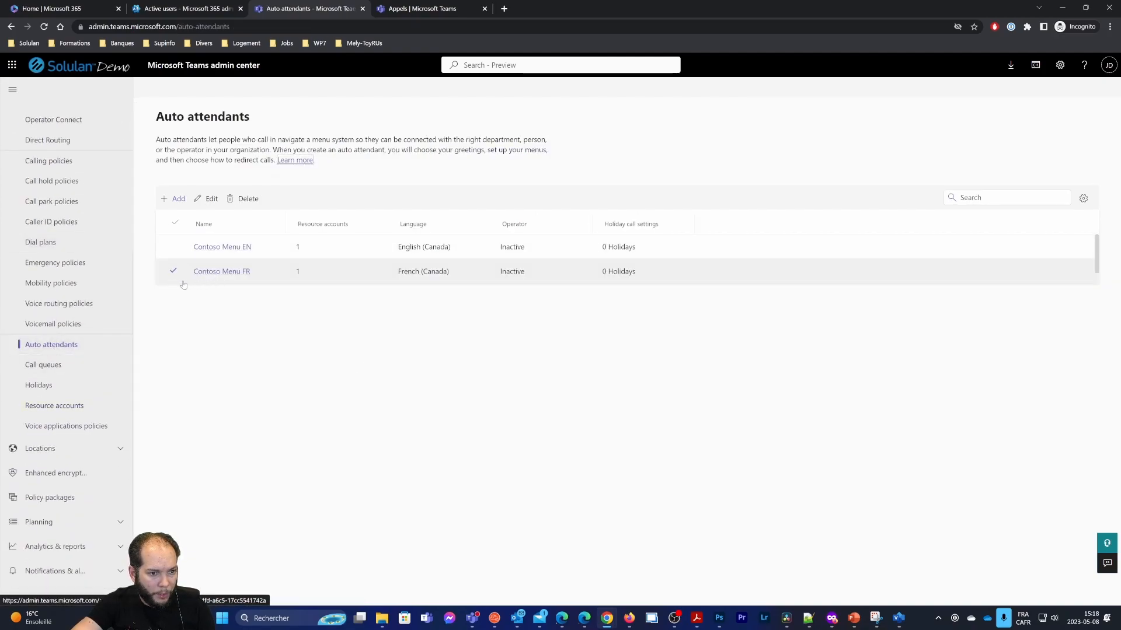
pyautogui.click(216, 272)
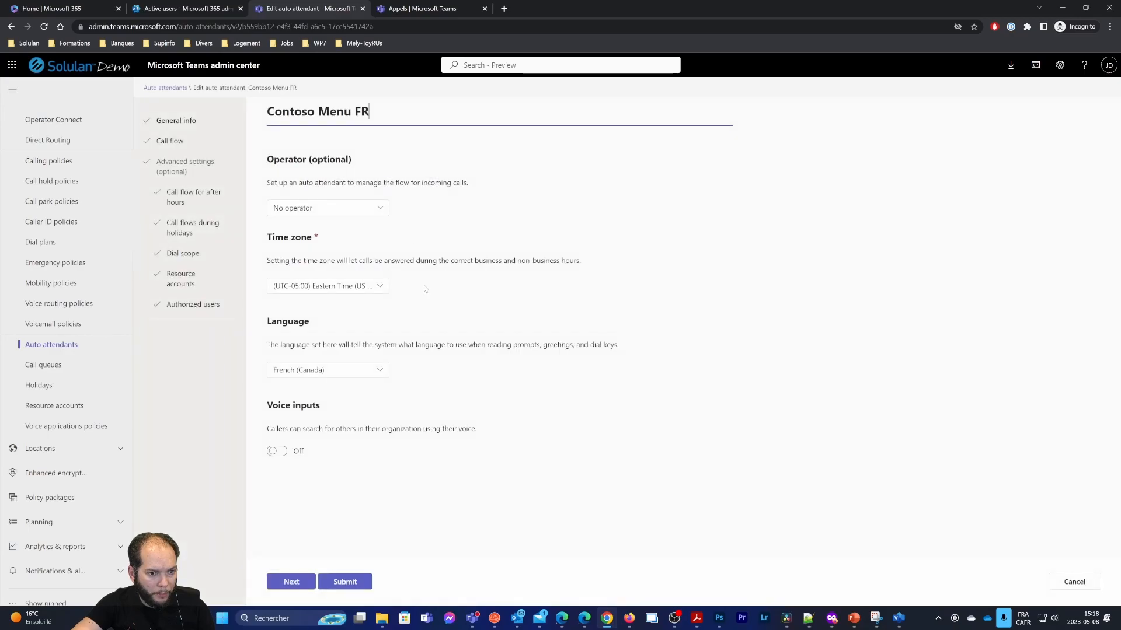
pyautogui.click(189, 279)
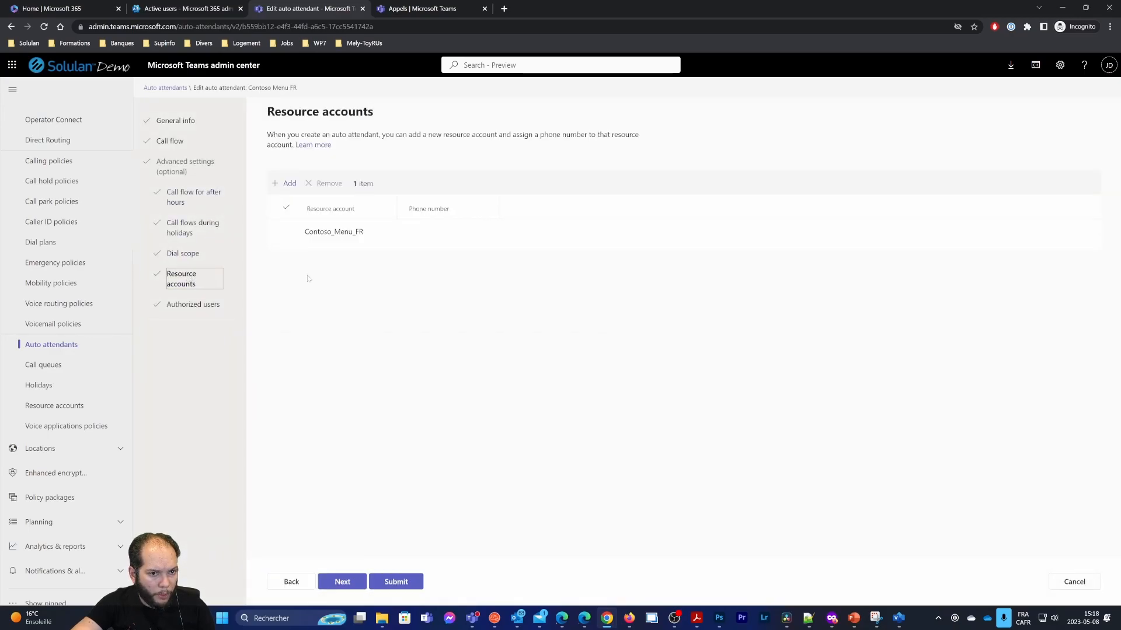
pyautogui.click(45, 28)
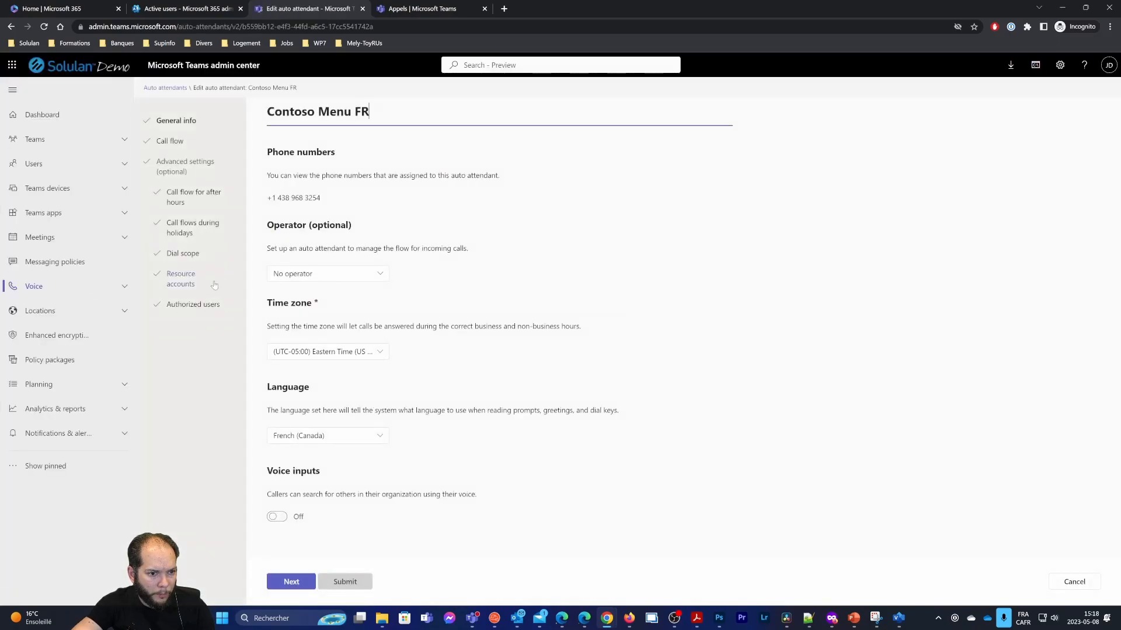
pyautogui.click(186, 280)
pyautogui.moveTo(413, 232); pyautogui.dragTo(477, 238)
pyautogui.click(478, 238)
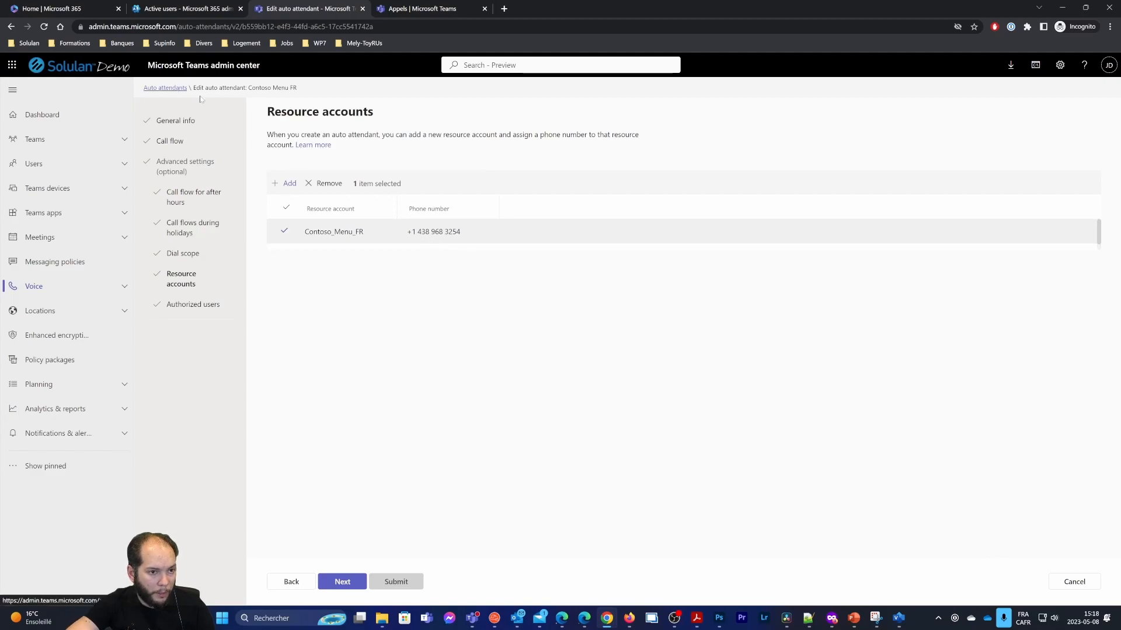
# Return to the Auto attendants list, expand Voice, and bring the call-flow PDF back
pyautogui.click(166, 88)
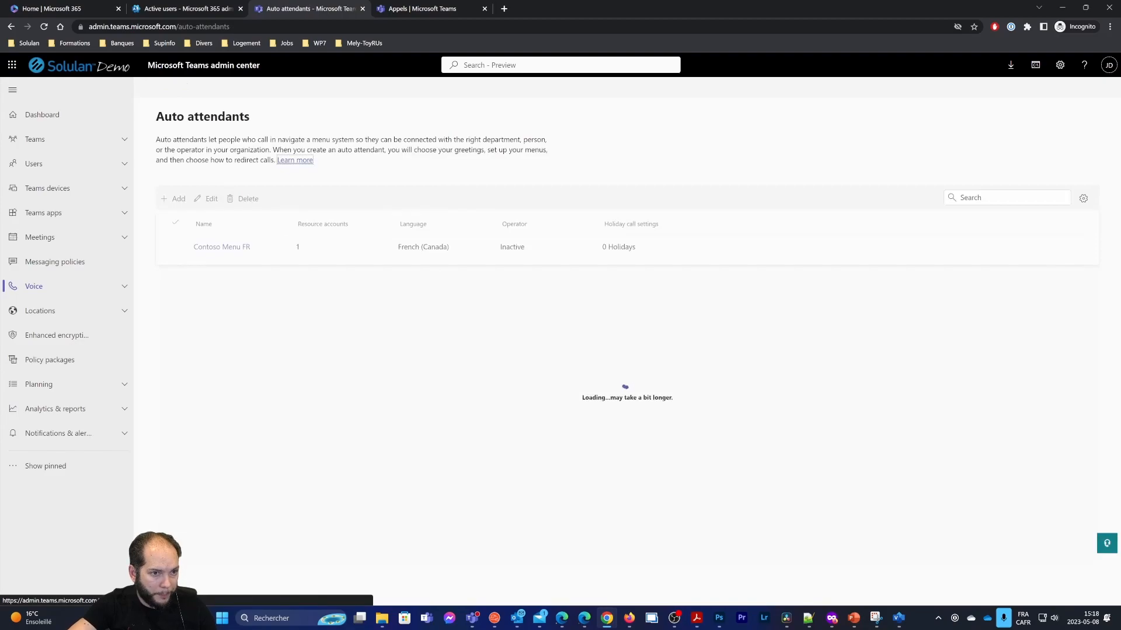
pyautogui.click(64, 286)
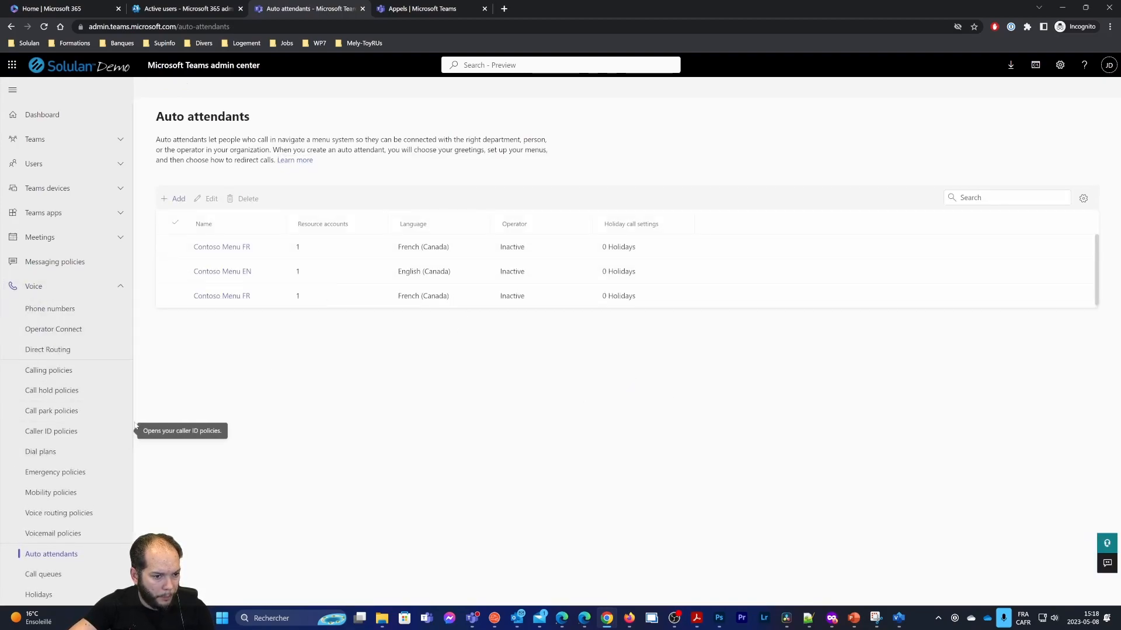
pyautogui.scroll(-1, 135, 404)
pyautogui.scroll(-2, 135, 404)
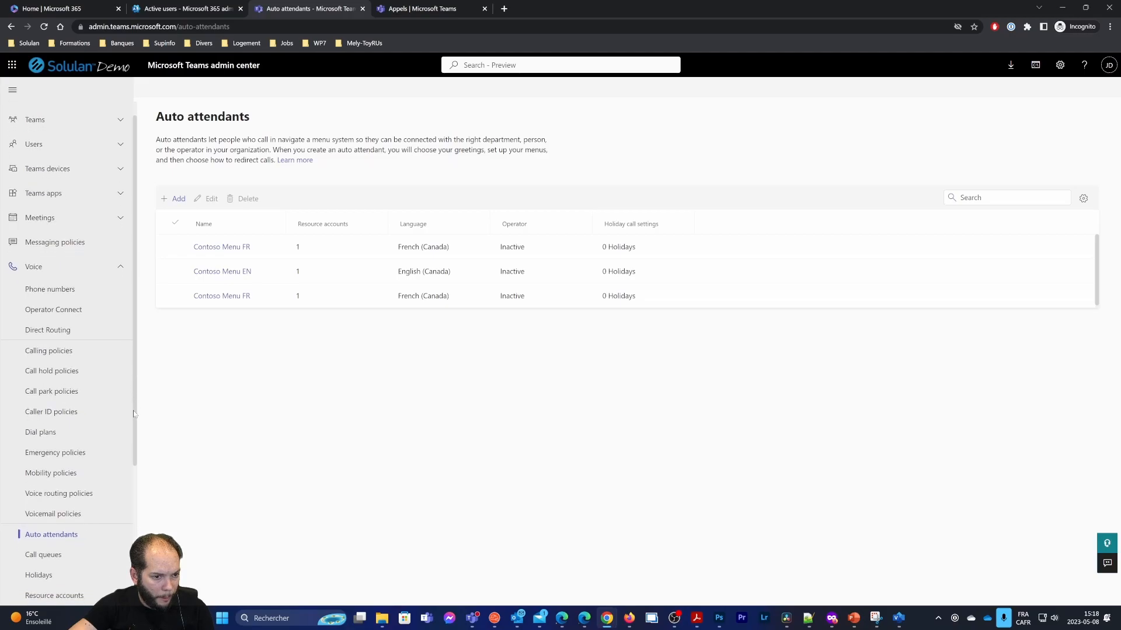
pyautogui.click(697, 618)
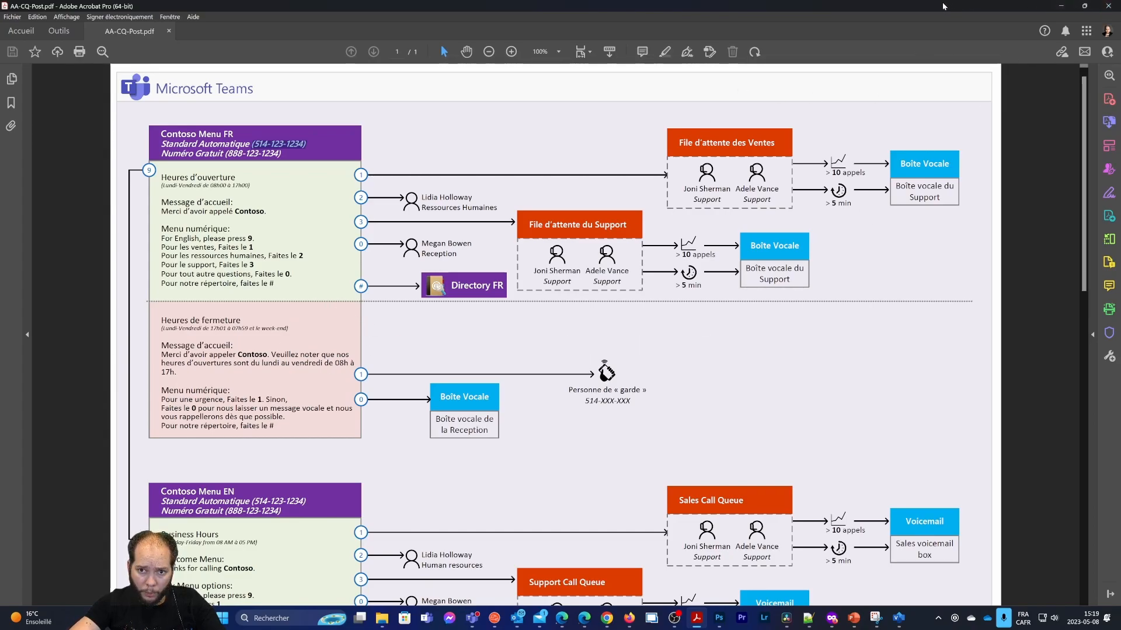
# Open the Contoso Menu FR auto attendant for editing, with the call-flow PDF kept at hand
pyautogui.click(1062, 6)
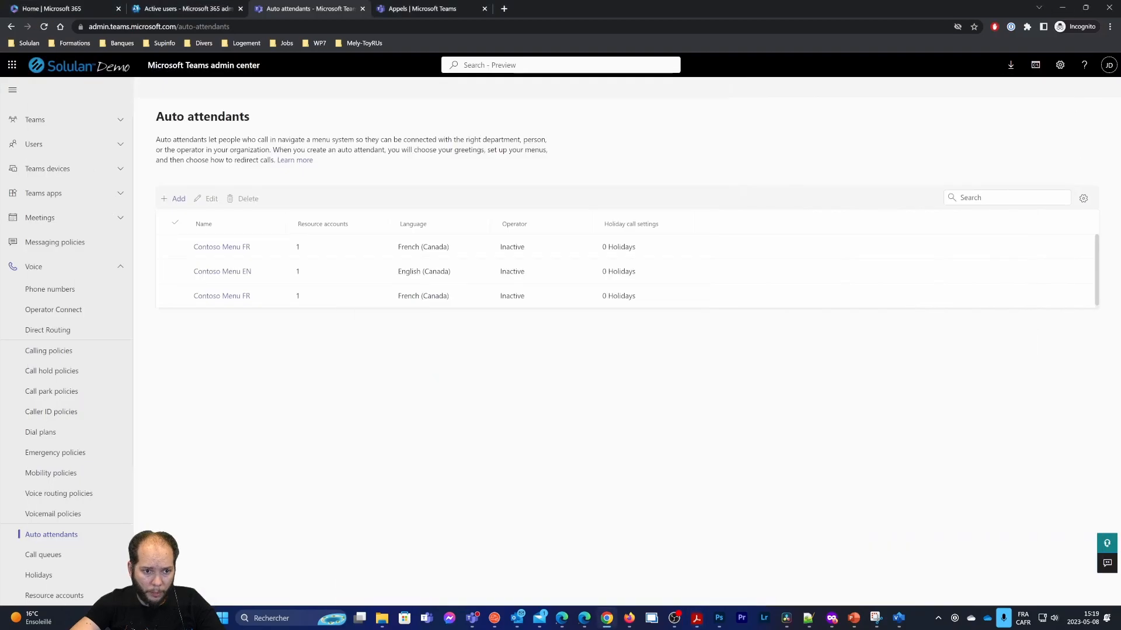
pyautogui.click(696, 618)
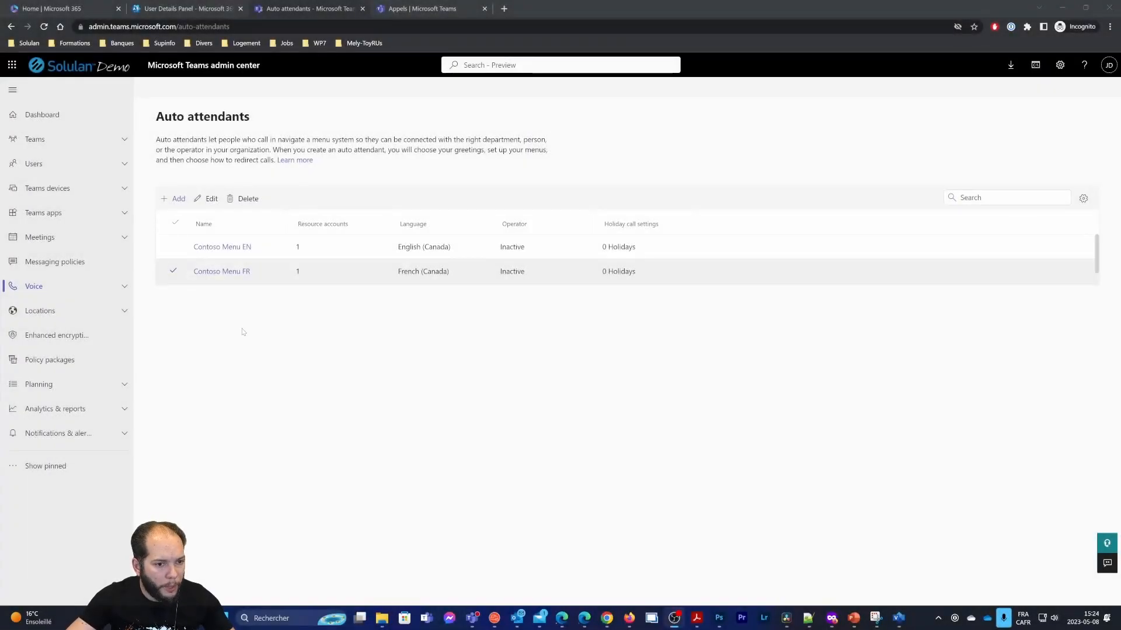
pyautogui.click(219, 273)
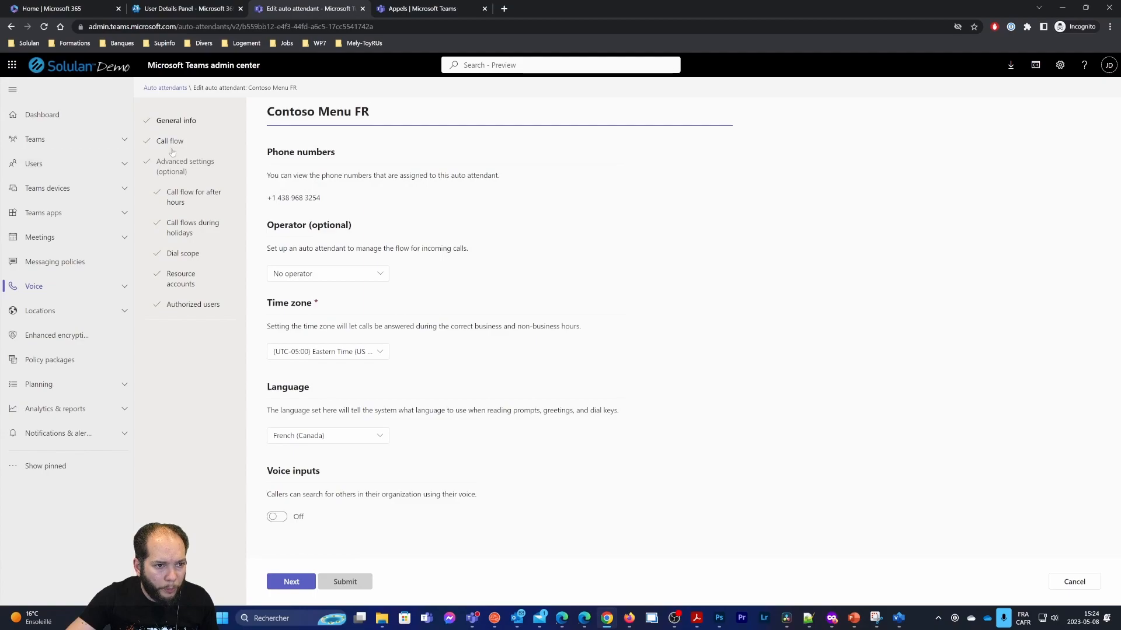
pyautogui.click(330, 226)
pyautogui.moveTo(278, 224); pyautogui.dragTo(380, 249)
pyautogui.click(415, 250)
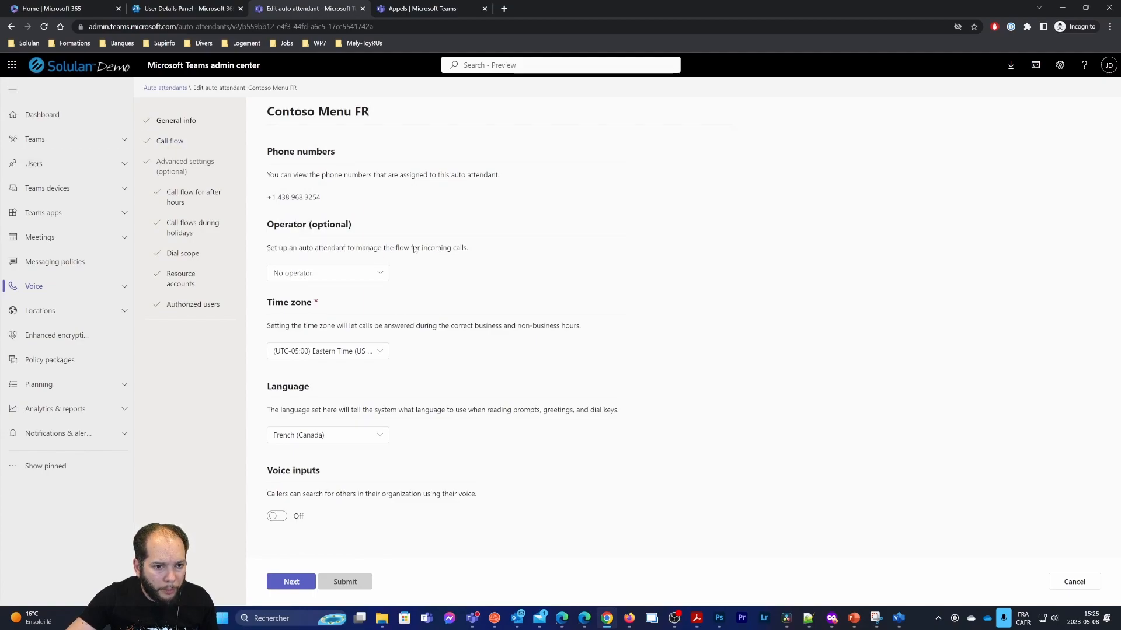
# Make a colleague found by name search the operator, then move on to the Call flow step
pyautogui.click(370, 277)
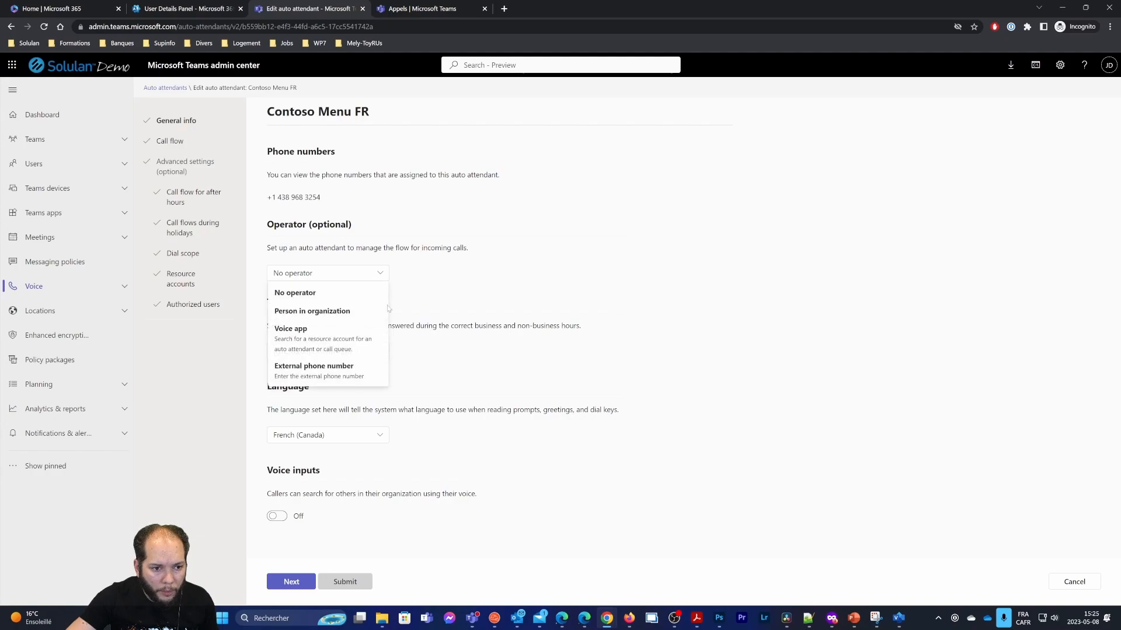
pyautogui.click(328, 312)
pyautogui.click(471, 274)
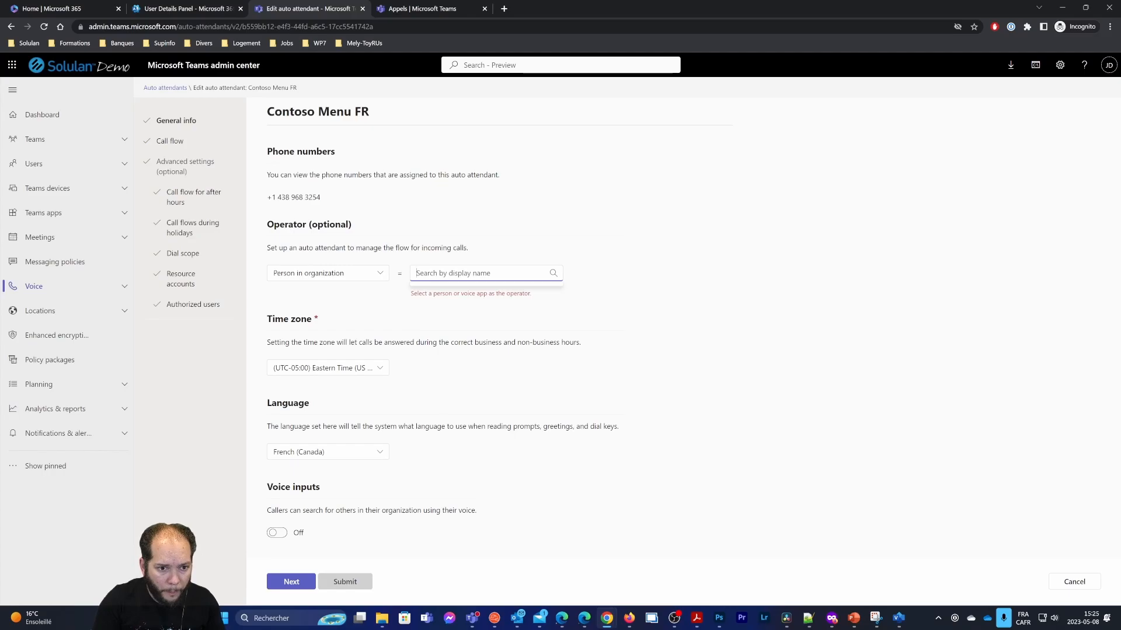
pyautogui.write('mega')
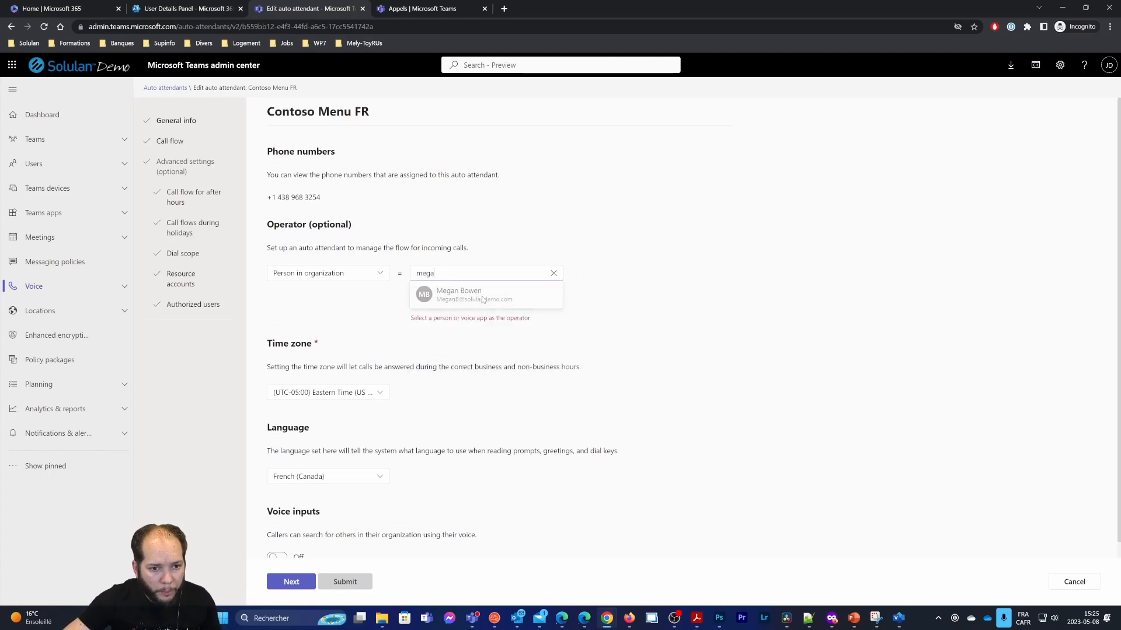
pyautogui.click(523, 300)
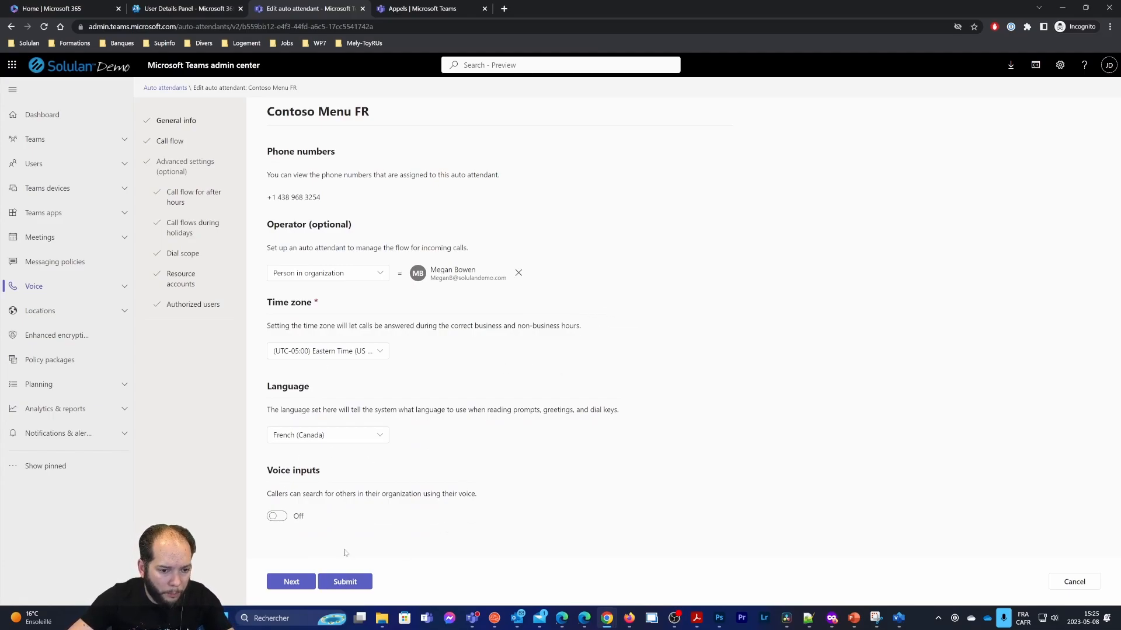
pyautogui.click(291, 582)
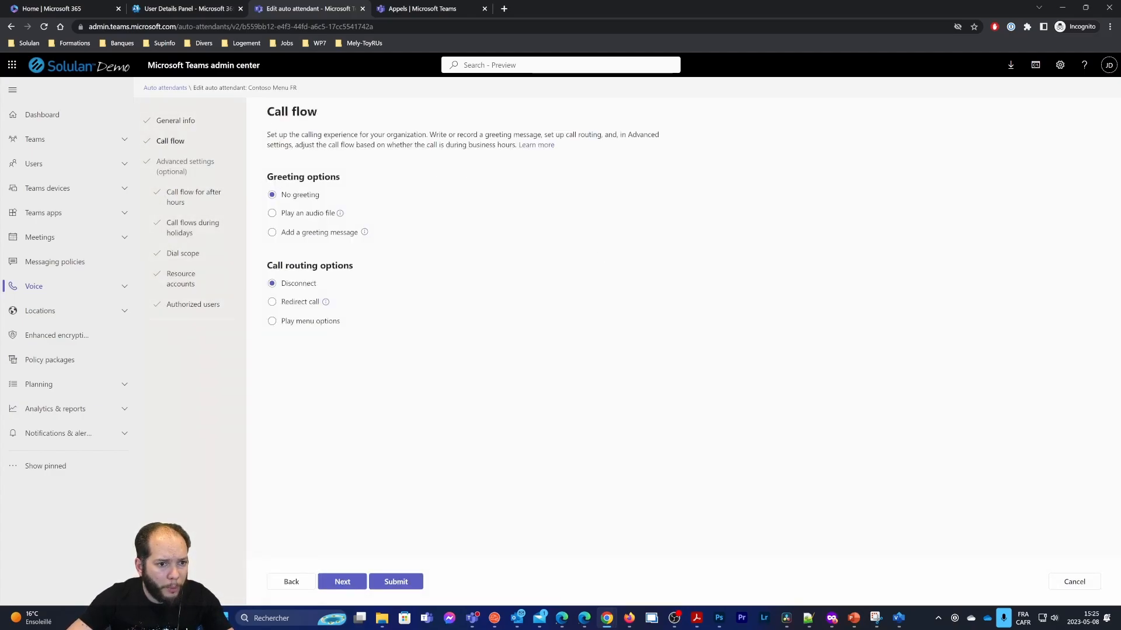
# Look over the Greeting options and Call routing options, briefly trying an audio-file greeting
pyautogui.moveTo(273, 178); pyautogui.dragTo(357, 202)
pyautogui.click(375, 205)
pyautogui.moveTo(266, 177); pyautogui.dragTo(348, 179)
pyautogui.moveTo(280, 266); pyautogui.dragTo(392, 267)
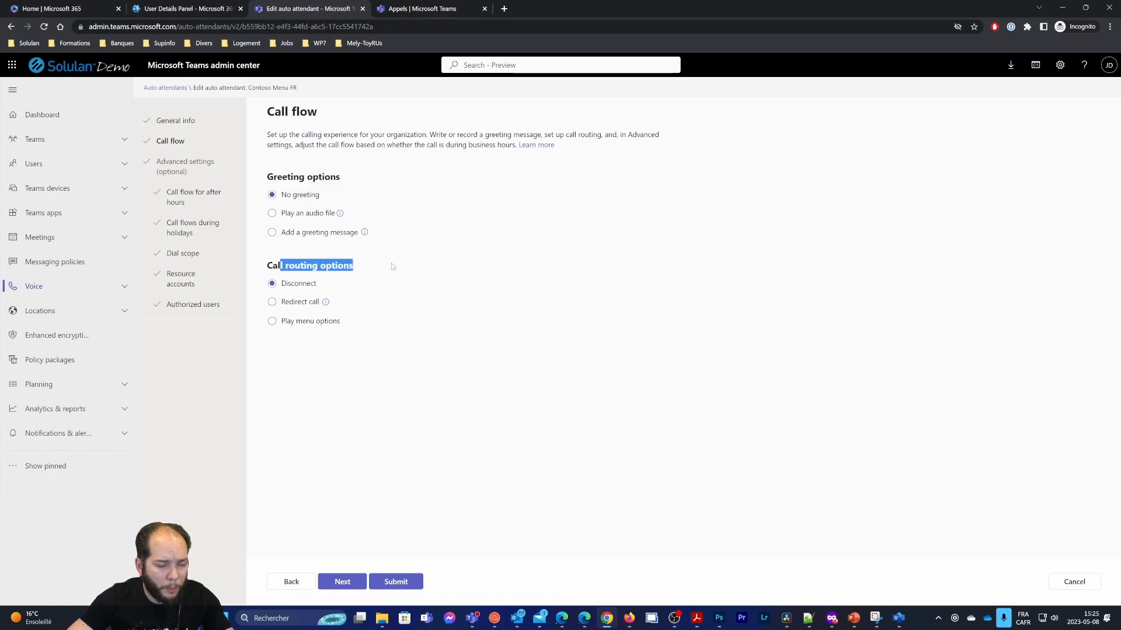
pyautogui.moveTo(273, 177); pyautogui.dragTo(343, 176)
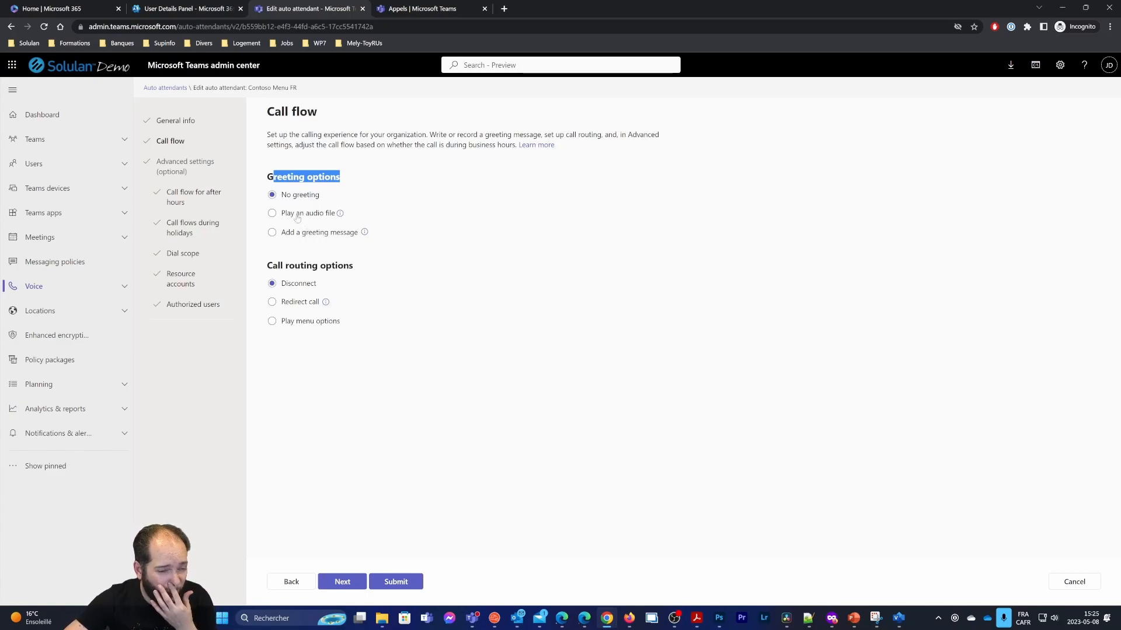
pyautogui.click(275, 214)
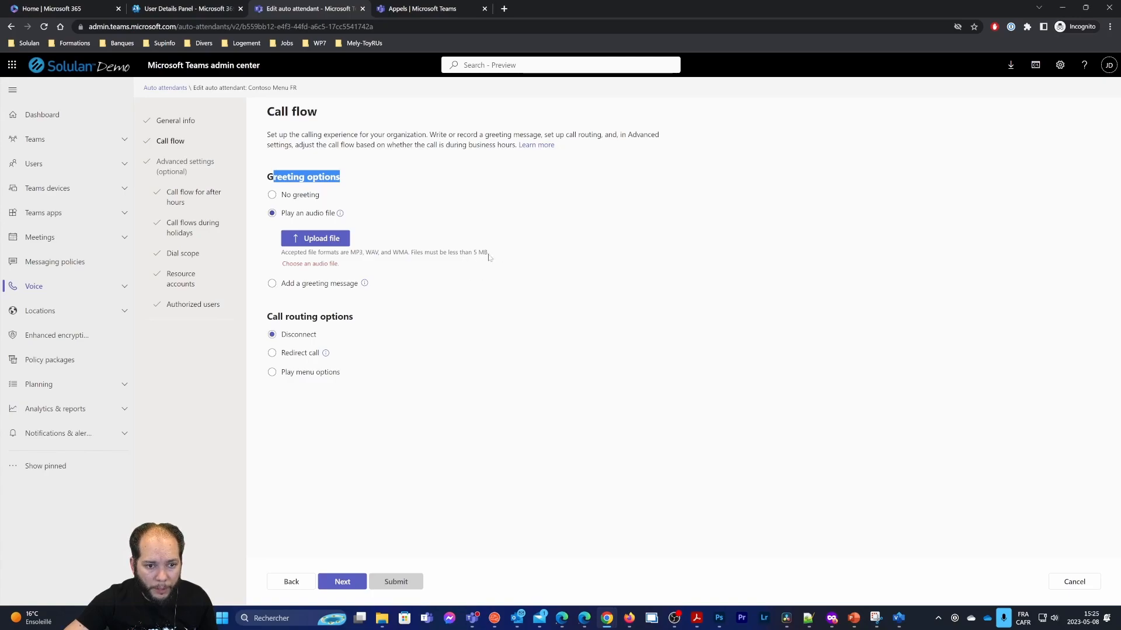
# Switch the greeting to a typed message reading "Merci d'avoir appelé Contoso."
pyautogui.click(271, 284)
pyautogui.click(357, 178)
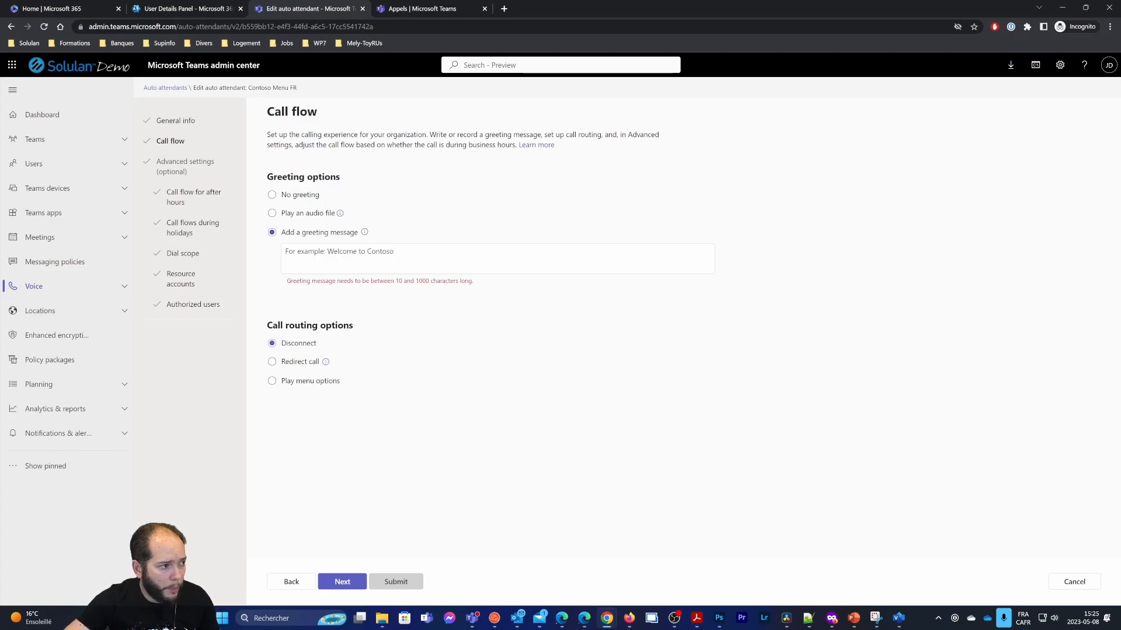
pyautogui.hotkey('alt', 'Tab')
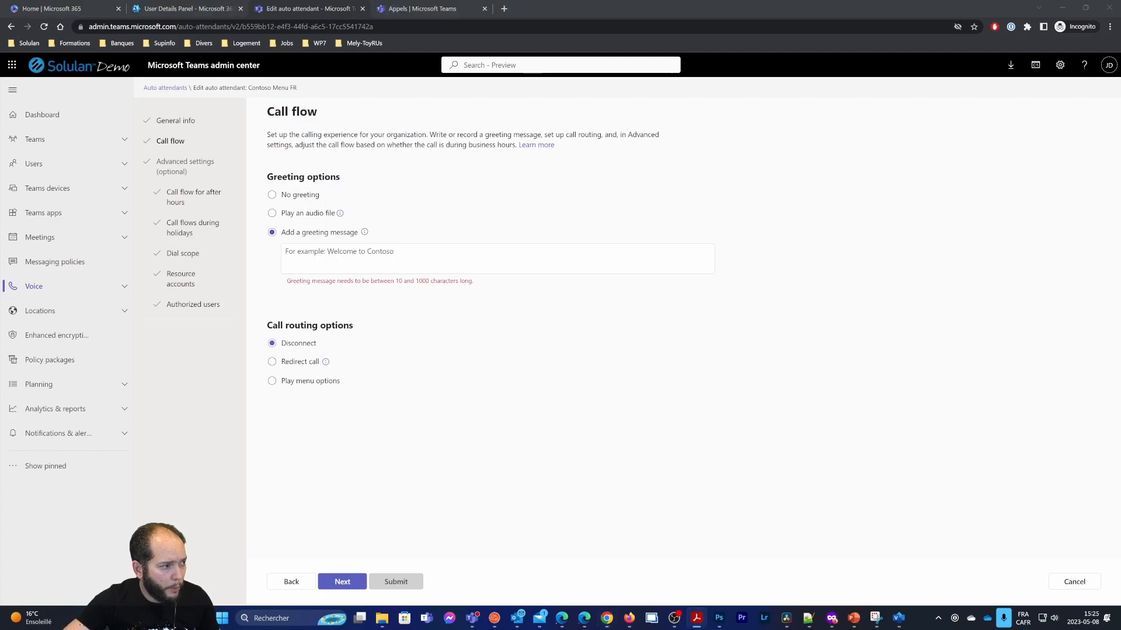
pyautogui.hotkey('alt', 'Tab')
pyautogui.write("Merci d d'avoir appelé Contoso")
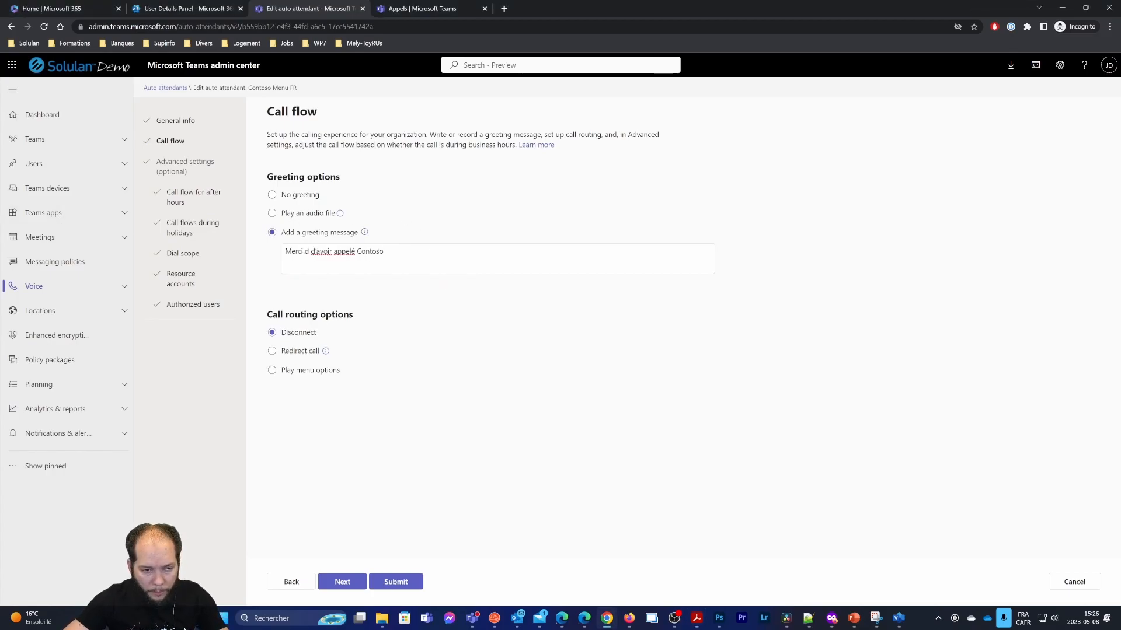
pyautogui.press('BackSpace')
pyautogui.press('BackSpace')
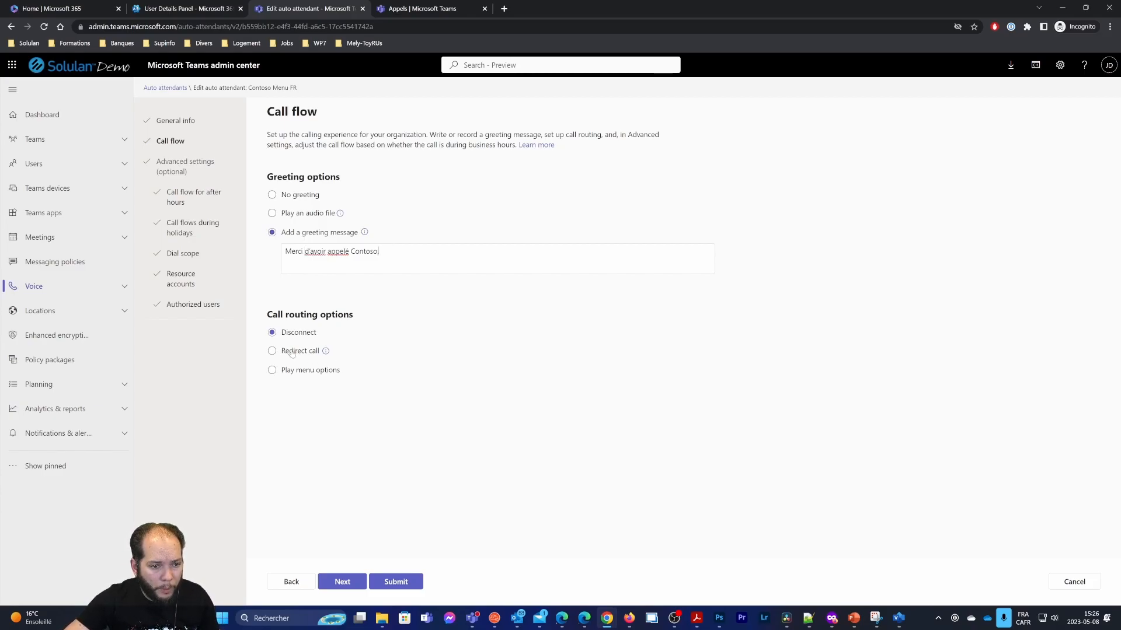
pyautogui.moveTo(269, 310); pyautogui.dragTo(367, 317)
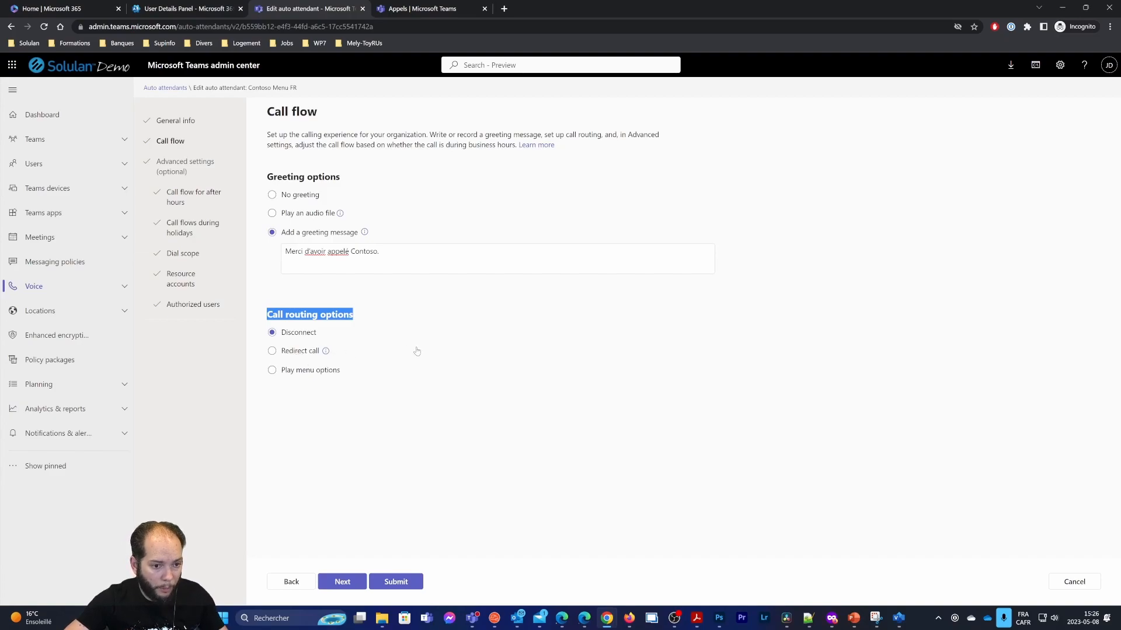
# Route callers through a menu of options
pyautogui.click(303, 372)
pyautogui.scroll(-2, 516, 359)
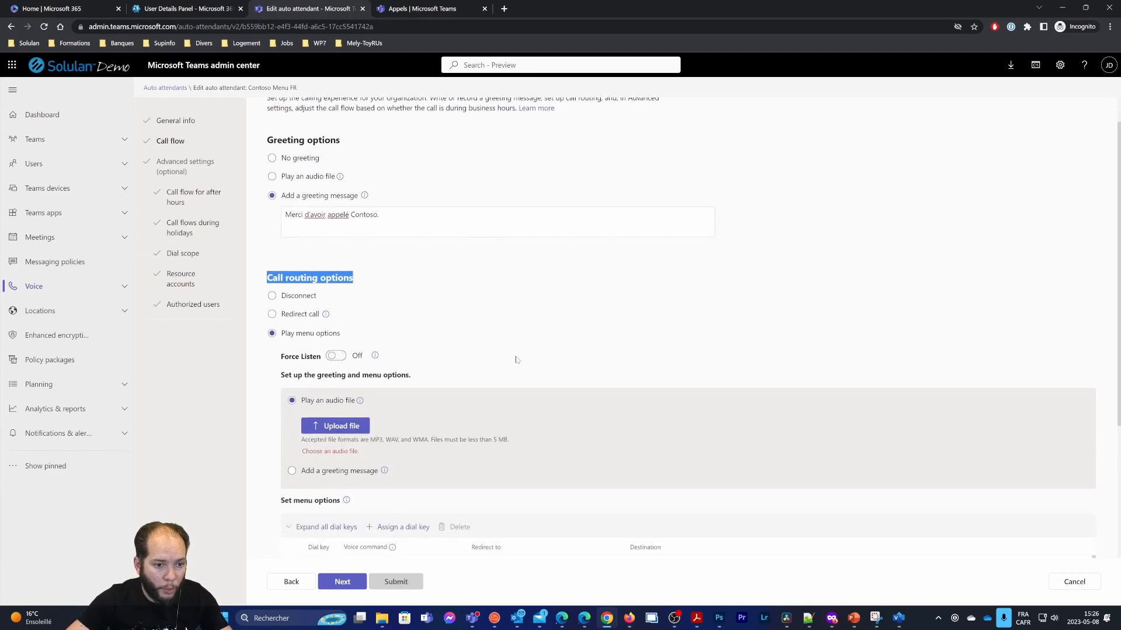
pyautogui.scroll(-2, 515, 363)
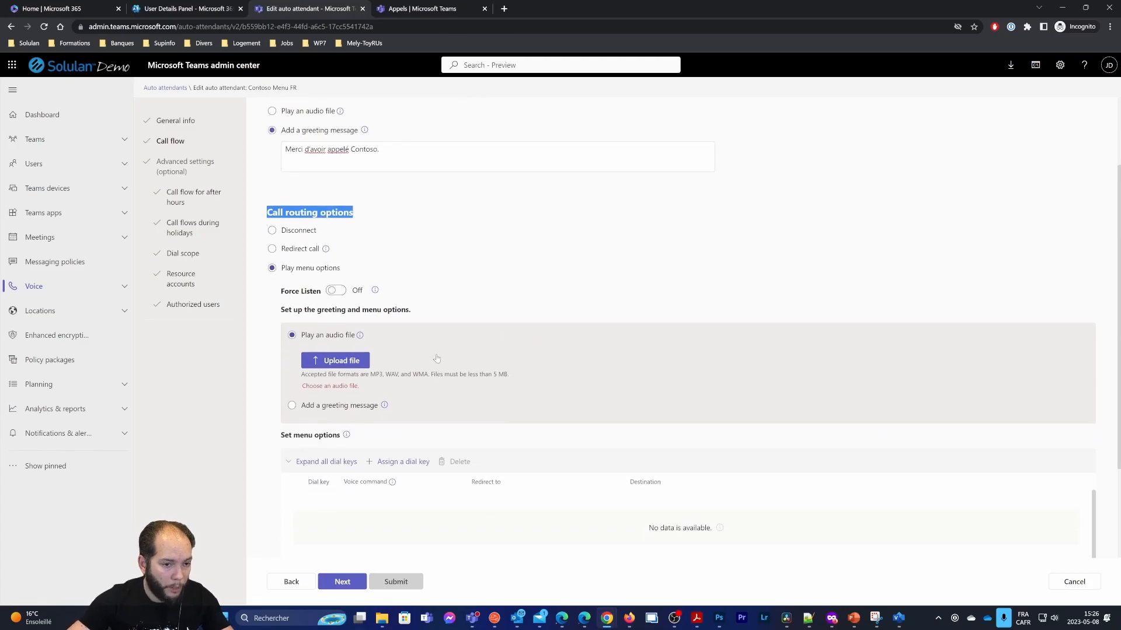
pyautogui.scroll(-2, 437, 356)
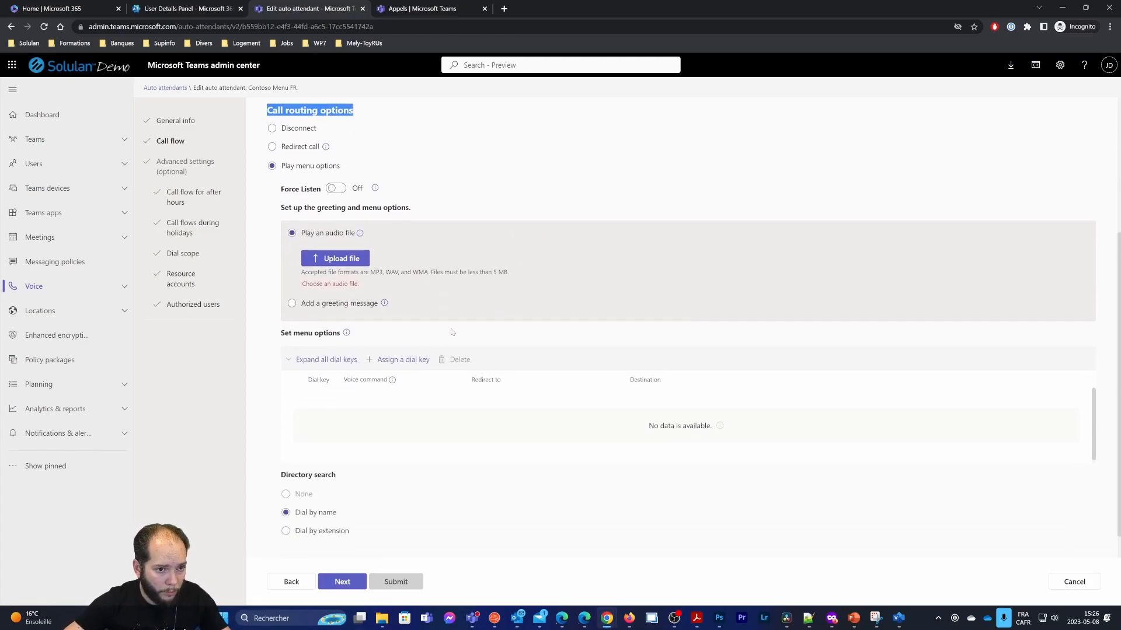
pyautogui.scroll(1, 451, 332)
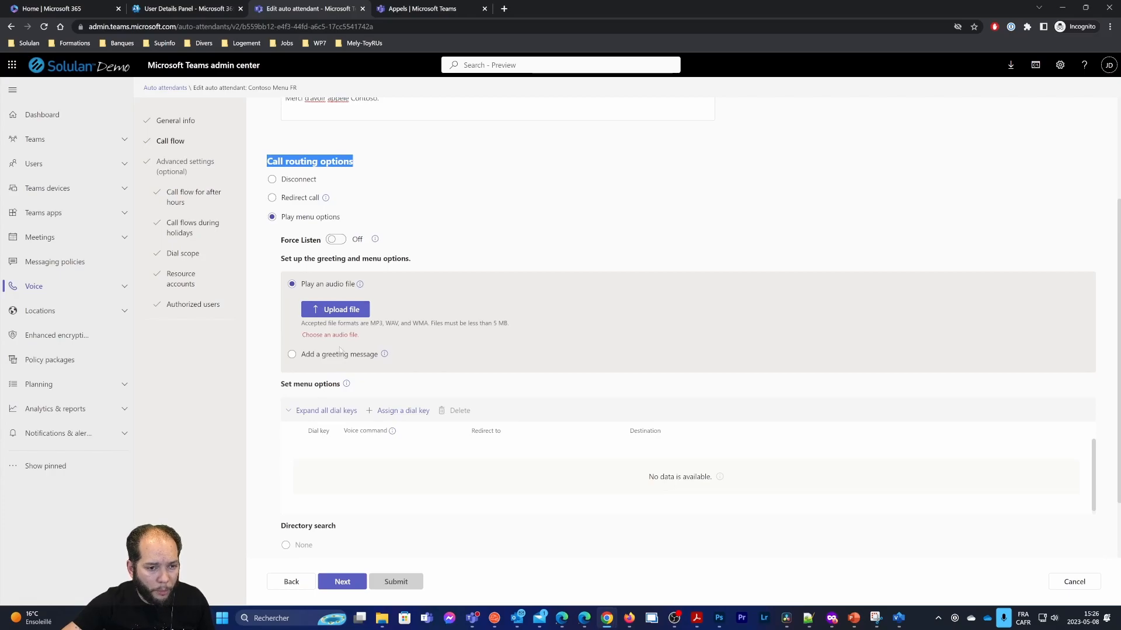
# Give the menu a typed greeting by pasting the prepared multi-line prompt
pyautogui.click(292, 354)
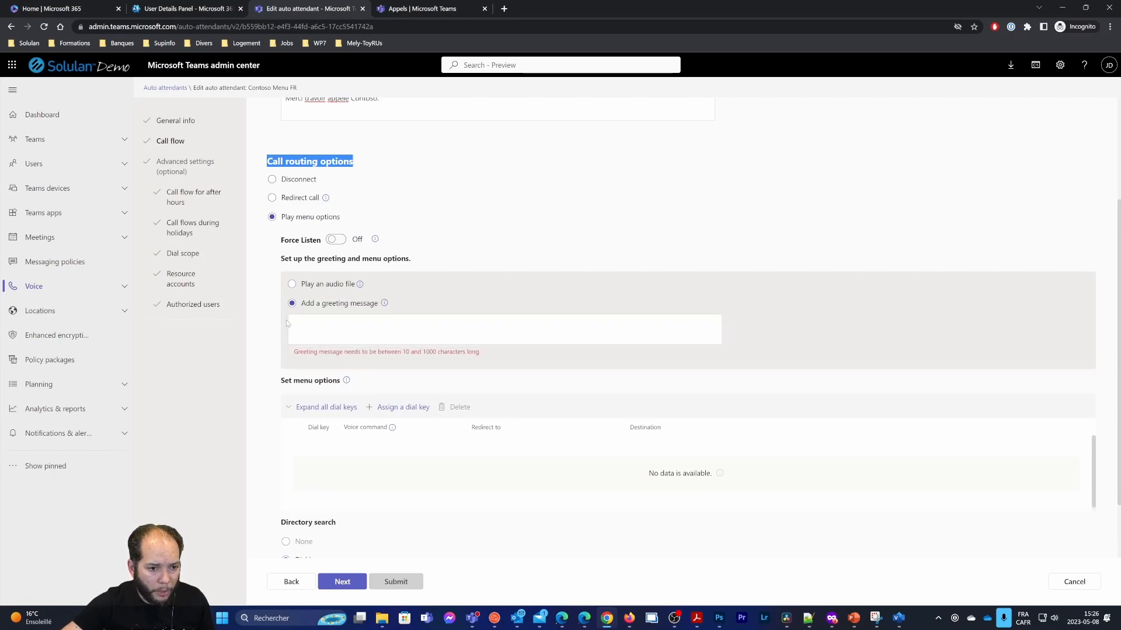
pyautogui.click(327, 328)
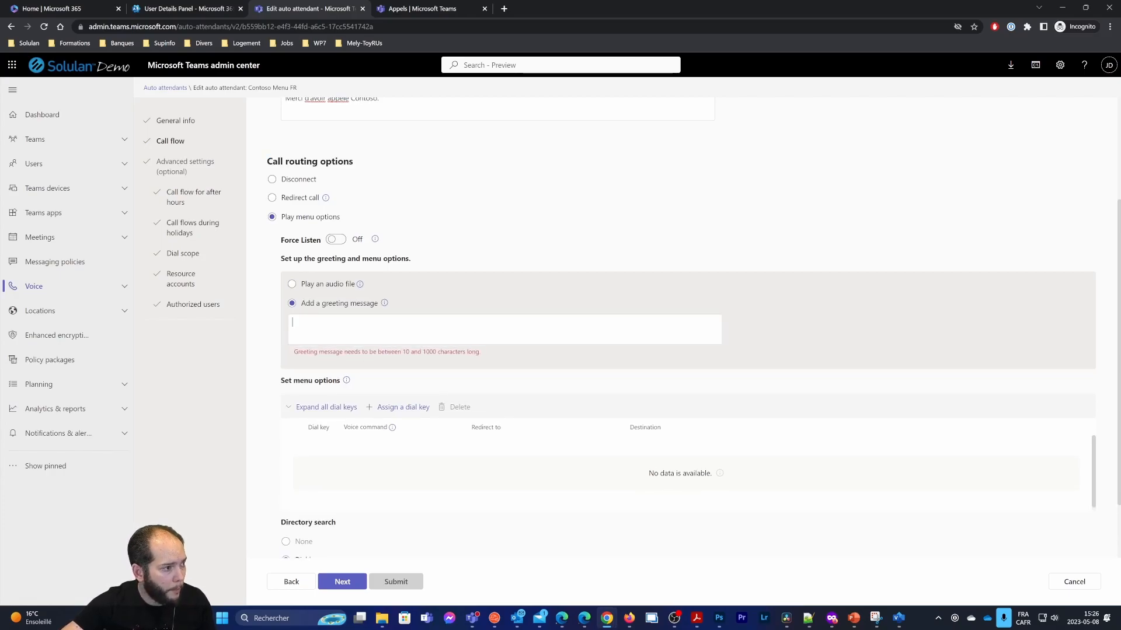
pyautogui.hotkey('alt', 'Tab')
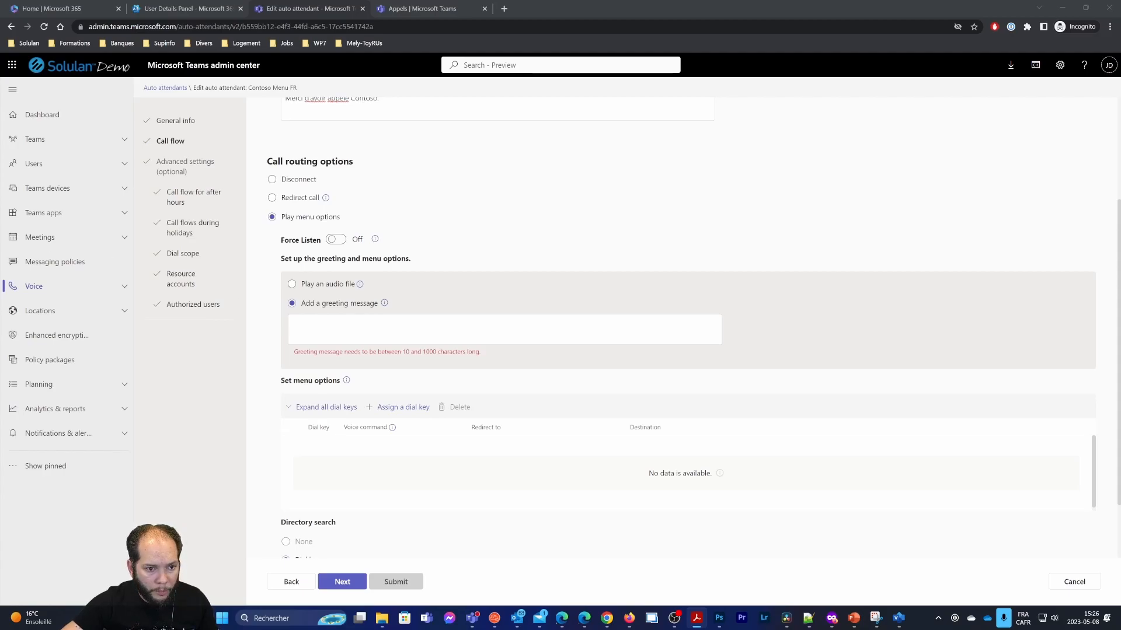
pyautogui.hotkey('ctrl', 'v')
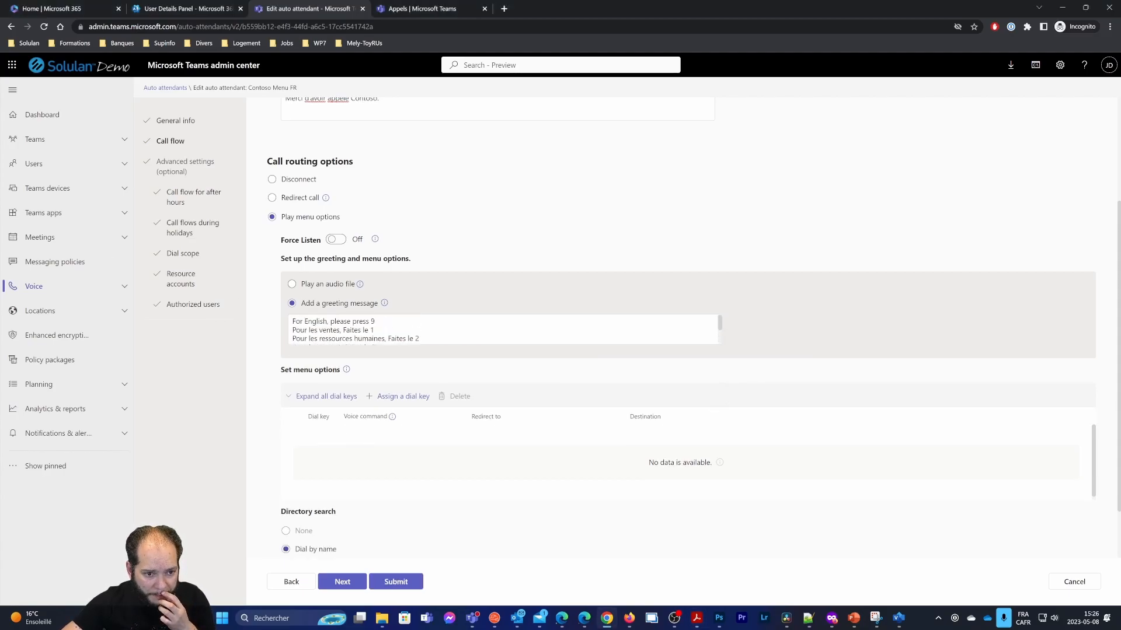
# Correct "autre" to "autres" in the sales and HR lines of the prompt
pyautogui.moveTo(302, 322); pyautogui.dragTo(375, 323)
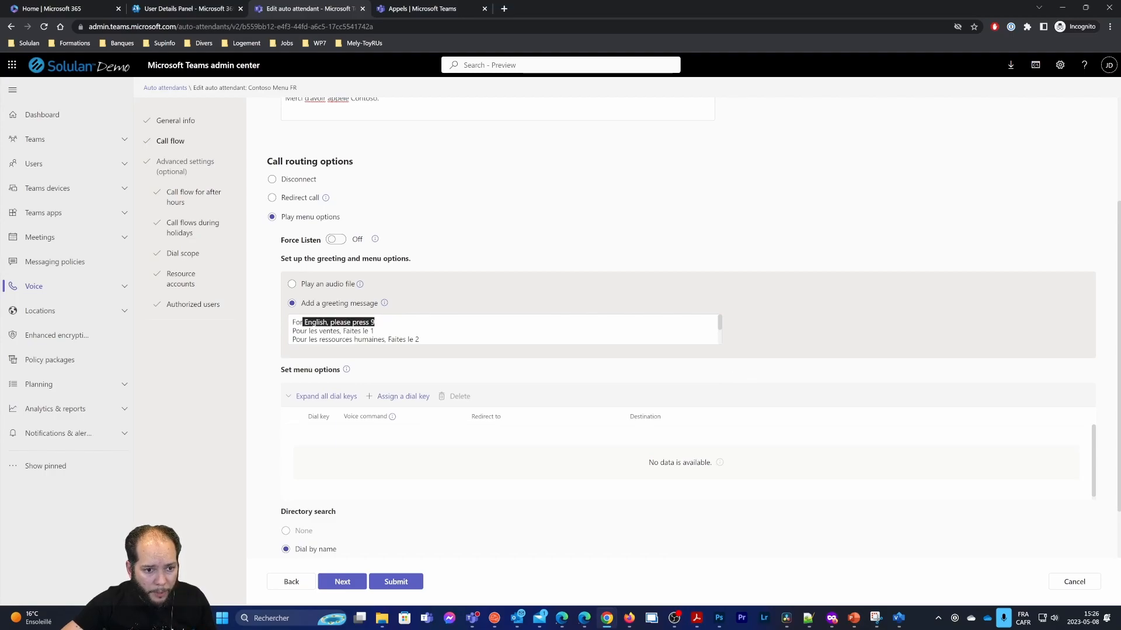
pyautogui.scroll(-2, 375, 324)
pyautogui.scroll(2, 375, 324)
pyautogui.moveTo(293, 331); pyautogui.dragTo(419, 339)
pyautogui.click(330, 331)
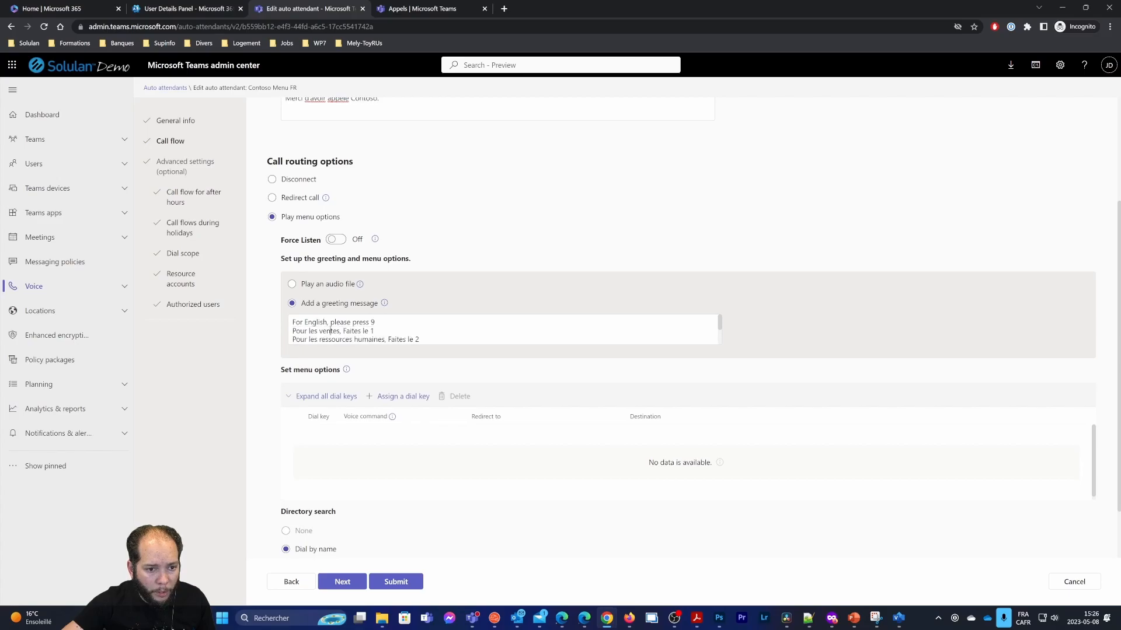
pyautogui.scroll(-2, 350, 330)
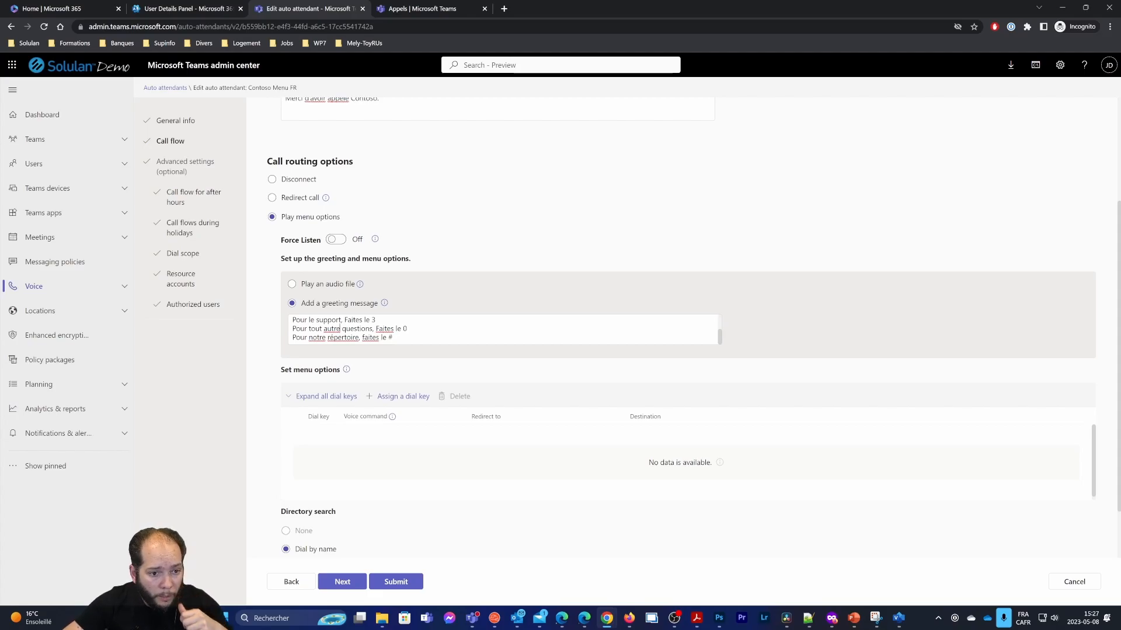
pyautogui.click(340, 329)
pyautogui.write('s')
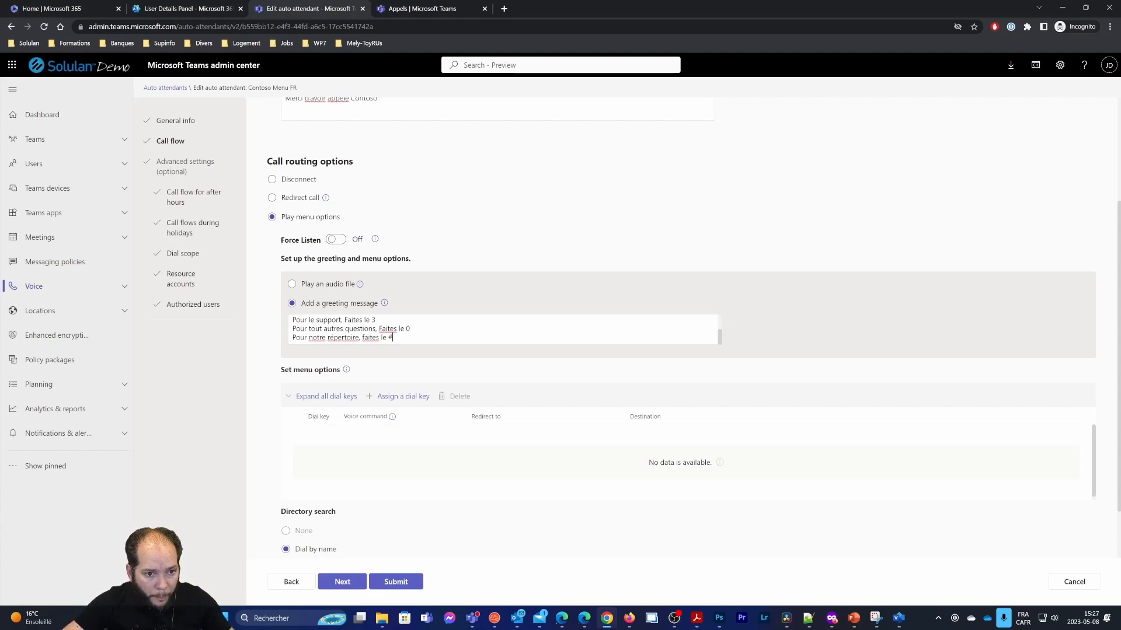
# Replace the # ending the directory line with the word "carré"
pyautogui.scroll(-1, 293, 325)
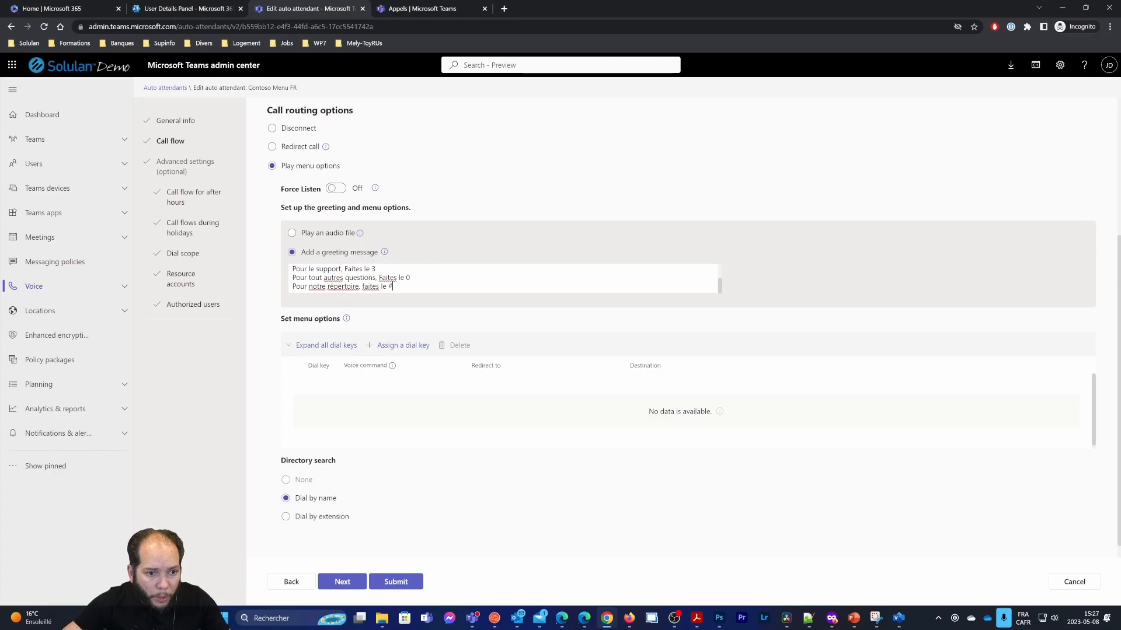
pyautogui.hotkey('shift', 'Left')
pyautogui.write('carre')
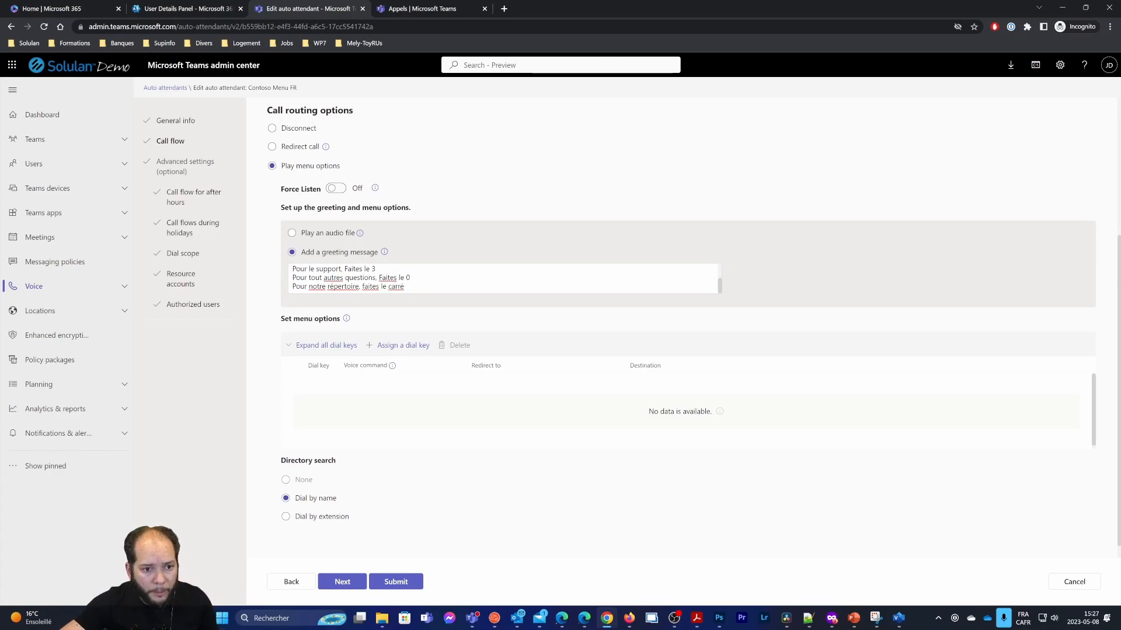
pyautogui.scroll(1, 444, 281)
pyautogui.scroll(-2, 443, 280)
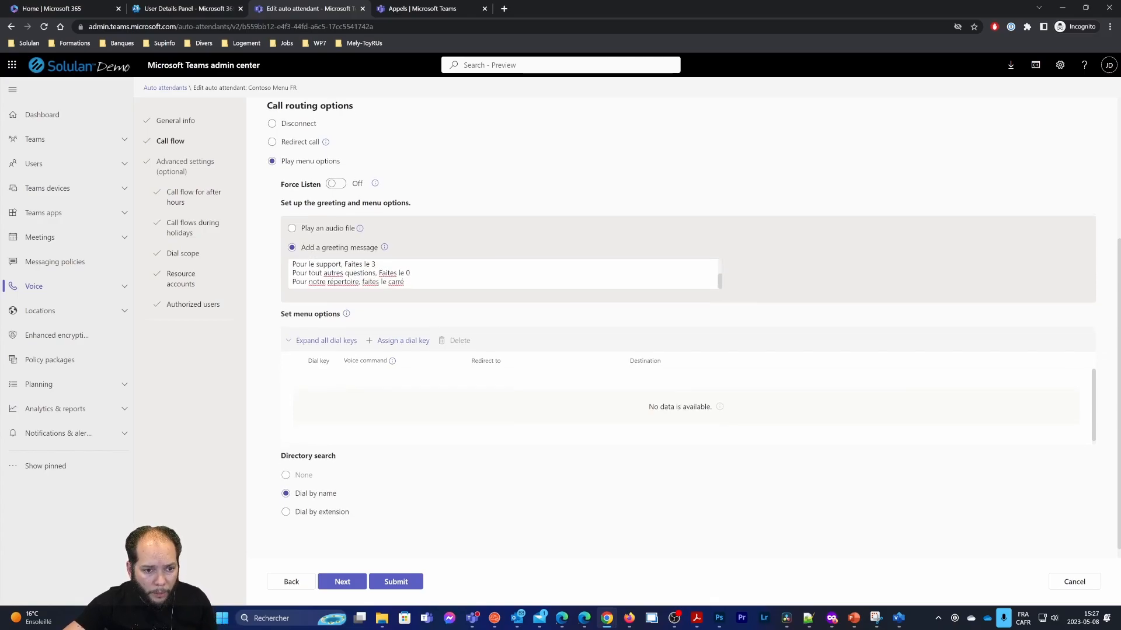
pyautogui.press('BackSpace')
pyautogui.write('é')
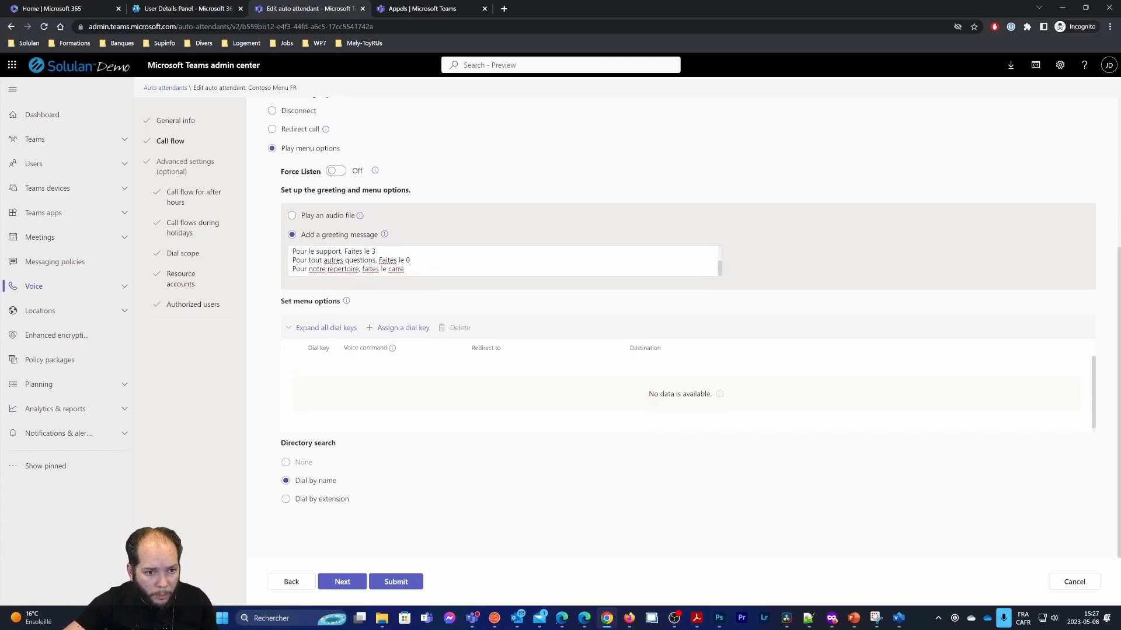
# Check the English, sales and HR lines of the finished menu prompt
pyautogui.scroll(2, 505, 261)
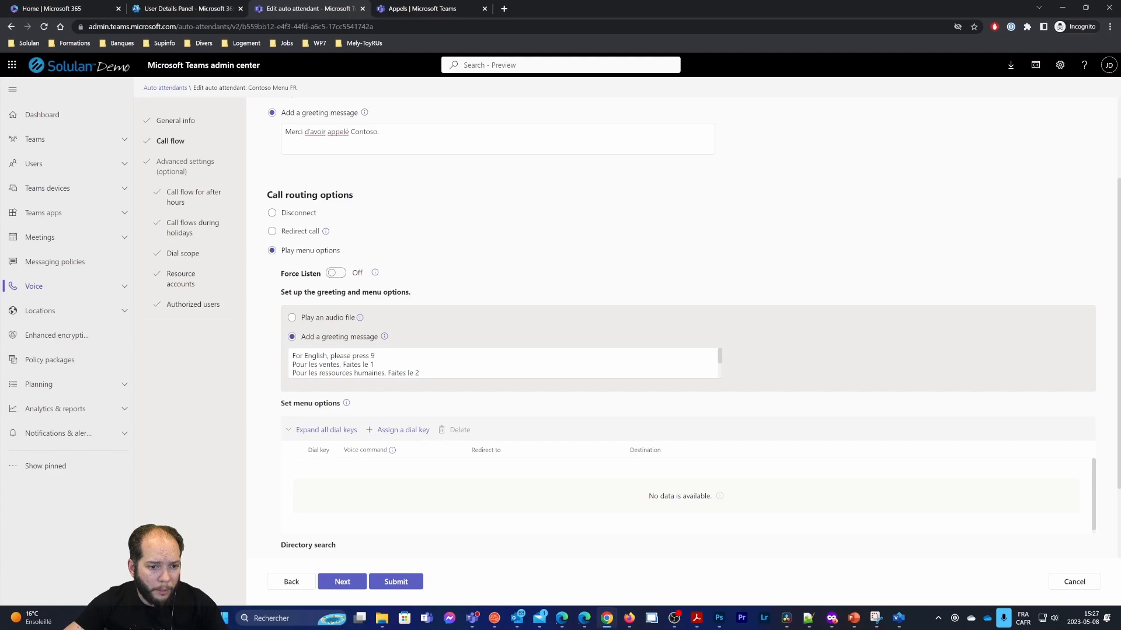
pyautogui.moveTo(375, 355); pyautogui.dragTo(283, 356)
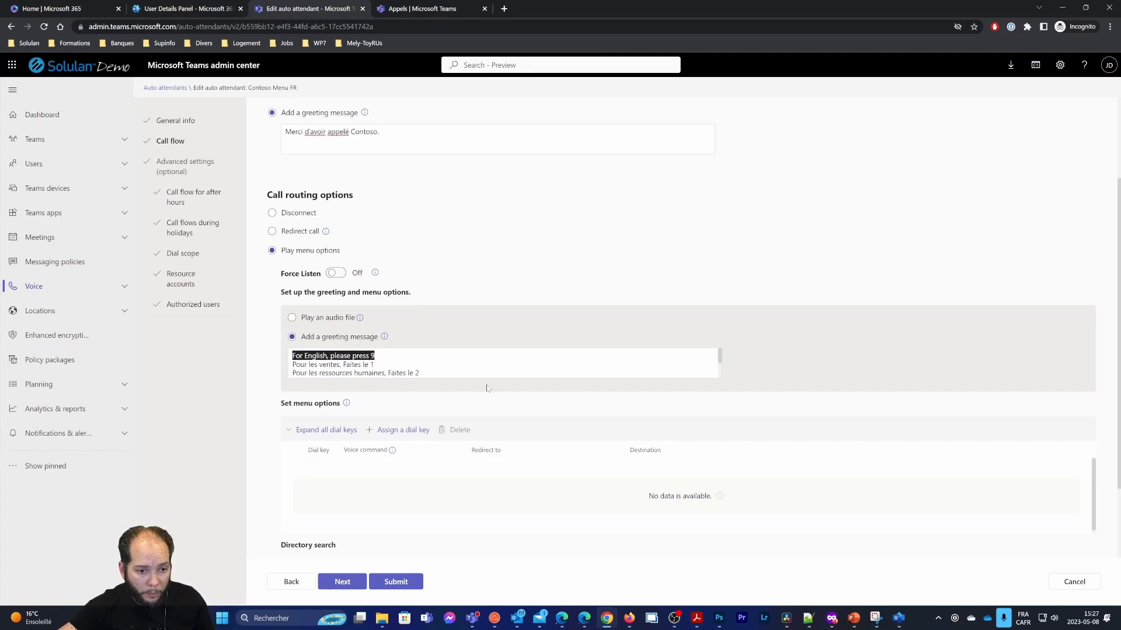
pyautogui.press('Down')
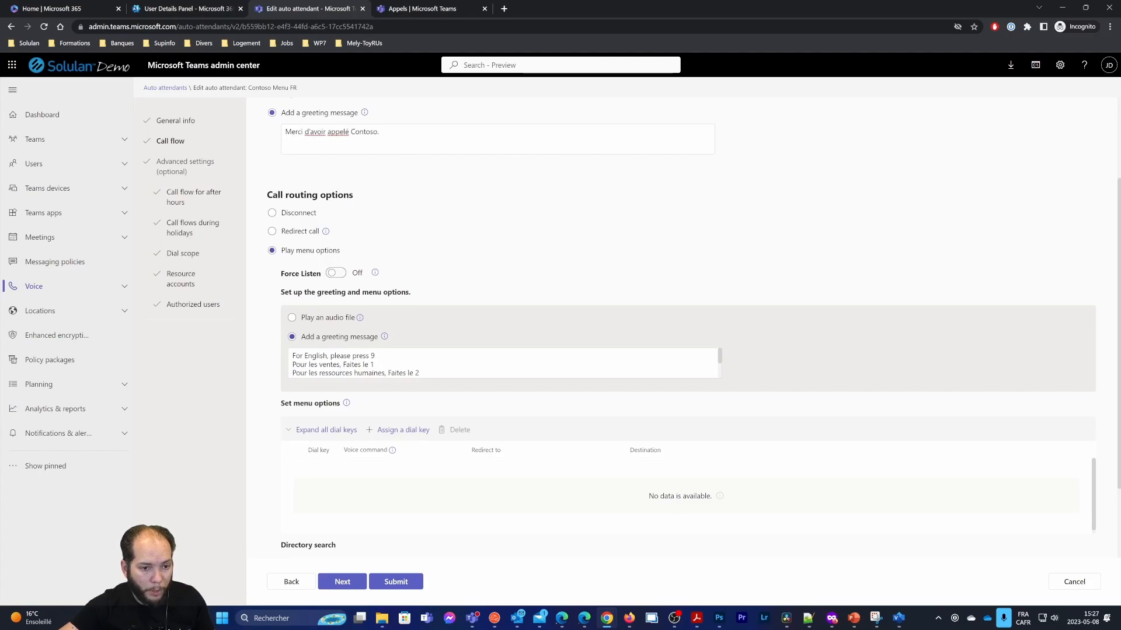
pyautogui.moveTo(420, 373); pyautogui.dragTo(334, 357)
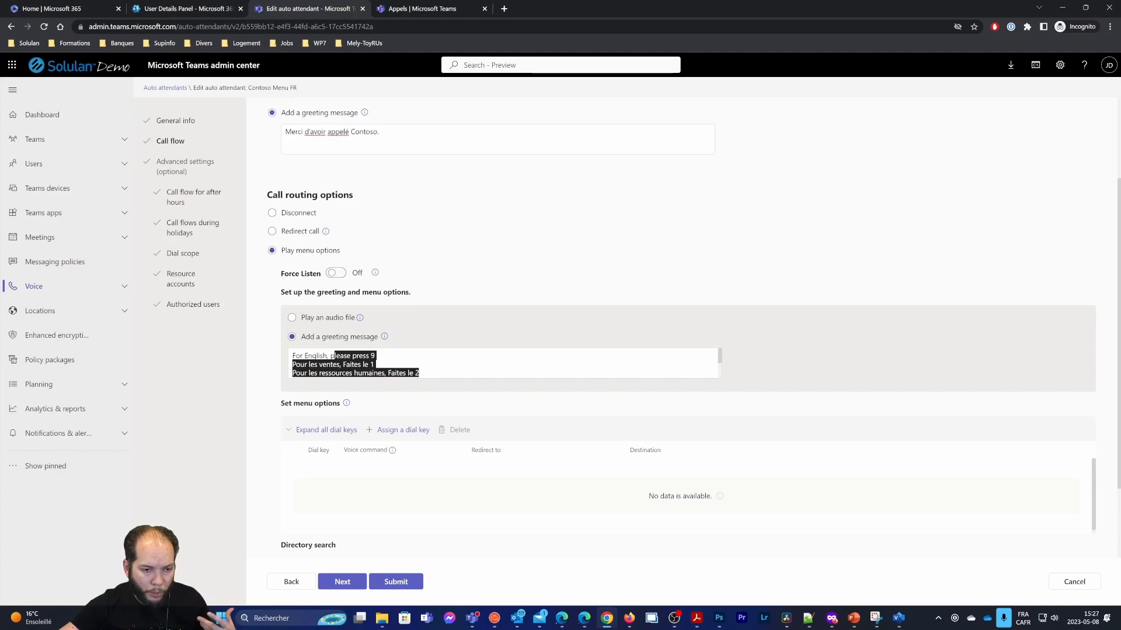
pyautogui.scroll(-1, 432, 415)
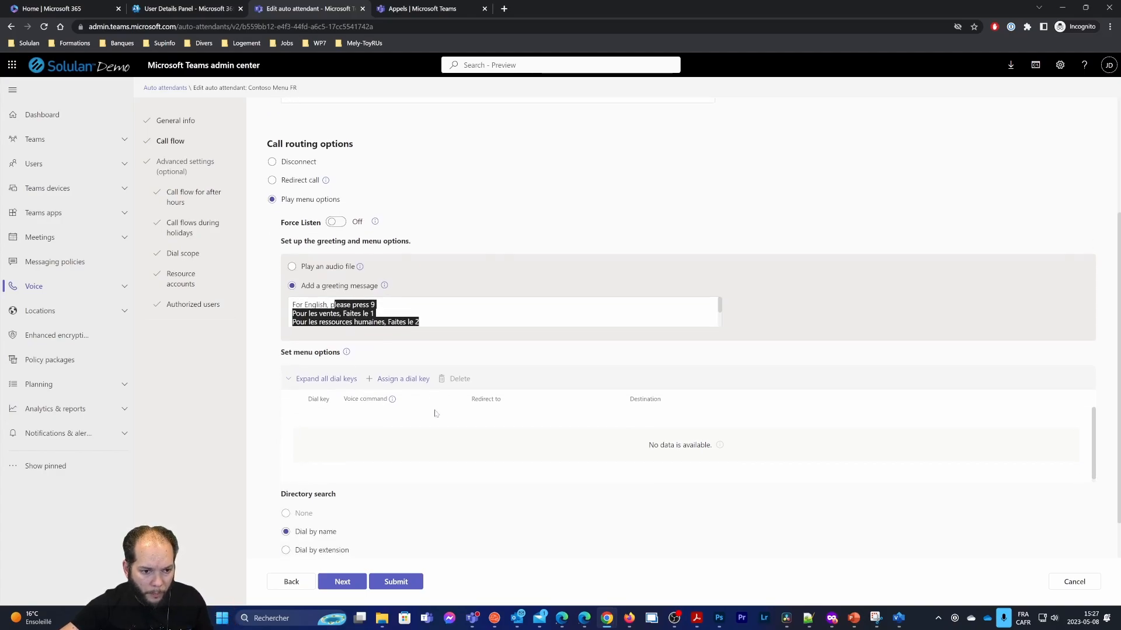
# Add dial-key rows for keys 0 and 1
pyautogui.click(400, 361)
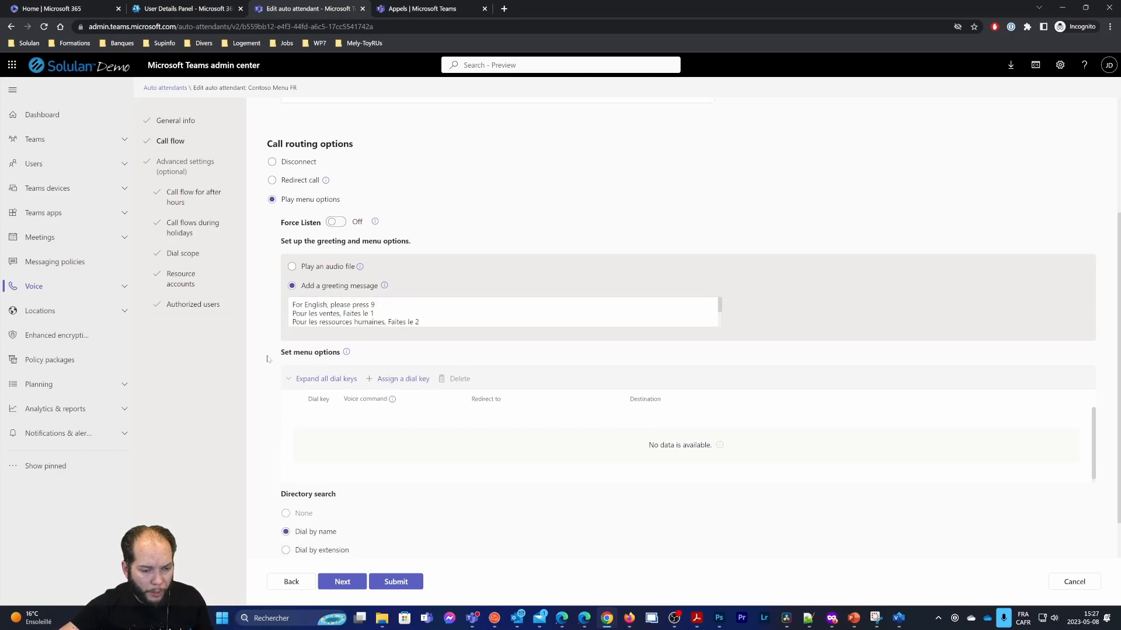
pyautogui.click(372, 380)
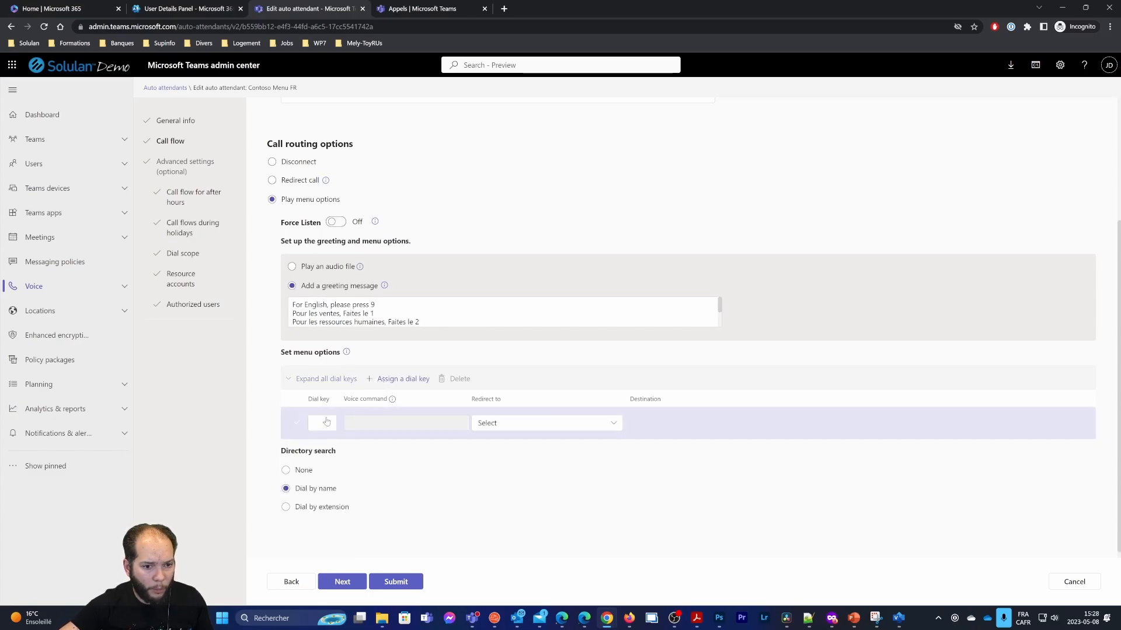
pyautogui.click(321, 423)
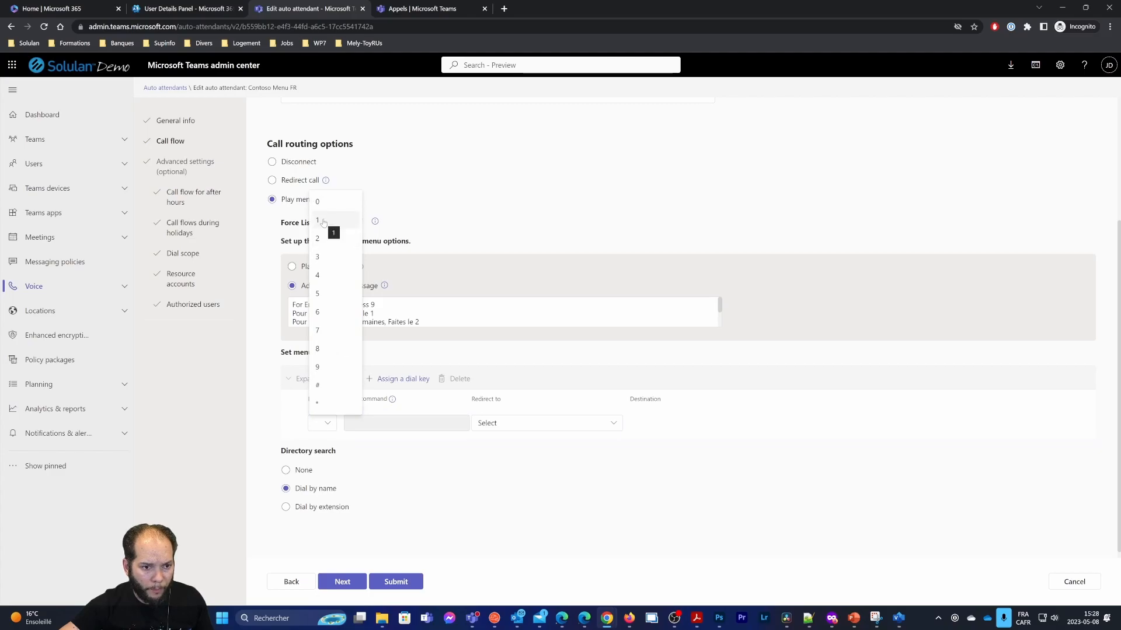
pyautogui.click(330, 201)
pyautogui.click(401, 380)
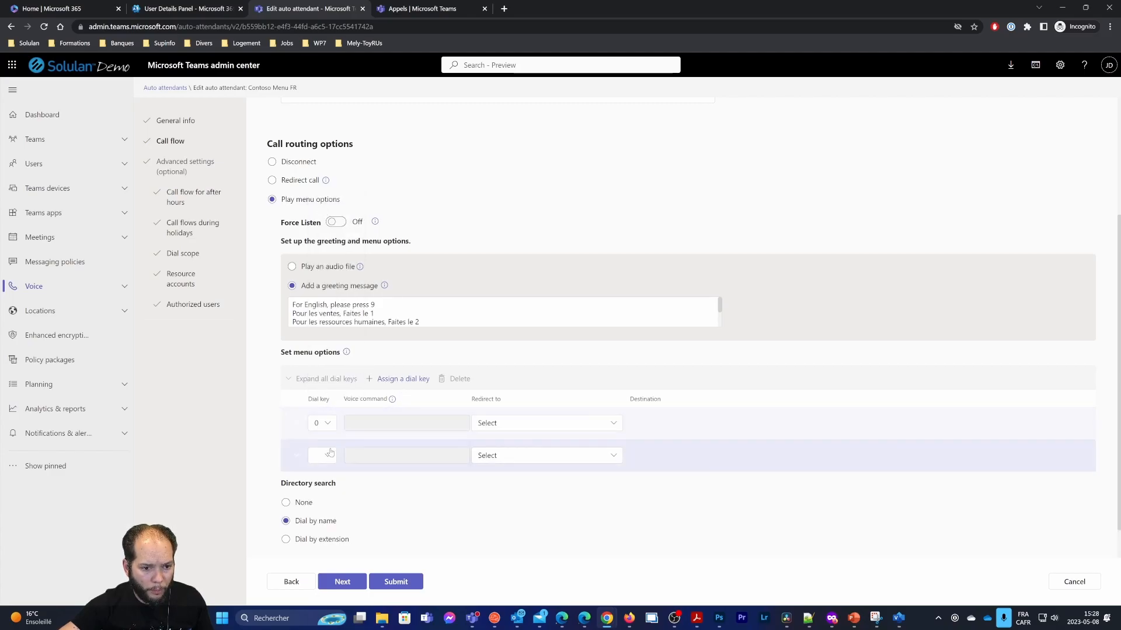
pyautogui.click(322, 455)
pyautogui.click(332, 256)
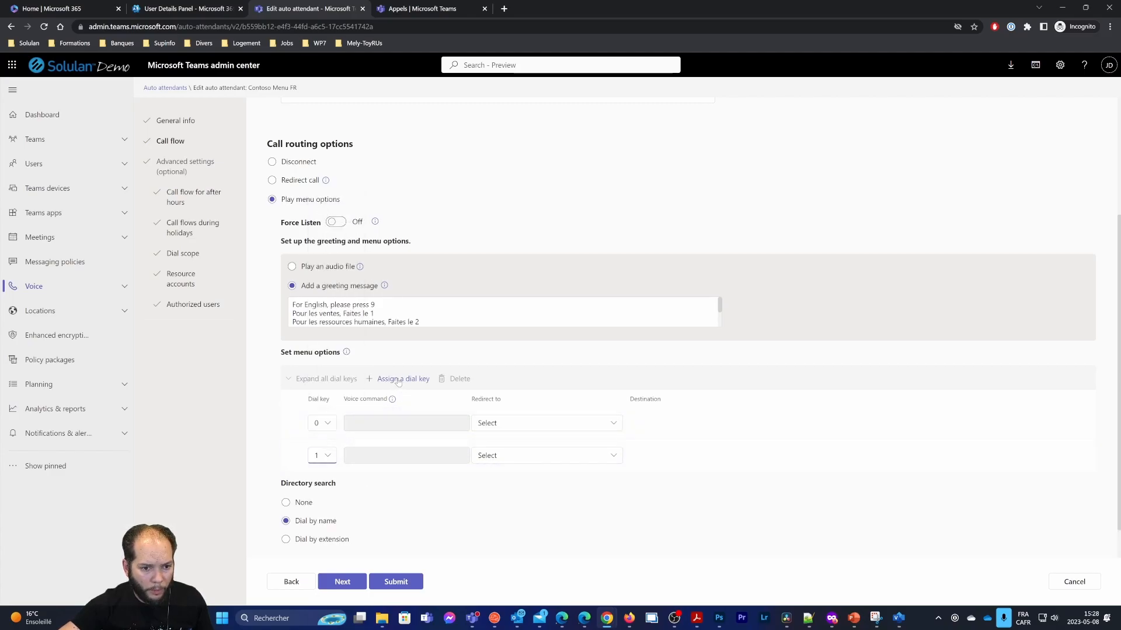
# Add three more dial-key rows for keys 2, 3 and #
pyautogui.click(401, 380)
pyautogui.click(321, 488)
pyautogui.click(336, 304)
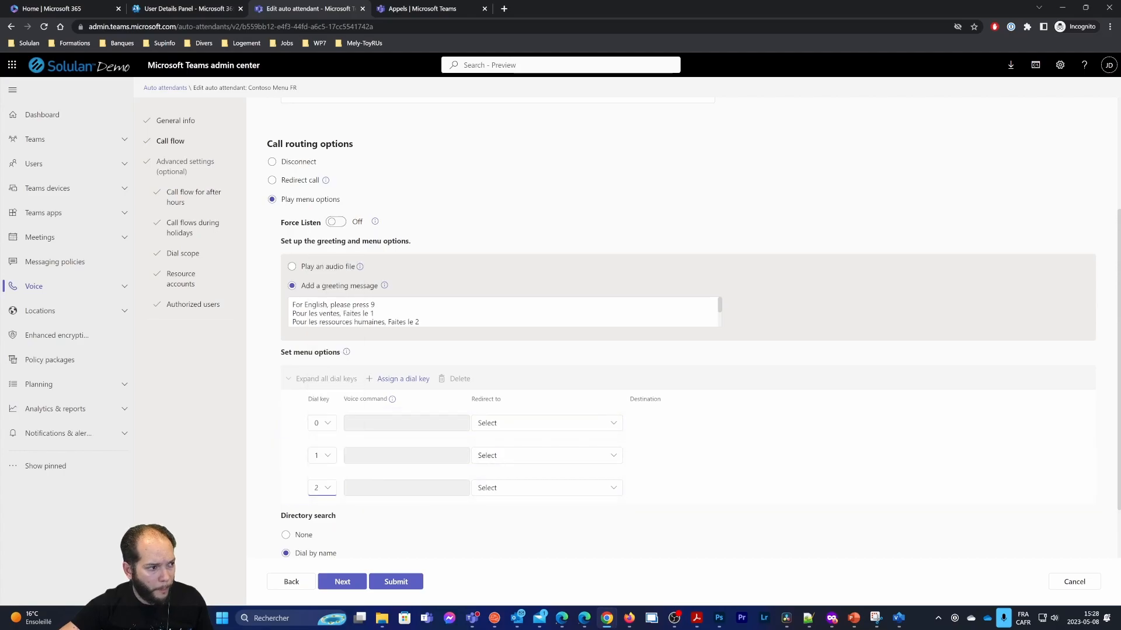
pyautogui.click(401, 380)
pyautogui.click(322, 521)
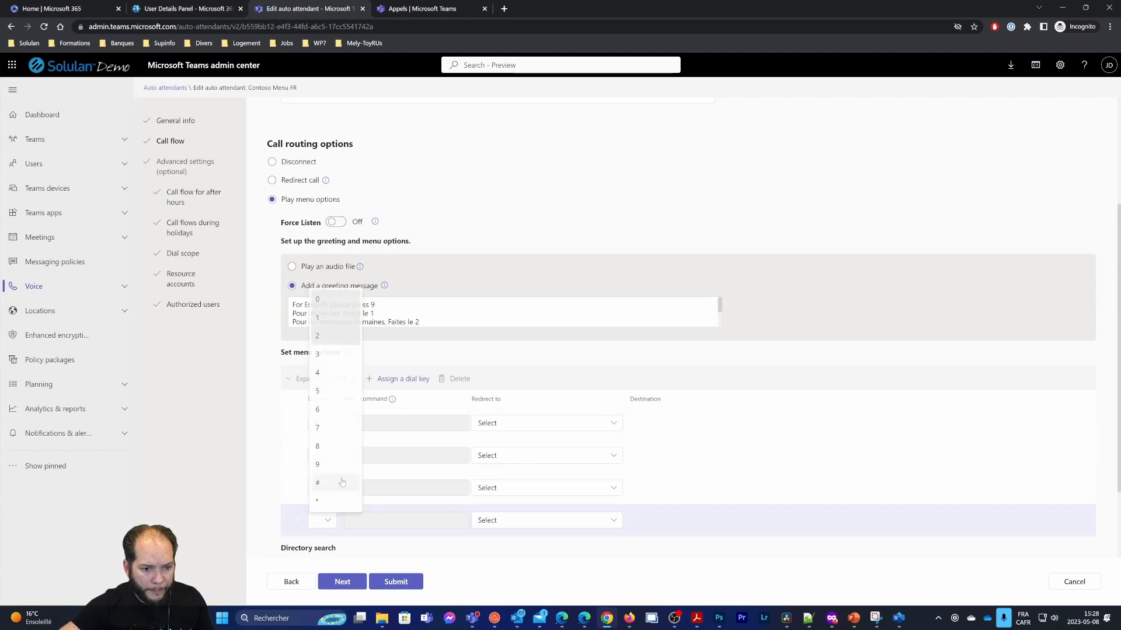
pyautogui.click(327, 354)
pyautogui.scroll(-1, 336, 408)
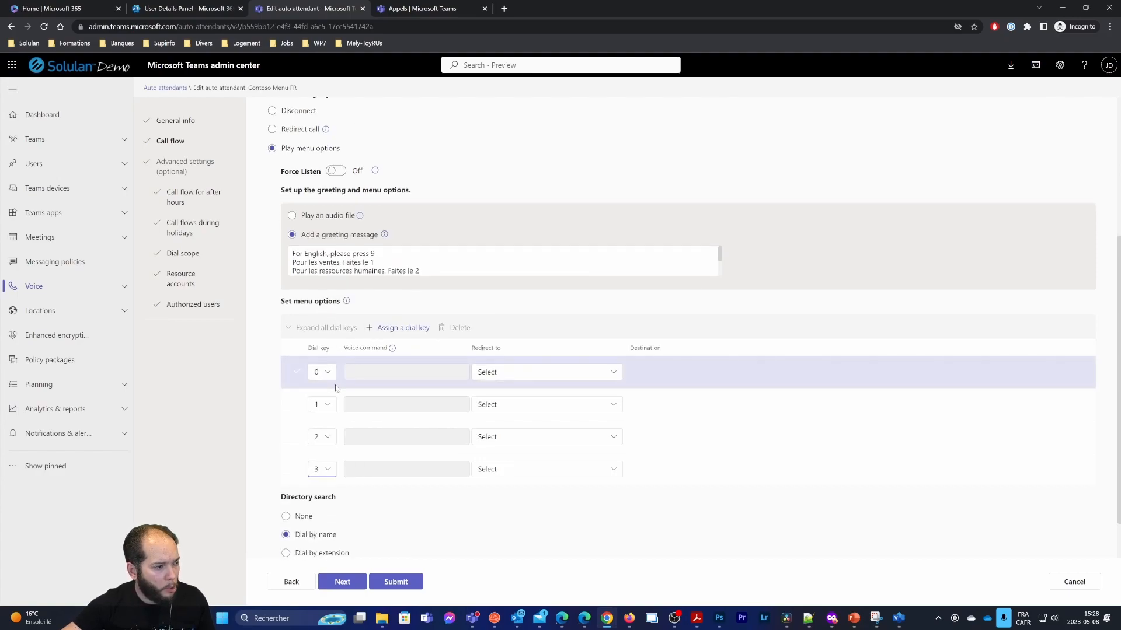
pyautogui.scroll(-1, 336, 388)
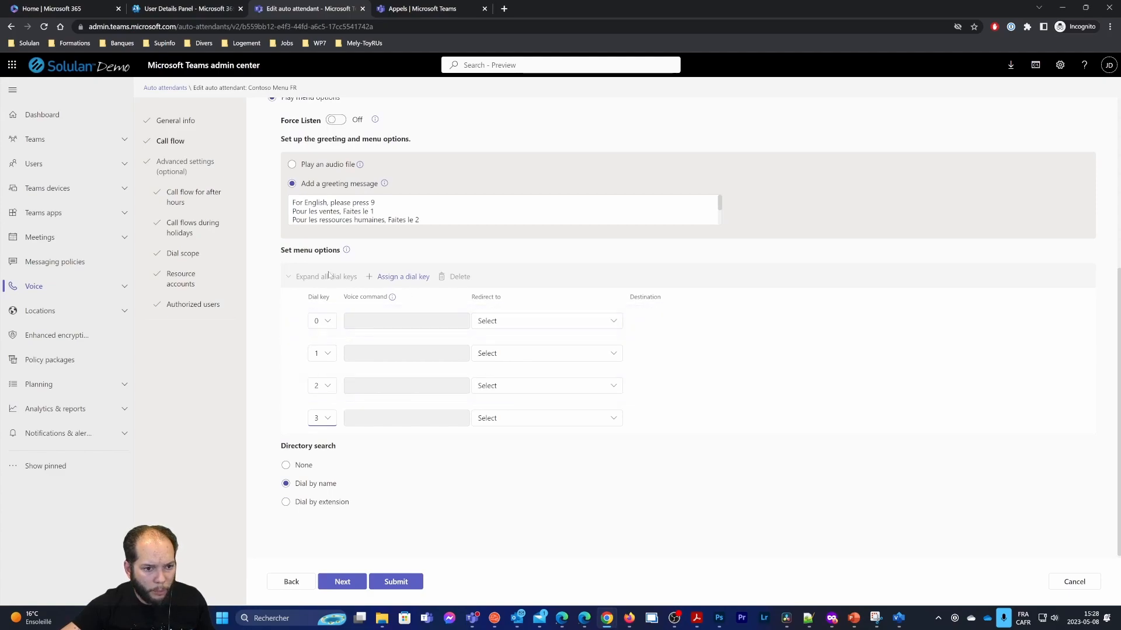
pyautogui.click(396, 278)
pyautogui.click(323, 450)
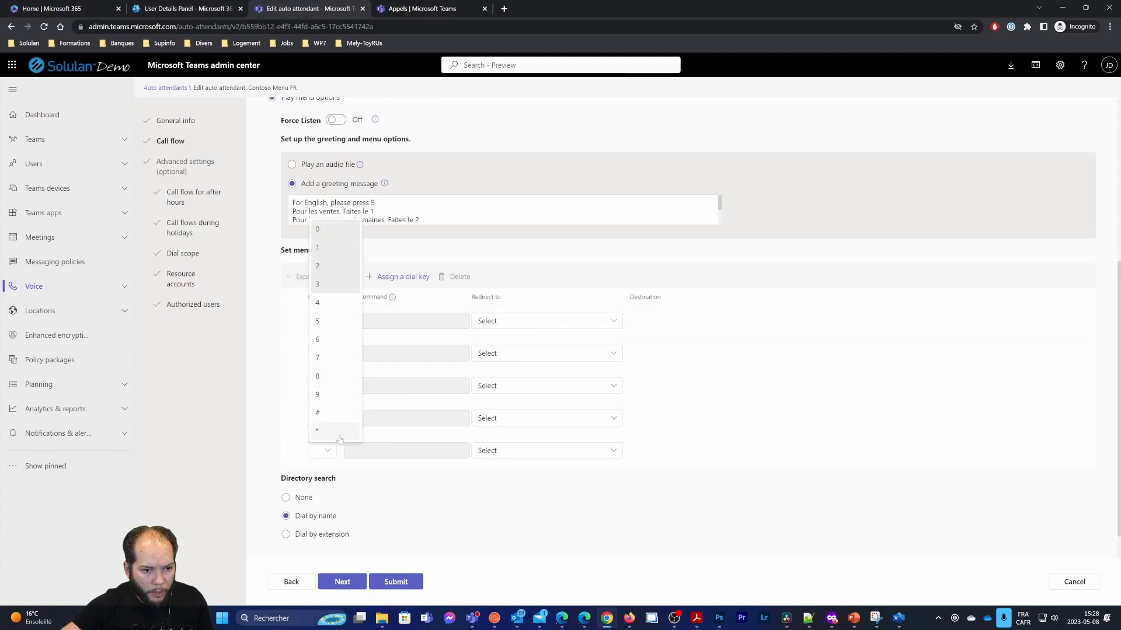
pyautogui.click(343, 415)
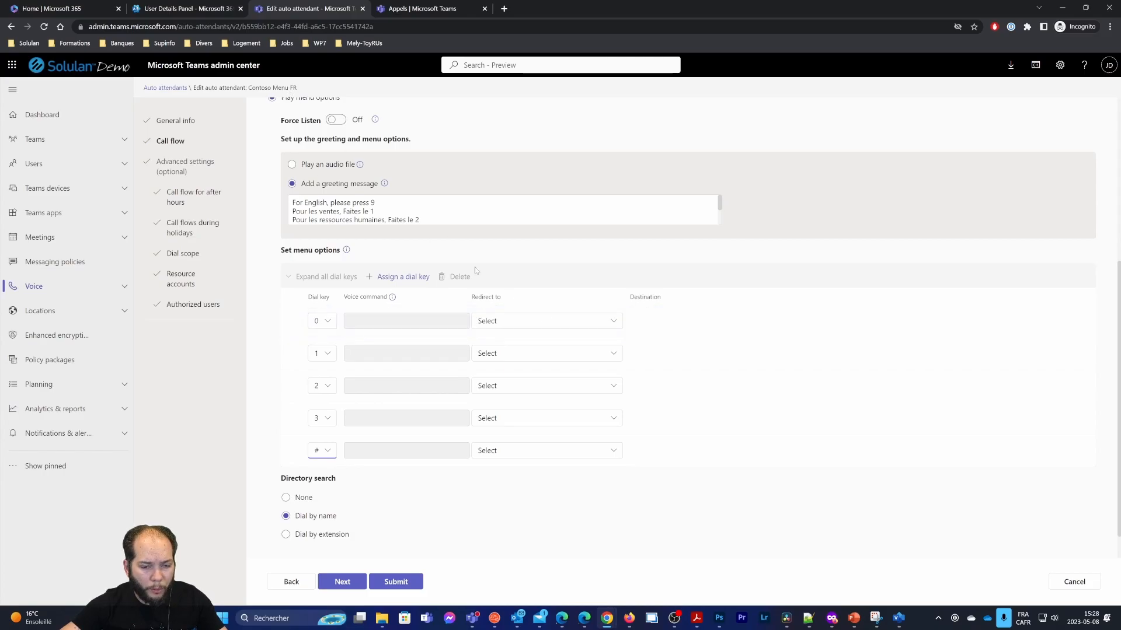
# Redirect dial key 0 to the Operator instead of a voice app
pyautogui.click(584, 321)
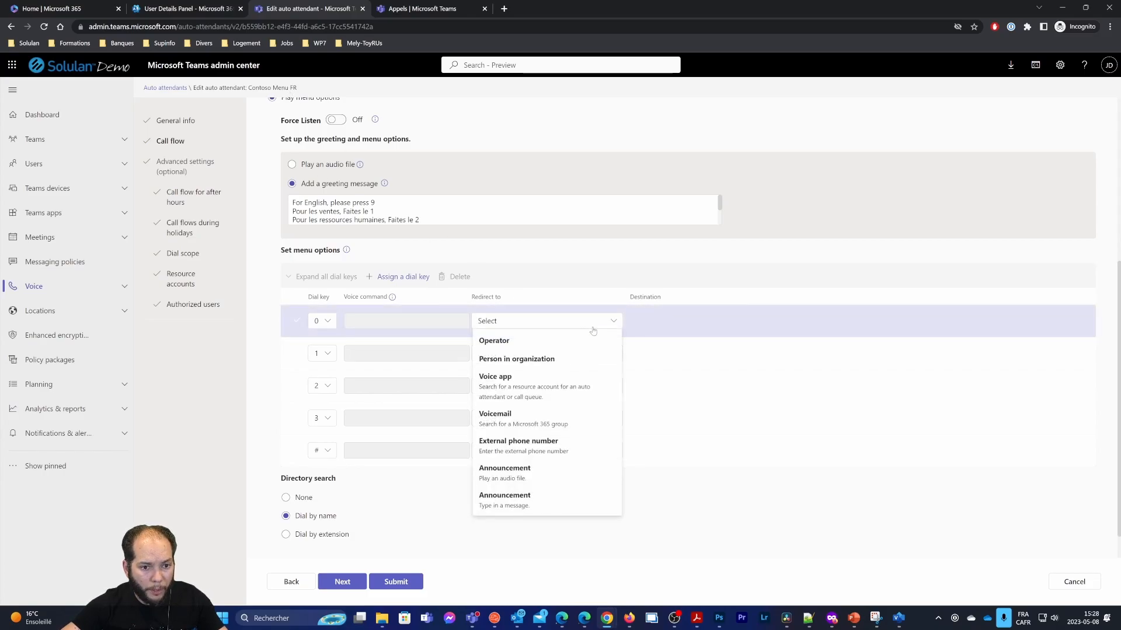
pyautogui.click(532, 391)
pyautogui.write('contoso')
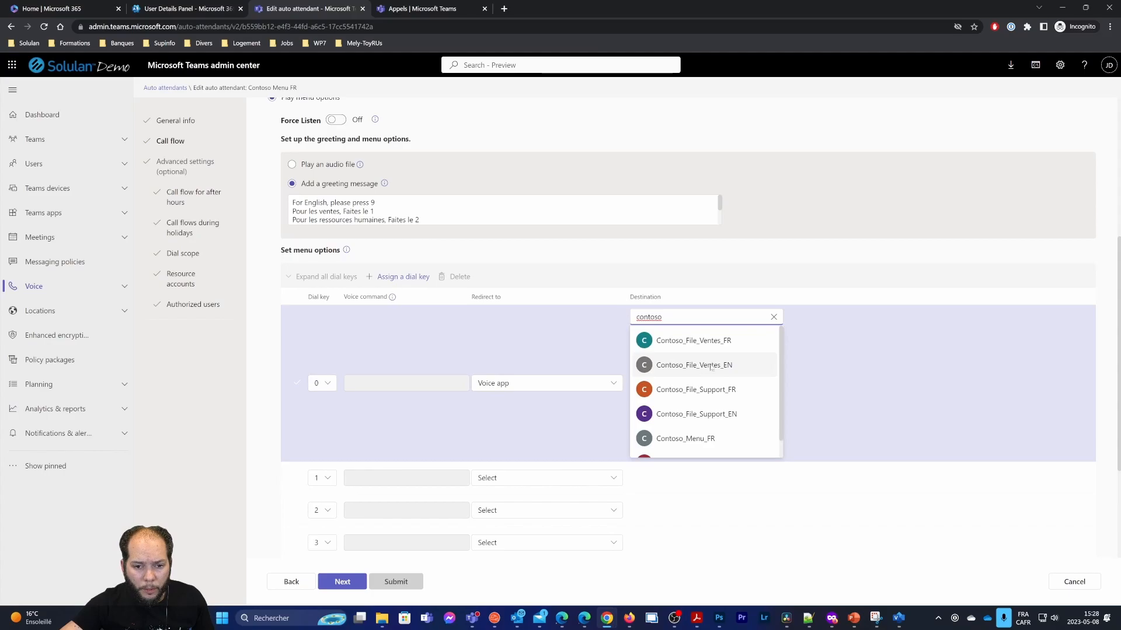
pyautogui.click(699, 341)
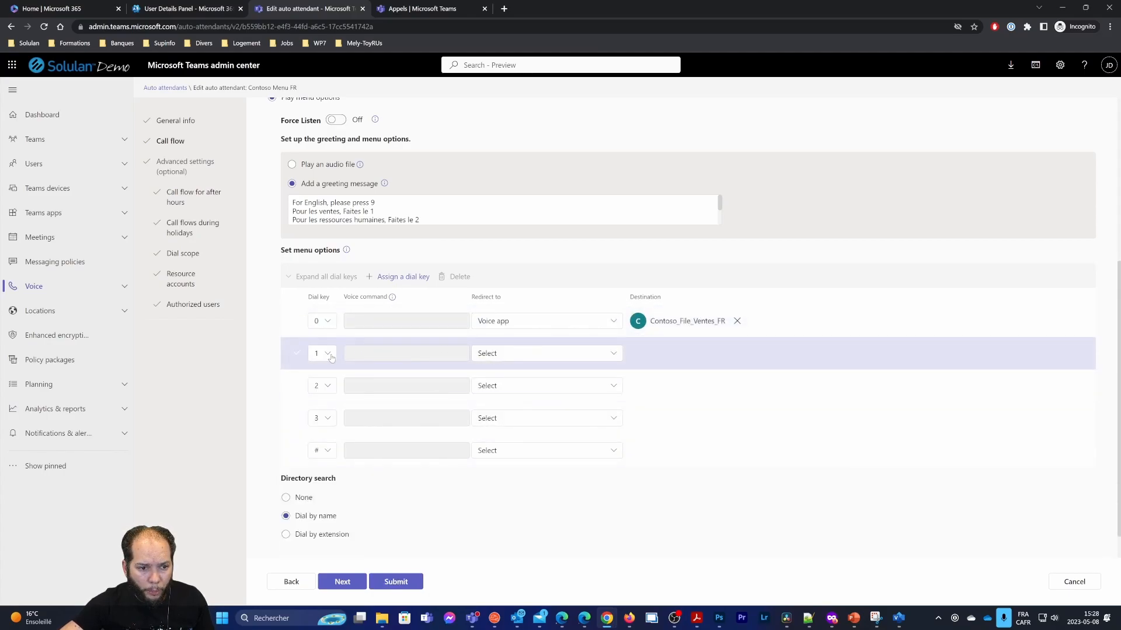
pyautogui.click(540, 355)
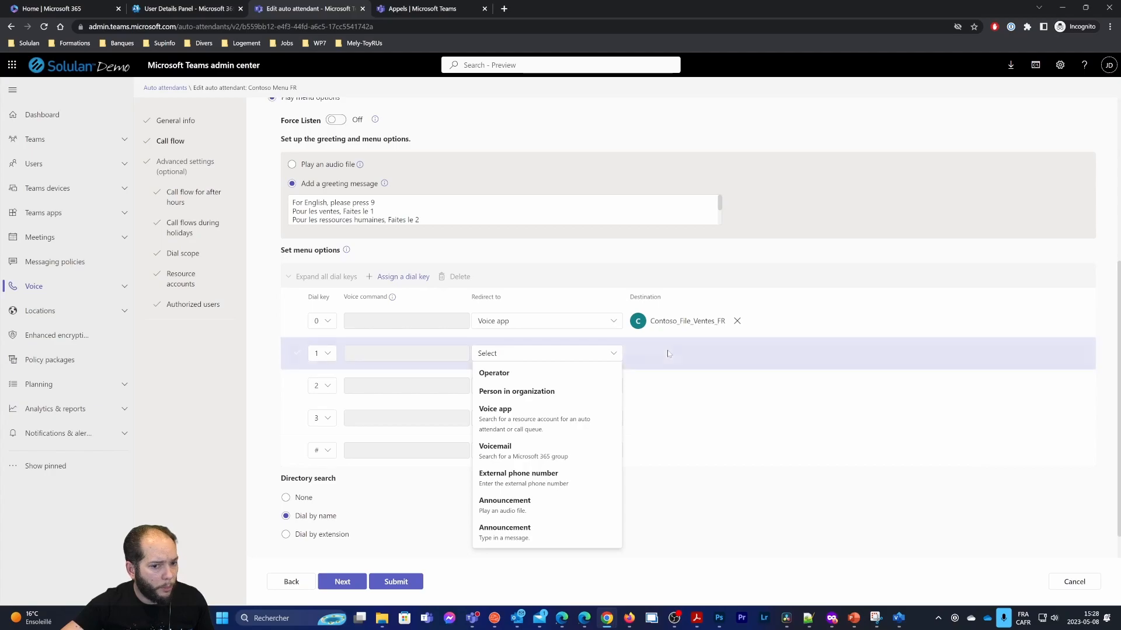
pyautogui.click(575, 328)
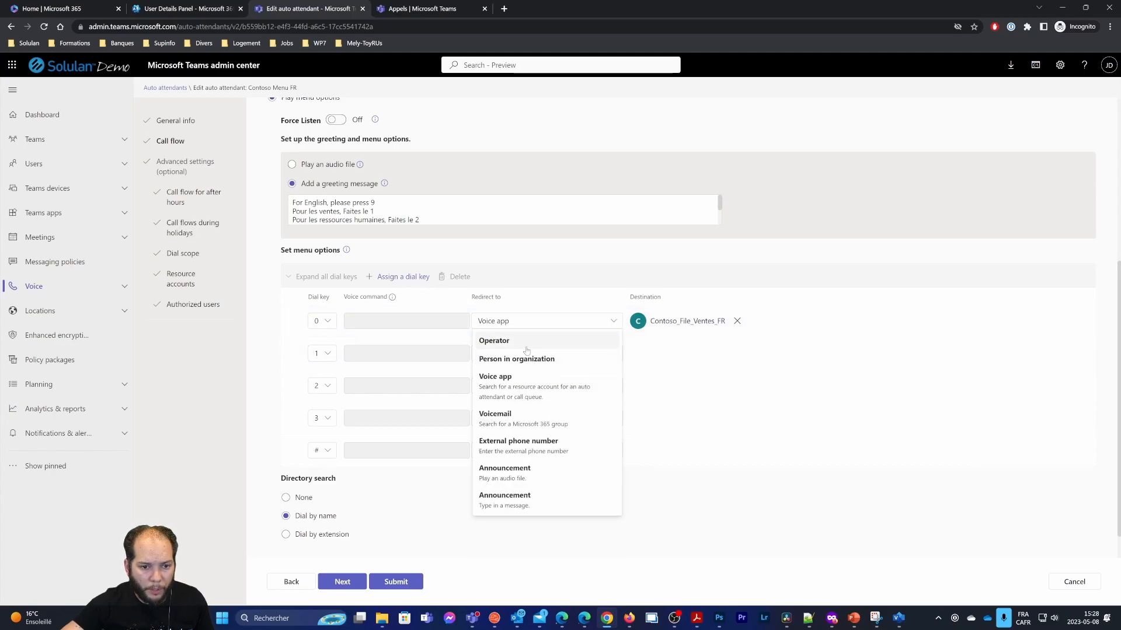
pyautogui.click(502, 341)
# Redirect dial key 1 to the Contoso_File_Ventes_FR voice app, found by searching 'cont'
pyautogui.click(508, 360)
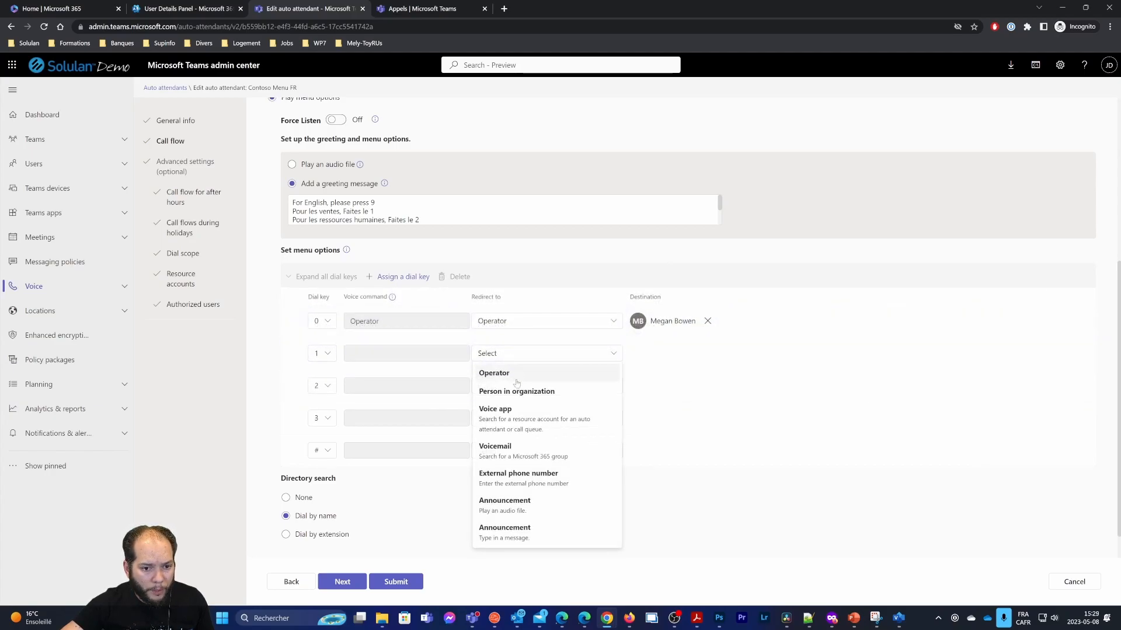
pyautogui.click(511, 413)
pyautogui.click(659, 360)
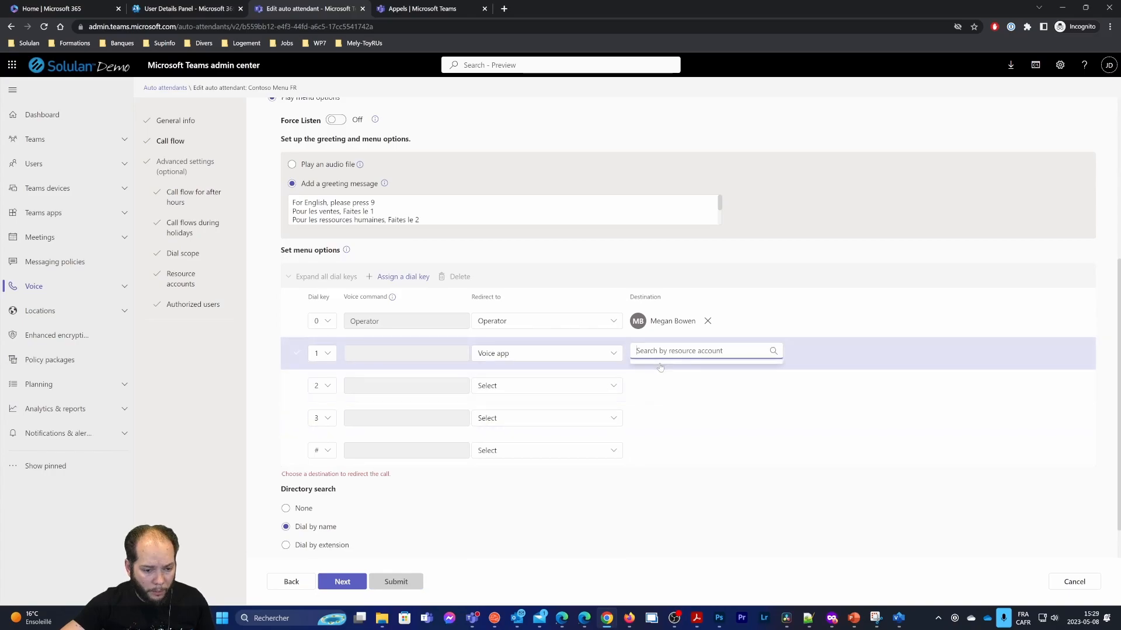
pyautogui.write('contos')
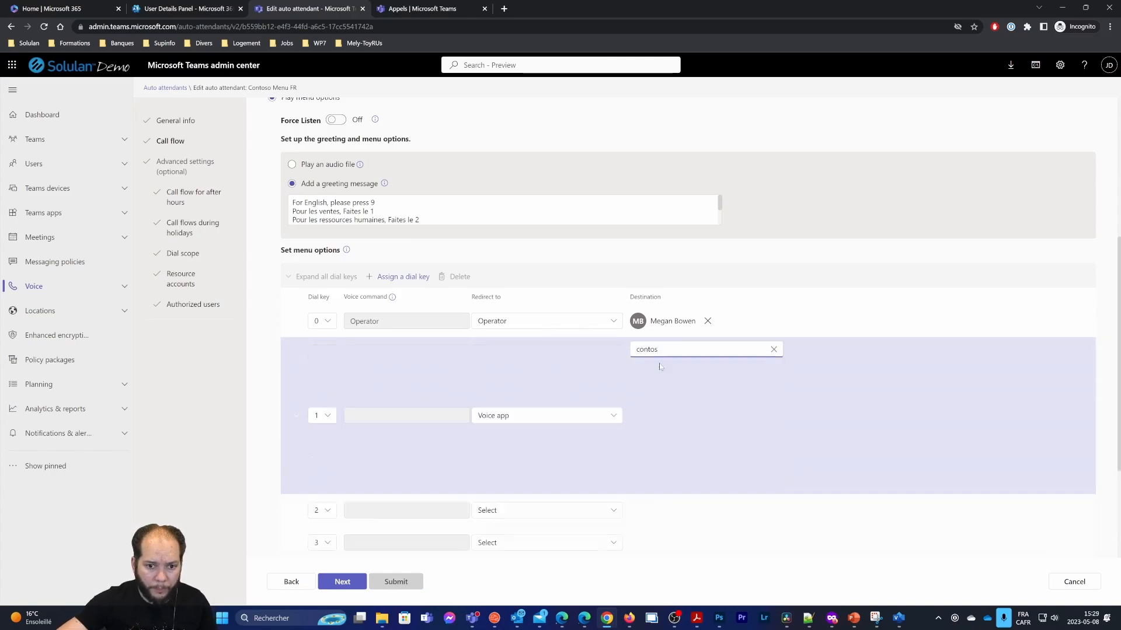
pyautogui.click(708, 380)
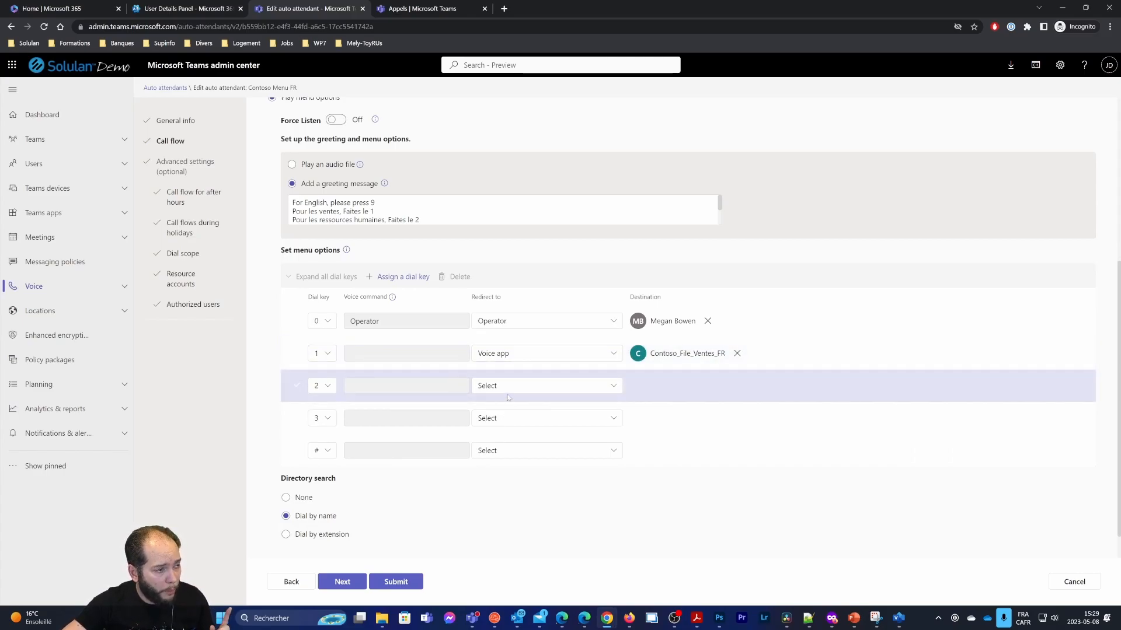
# Route dial key 2 to the human resources staff member in the organization
pyautogui.click(548, 392)
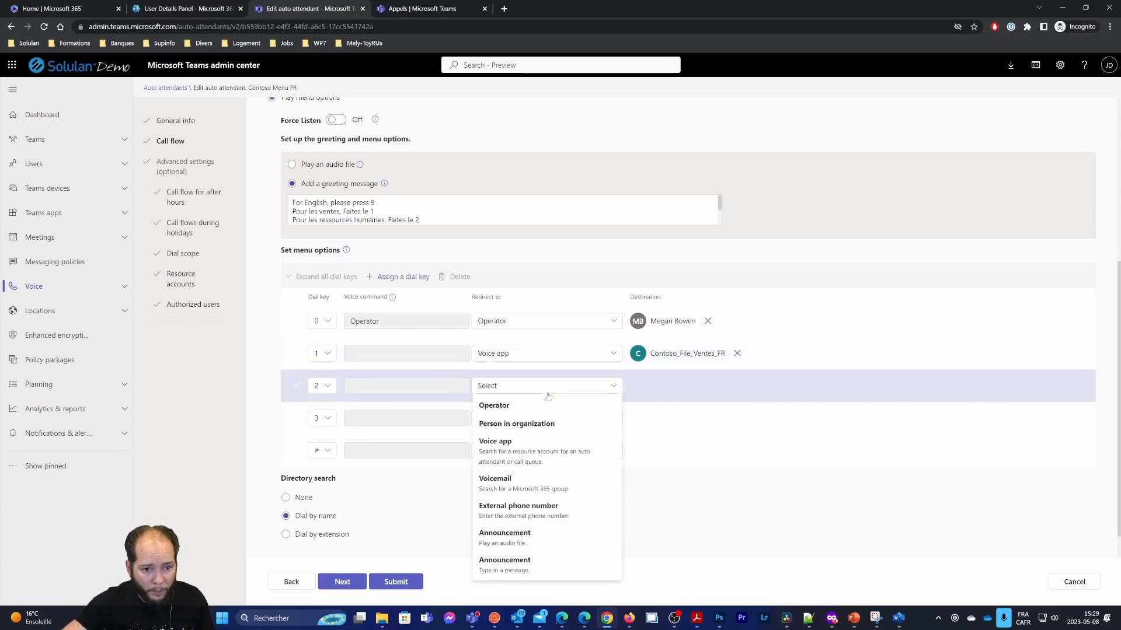
pyautogui.click(551, 430)
pyautogui.write('Lidi')
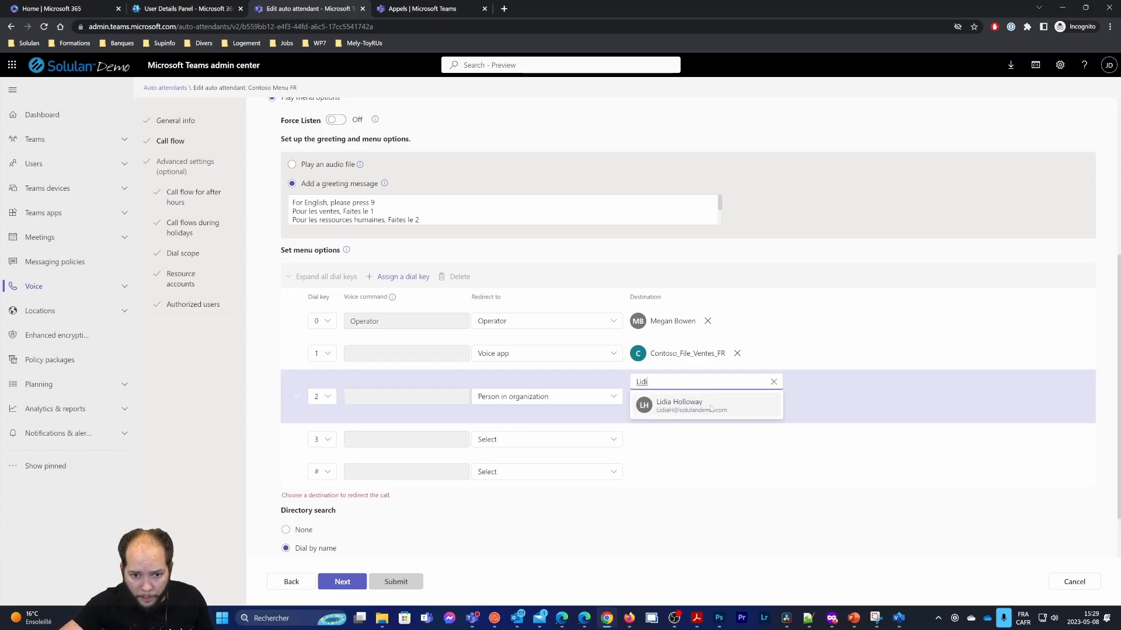
pyautogui.click(753, 407)
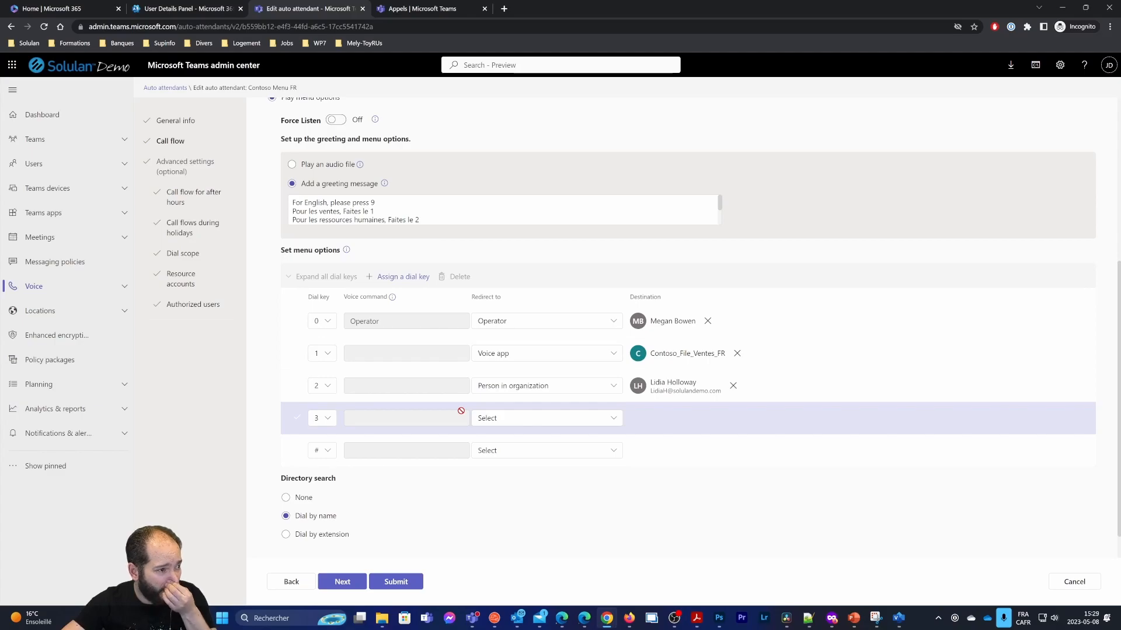
# Route dial key 3 to the Contoso_File_Support_FR voice app
pyautogui.click(538, 419)
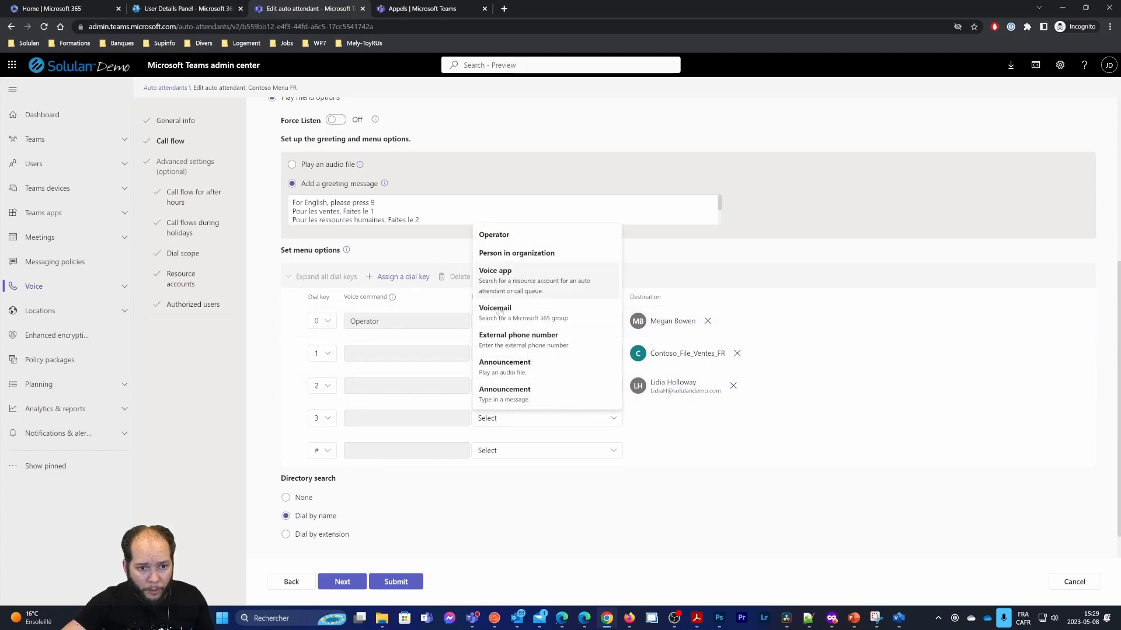
pyautogui.click(530, 270)
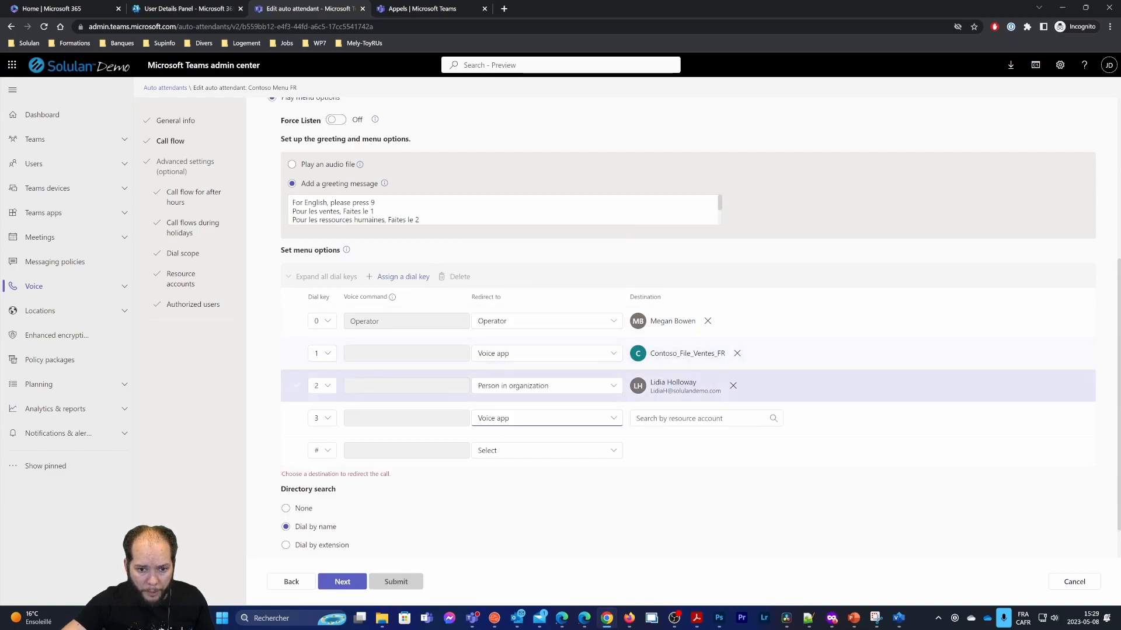
pyautogui.write('Contoso')
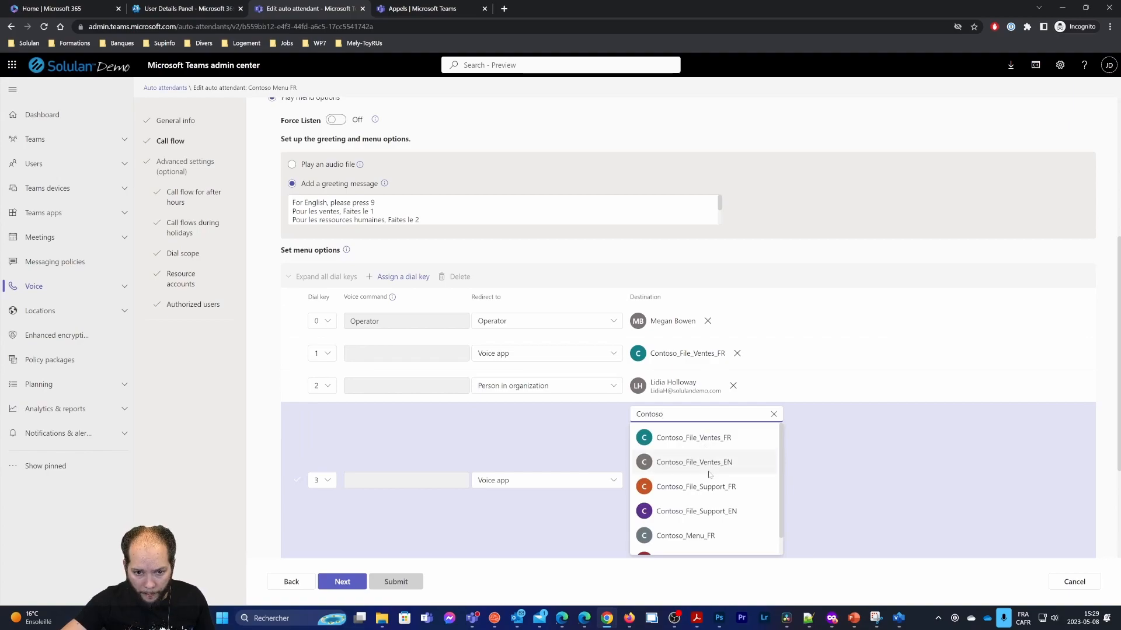
pyautogui.click(714, 493)
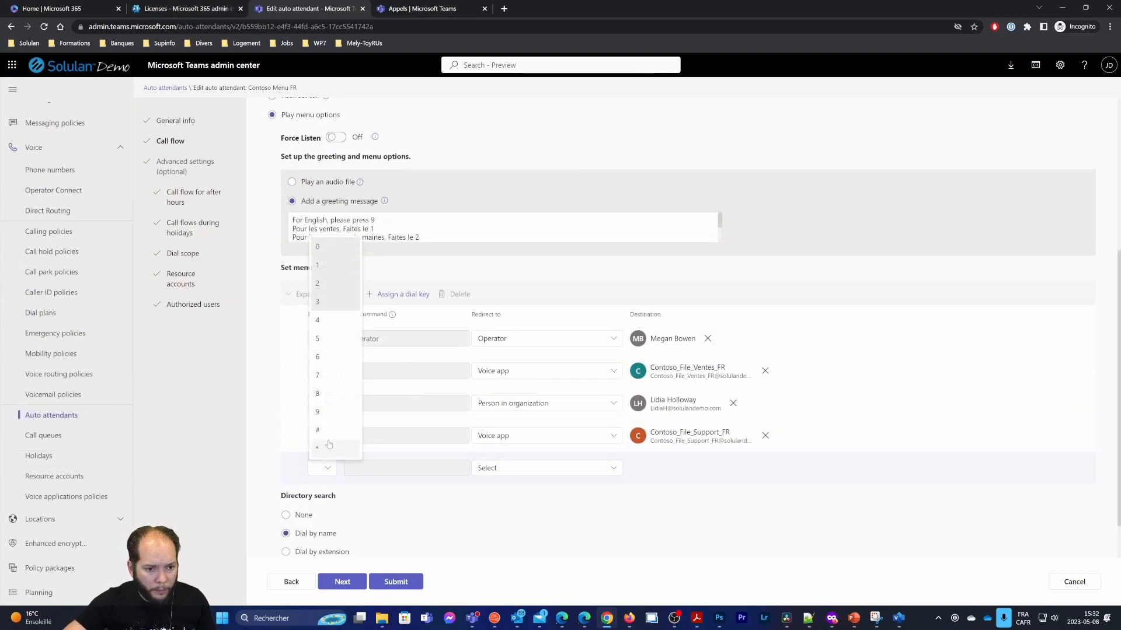
# Route the # key to the Contoso_Directory_FR voice app and bring the diagram PDF back
pyautogui.click(327, 431)
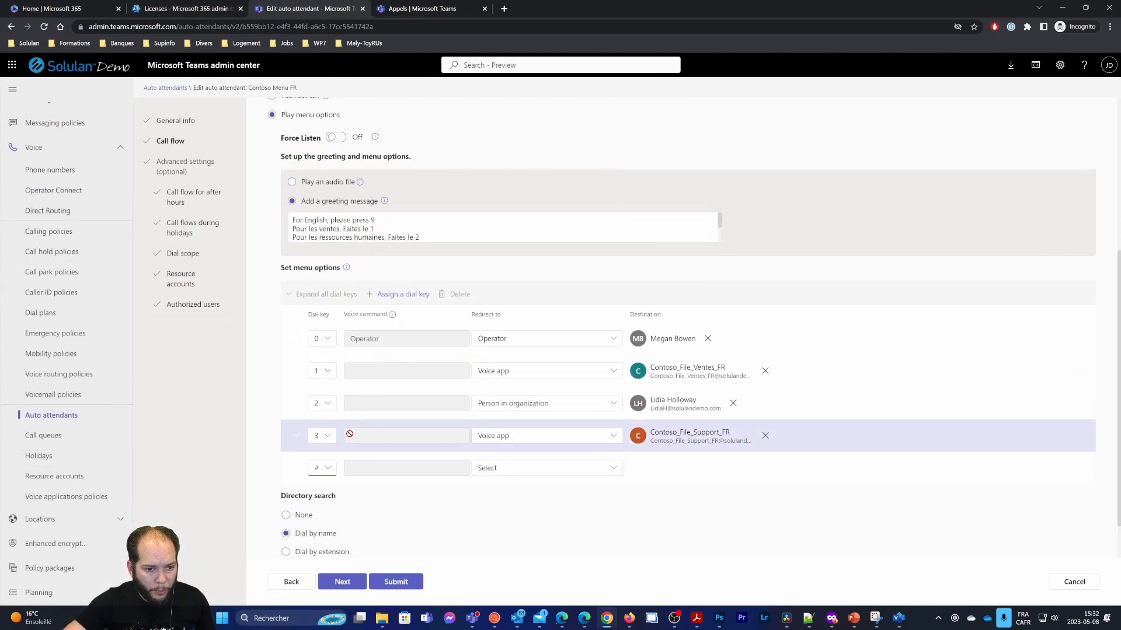
pyautogui.click(590, 468)
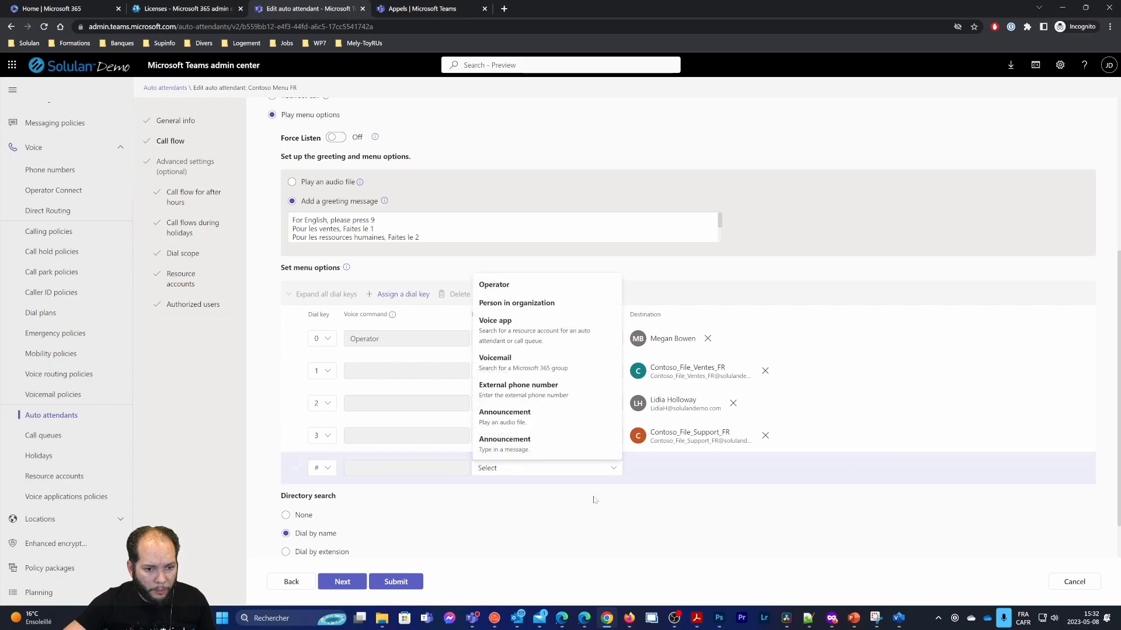
pyautogui.click(524, 324)
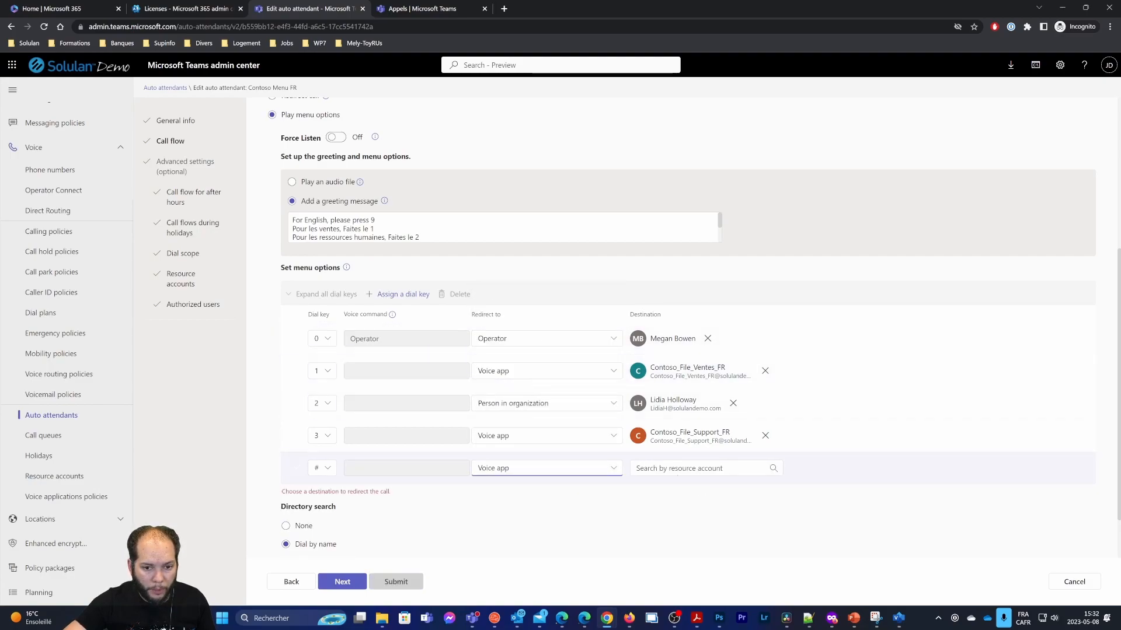
pyautogui.click(701, 468)
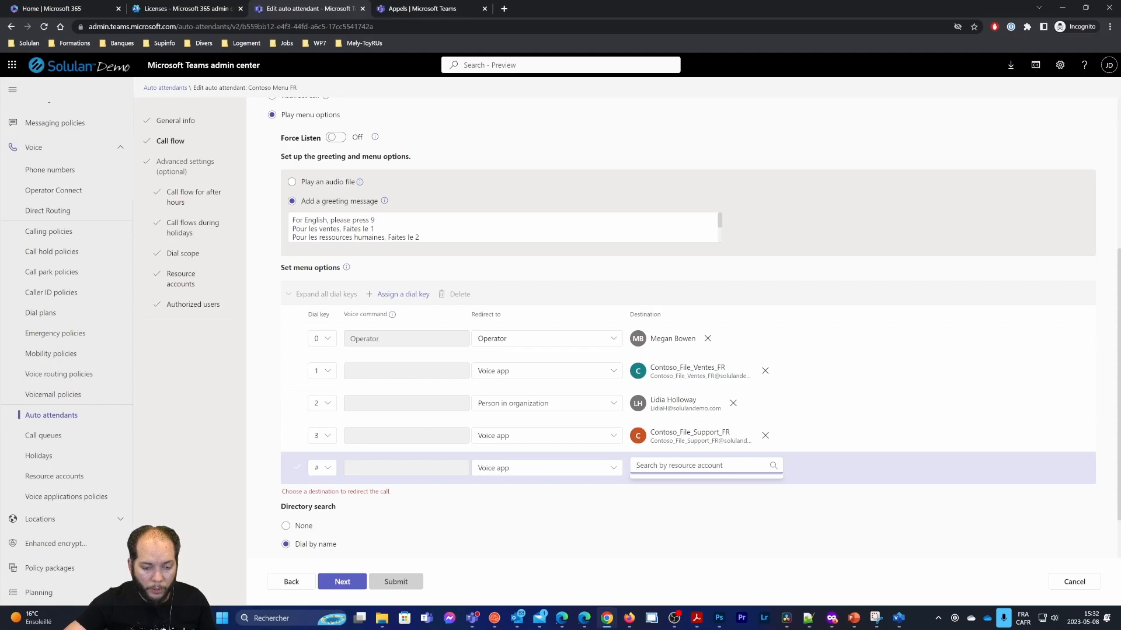
pyautogui.write('contoso')
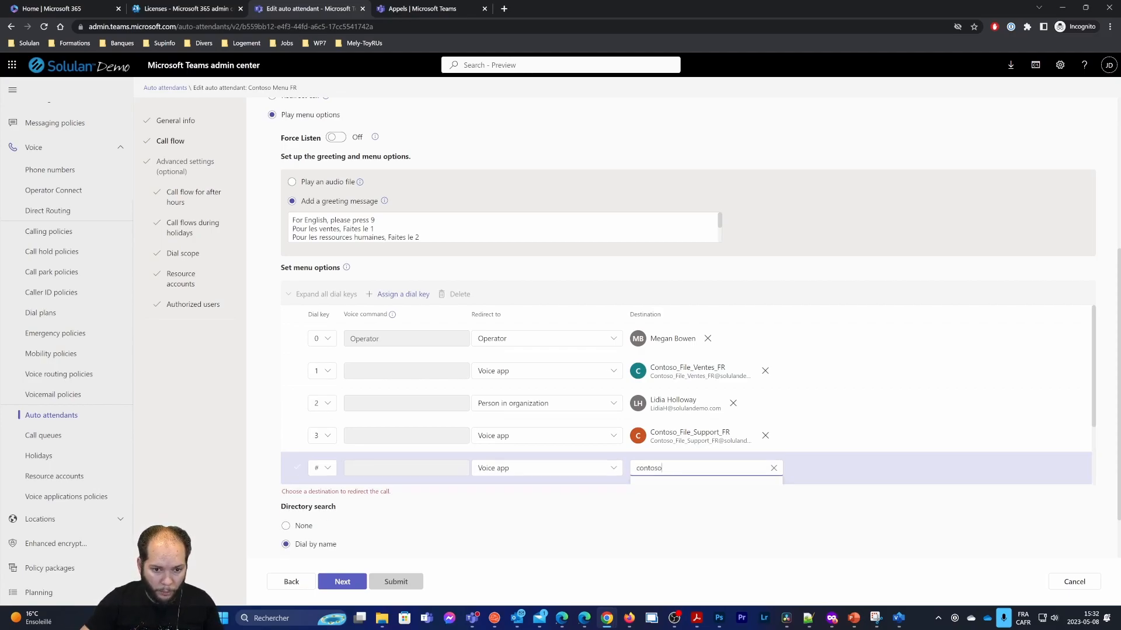
pyautogui.scroll(-2, 729, 517)
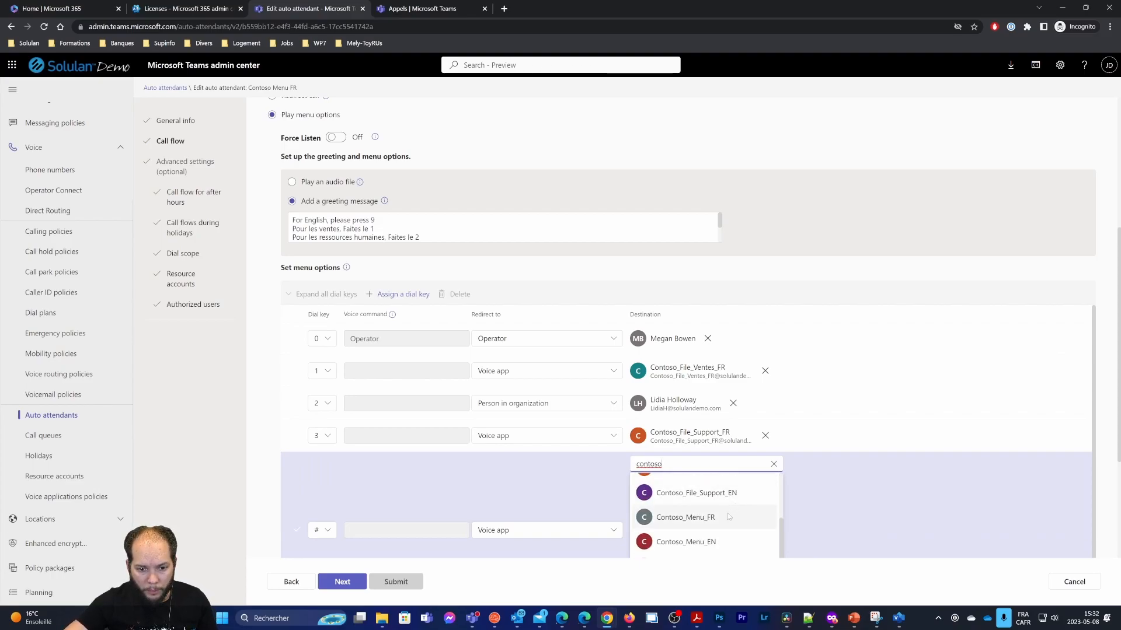
pyautogui.scroll(-1, 822, 516)
pyautogui.click(723, 535)
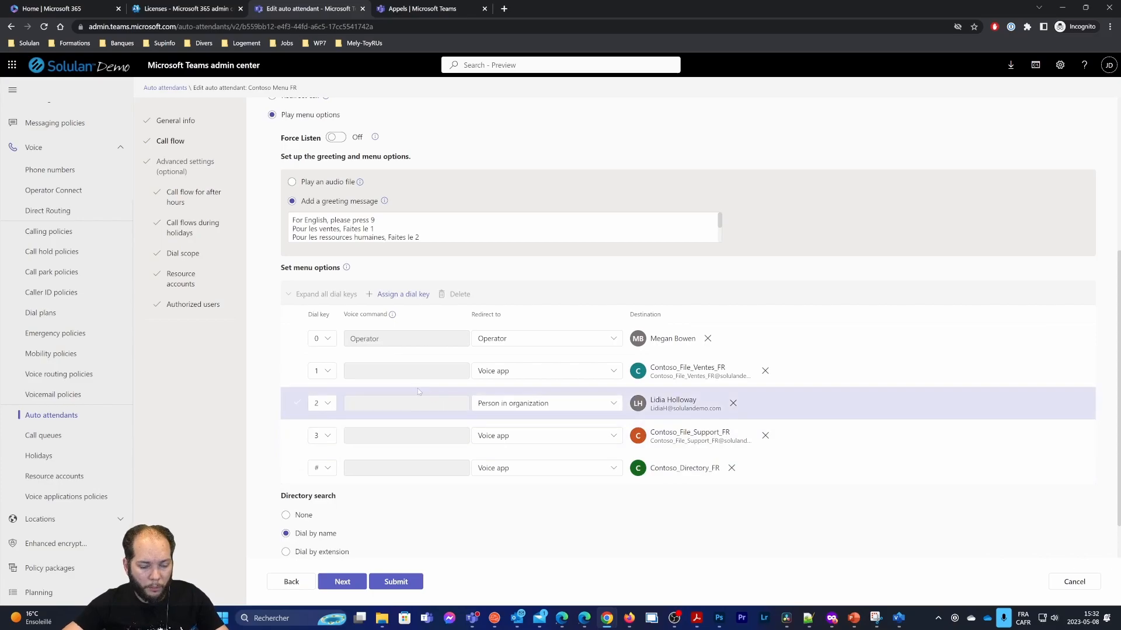
pyautogui.moveTo(0, 36); pyautogui.dragTo(728, 1)
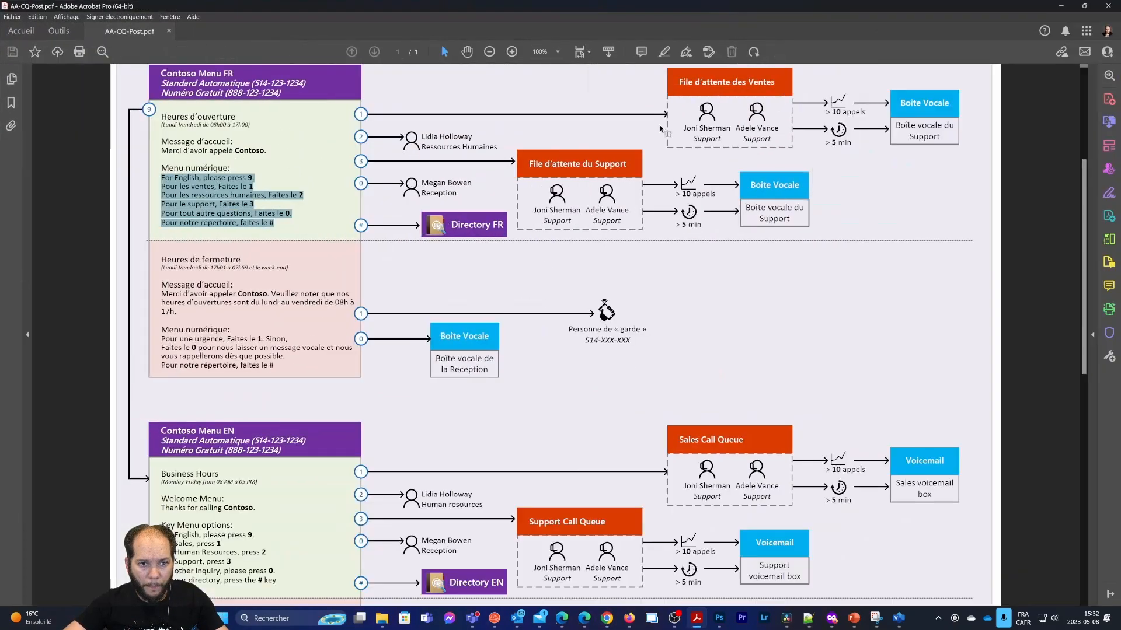
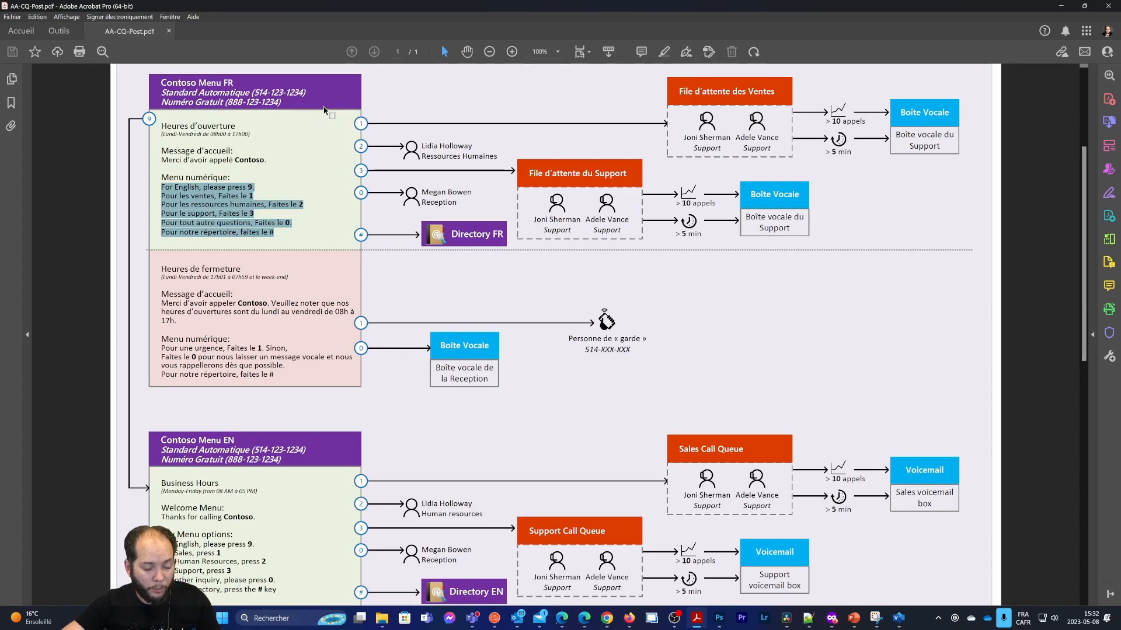
# Minimize the diagram PDF to bring back the Contoso Menu FR call flow page
pyautogui.click(1060, 6)
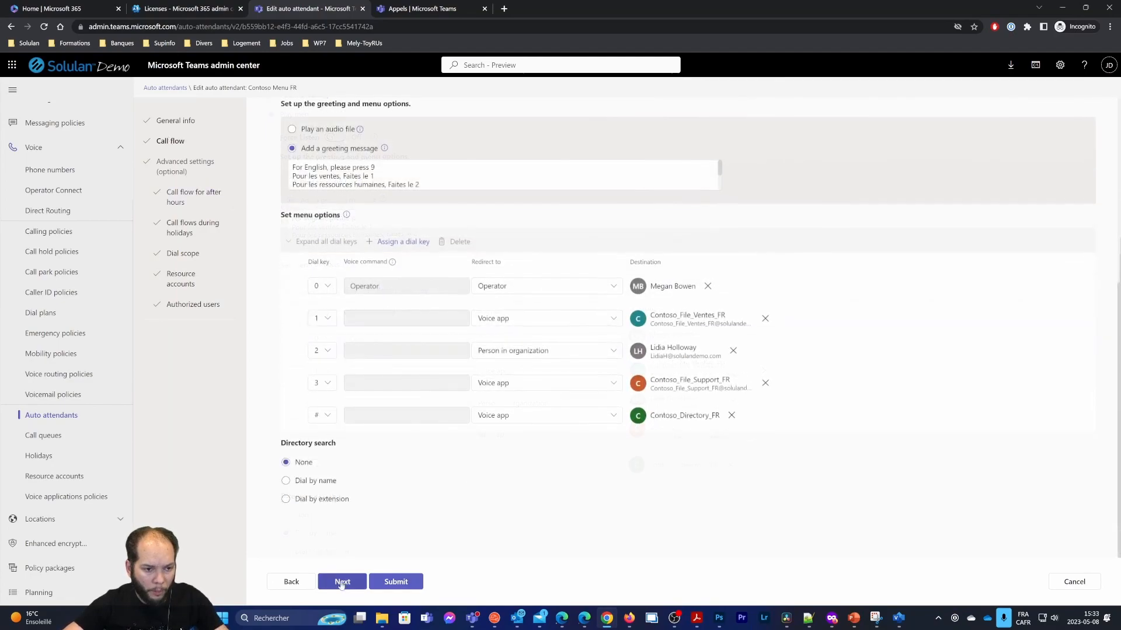
# Move to business hours and set Monday and Tuesday to 8:00 AM–5:00 PM
pyautogui.click(342, 582)
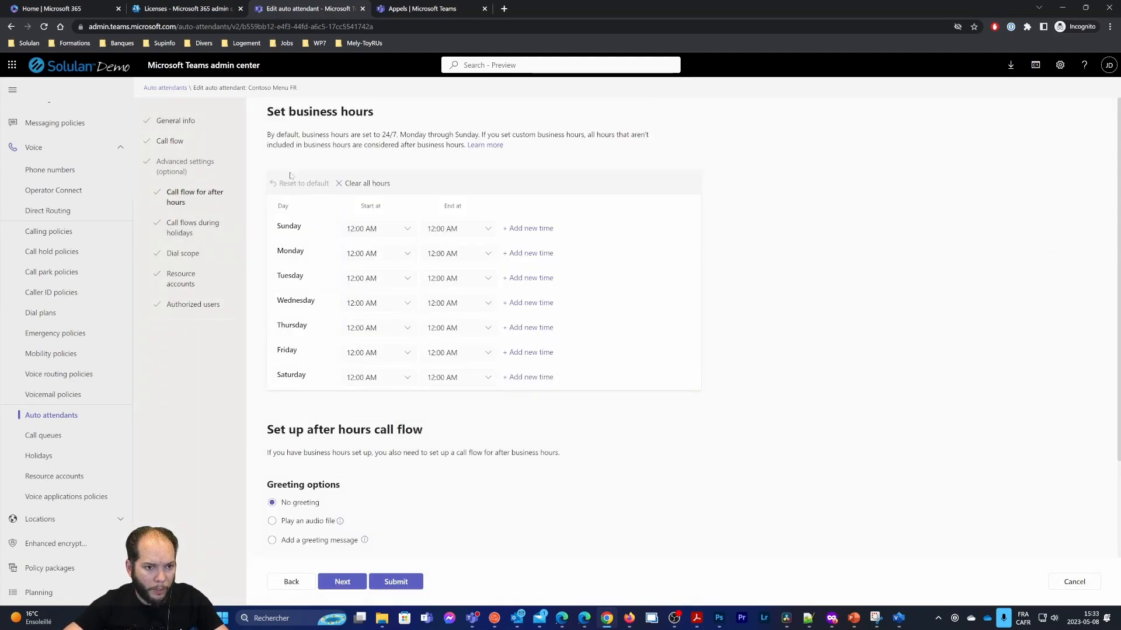
pyautogui.moveTo(268, 112); pyautogui.dragTo(374, 112)
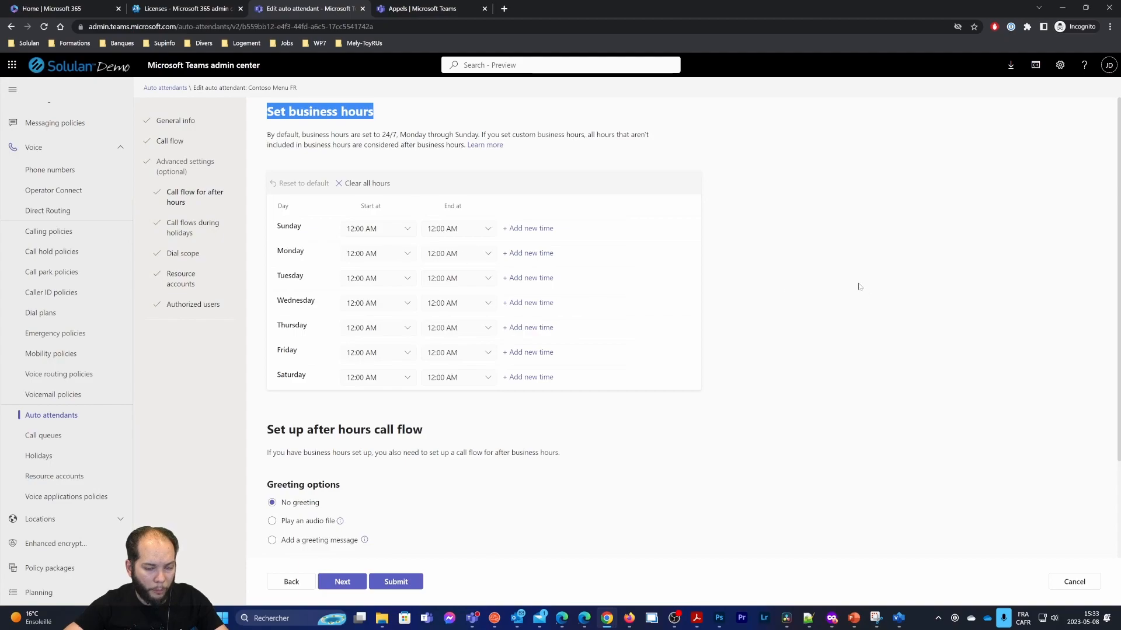
pyautogui.click(888, 323)
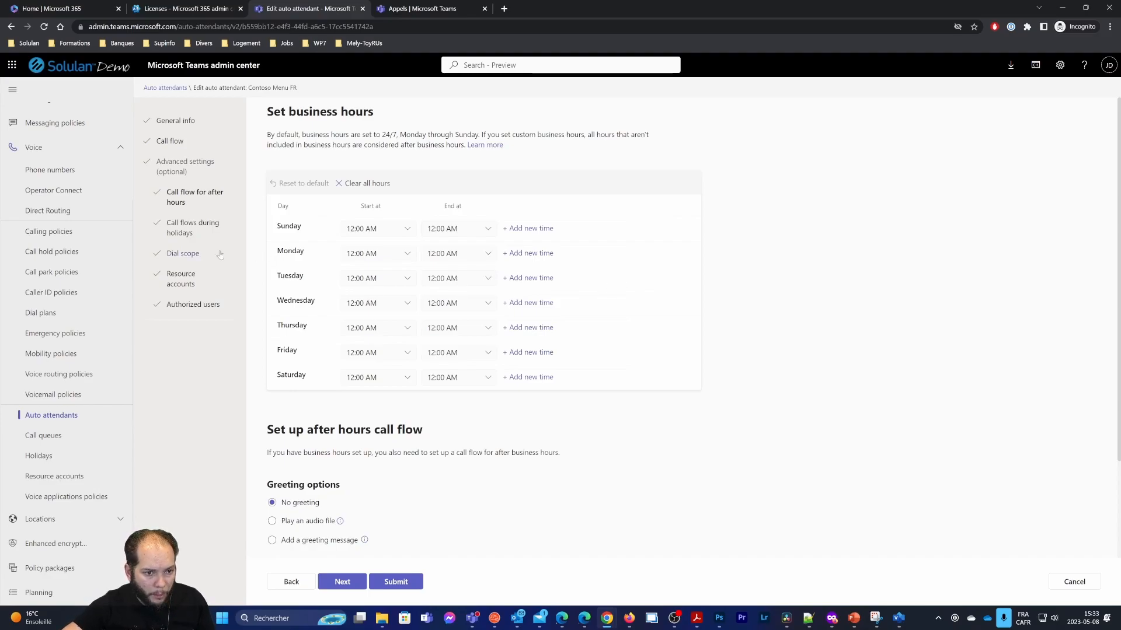
pyautogui.click(407, 253)
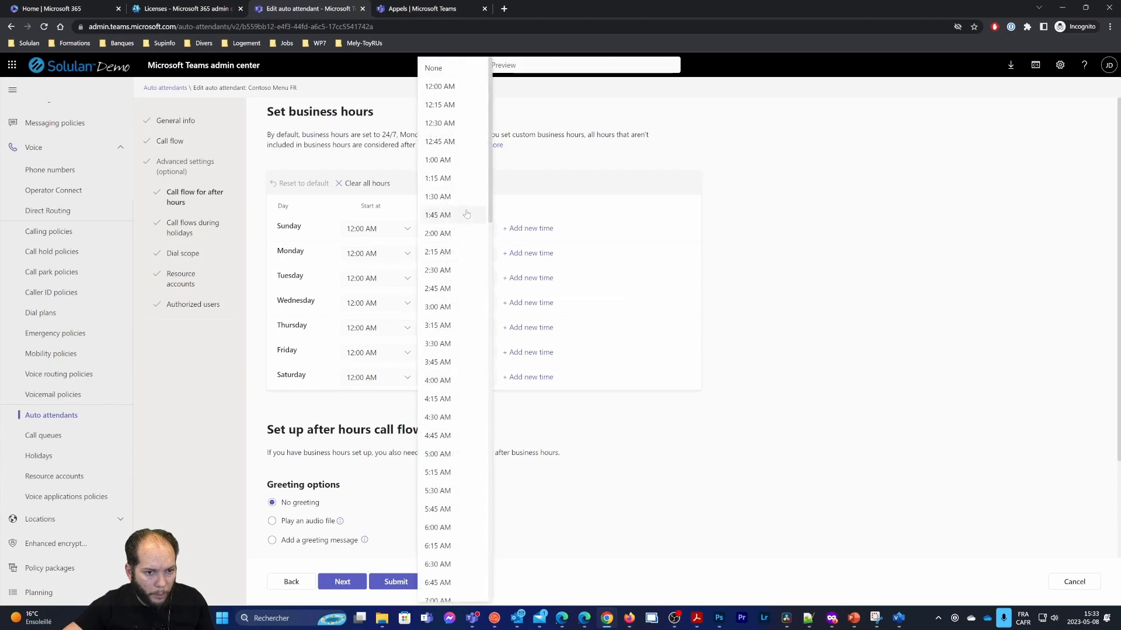
pyautogui.scroll(-3, 459, 362)
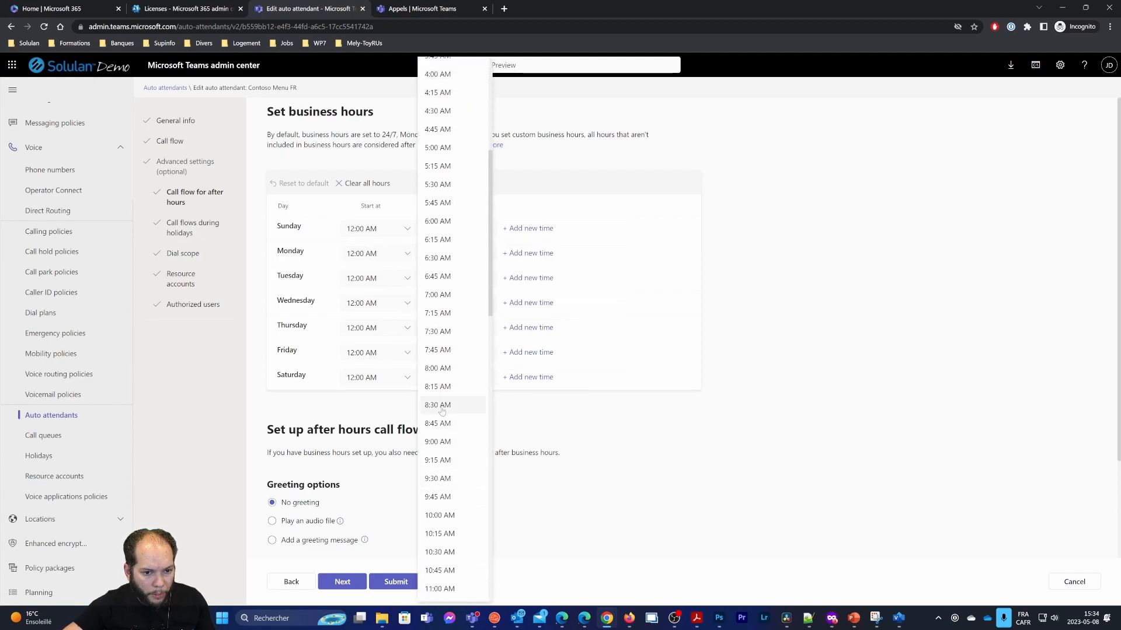
pyautogui.click(435, 378)
pyautogui.click(455, 258)
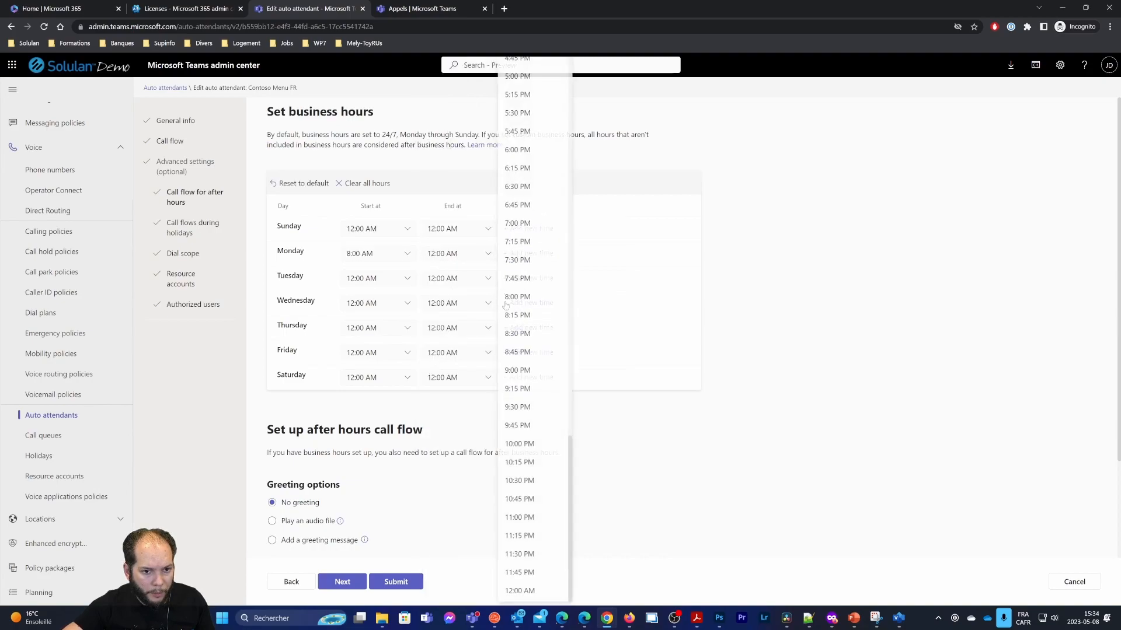
pyautogui.scroll(-2, 541, 408)
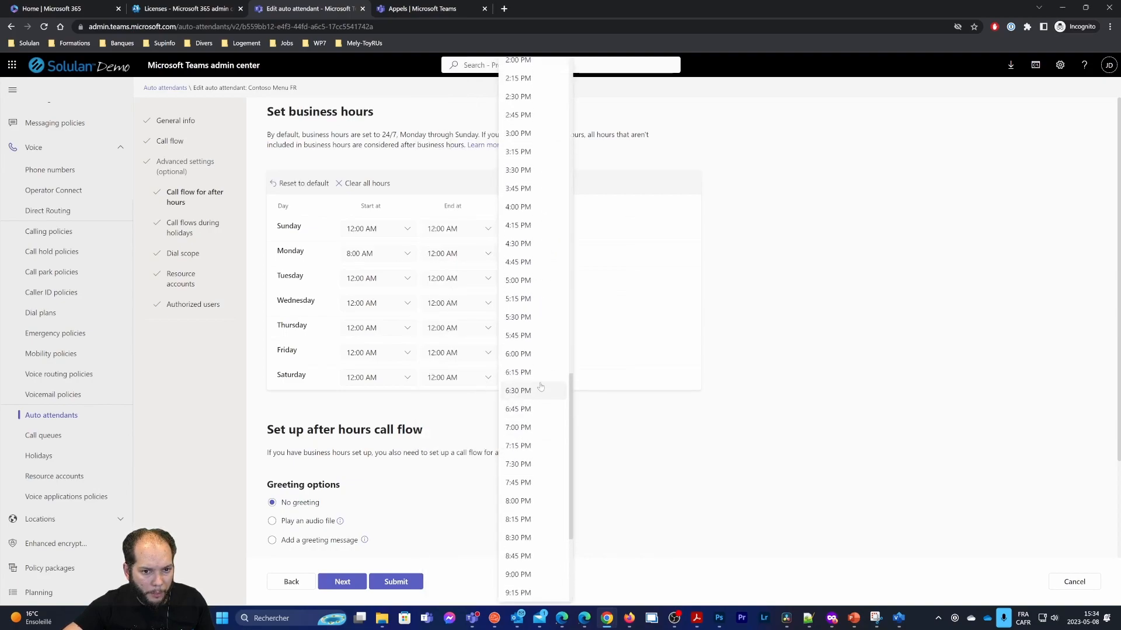
pyautogui.click(540, 281)
pyautogui.click(389, 279)
pyautogui.scroll(-3, 442, 467)
pyautogui.click(443, 477)
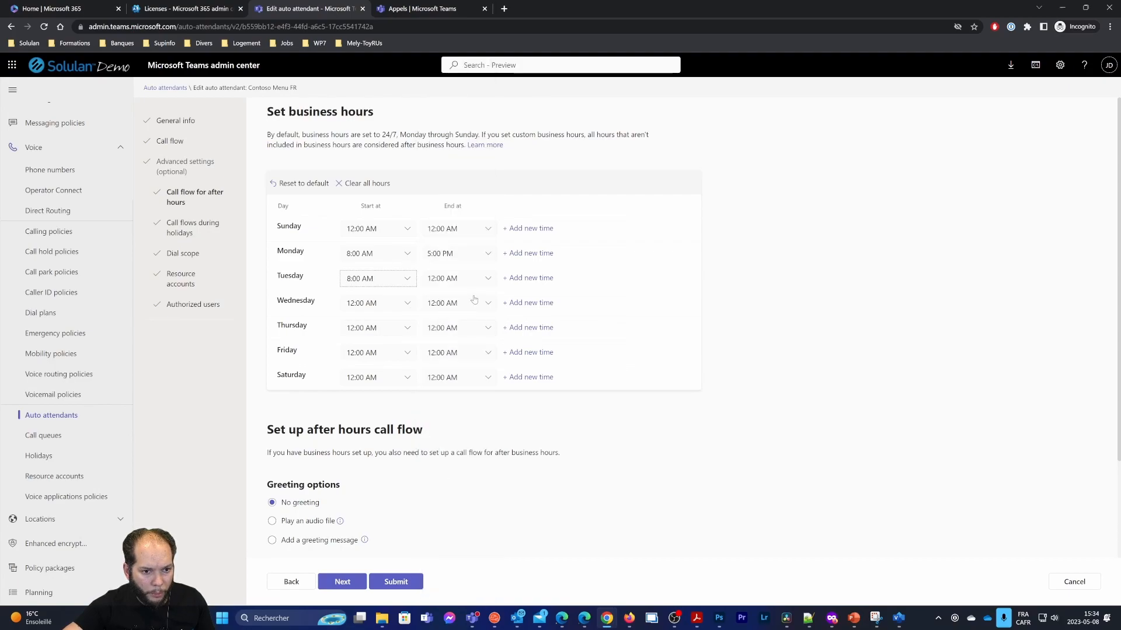
pyautogui.click(467, 279)
pyautogui.scroll(3, 524, 447)
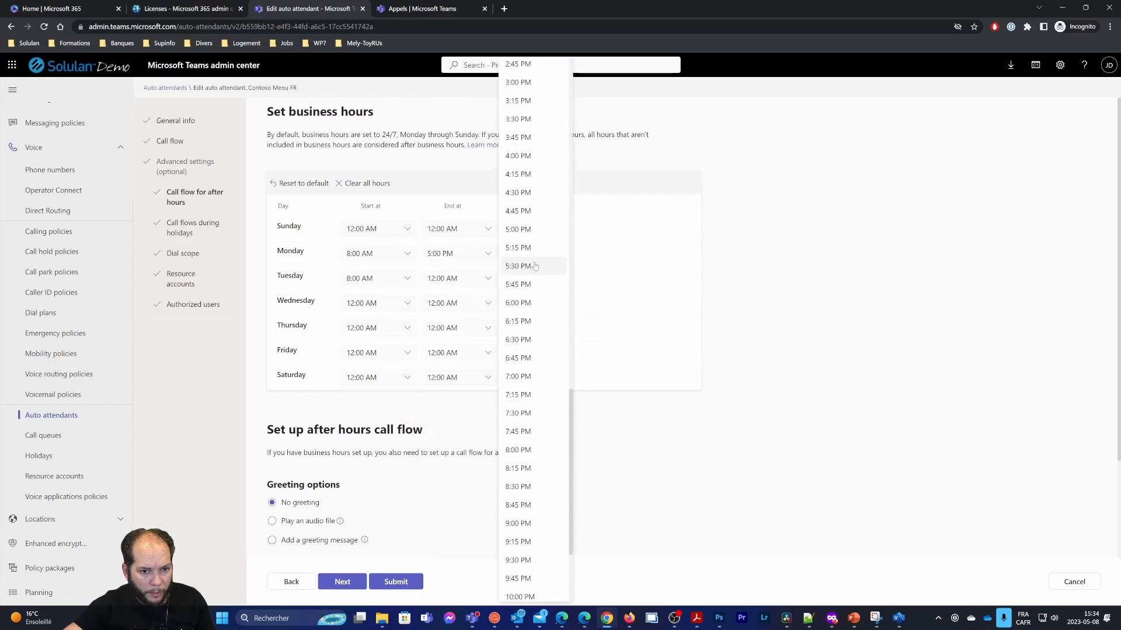
pyautogui.click(528, 229)
# Set Wednesday, Thursday and Friday business hours to 8:00 AM–5:00 PM
pyautogui.click(366, 301)
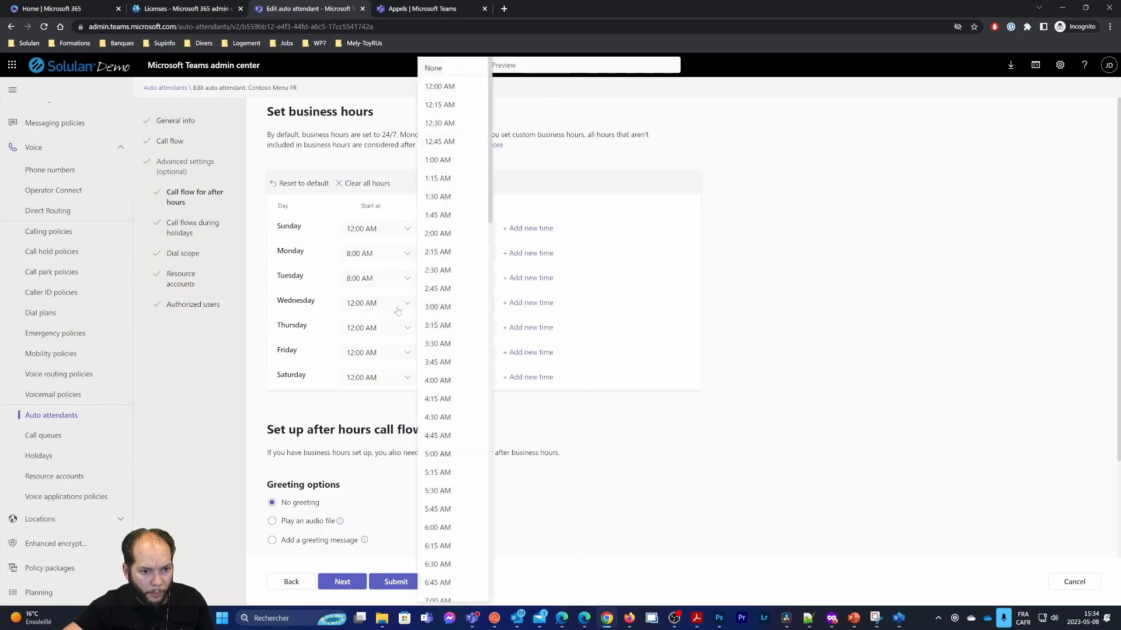
pyautogui.scroll(-2, 438, 463)
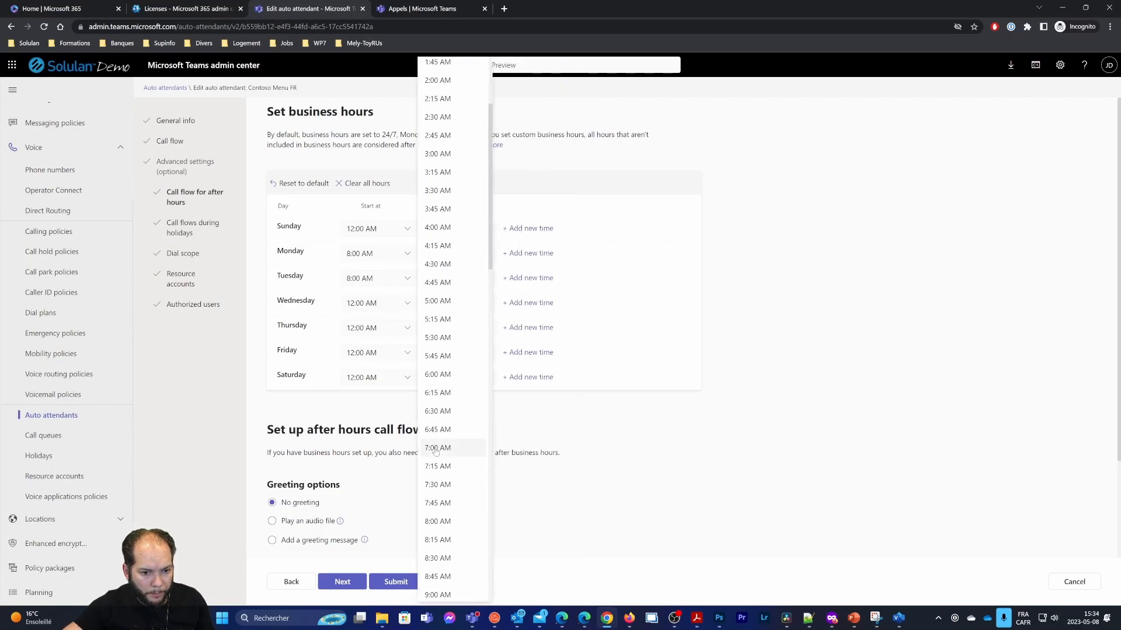
pyautogui.click(439, 522)
pyautogui.click(471, 297)
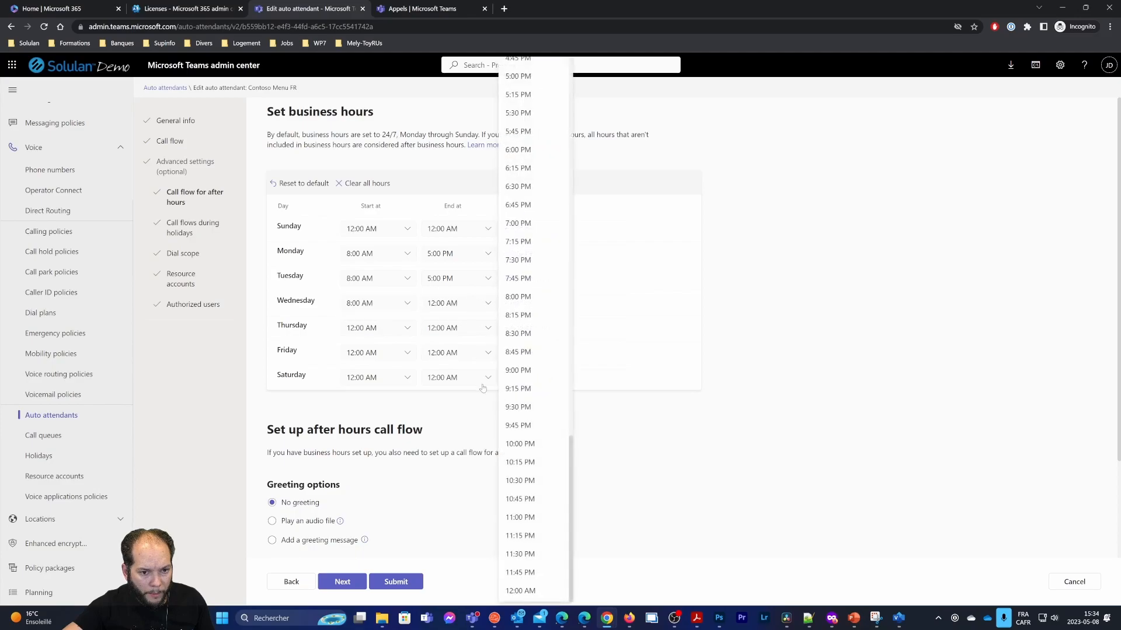
pyautogui.scroll(3, 525, 298)
pyautogui.scroll(2, 526, 281)
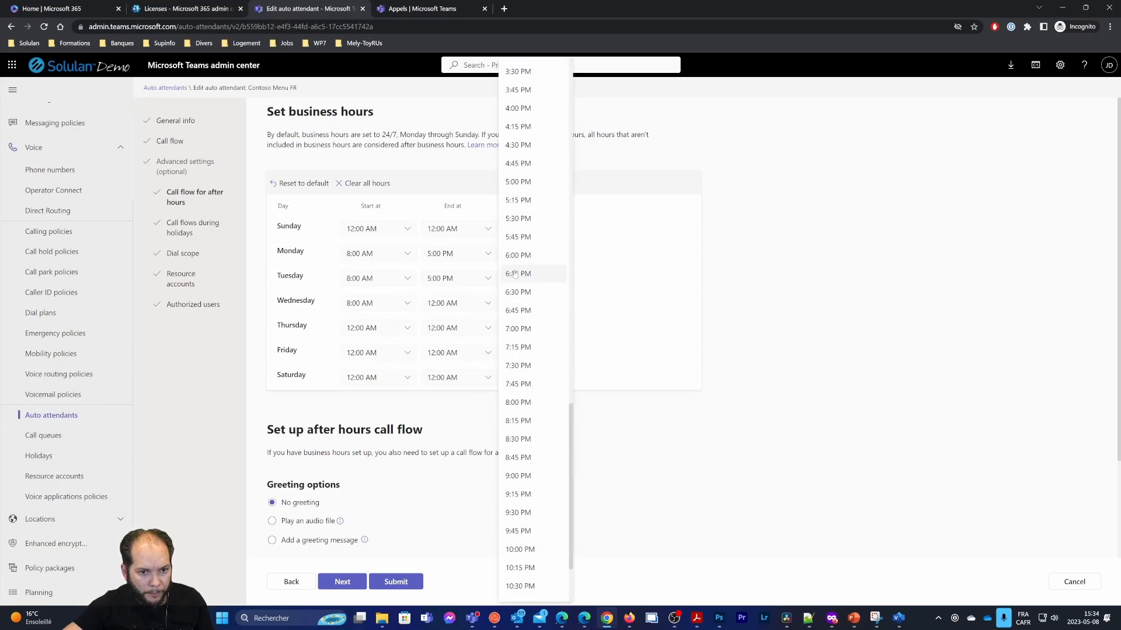
pyautogui.click(521, 233)
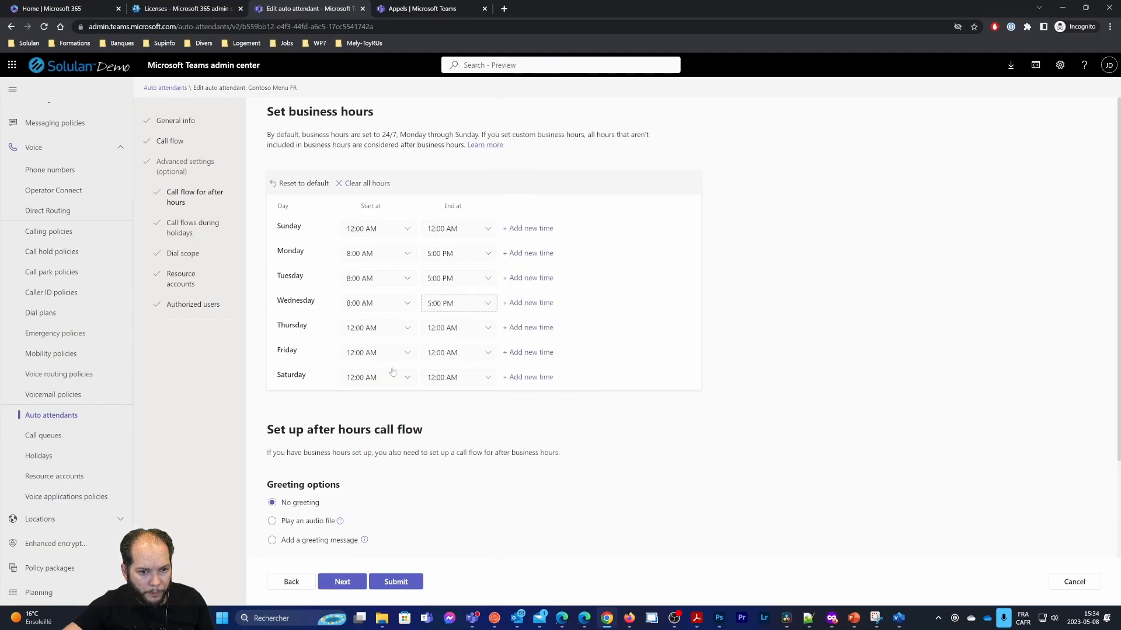
pyautogui.click(386, 330)
pyautogui.scroll(-3, 467, 461)
pyautogui.click(446, 470)
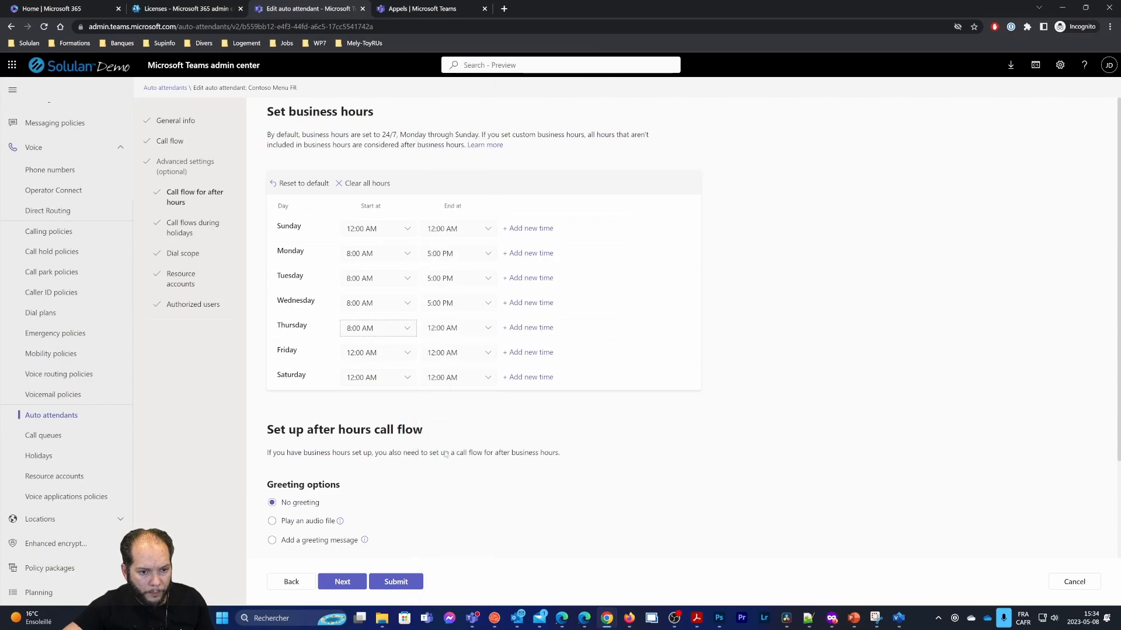
pyautogui.click(470, 333)
pyautogui.scroll(-1, 525, 470)
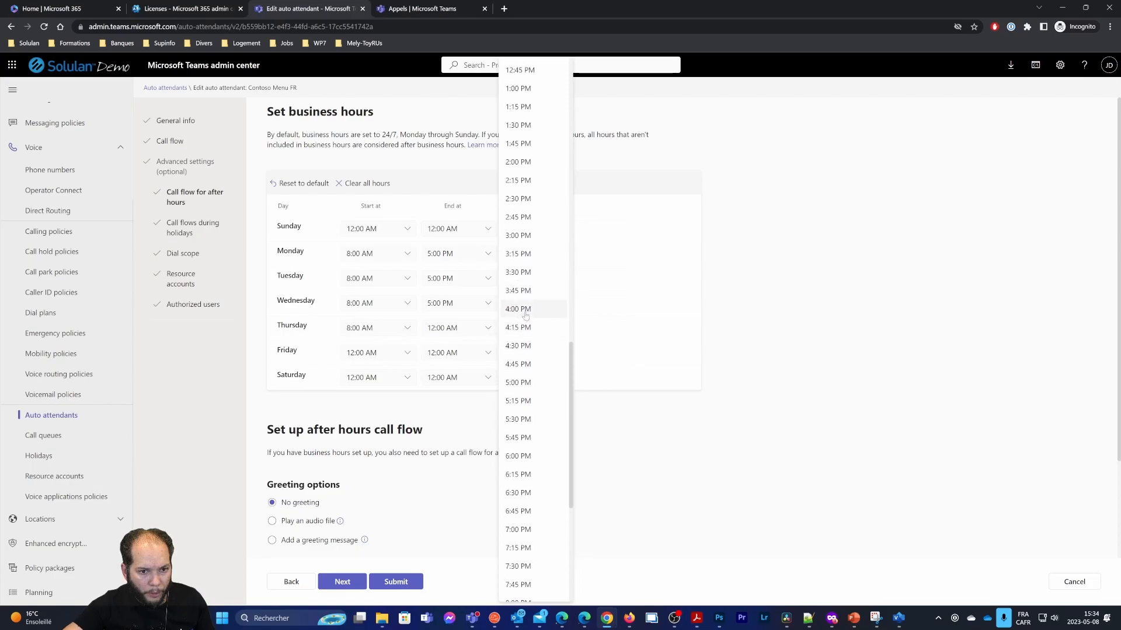
pyautogui.click(525, 382)
pyautogui.click(407, 353)
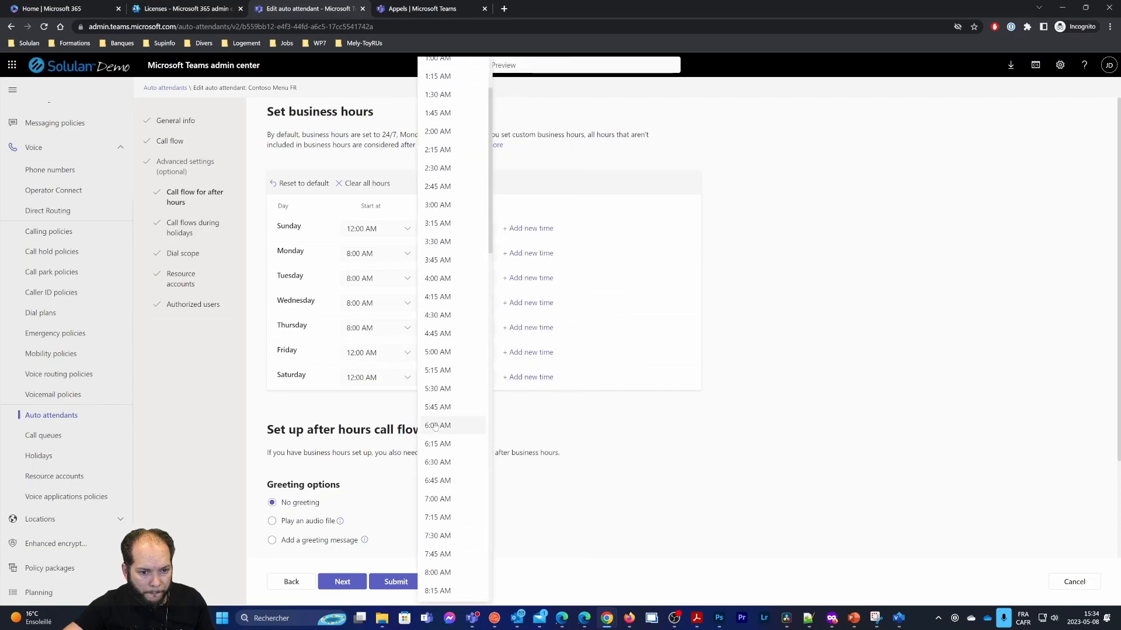
pyautogui.scroll(-2, 450, 462)
pyautogui.click(439, 472)
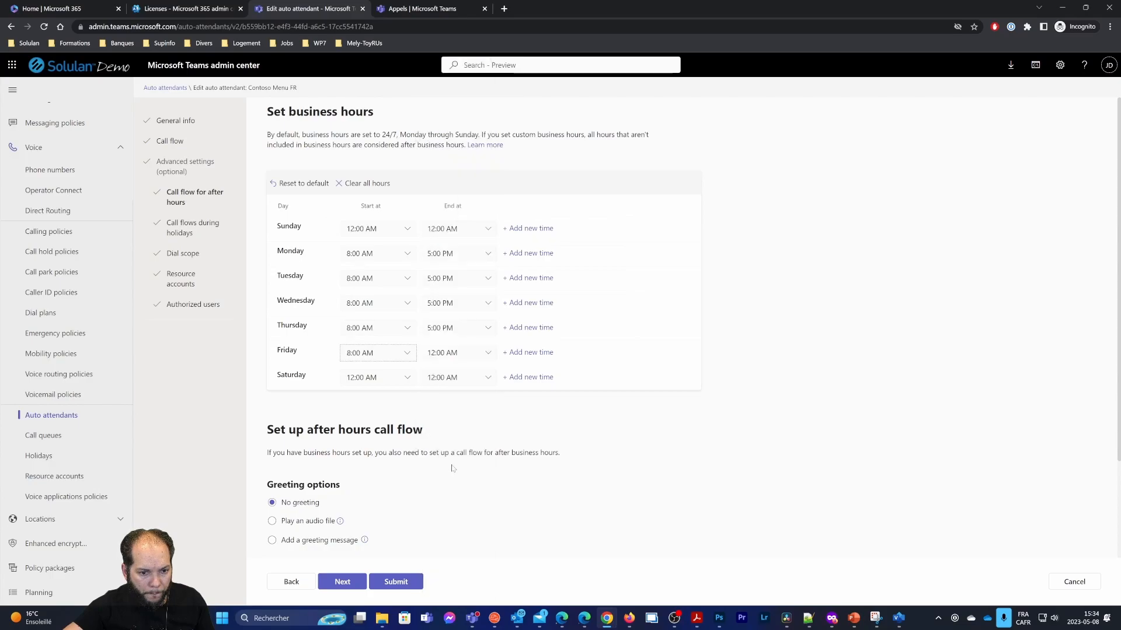
pyautogui.click(481, 354)
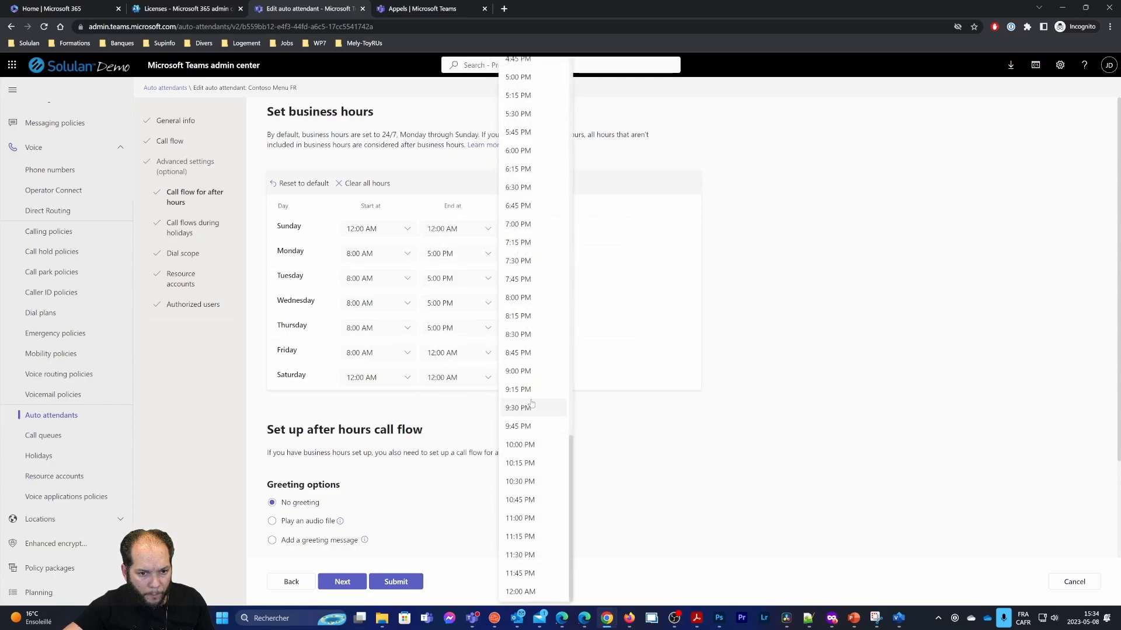
pyautogui.scroll(2, 523, 360)
pyautogui.click(521, 280)
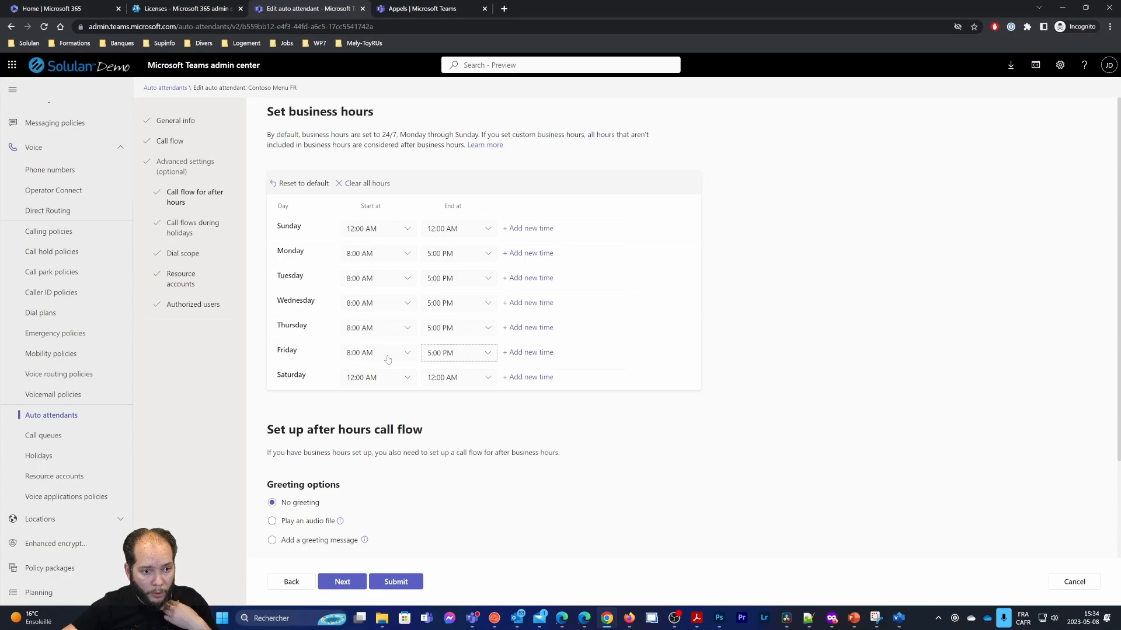
pyautogui.moveTo(267, 429); pyautogui.dragTo(423, 429)
pyautogui.click(453, 431)
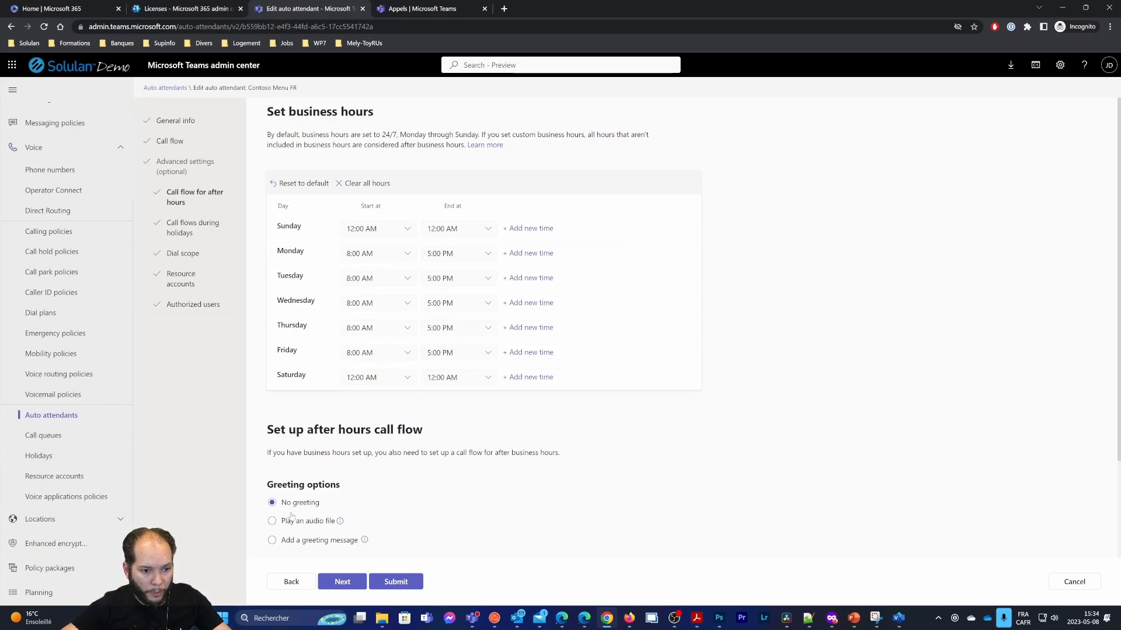
pyautogui.scroll(-3, 336, 534)
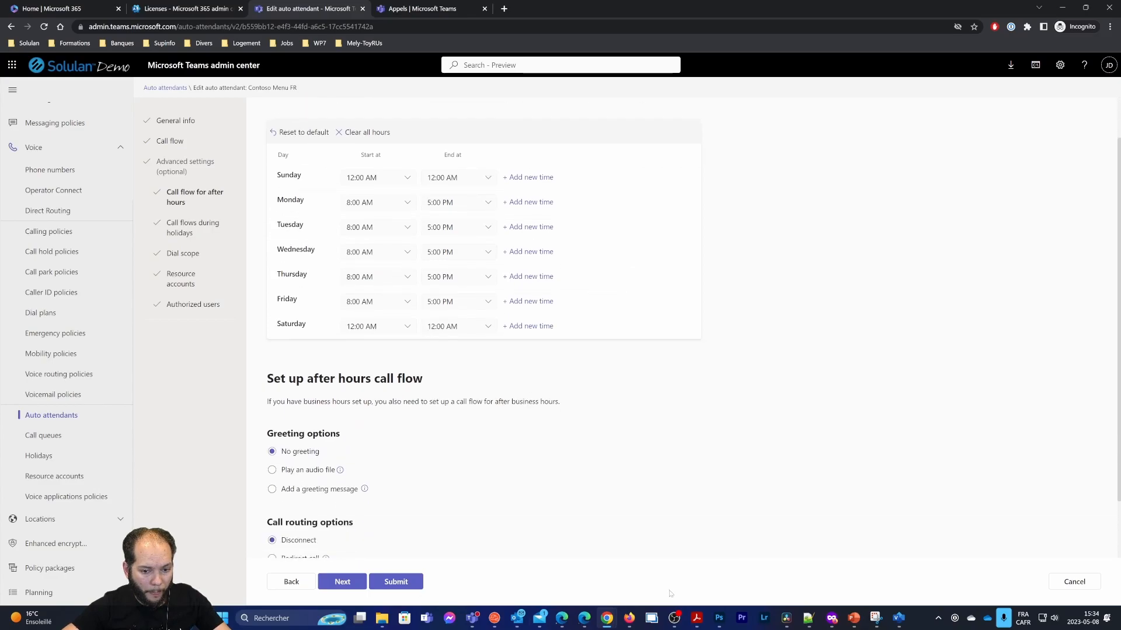
pyautogui.click(696, 618)
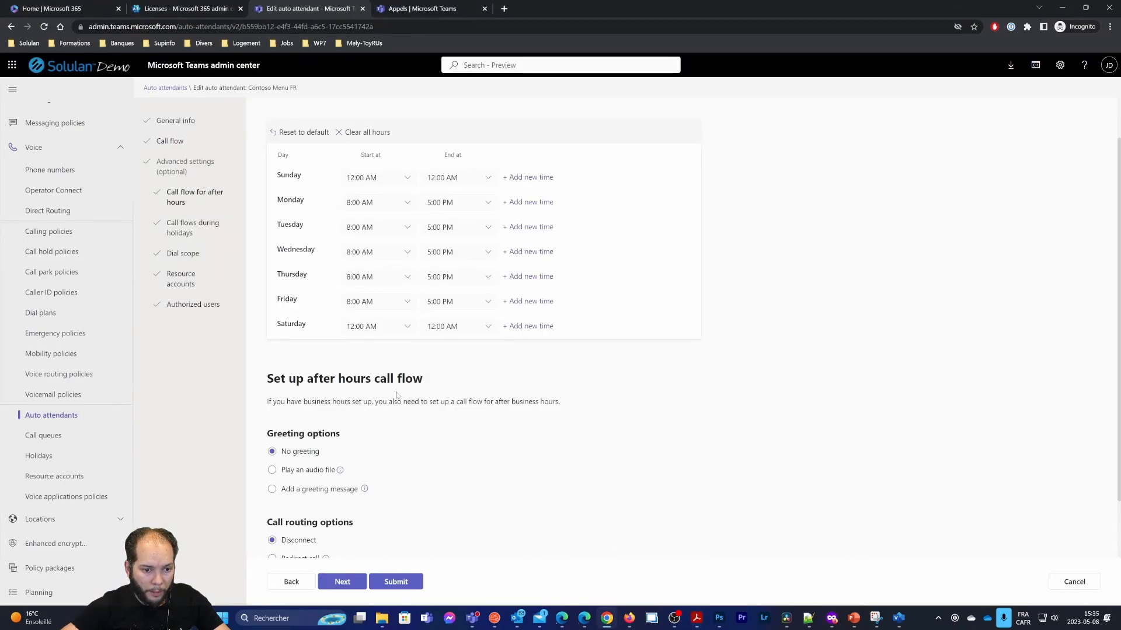
pyautogui.scroll(-1, 325, 482)
pyautogui.moveTo(267, 362); pyautogui.dragTo(343, 362)
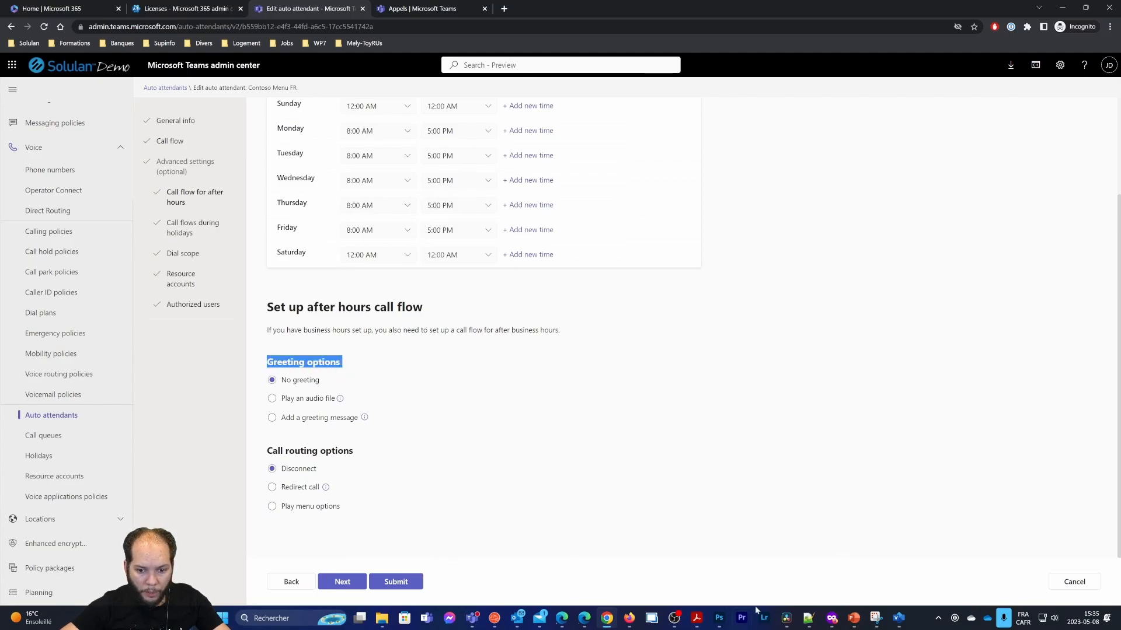
# Select the Heures de fermeture greeting text in the diagram PDF for copying
pyautogui.click(692, 618)
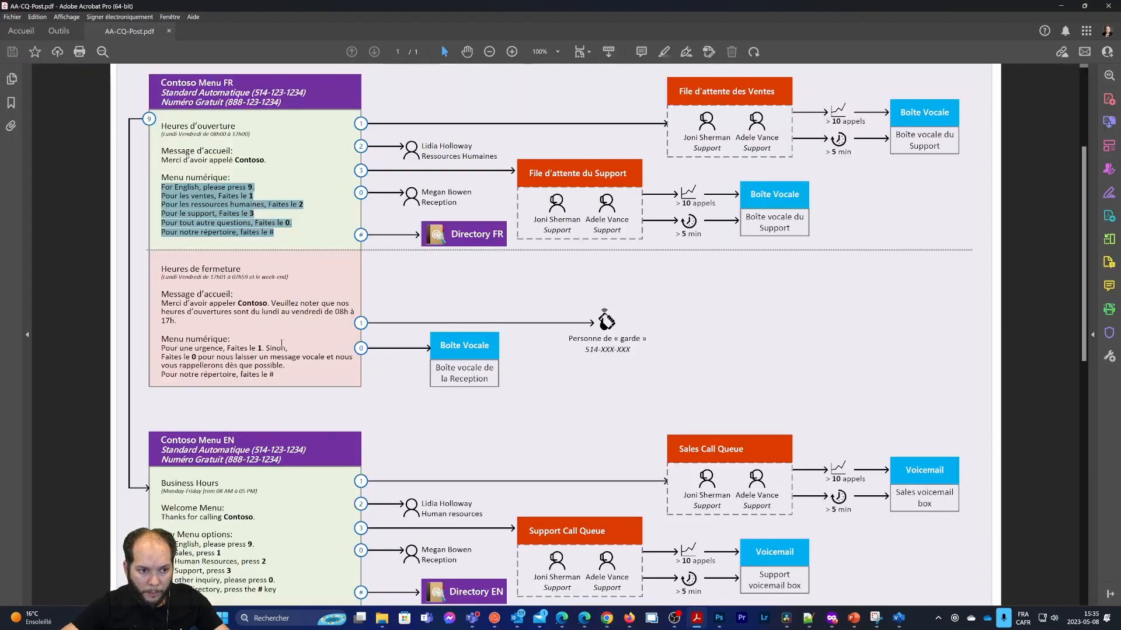
pyautogui.click(206, 290)
pyautogui.moveTo(164, 304); pyautogui.dragTo(182, 324)
# Paste the French closing-hours greeting as the after-hours message, ending 'de 08h à 17h.'
pyautogui.click(1061, 6)
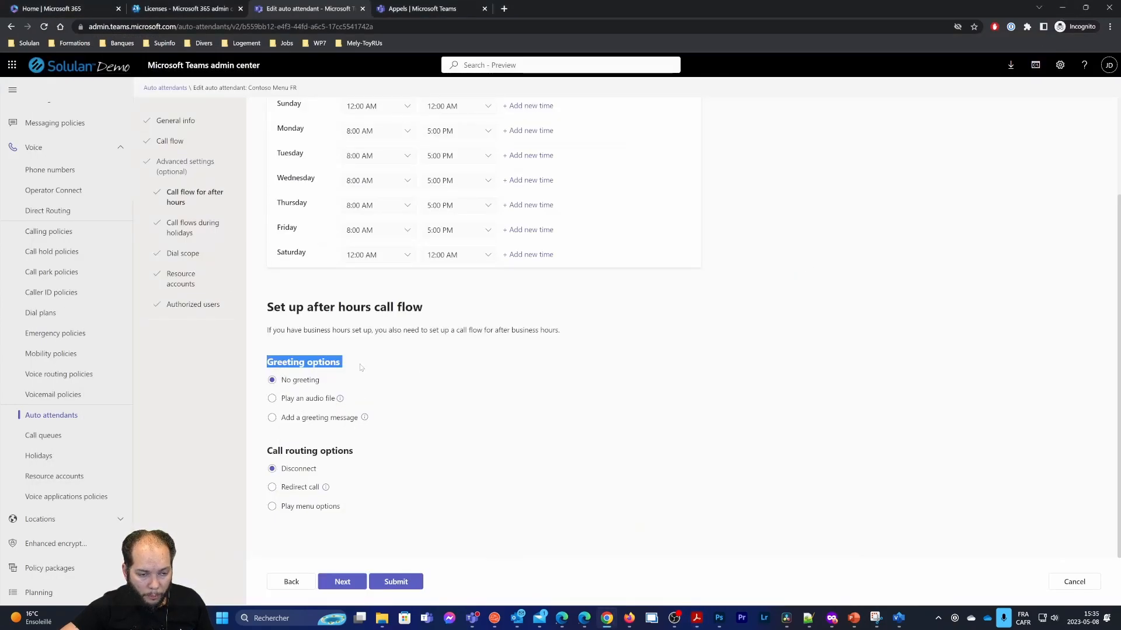
pyautogui.click(311, 416)
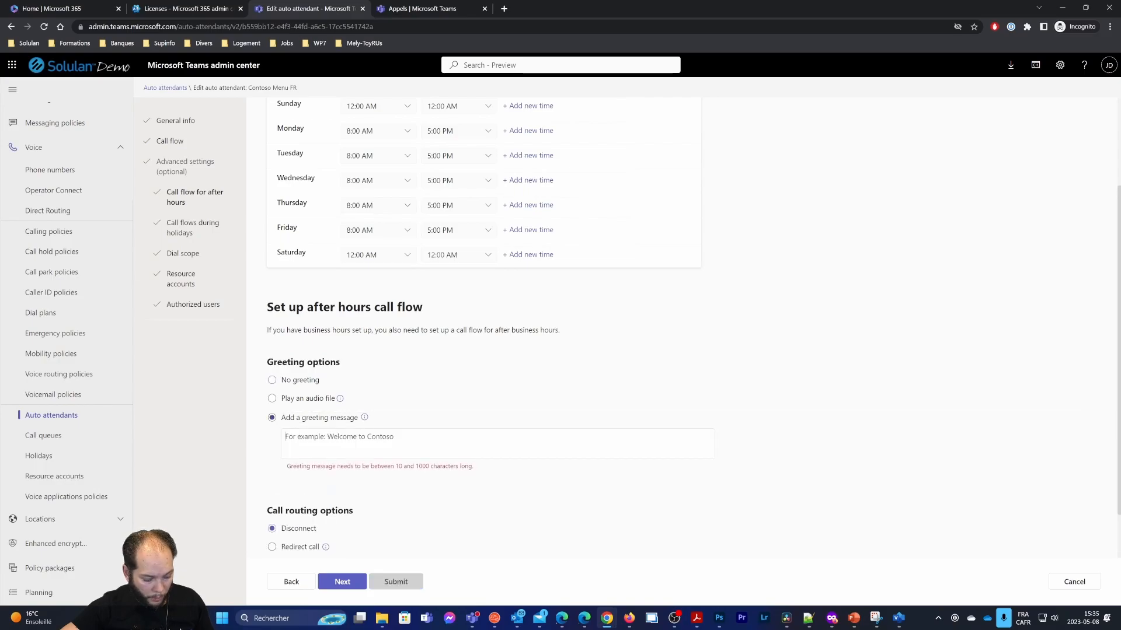
pyautogui.write("Merci d d'avoir appeler Contoso . Veuillez noter que nos heures d d'ouvertures sont du lundi au vendredi de 08h à 17h.")
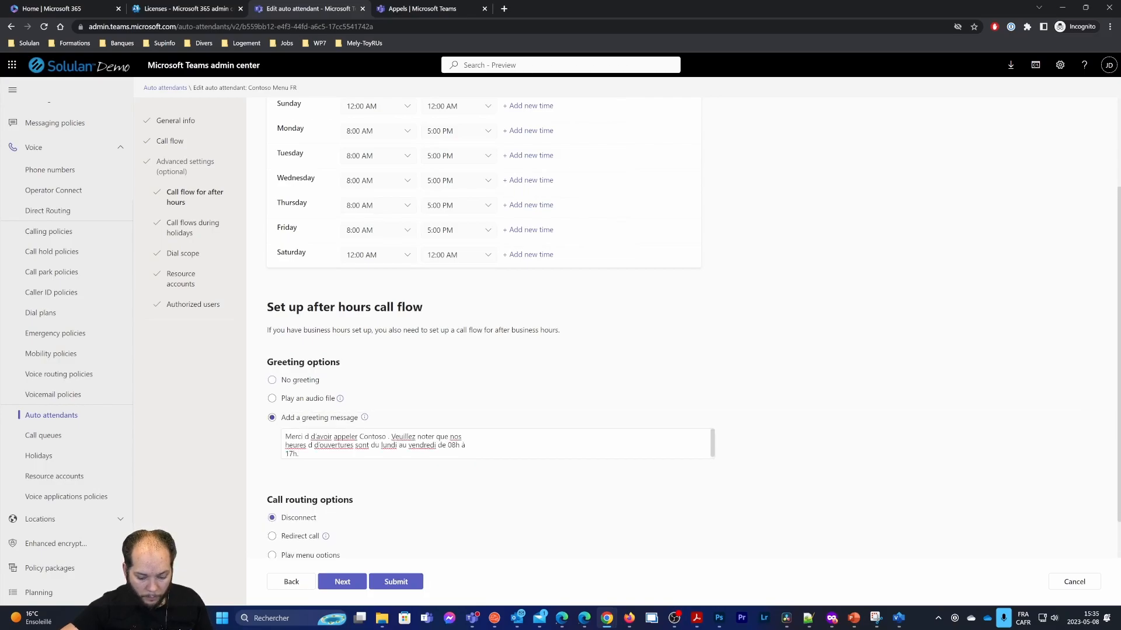
pyautogui.press('BackSpace')
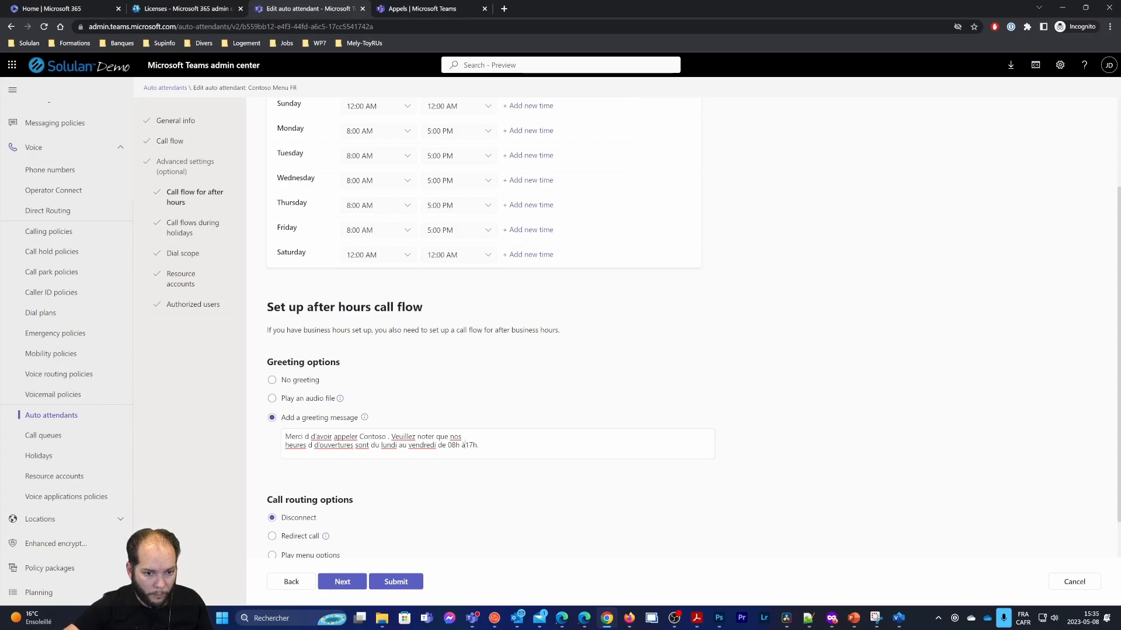
pyautogui.scroll(-1, 467, 438)
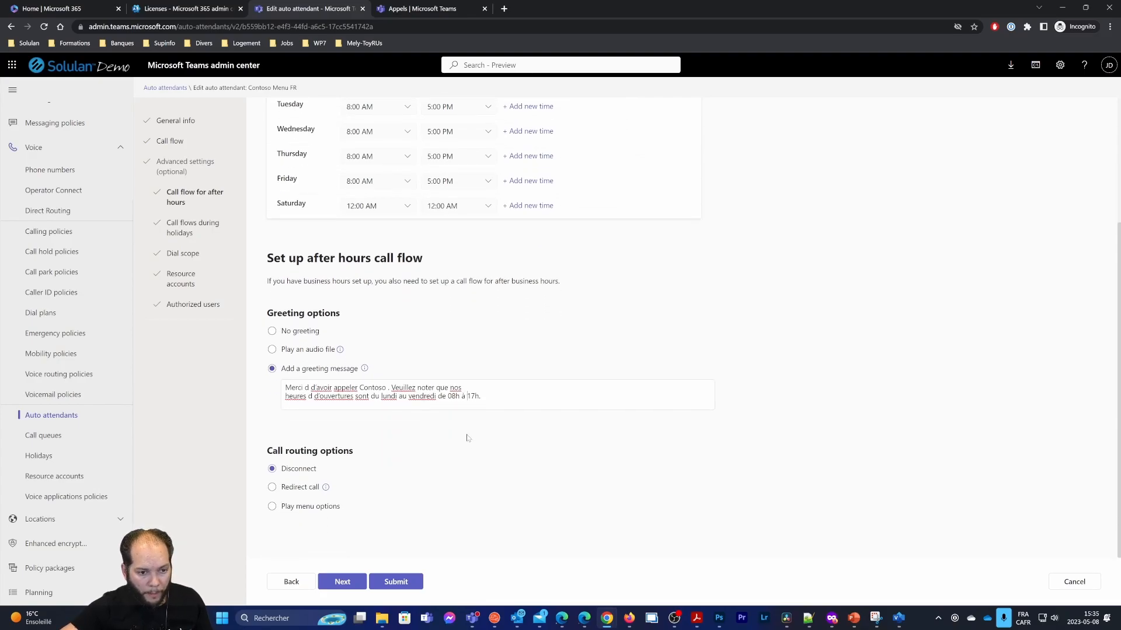
pyautogui.moveTo(266, 451); pyautogui.dragTo(354, 453)
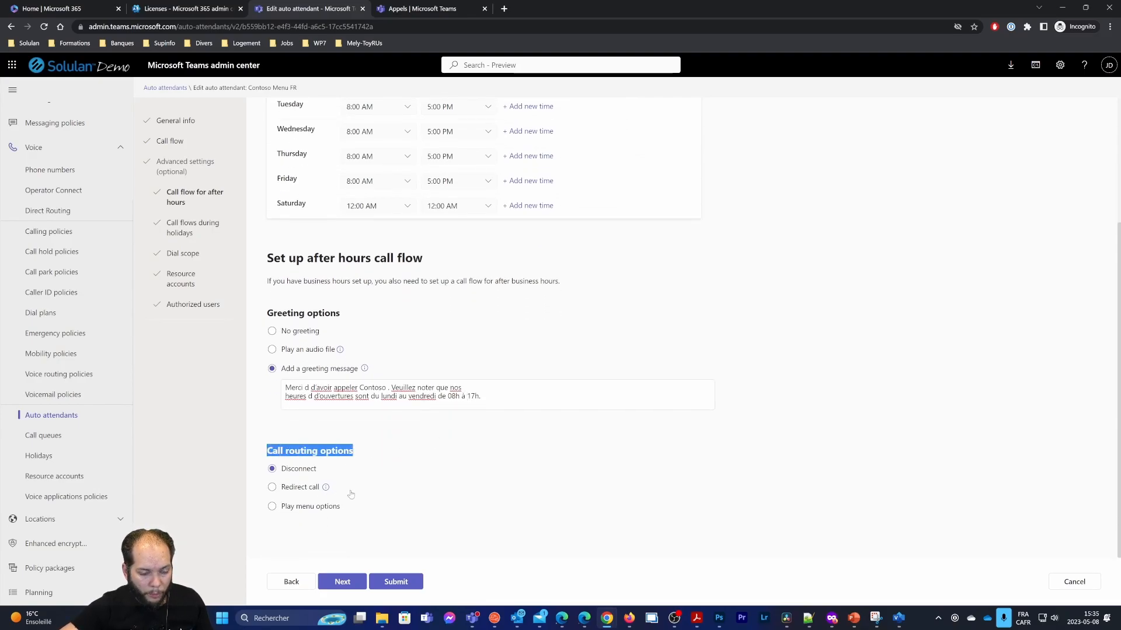
# Make after-hours calls play menu options with a typed greeting message
pyautogui.click(304, 506)
pyautogui.scroll(-4, 397, 489)
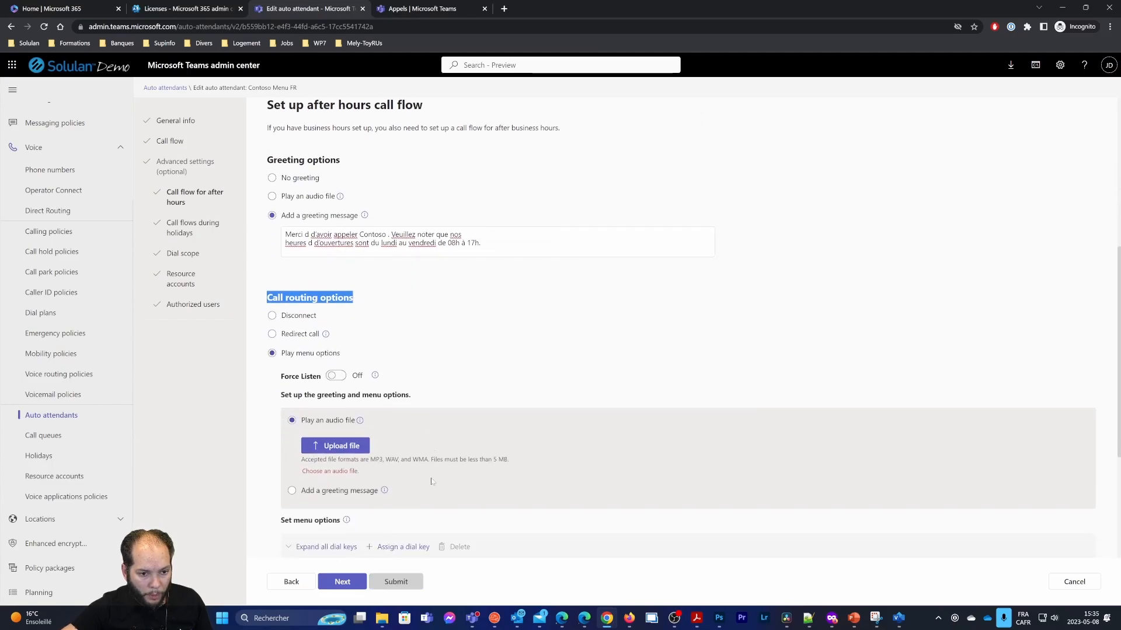
pyautogui.click(315, 442)
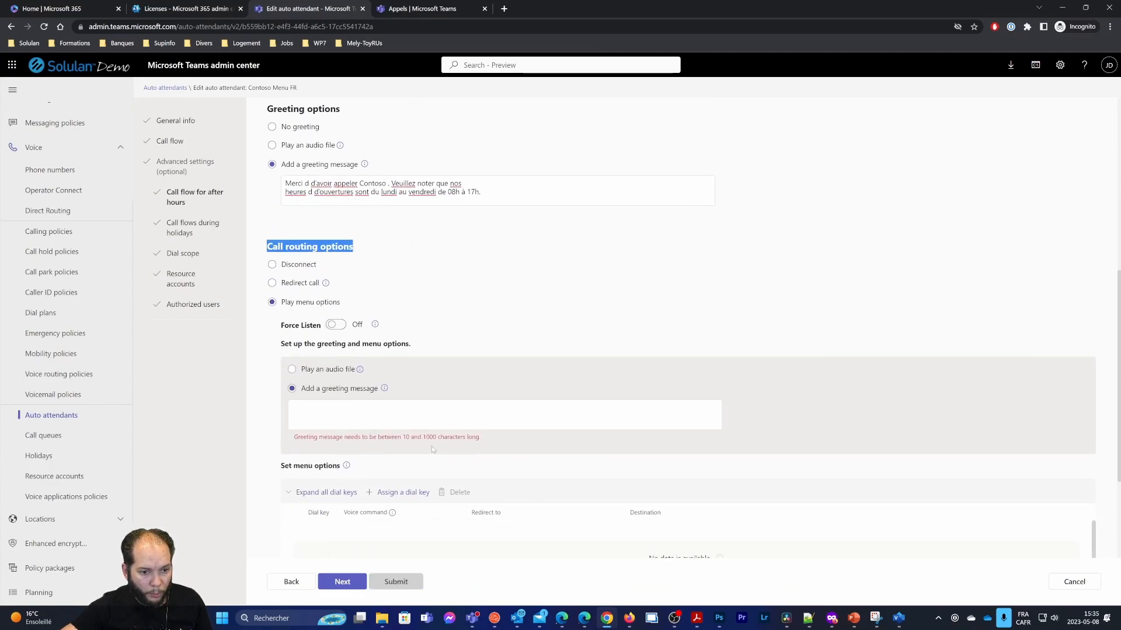
pyautogui.scroll(-1, 427, 433)
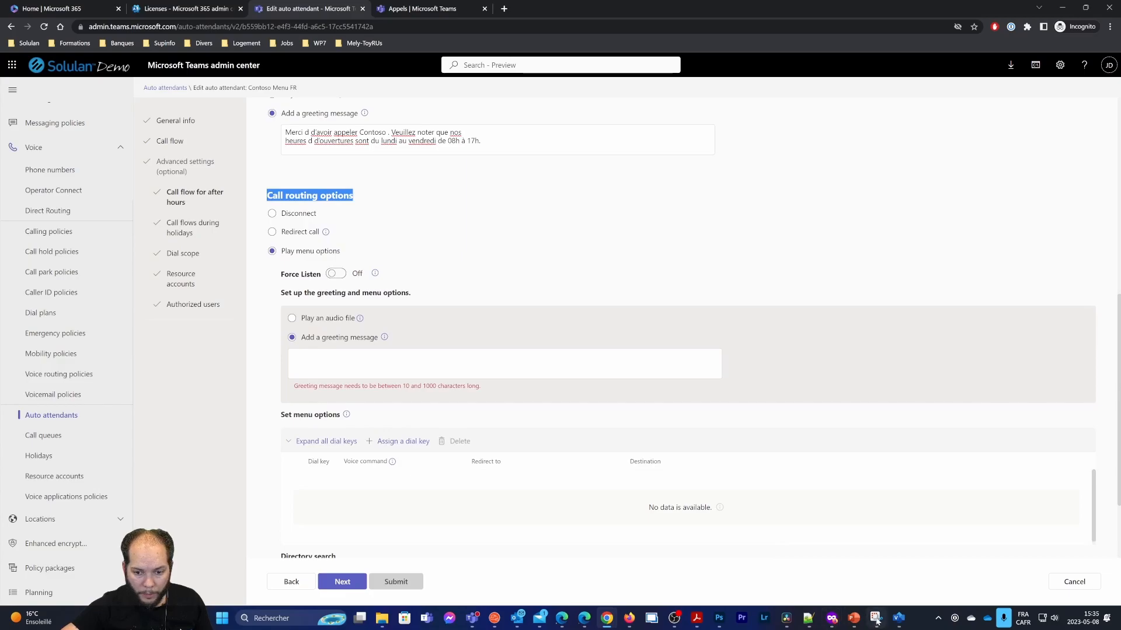
pyautogui.moveTo(899, 618)
pyautogui.click(896, 574)
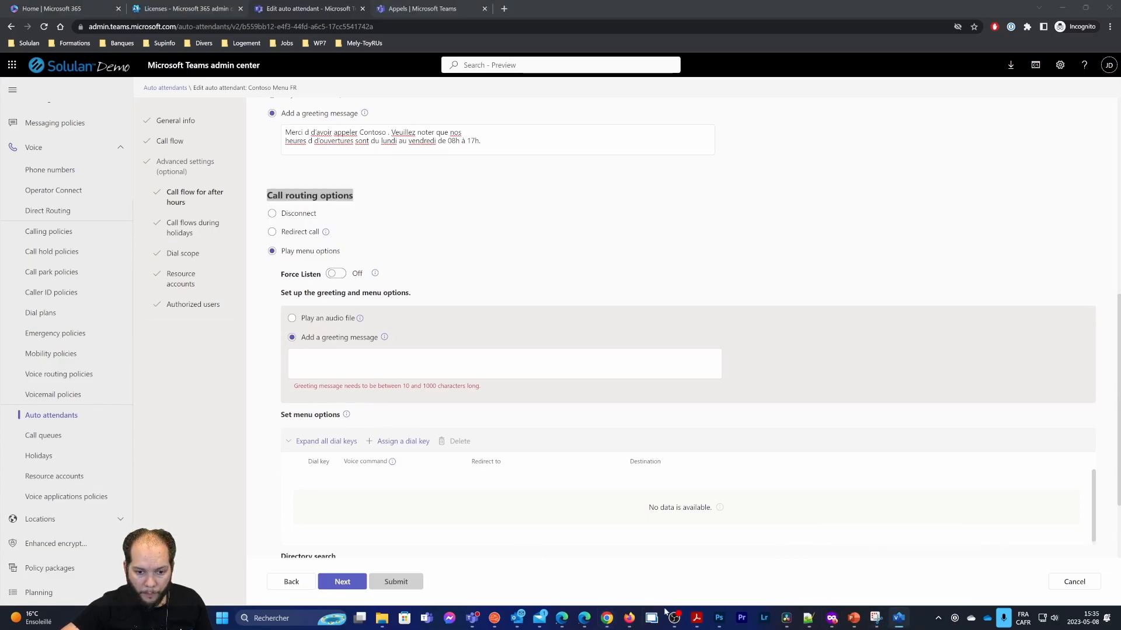
# Copy the four lines of after-hours menu text from AA-CQ-Post.pdf
pyautogui.click(696, 618)
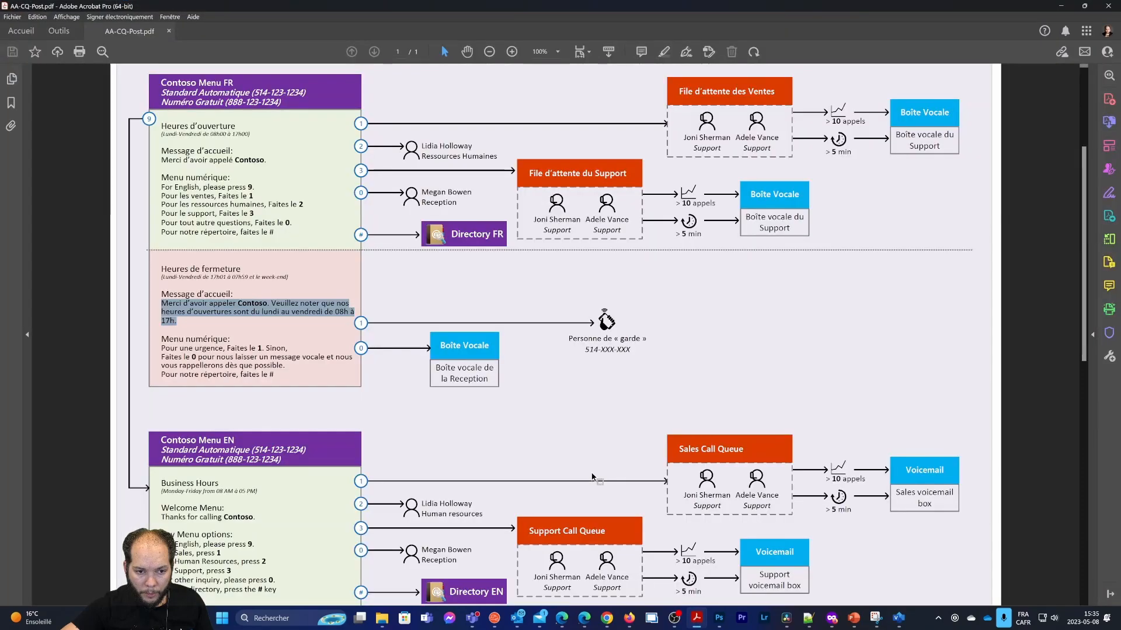
pyautogui.click(178, 356)
pyautogui.moveTo(162, 348); pyautogui.dragTo(285, 368)
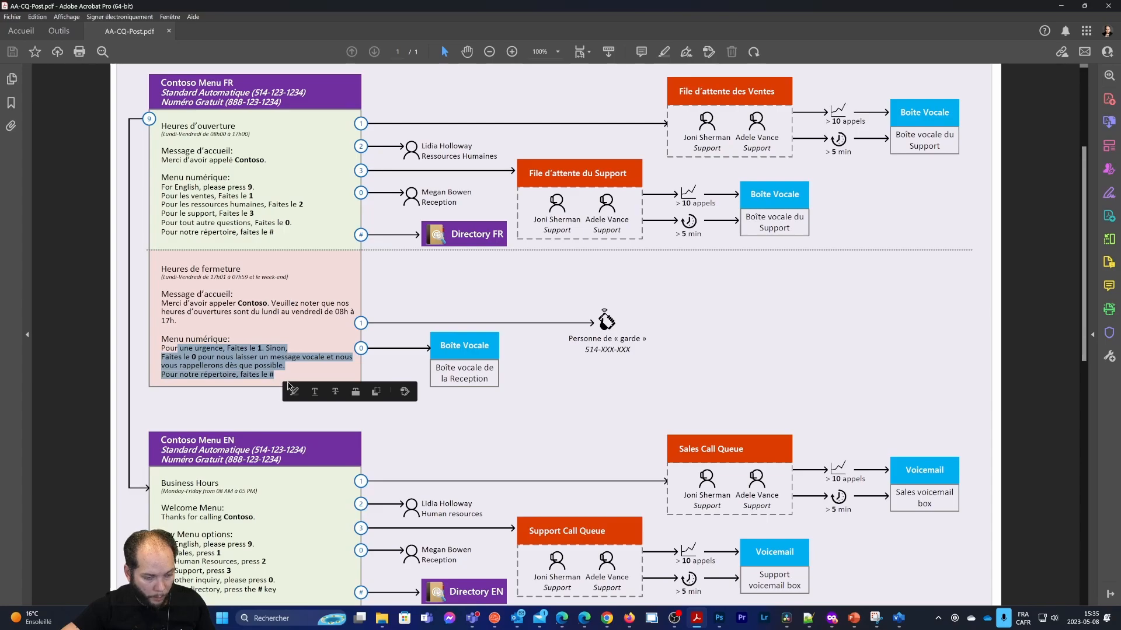
pyautogui.click(159, 345)
pyautogui.moveTo(161, 349); pyautogui.dragTo(274, 375)
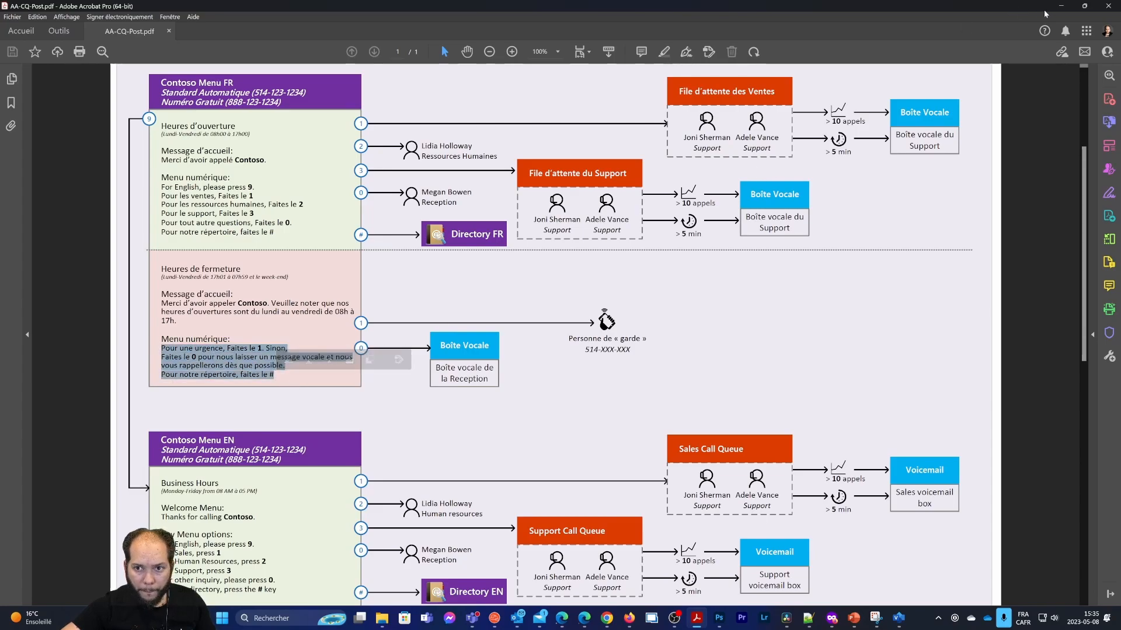
pyautogui.hotkey('alt', 'Tab')
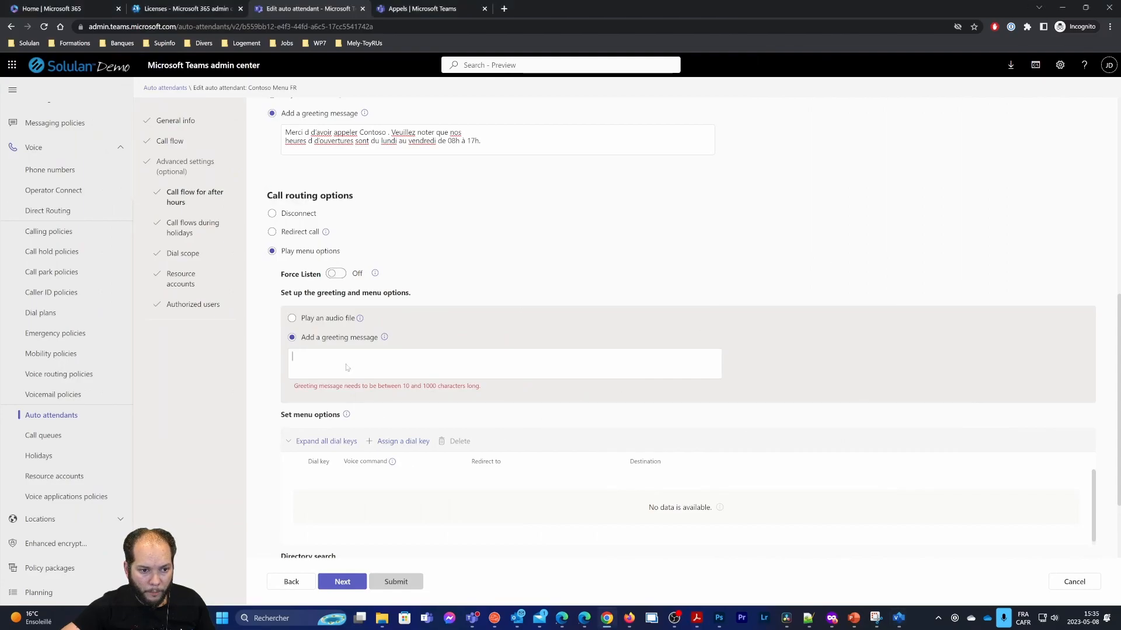
# Paste the menu text, 'Pour une urgence' through 'Pour notre répertoire, faites le #', into the menu greeting
pyautogui.rightClick(341, 363)
pyautogui.click(374, 444)
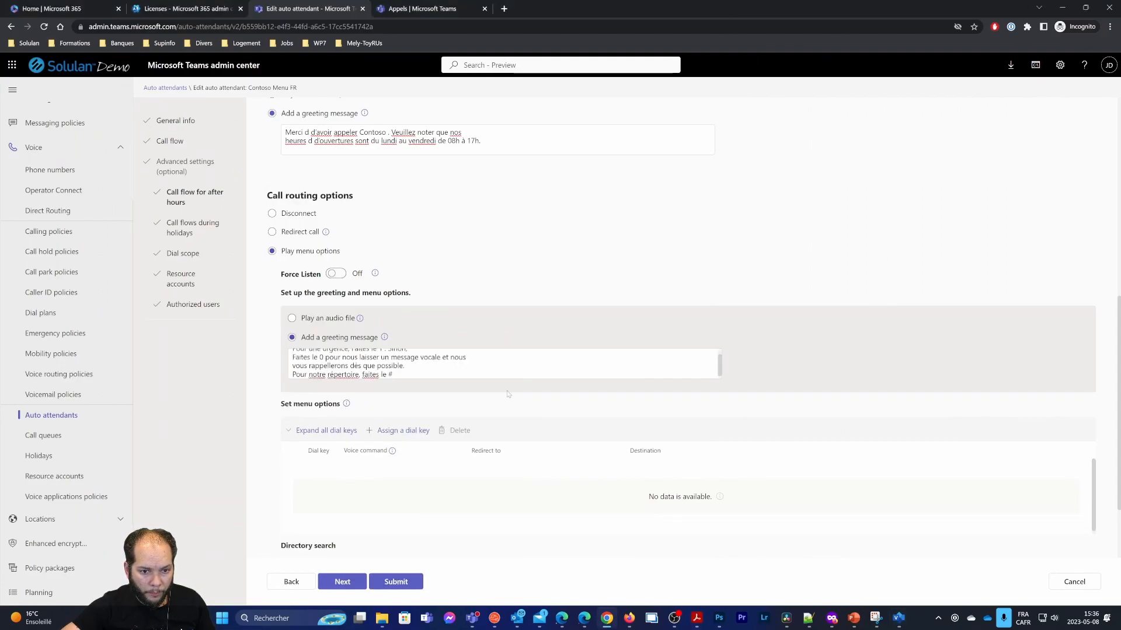
pyautogui.scroll(3, 392, 374)
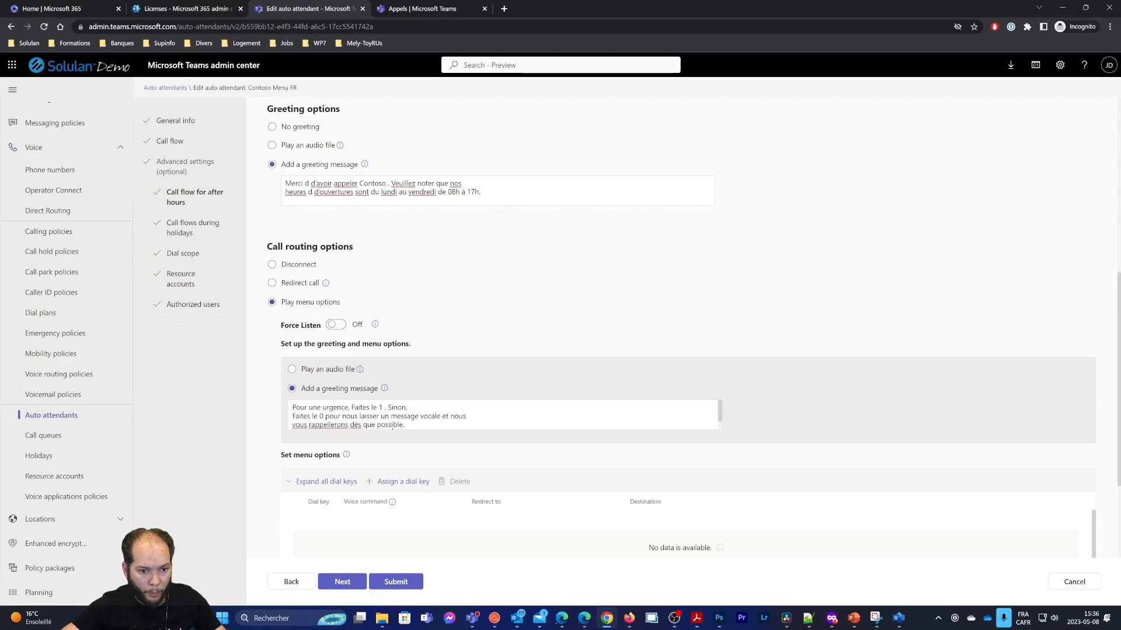
pyautogui.scroll(-1, 392, 426)
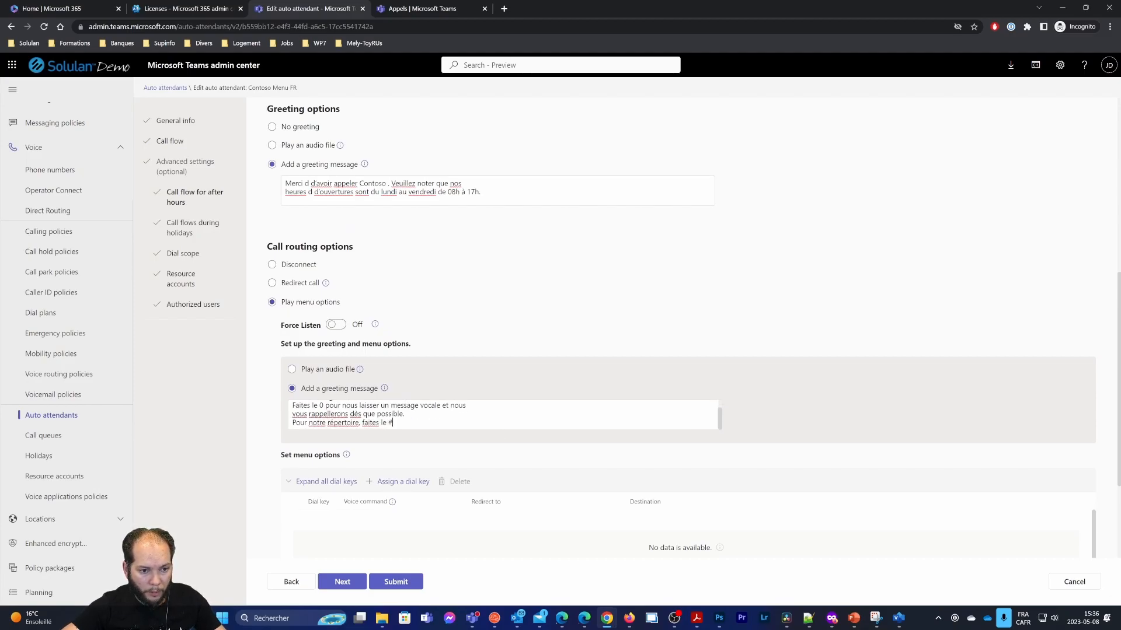
# Add dial key 1 to the after-hours menu, redirecting to an external phone number
pyautogui.click(401, 483)
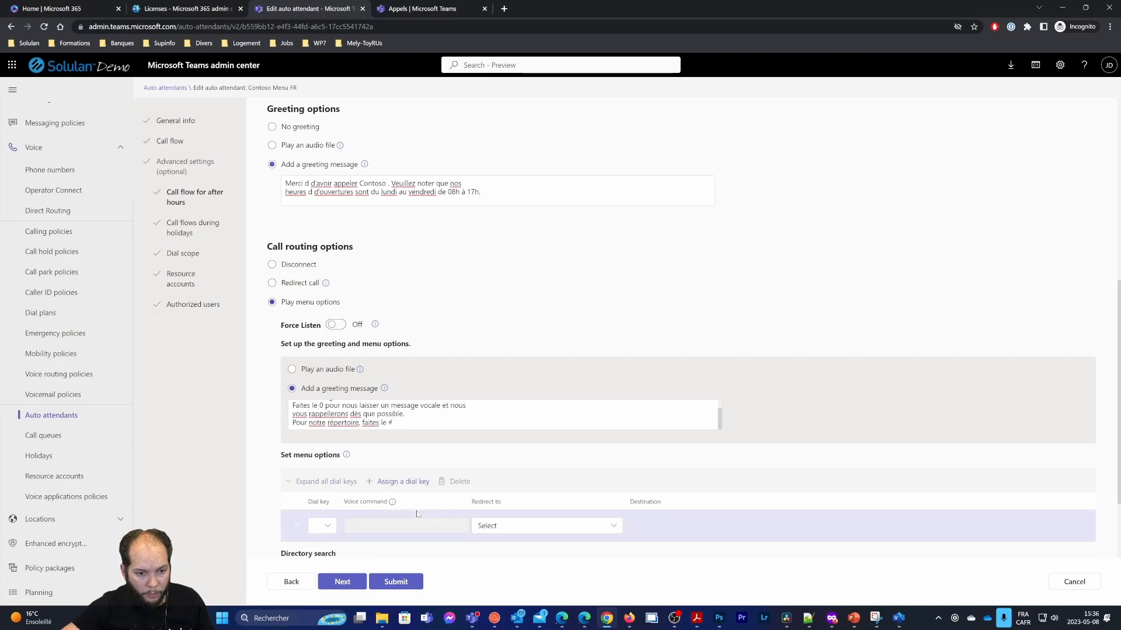
pyautogui.click(326, 526)
pyautogui.click(318, 323)
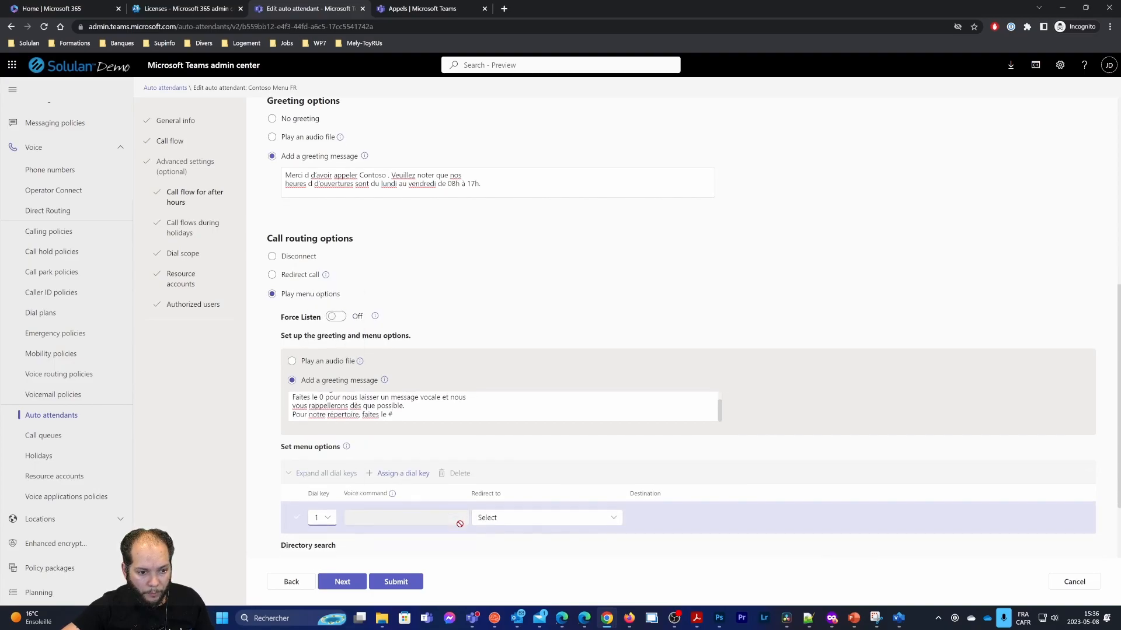
pyautogui.scroll(-2, 507, 416)
pyautogui.click(507, 420)
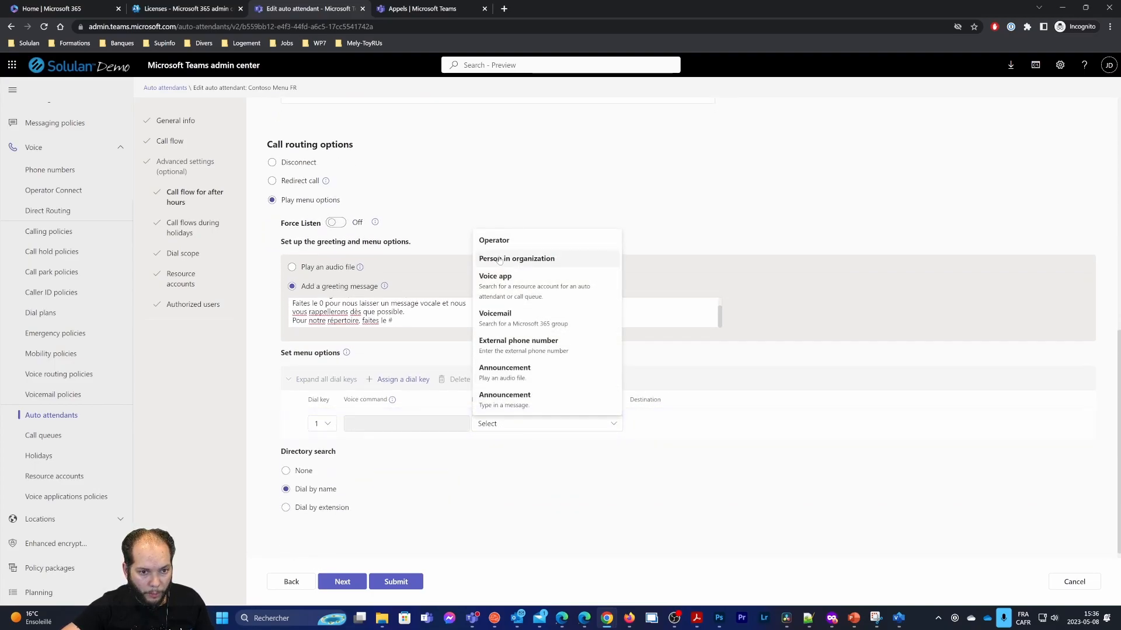
pyautogui.click(531, 350)
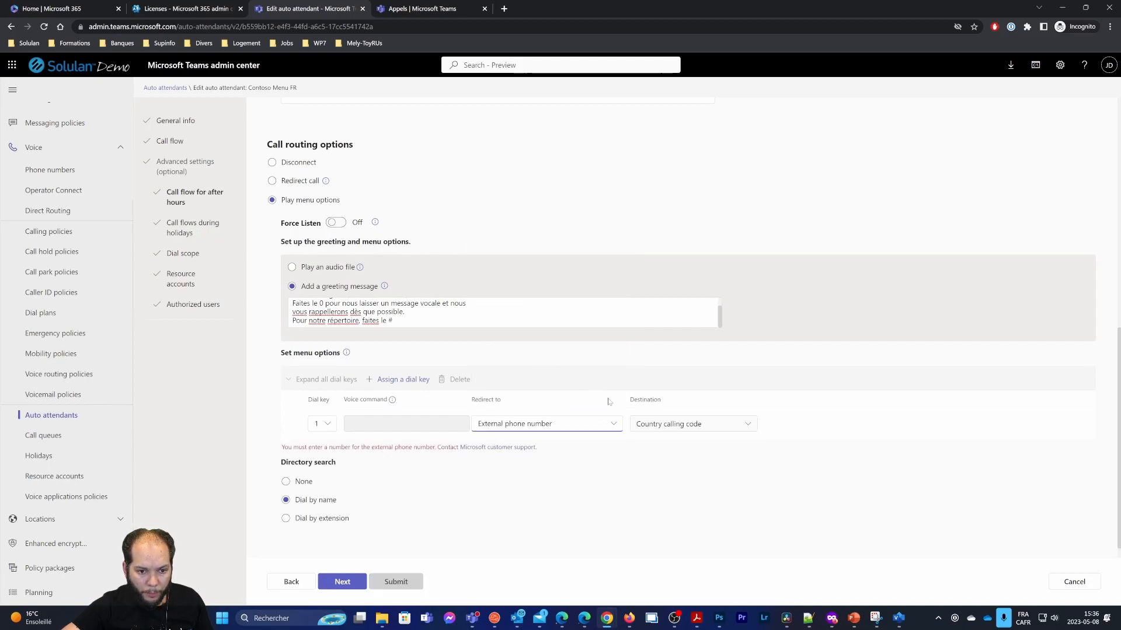
pyautogui.click(529, 424)
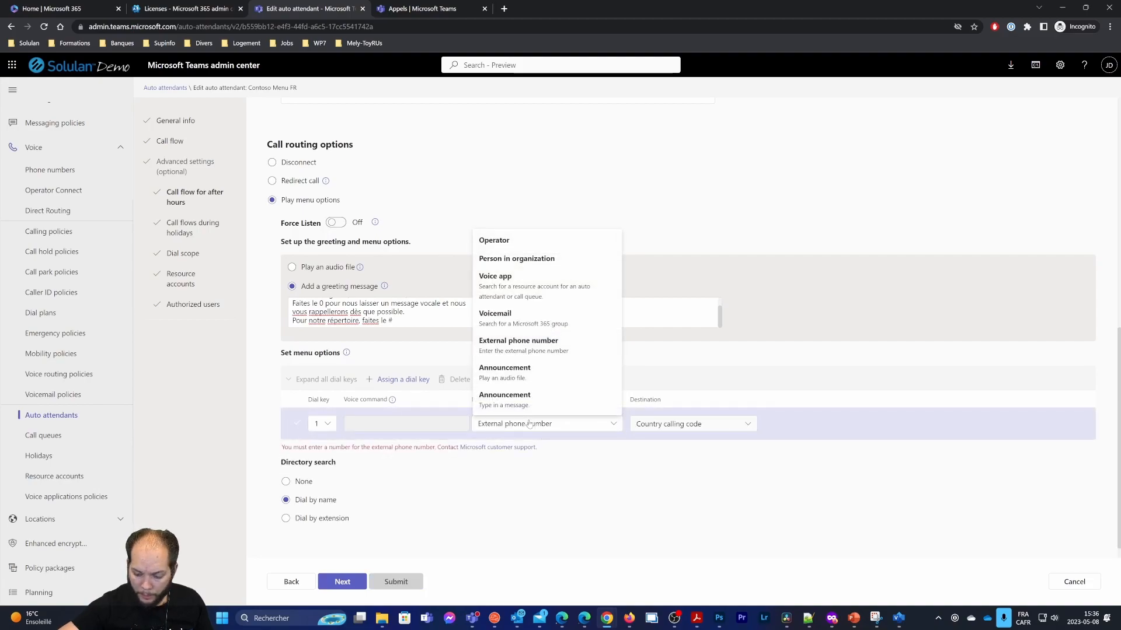
# Set the calling code to Canada (+1), enter the destination number, and submit
pyautogui.click(689, 424)
pyautogui.write('ca')
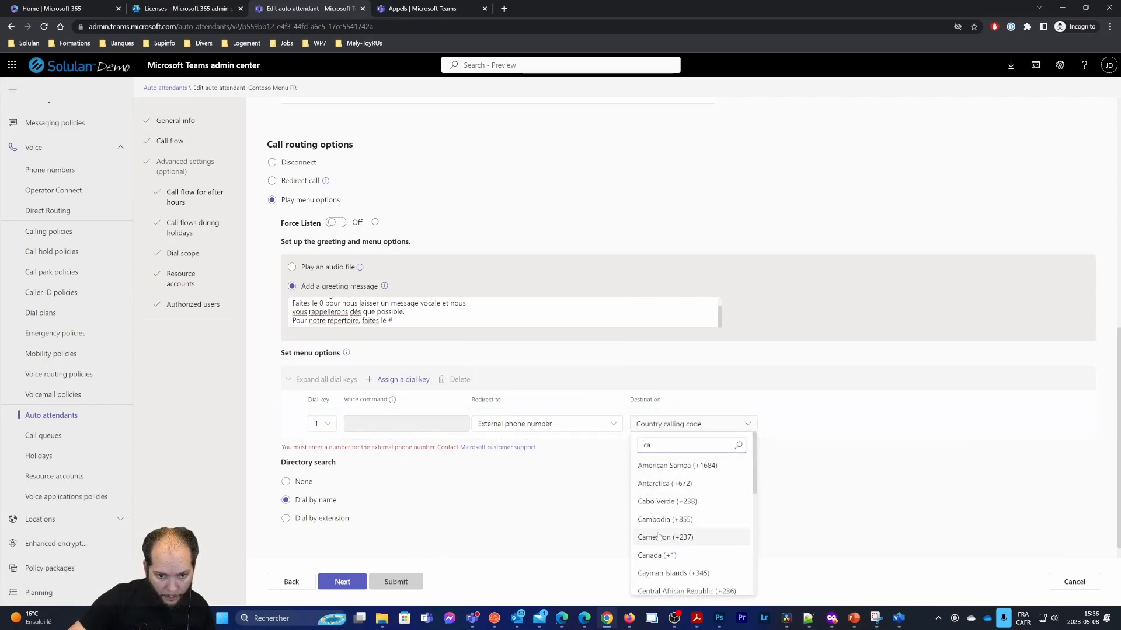
pyautogui.click(659, 556)
pyautogui.press('Tab')
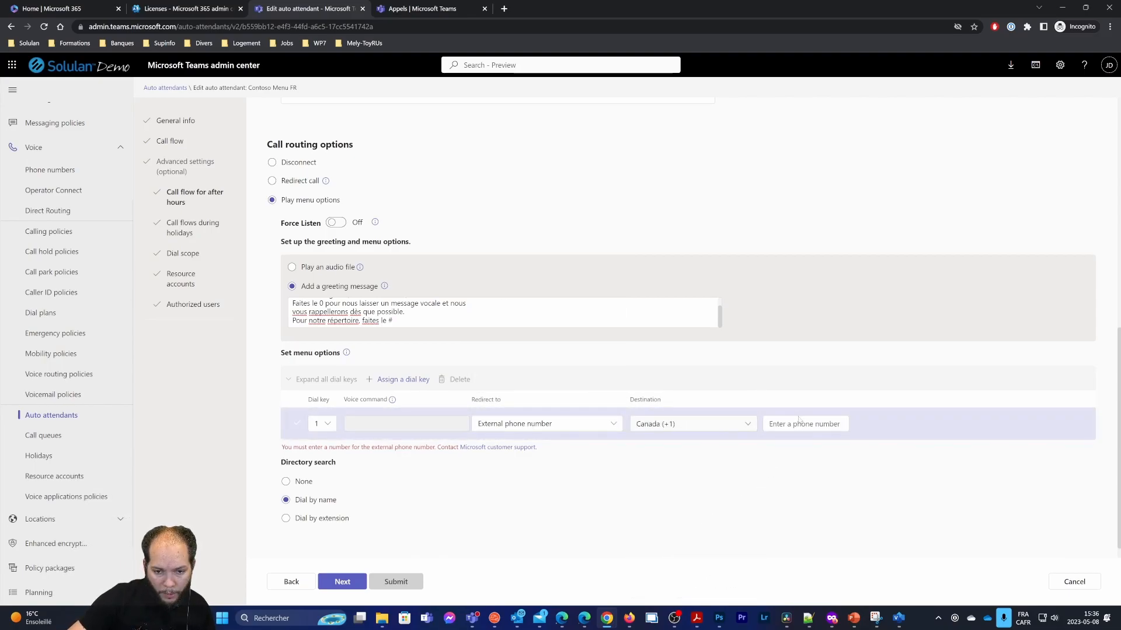
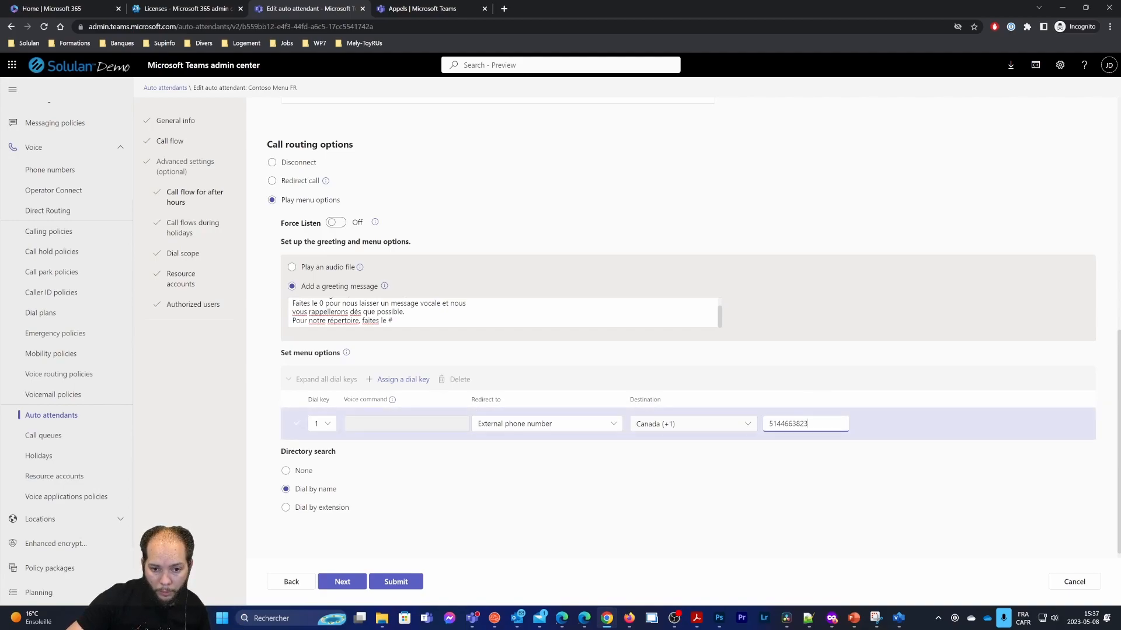
pyautogui.hotkey('ctrl', 'a')
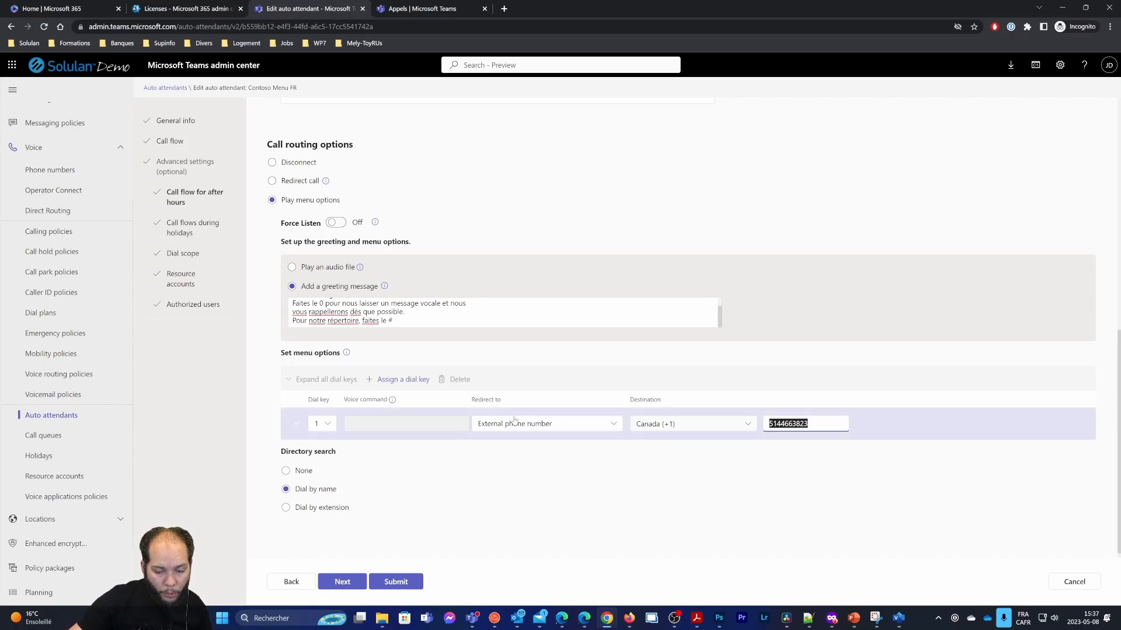
pyautogui.click(402, 581)
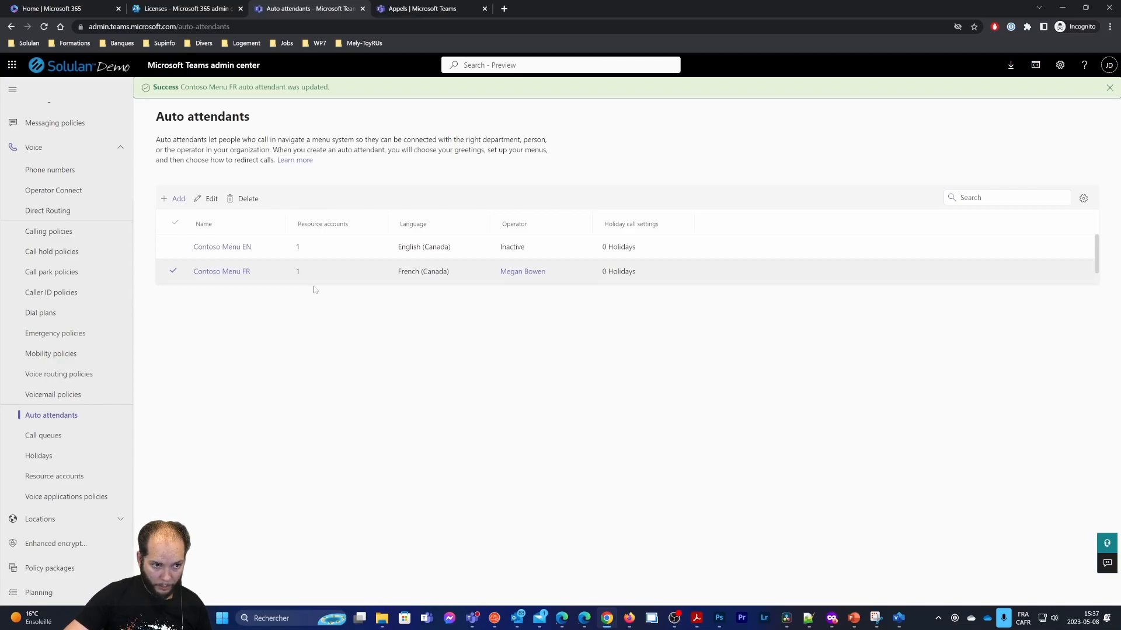
pyautogui.click(697, 618)
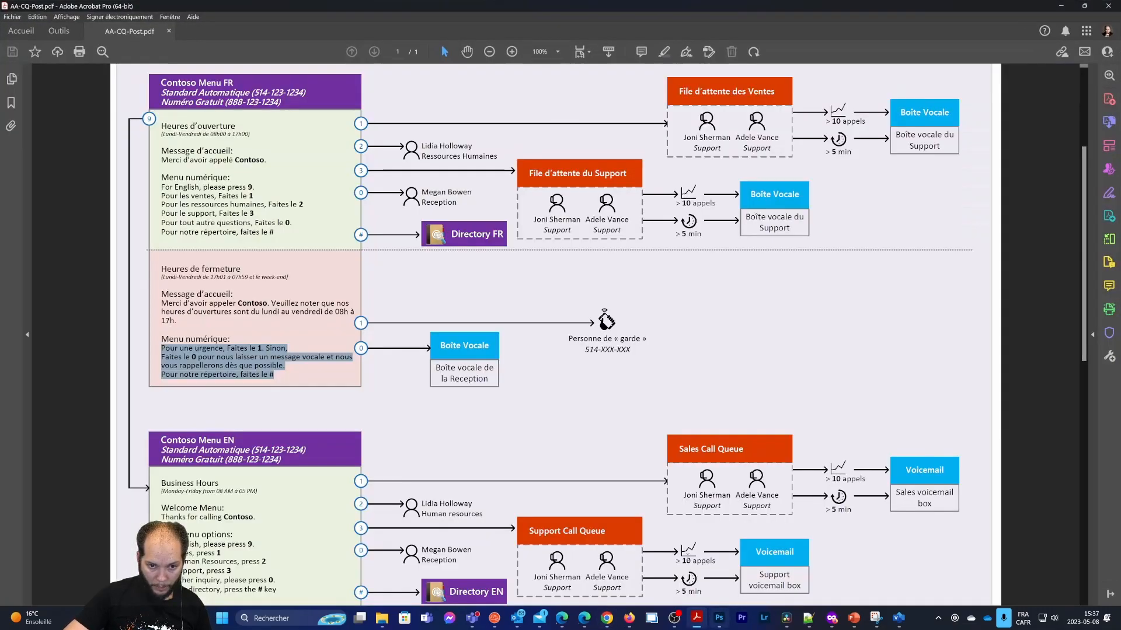
pyautogui.scroll(1, 638, 379)
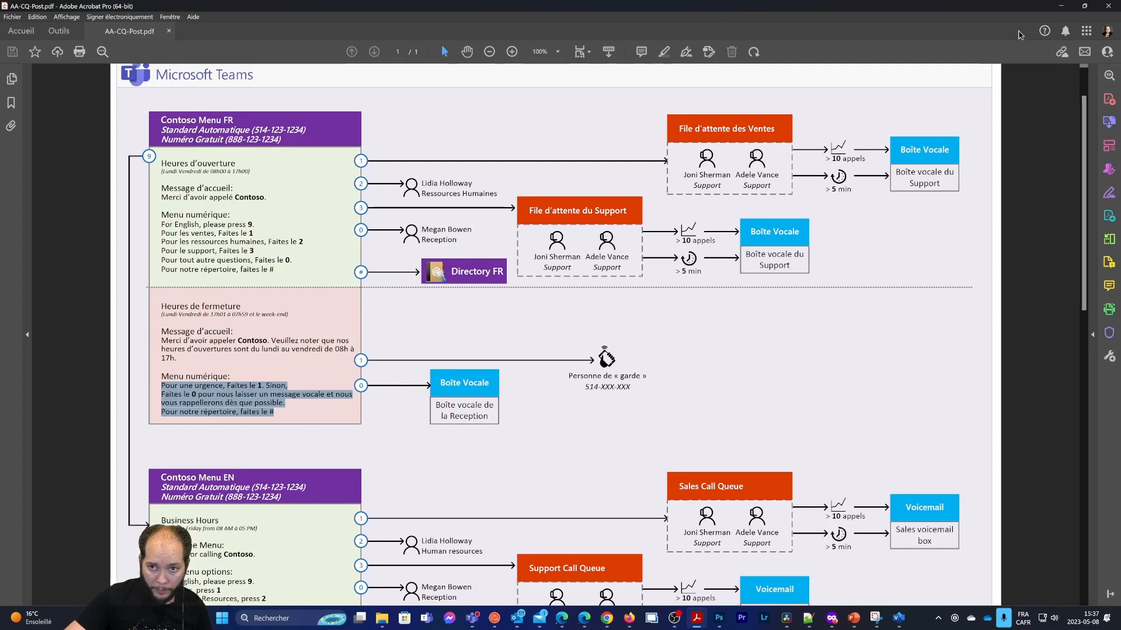
pyautogui.hotkey('alt', 'Tab')
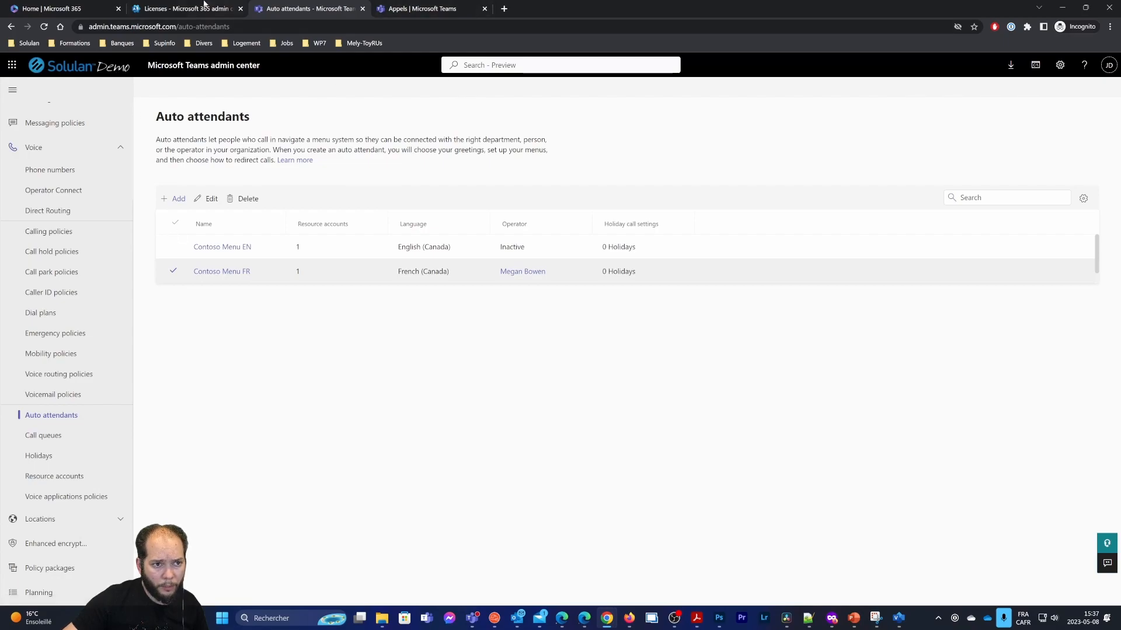
# Go to Active teams & groups under Teams & groups in Microsoft 365 admin center
pyautogui.click(190, 8)
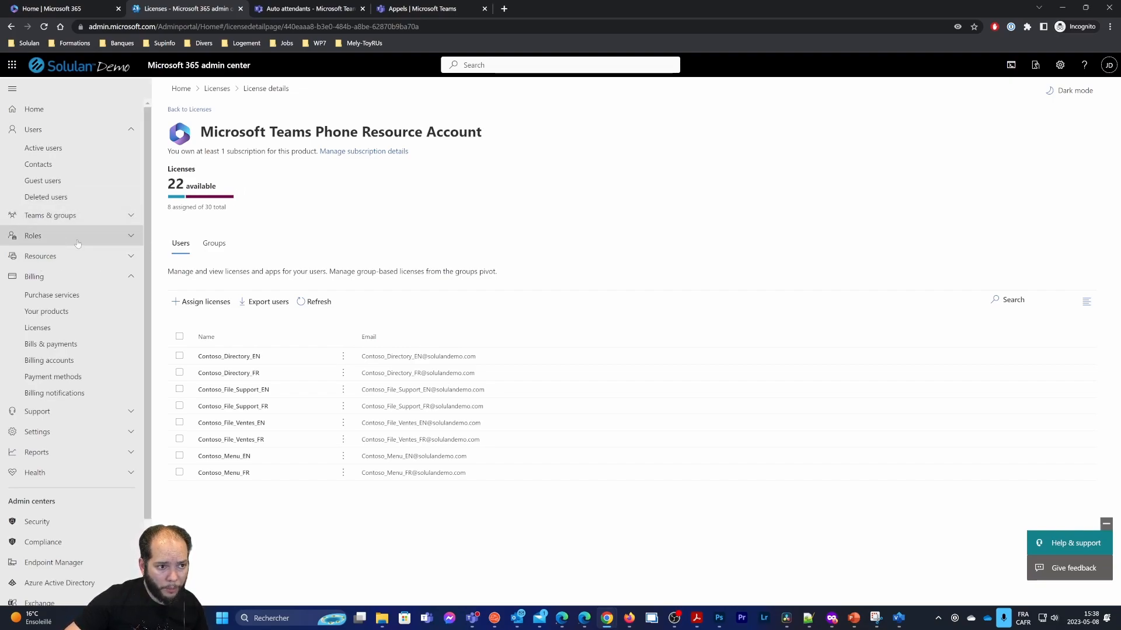
pyautogui.click(51, 215)
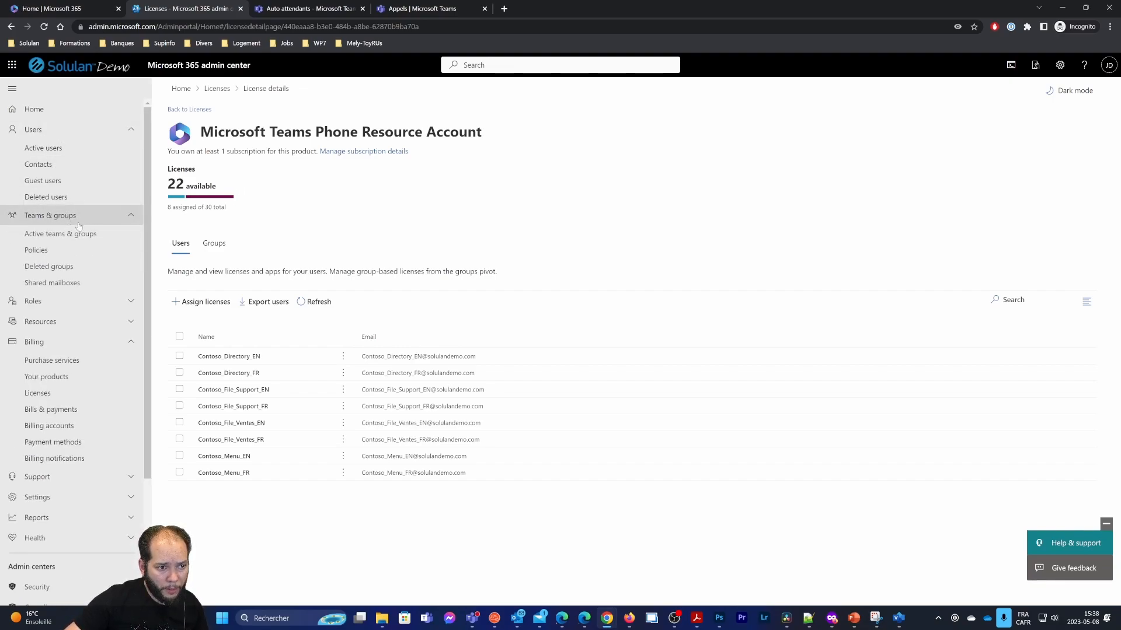
pyautogui.click(54, 234)
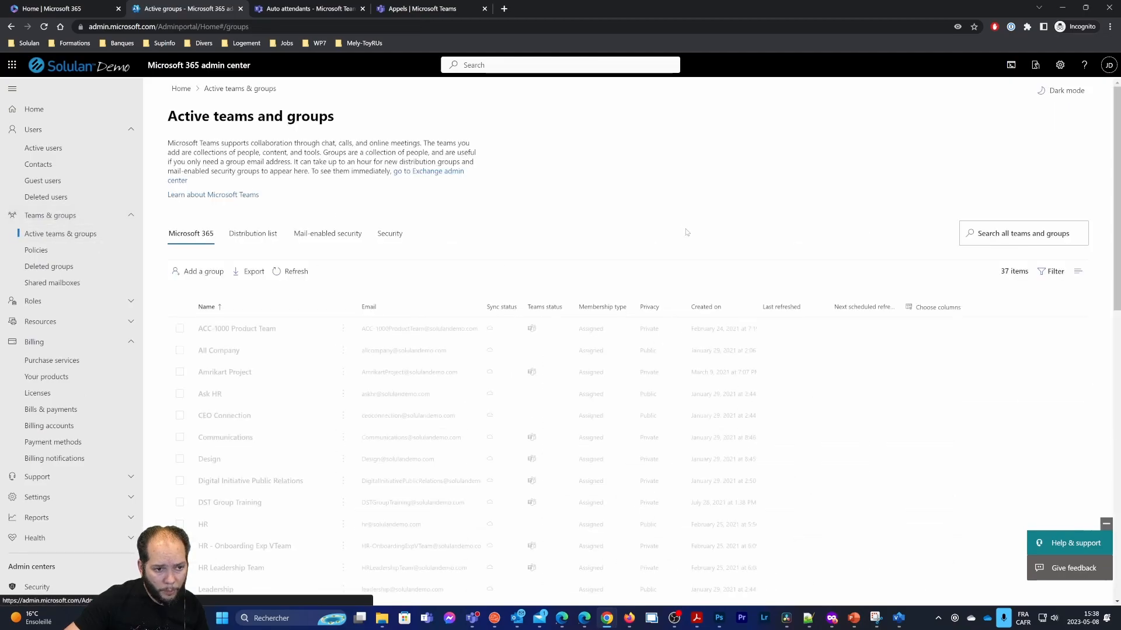
# Start a Microsoft 365 group named Sales with the administrator account as owner
pyautogui.click(200, 276)
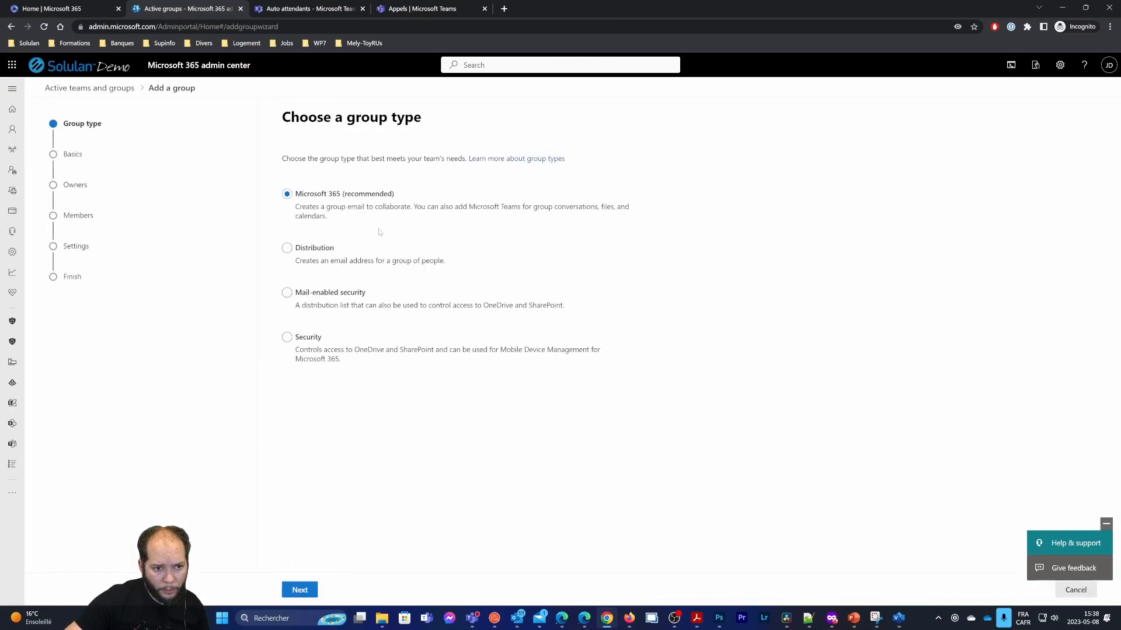
pyautogui.click(317, 593)
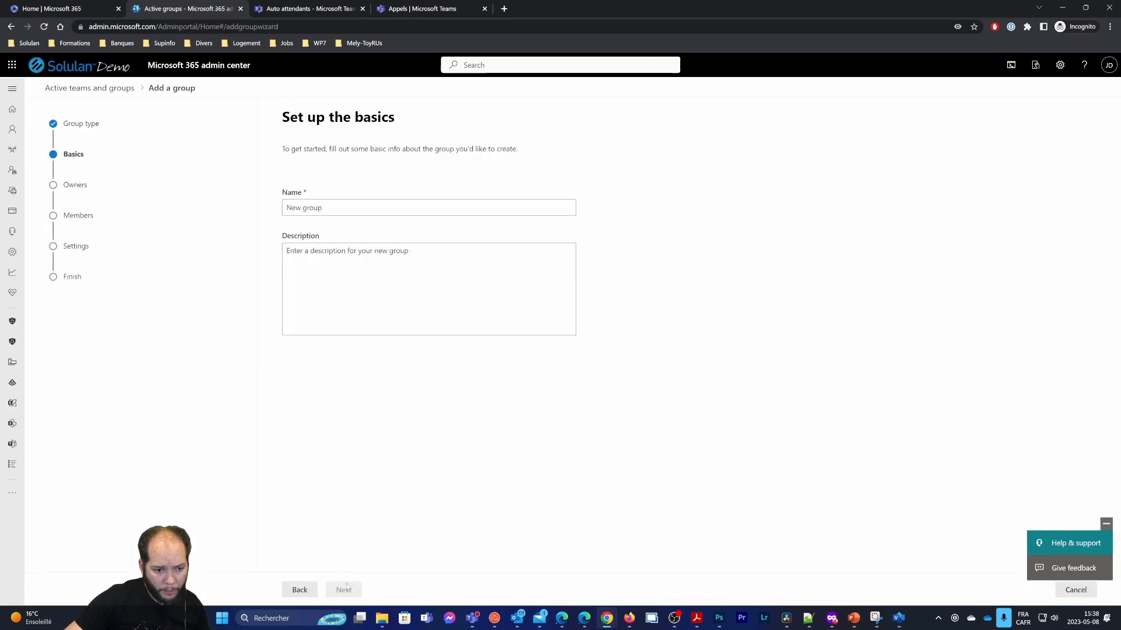
pyautogui.write('Sales')
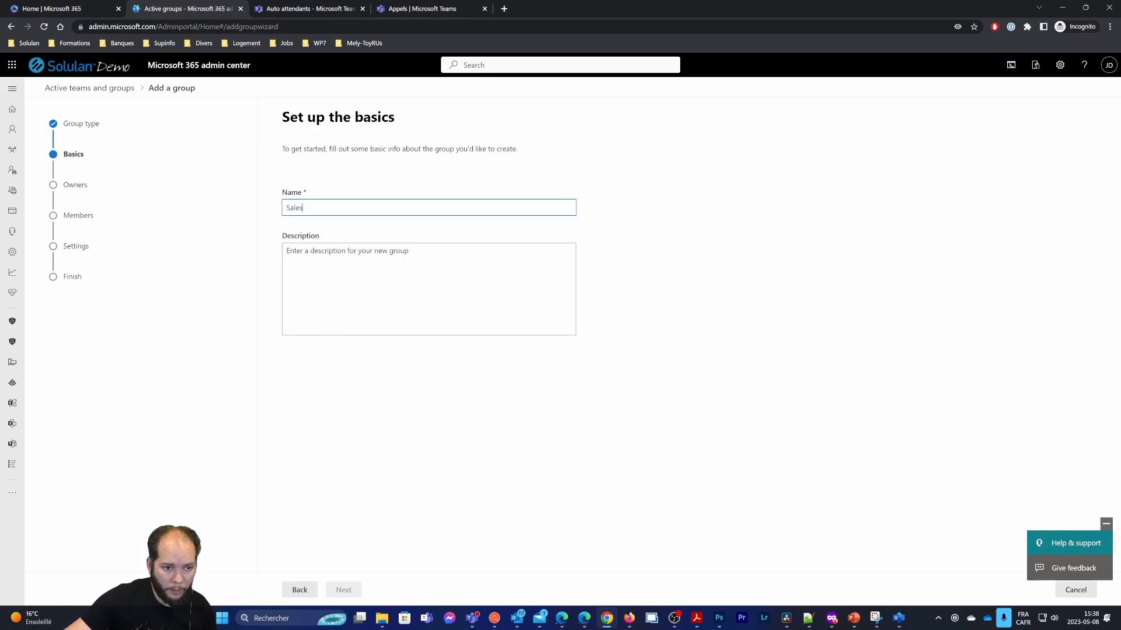
pyautogui.press('Tab')
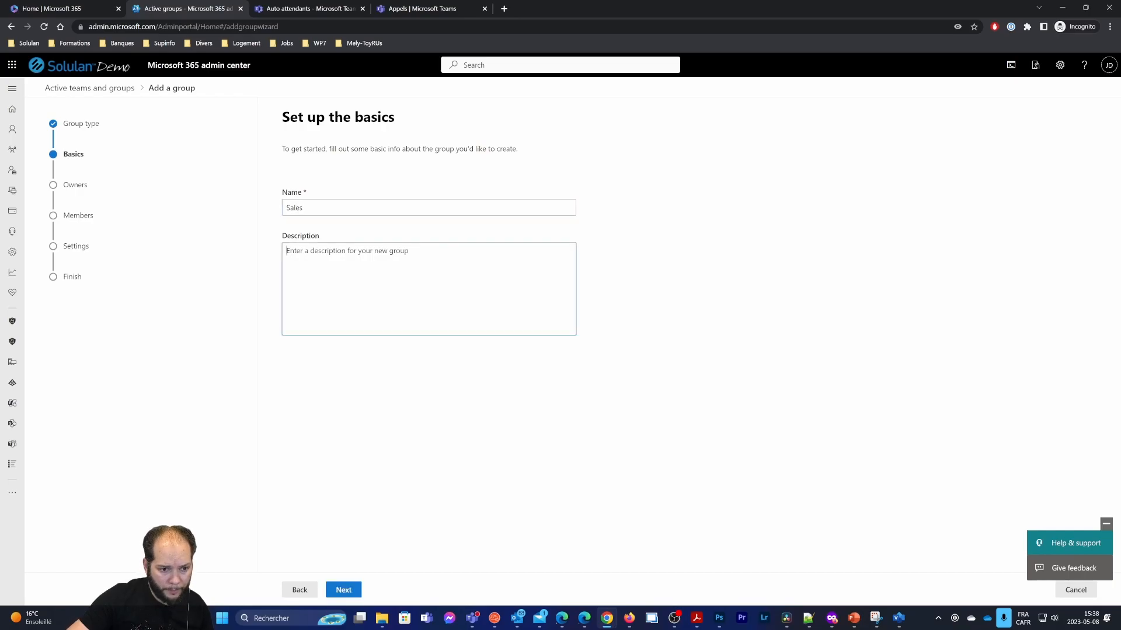
pyautogui.click(352, 589)
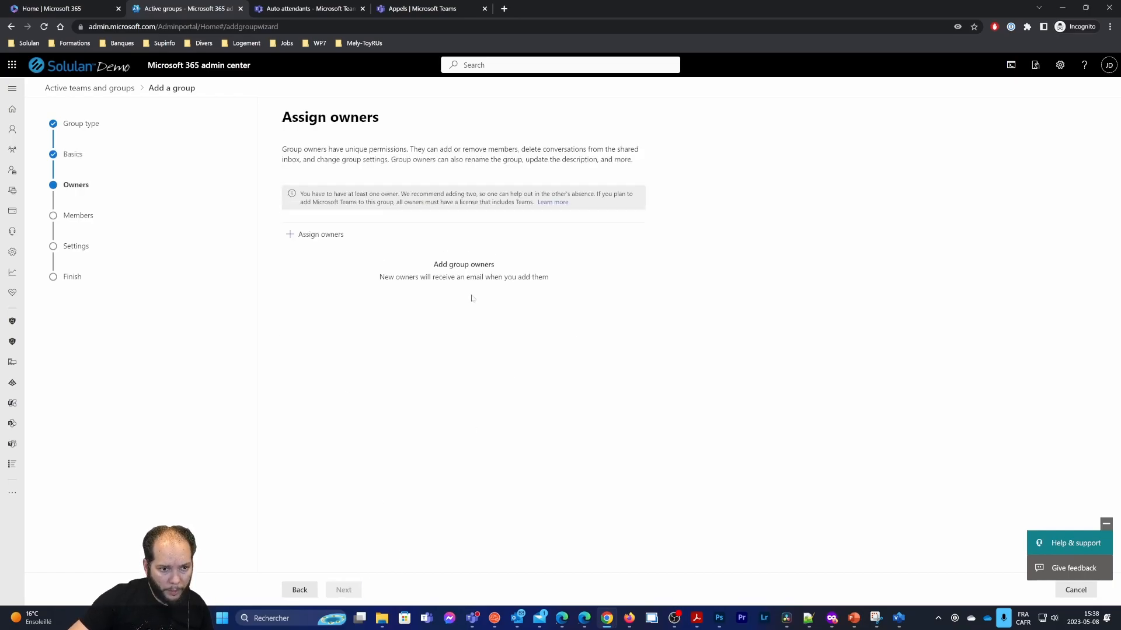
pyautogui.click(318, 235)
pyautogui.write('john')
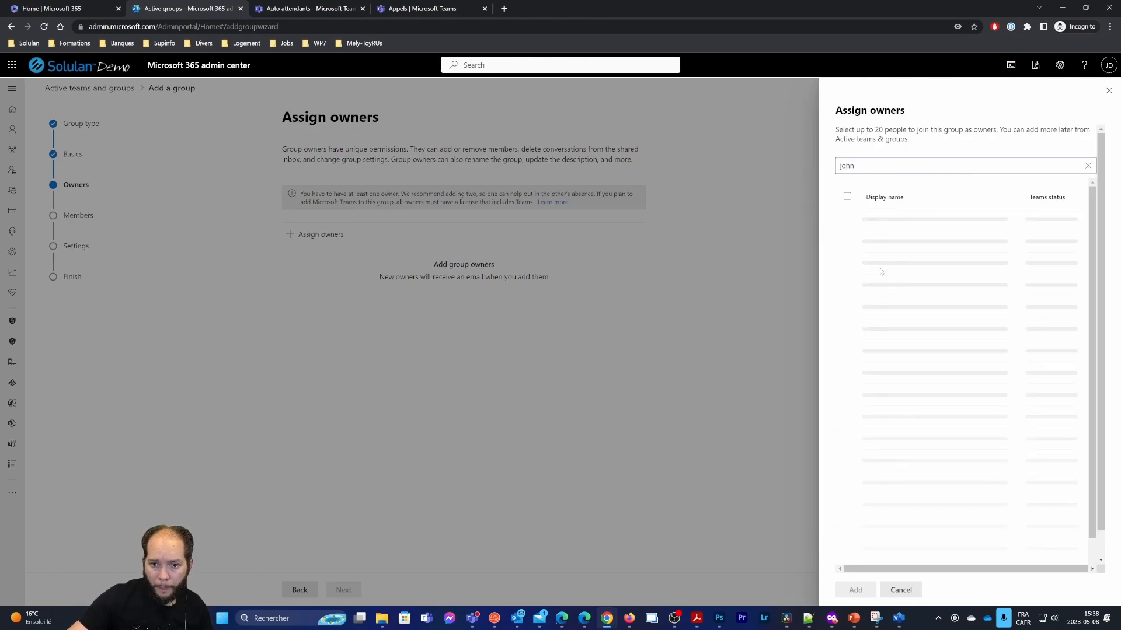
pyautogui.click(847, 255)
pyautogui.click(853, 590)
pyautogui.click(343, 590)
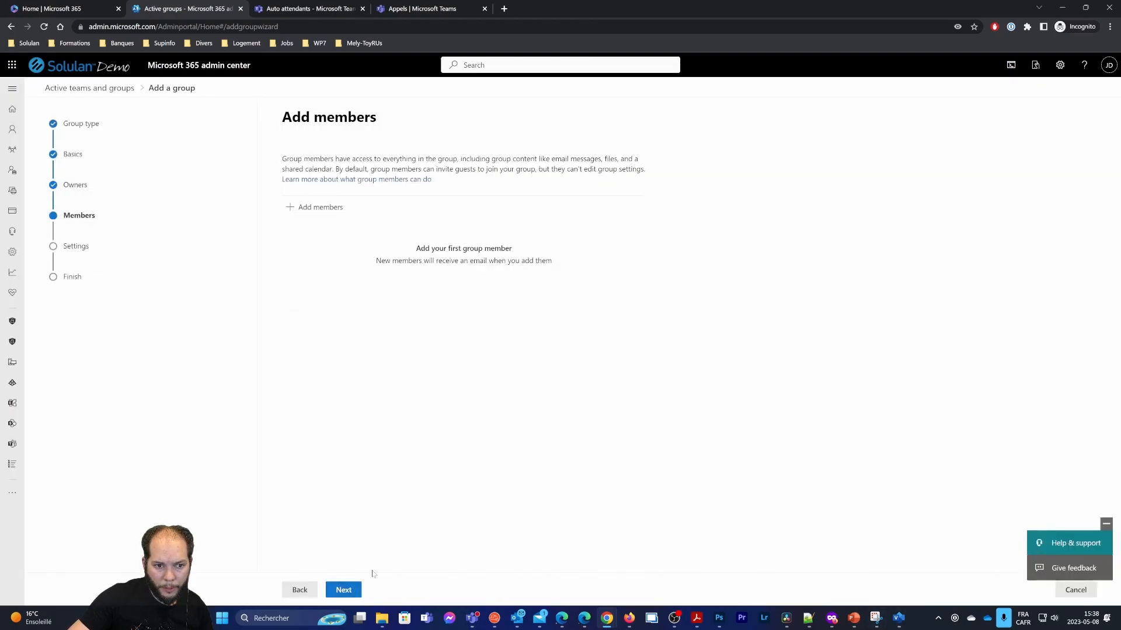
# Add two users as members of the Sales group
pyautogui.click(318, 208)
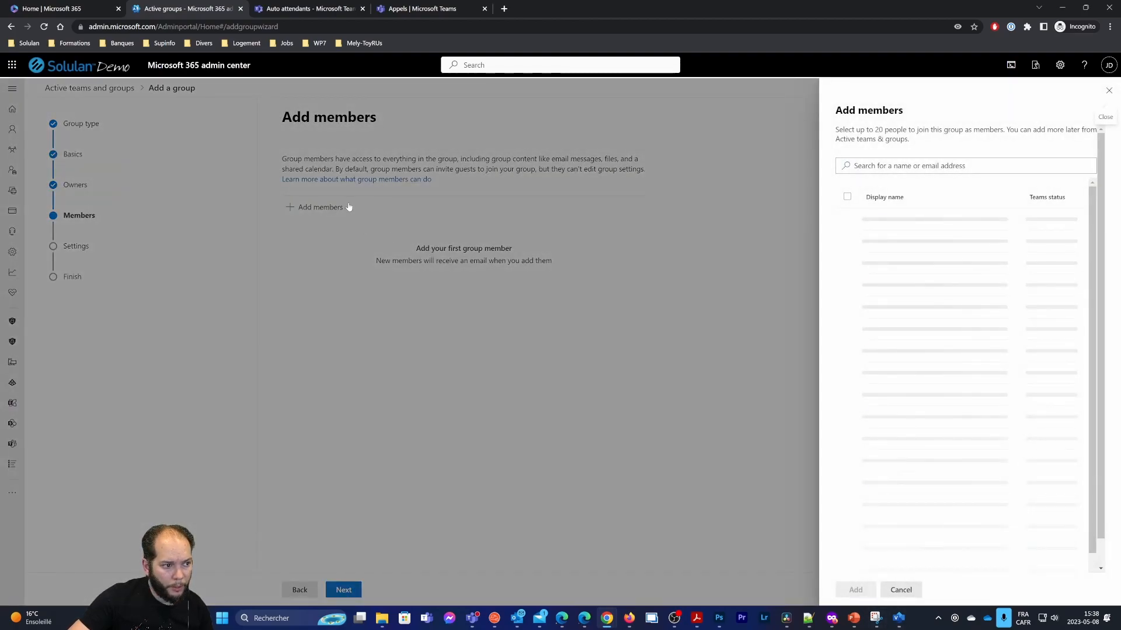
pyautogui.click(934, 166)
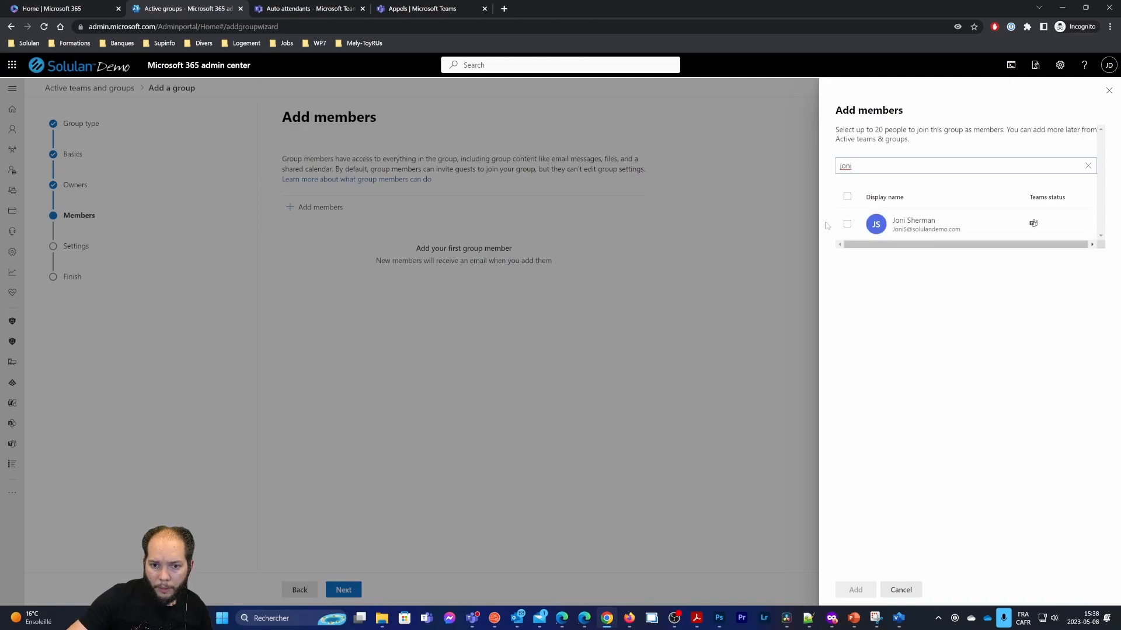
pyautogui.click(846, 224)
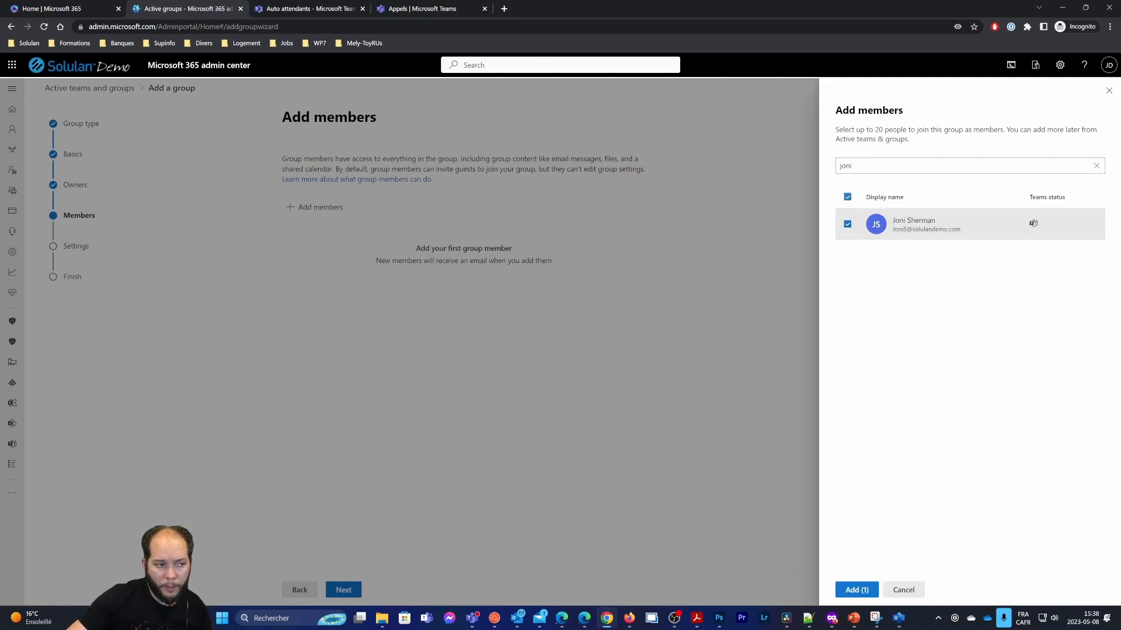
pyautogui.doubleClick(846, 166)
pyautogui.write('adele')
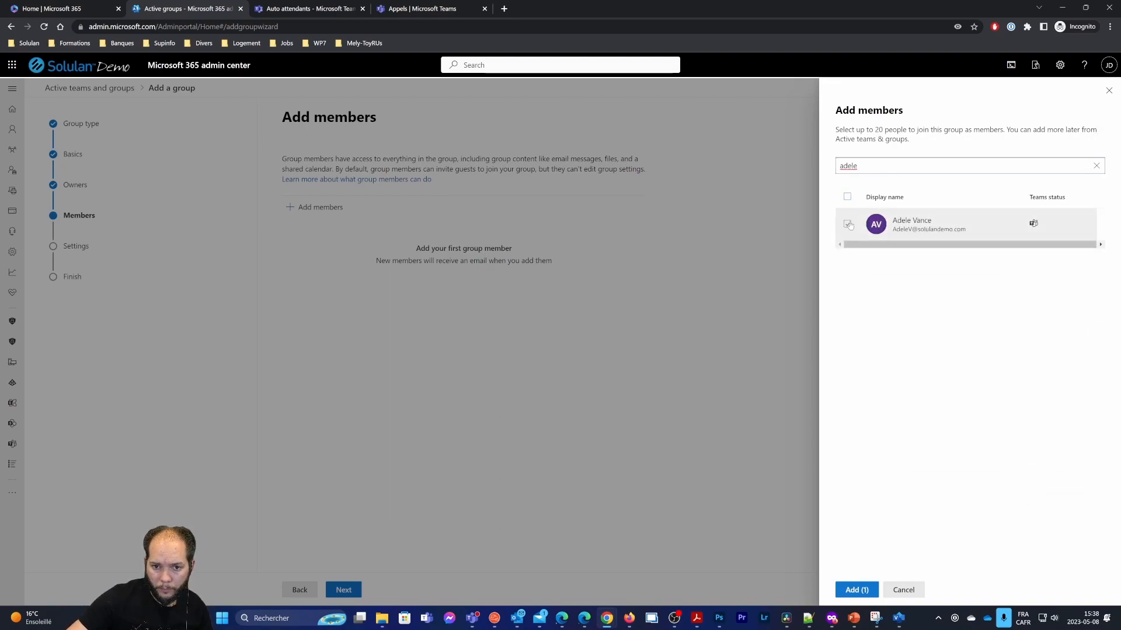
pyautogui.click(847, 224)
pyautogui.click(857, 590)
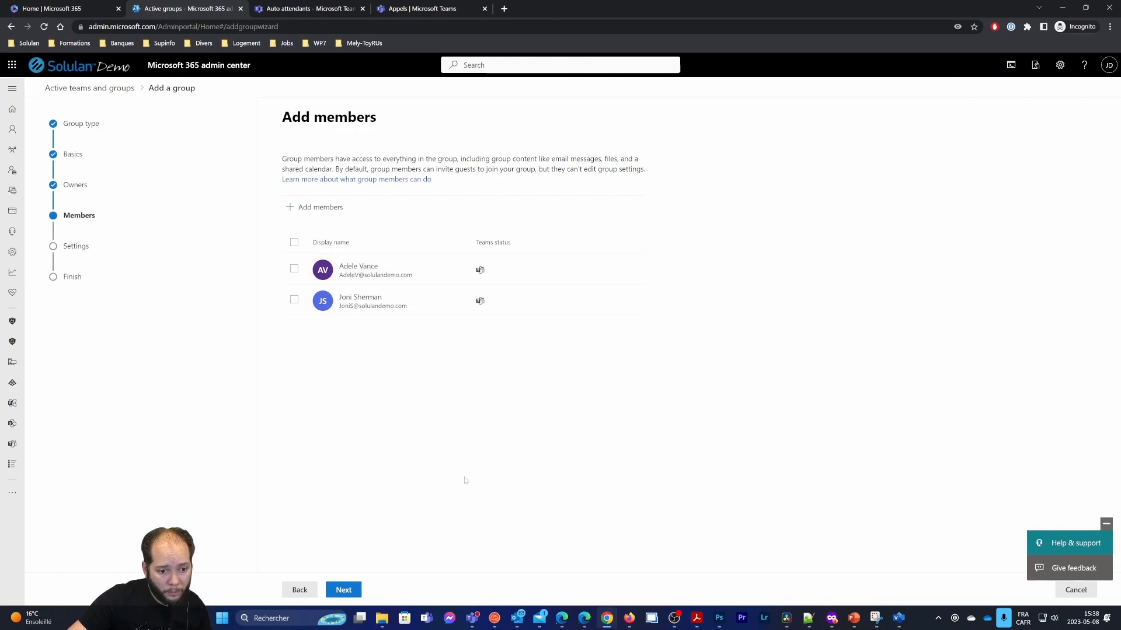
# Set the email to contoso_sales without a team, create the group, and start another
pyautogui.click(343, 590)
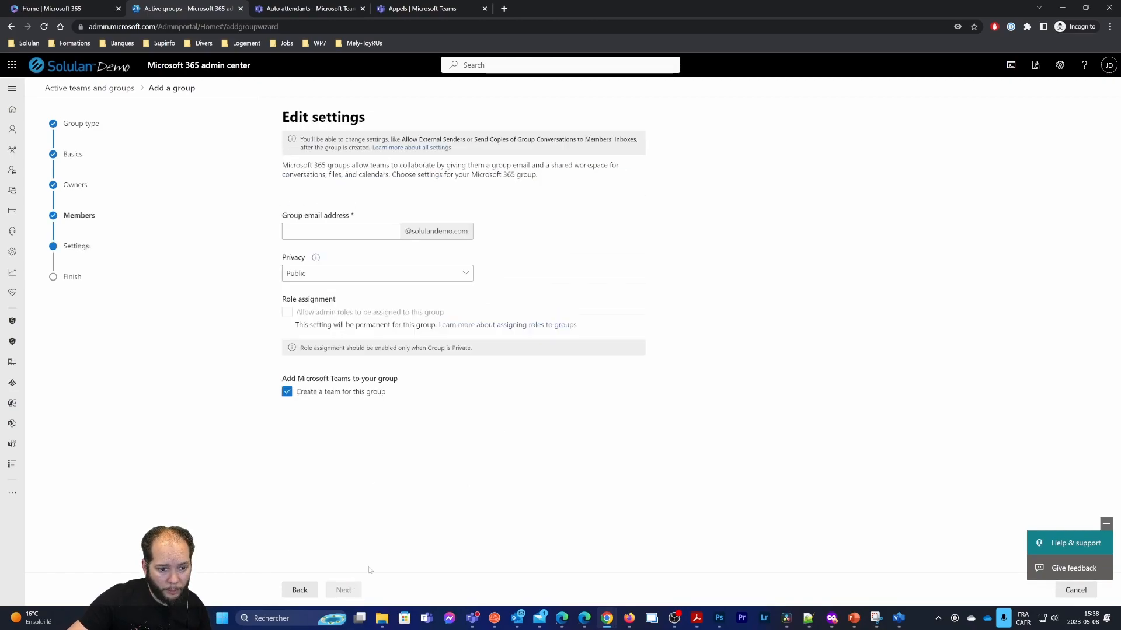
pyautogui.moveTo(286, 379); pyautogui.dragTo(402, 386)
pyautogui.click(287, 391)
pyautogui.click(358, 231)
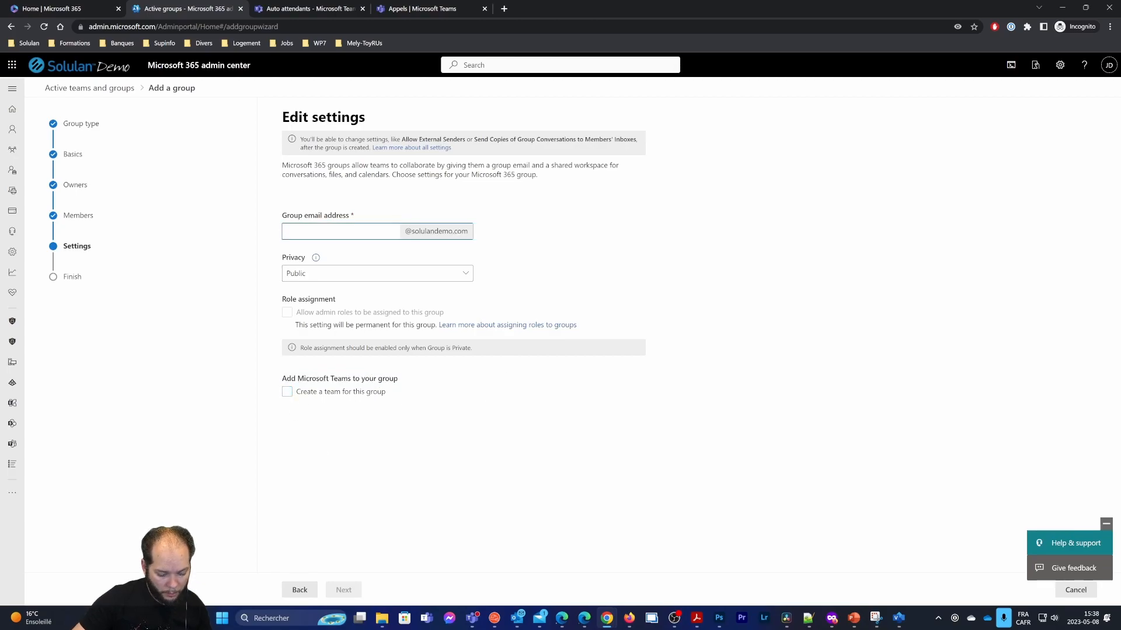
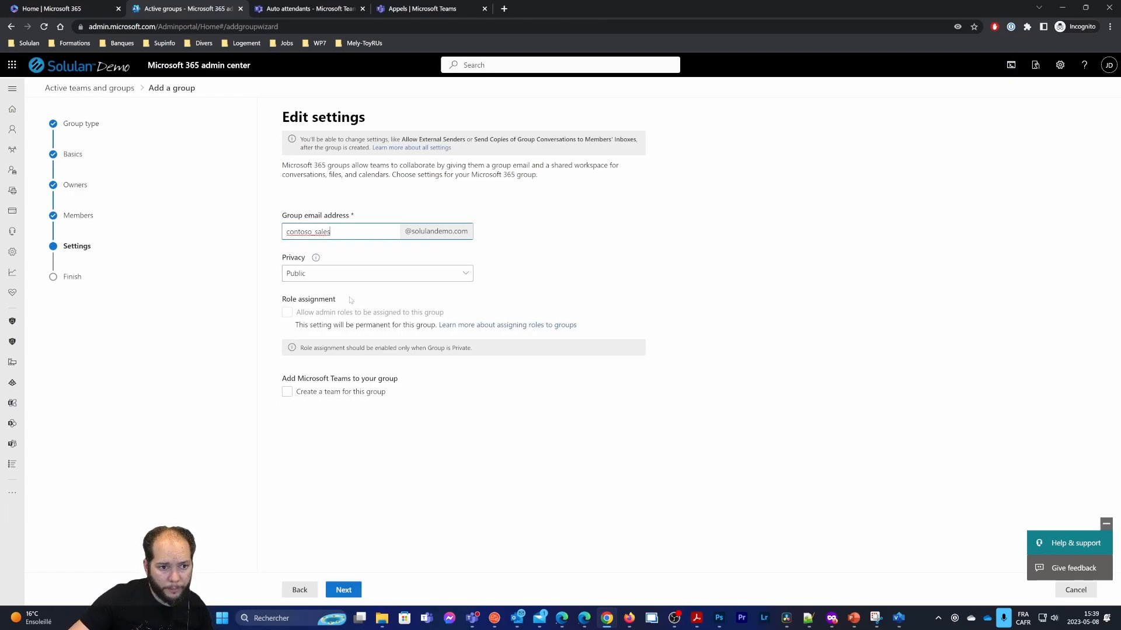
pyautogui.click(352, 590)
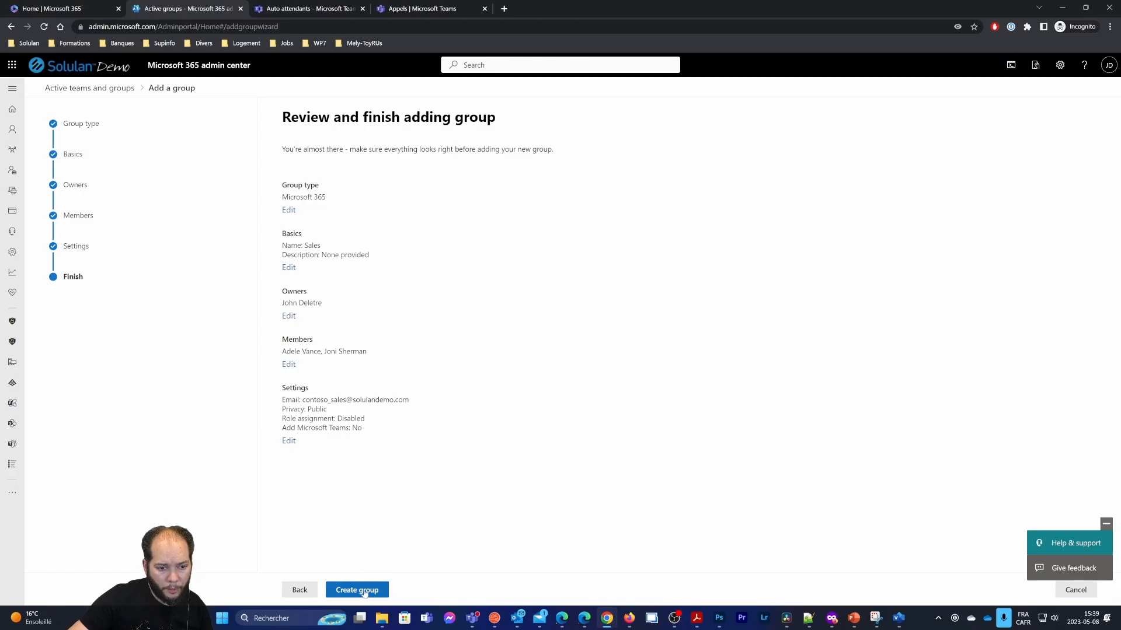
pyautogui.click(358, 590)
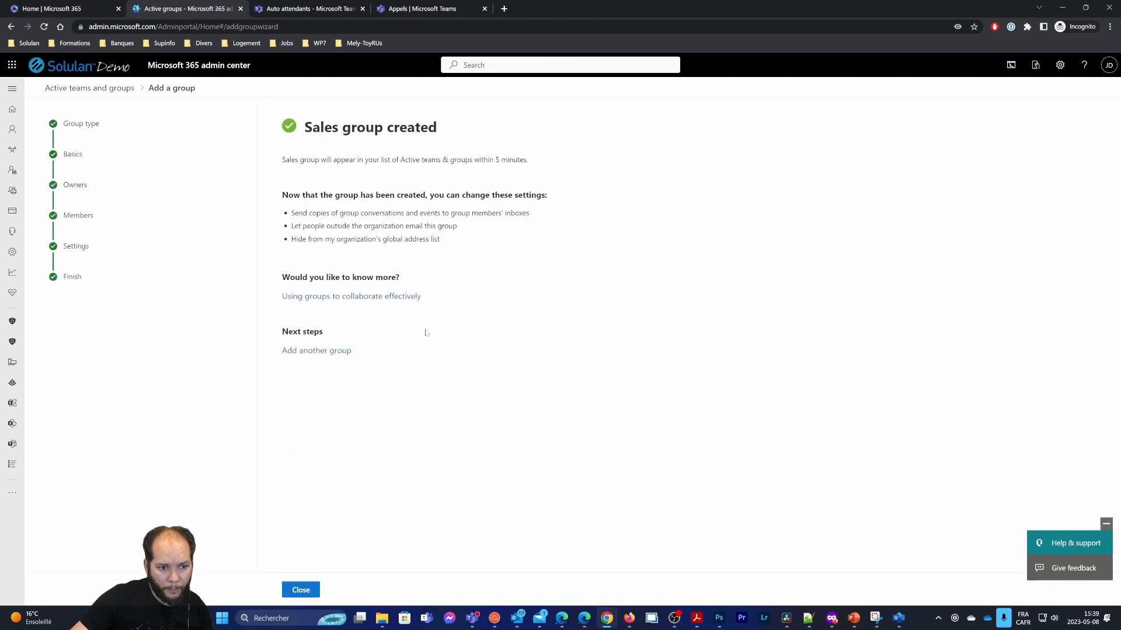
pyautogui.click(324, 350)
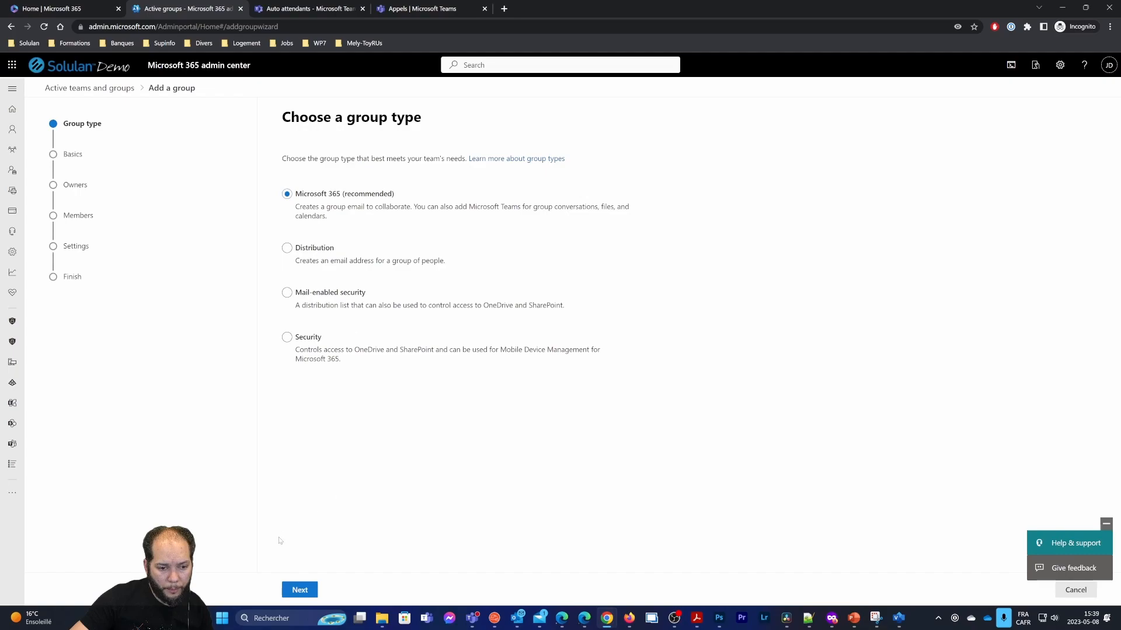
# Start a Microsoft 365 group named Reception with the administrator account as owner
pyautogui.click(299, 590)
pyautogui.click(350, 208)
pyautogui.write('Reception')
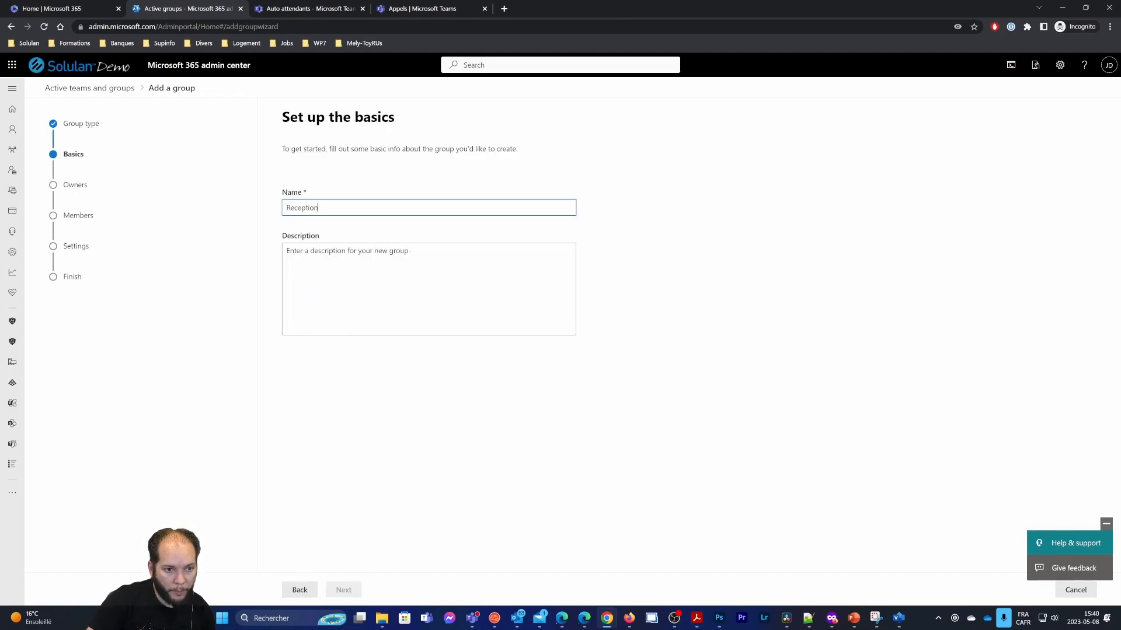
pyautogui.press('Tab')
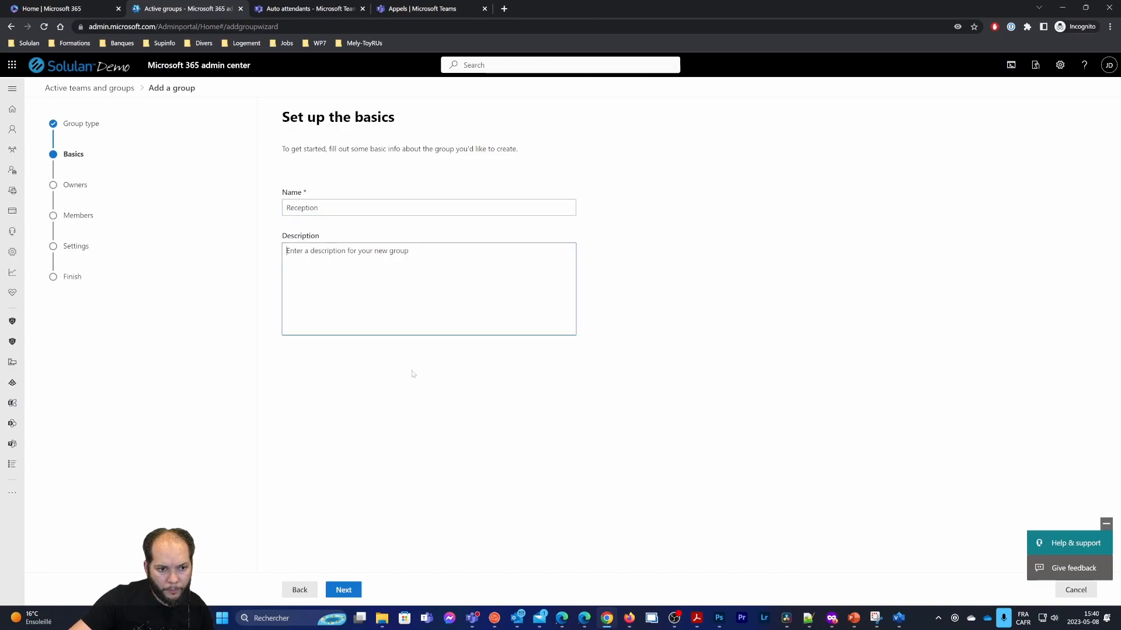
pyautogui.click(350, 590)
pyautogui.click(315, 234)
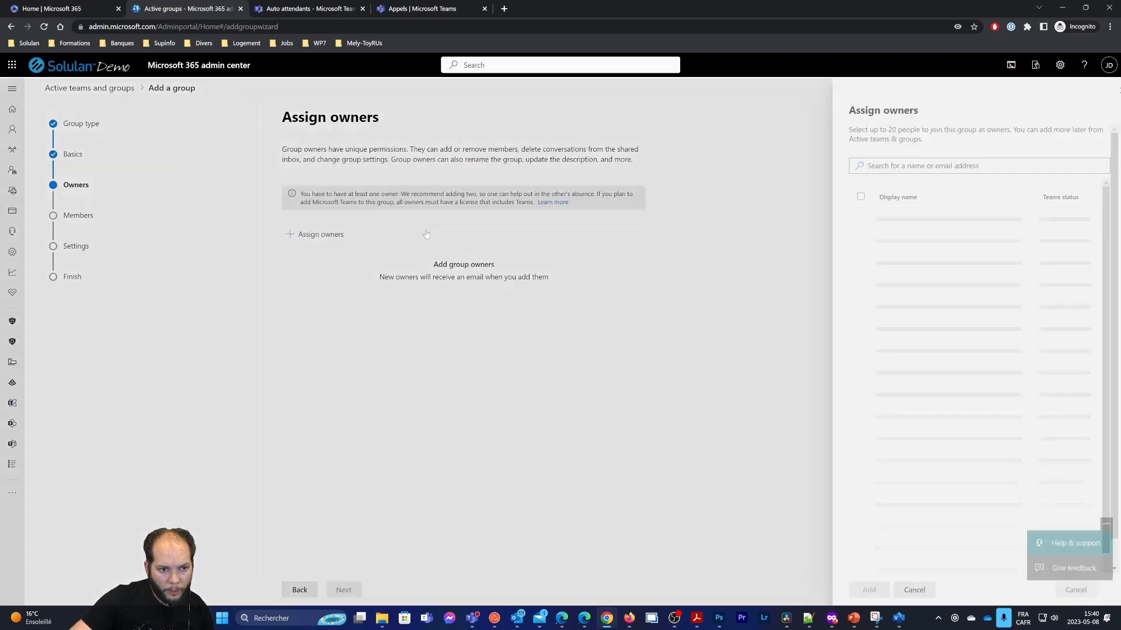
pyautogui.write('john')
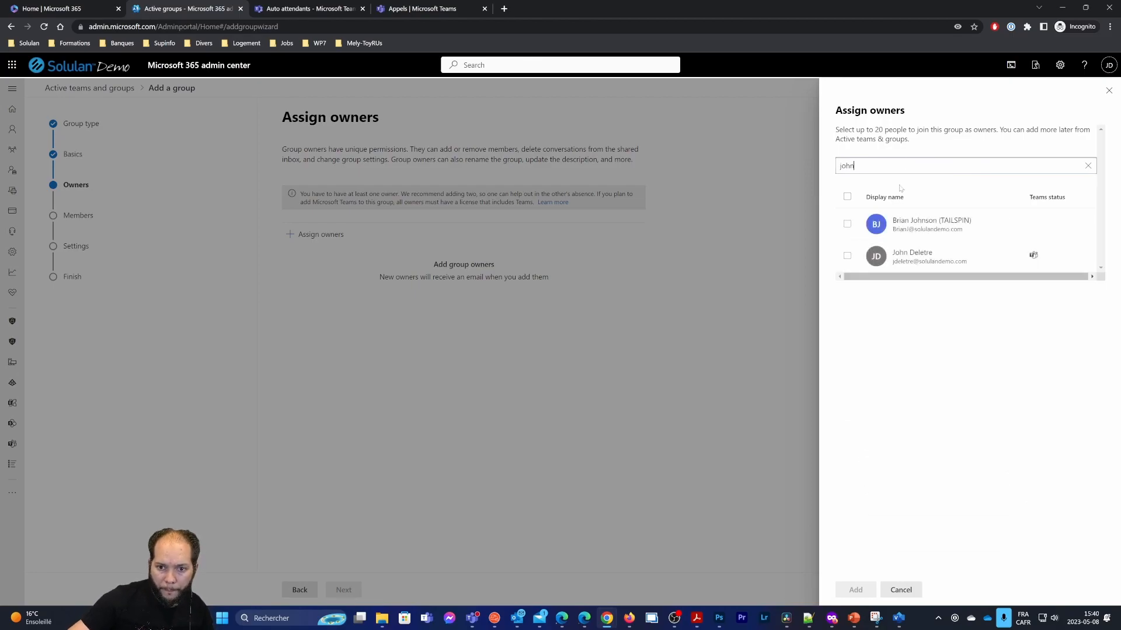
pyautogui.click(847, 256)
pyautogui.click(855, 590)
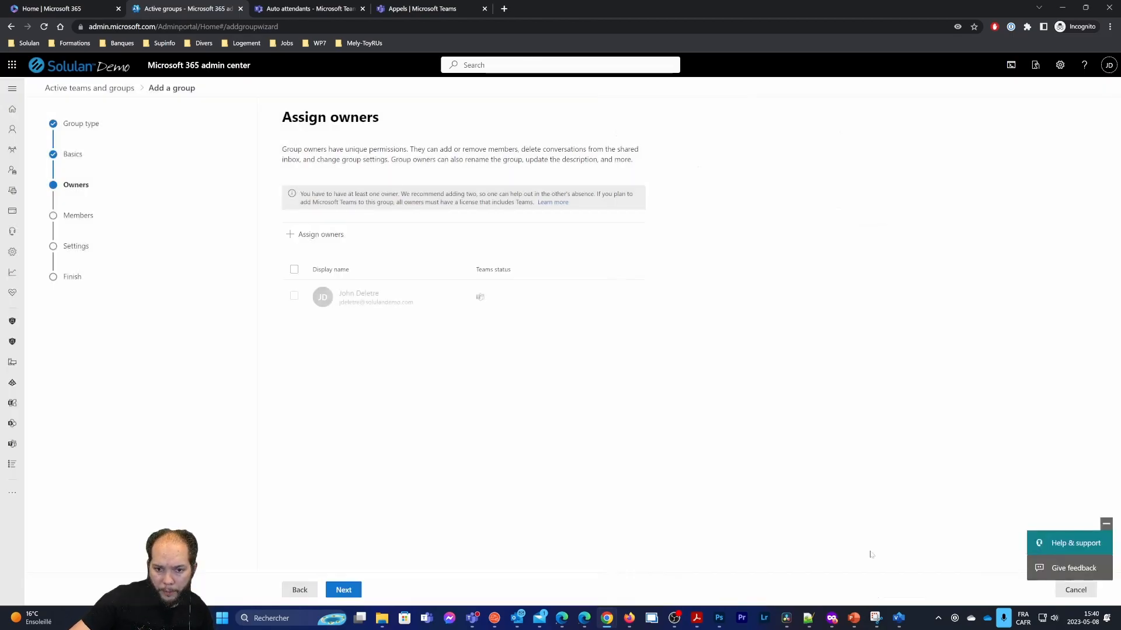
# Add one user as the Reception group's member
pyautogui.click(343, 589)
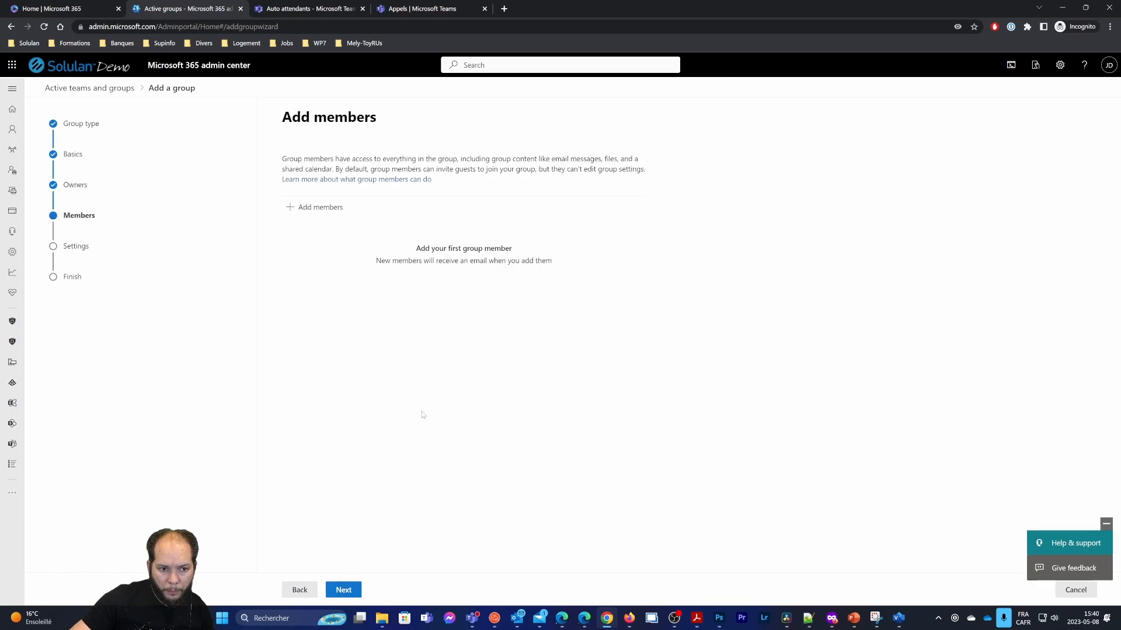
pyautogui.click(336, 220)
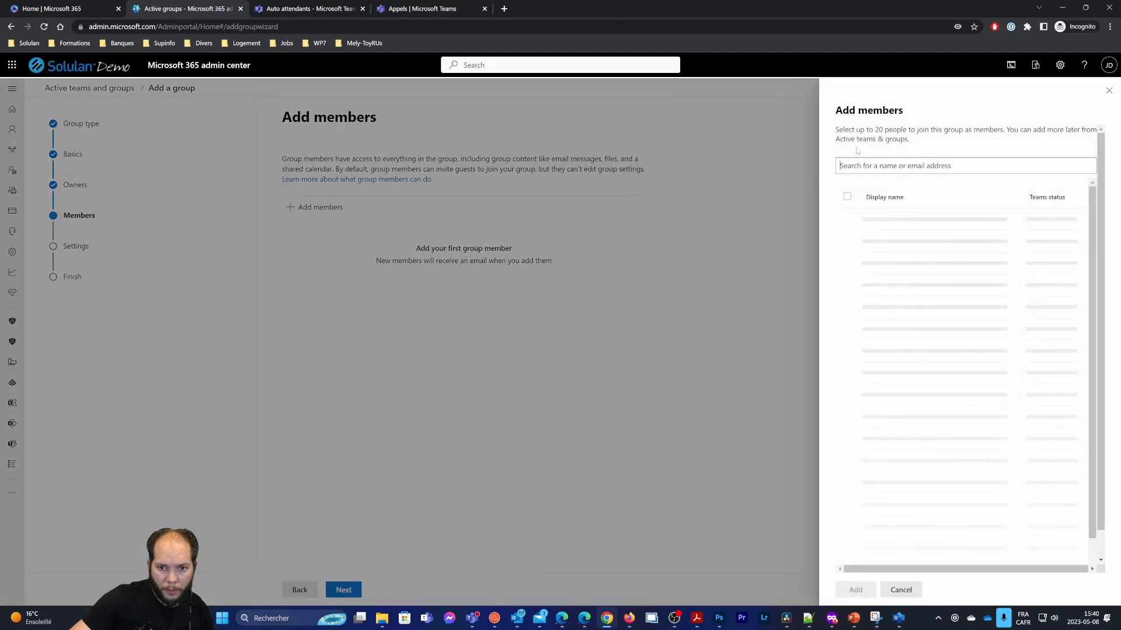
pyautogui.write('megan.')
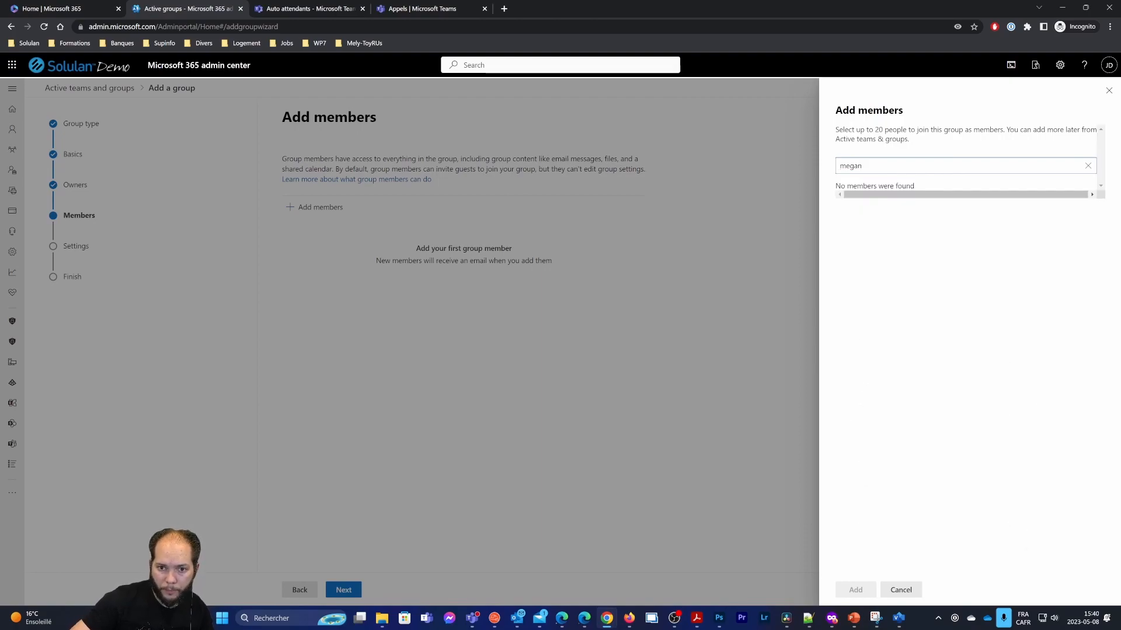
pyautogui.click(847, 224)
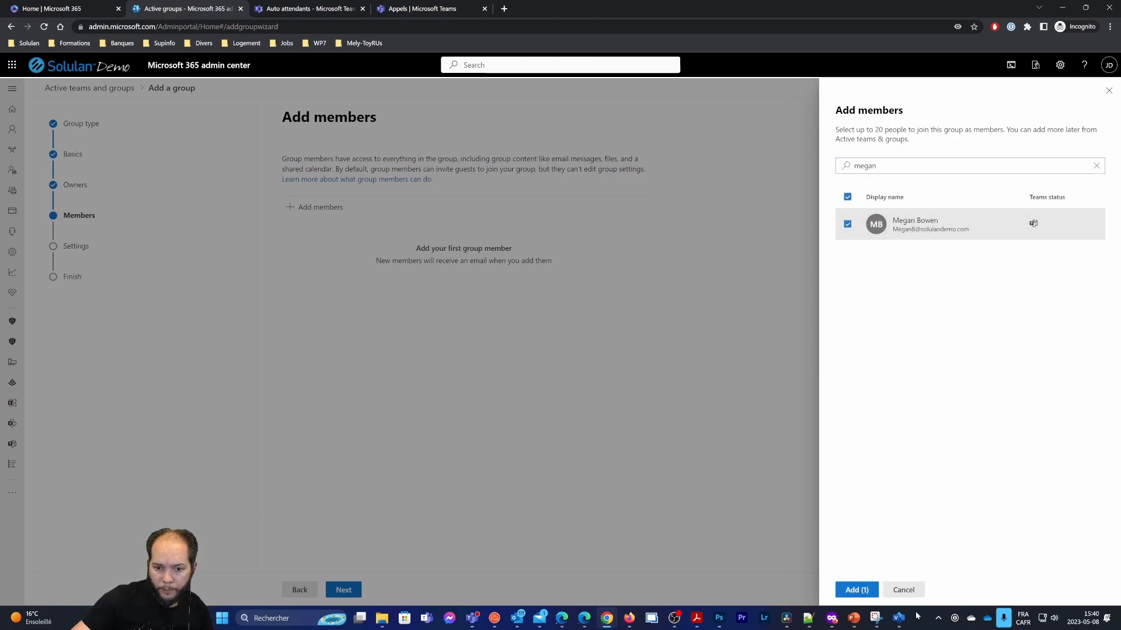
pyautogui.click(856, 589)
# Set the email to consoto_reception without a team and create the Reception group
pyautogui.click(344, 590)
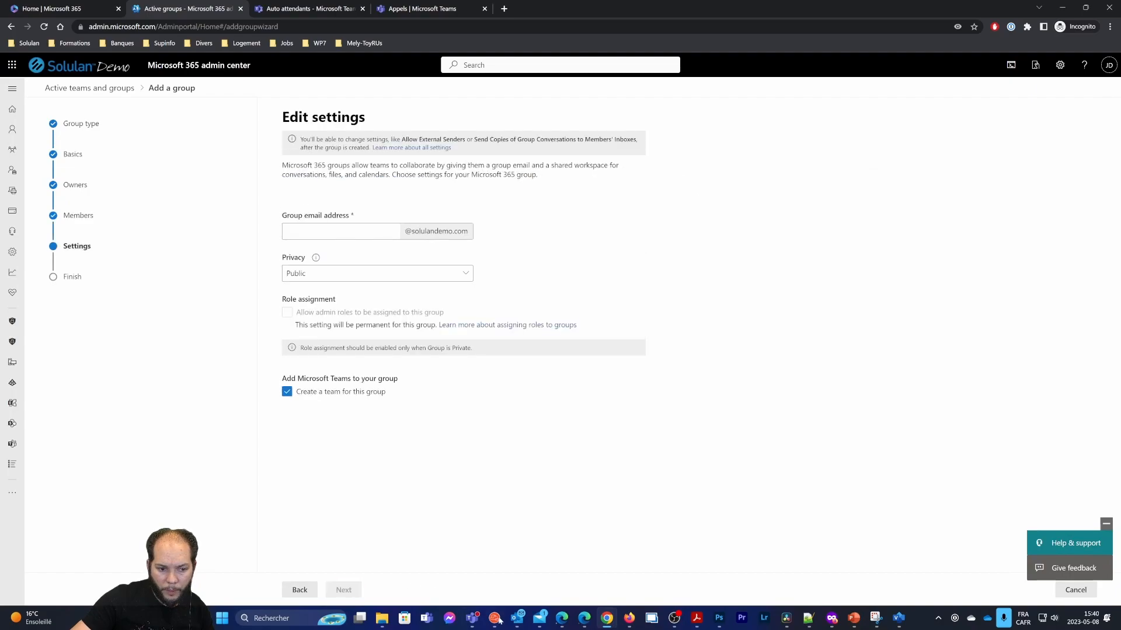
pyautogui.click(287, 393)
pyautogui.click(341, 232)
pyautogui.write('c')
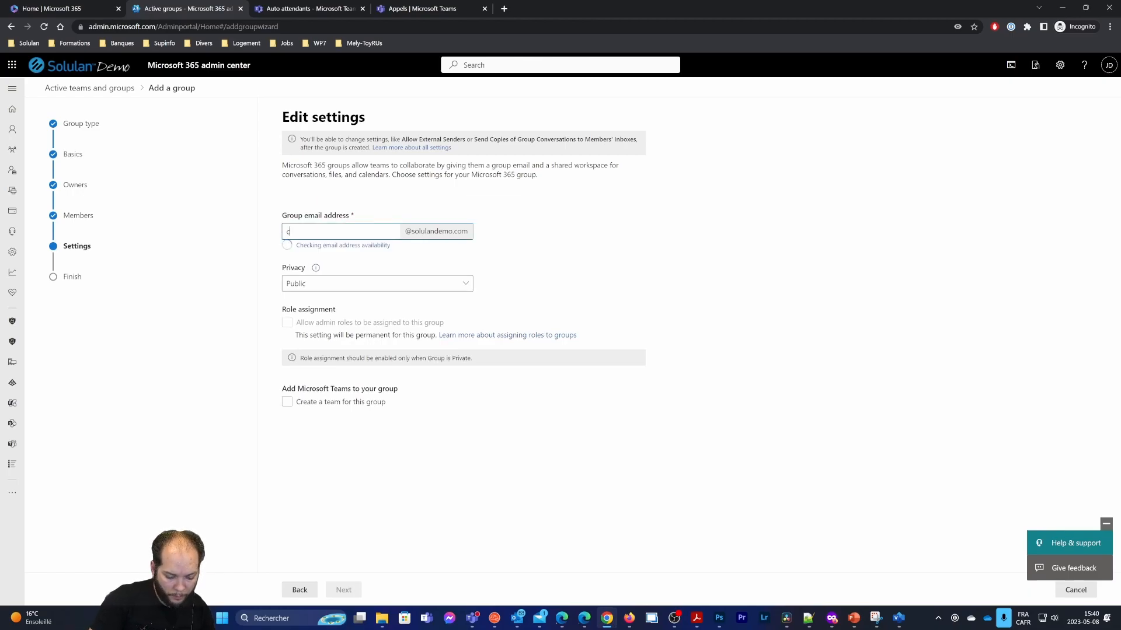
pyautogui.write('onsoto_')
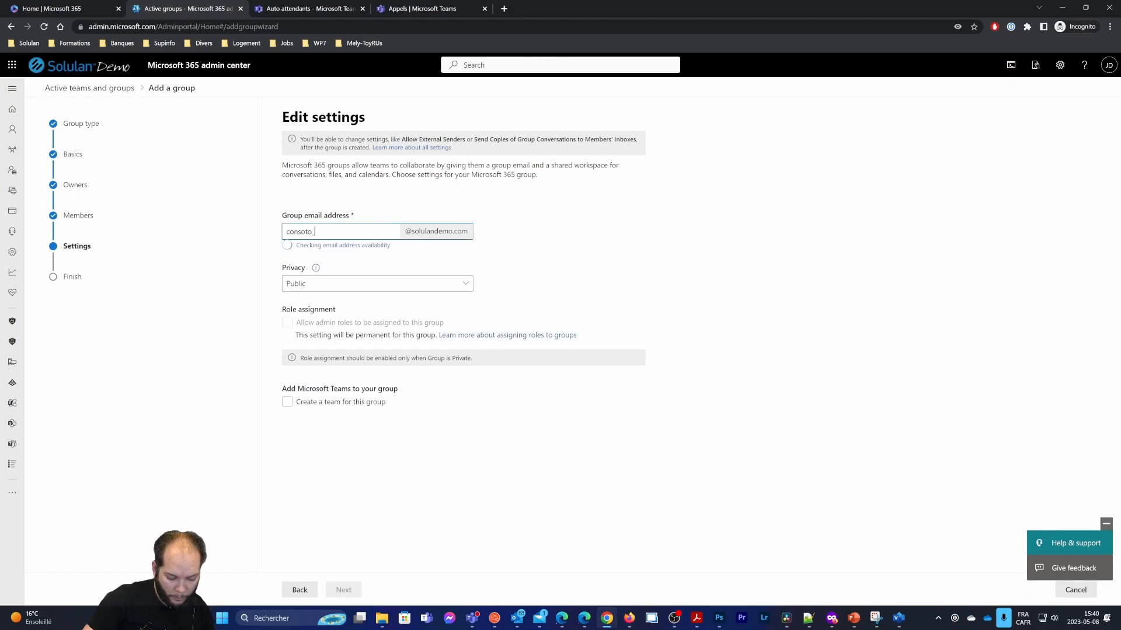
pyautogui.write('reception')
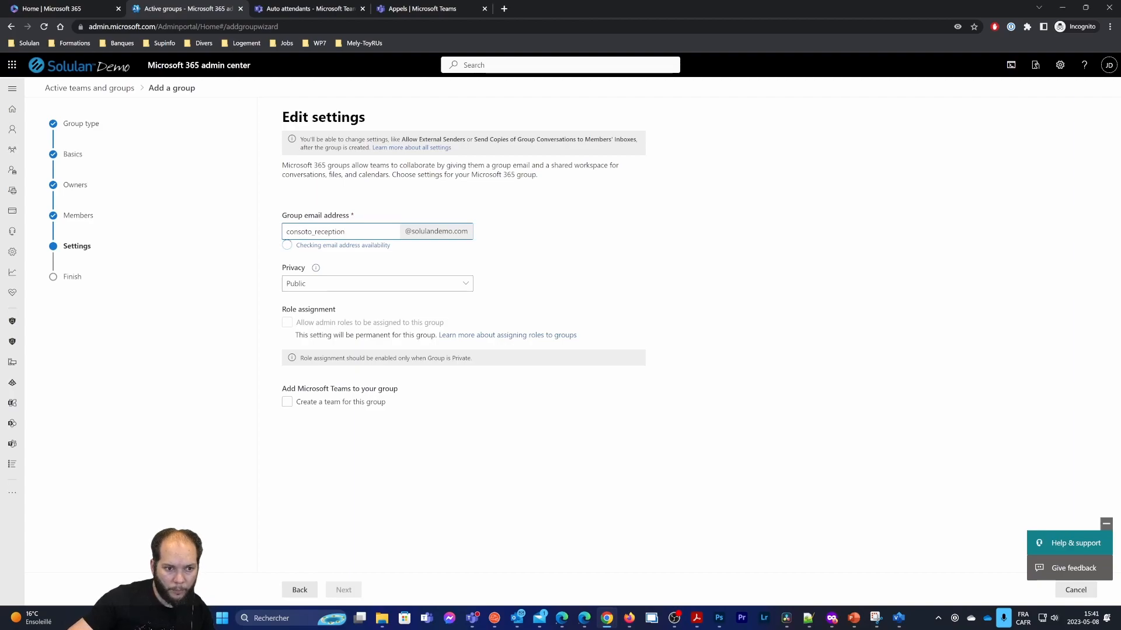
pyautogui.click(343, 590)
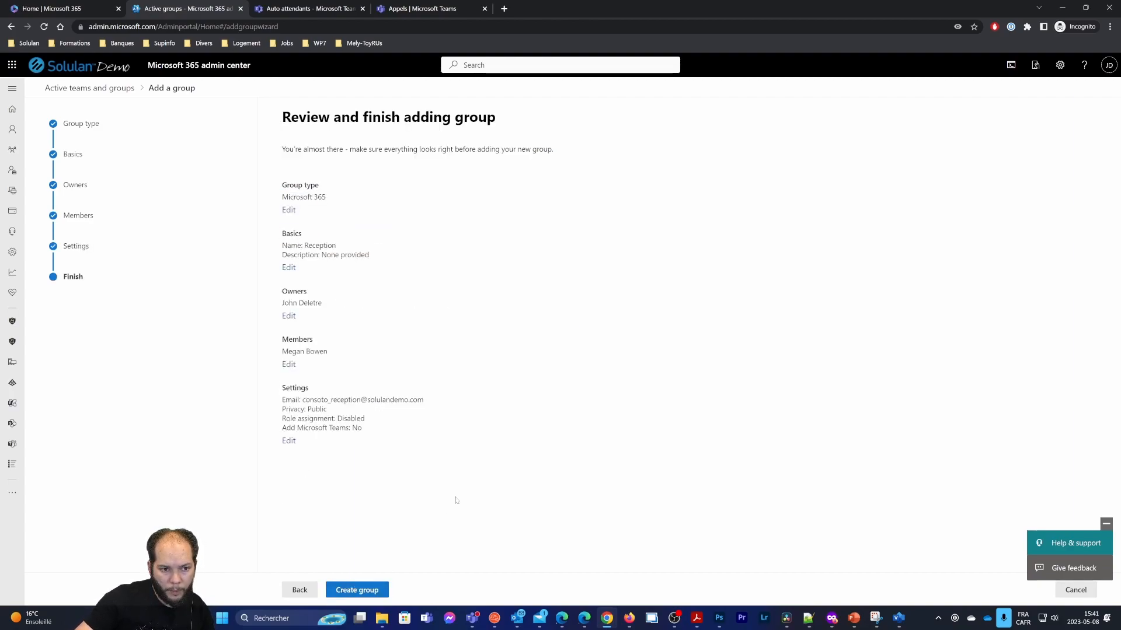
pyautogui.click(385, 588)
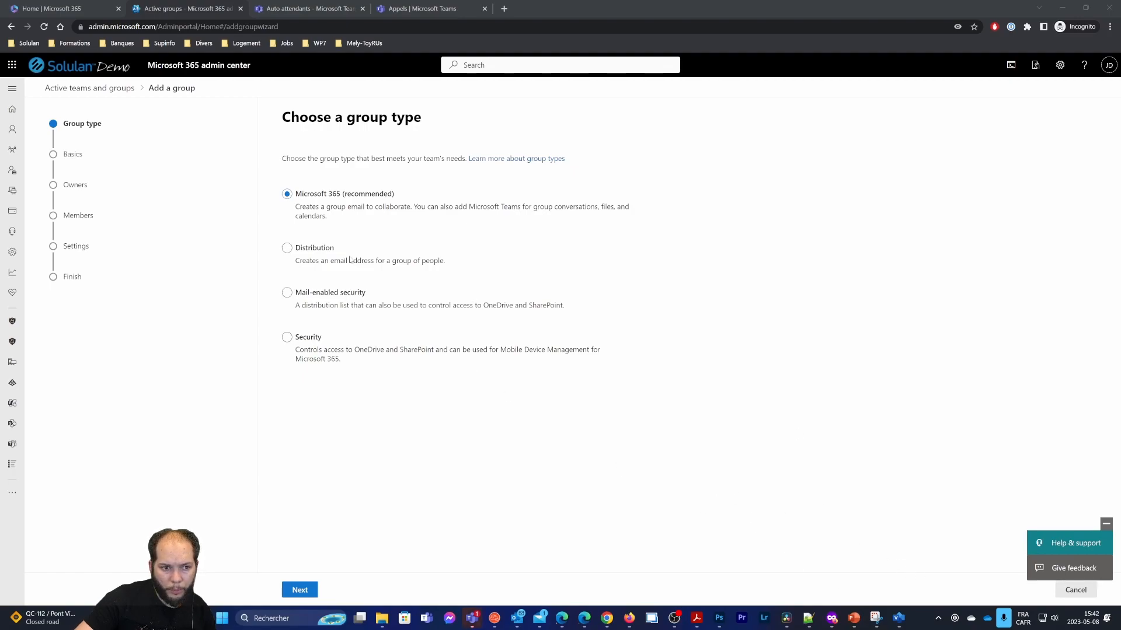
# Keep the Microsoft 365 group type and name the new group Support
pyautogui.click(300, 589)
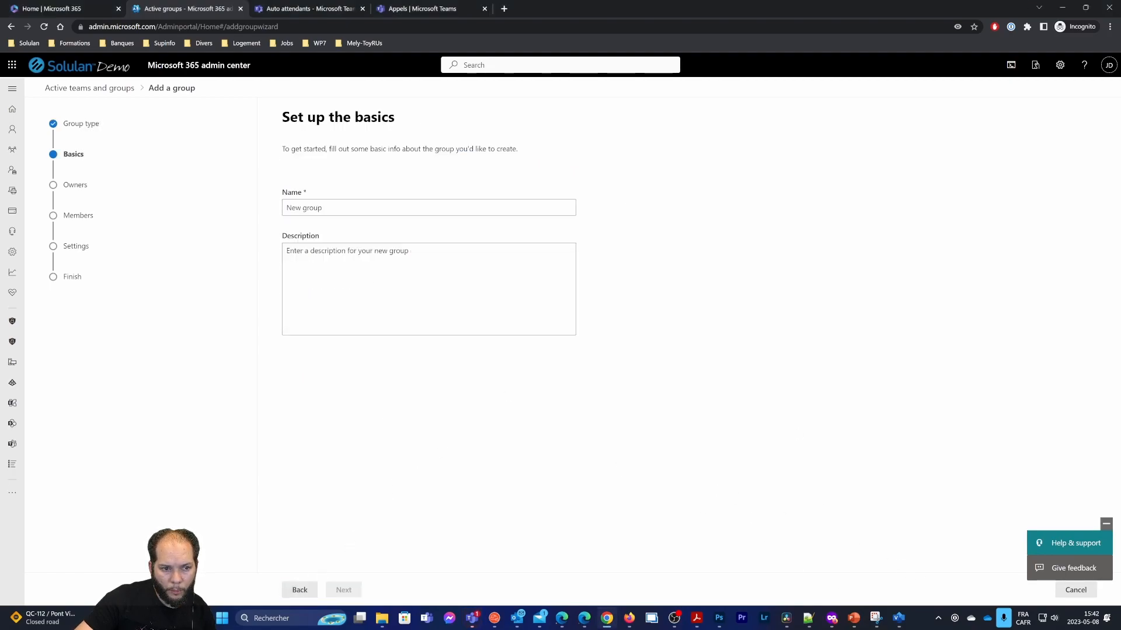
pyautogui.write('Support')
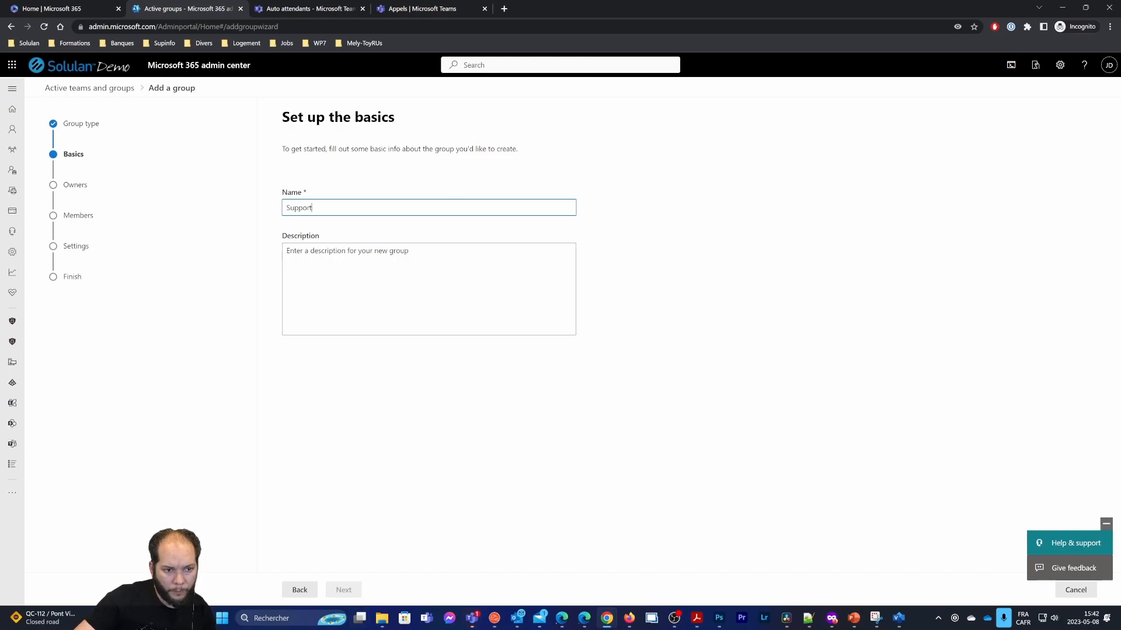
pyautogui.press('Tab')
# Assign one searched-for person as the group's owner
pyautogui.click(335, 593)
pyautogui.click(318, 235)
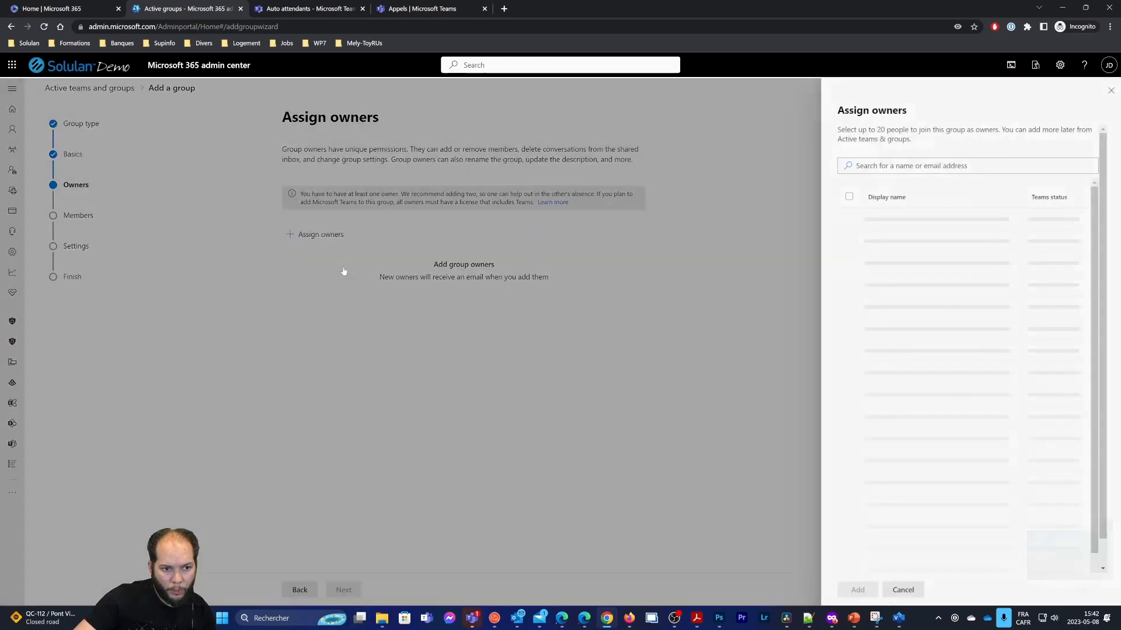
pyautogui.write('john')
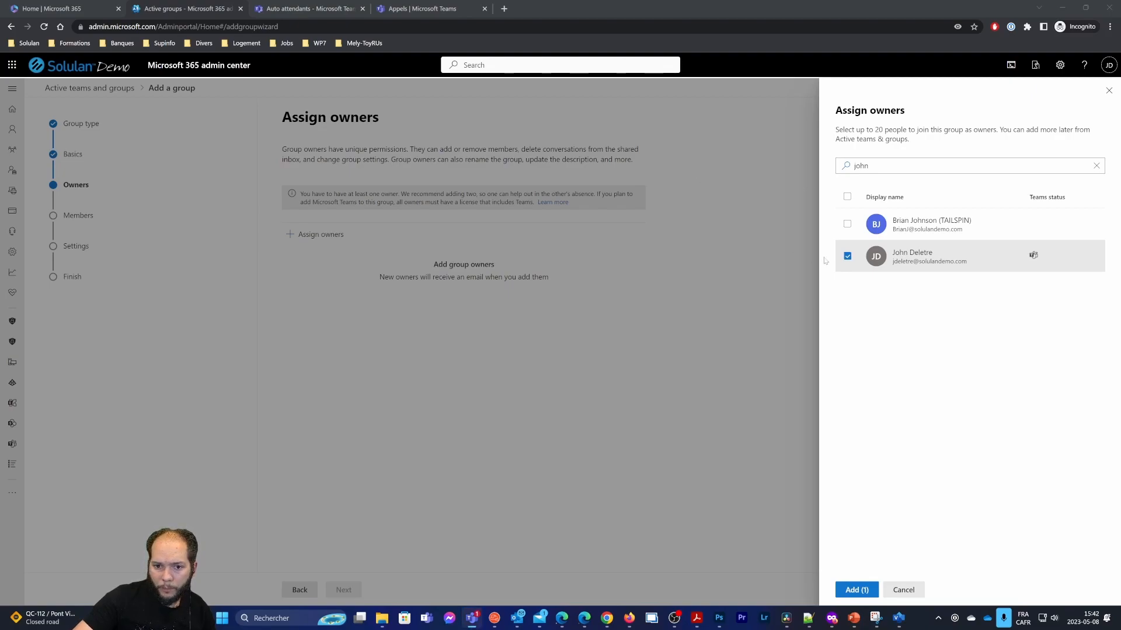
pyautogui.click(883, 492)
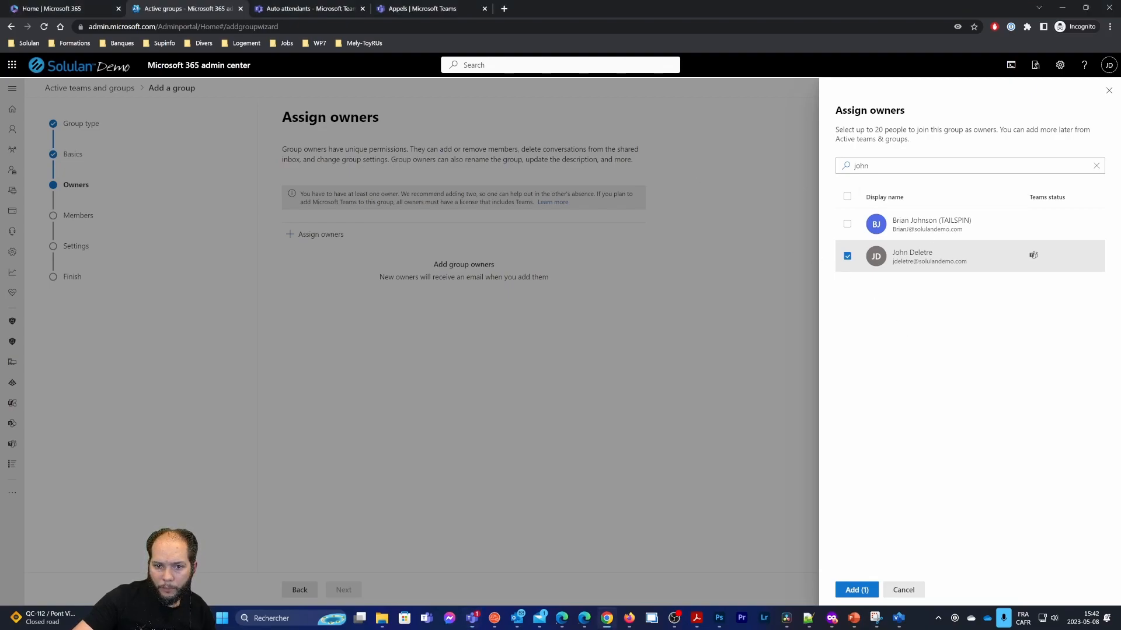
pyautogui.click(864, 589)
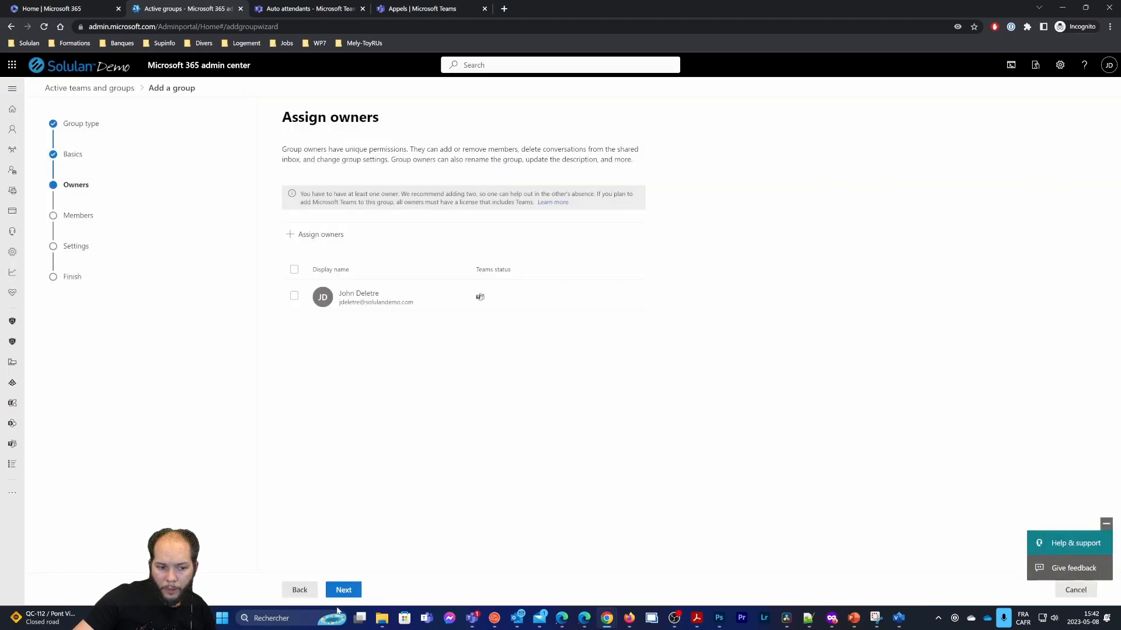
pyautogui.click(343, 590)
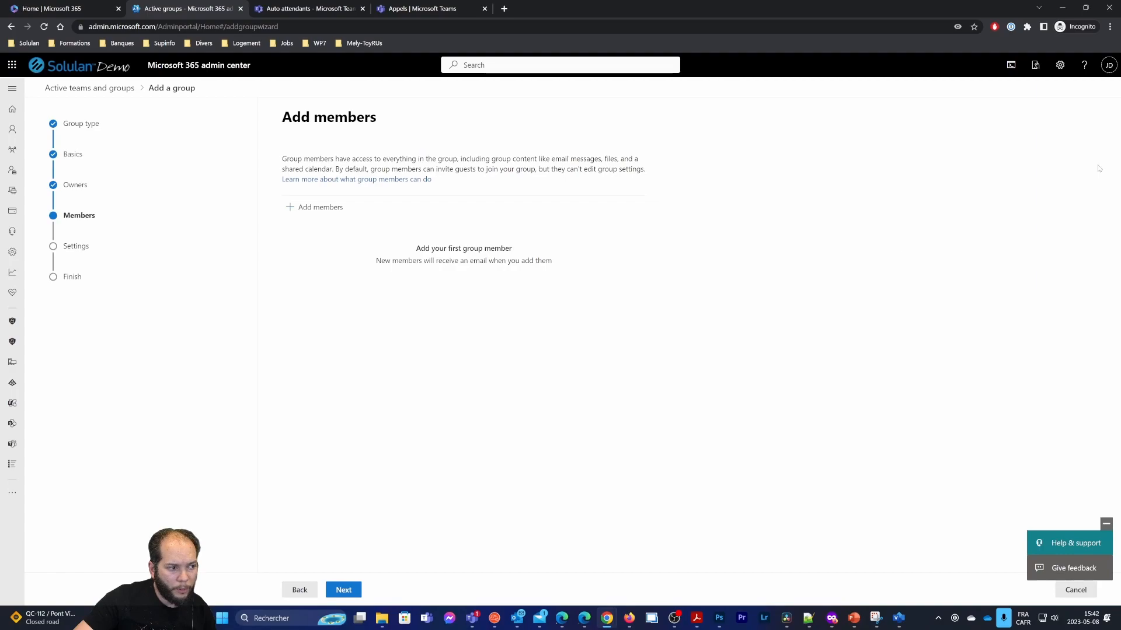
# Add two people as members of the Support group
pyautogui.click(302, 207)
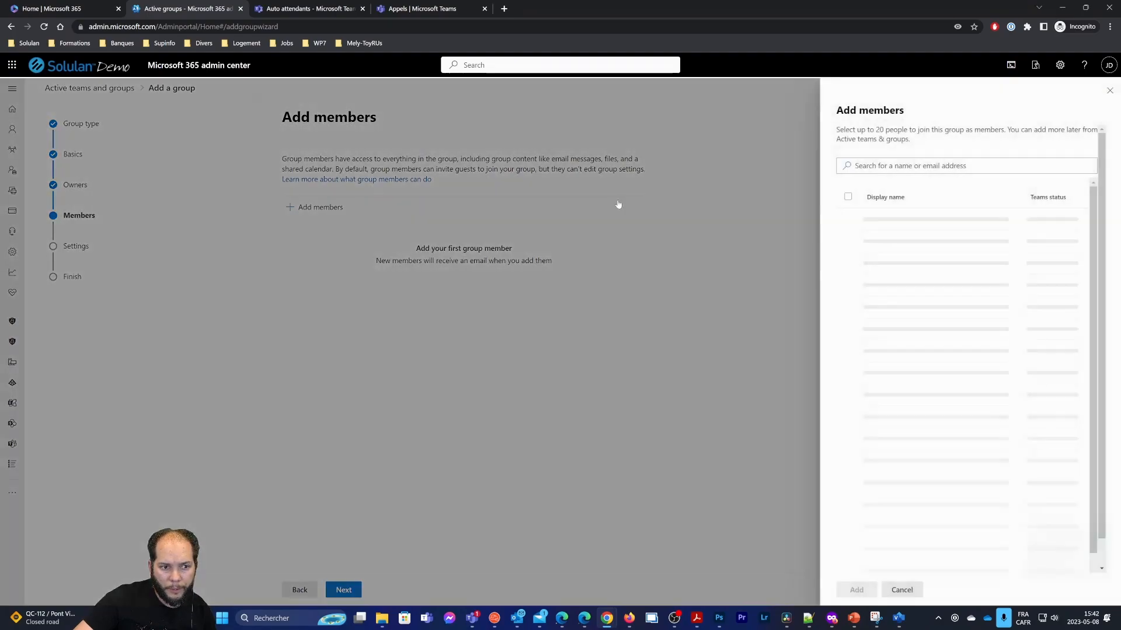
pyautogui.click(915, 164)
pyautogui.write('joni')
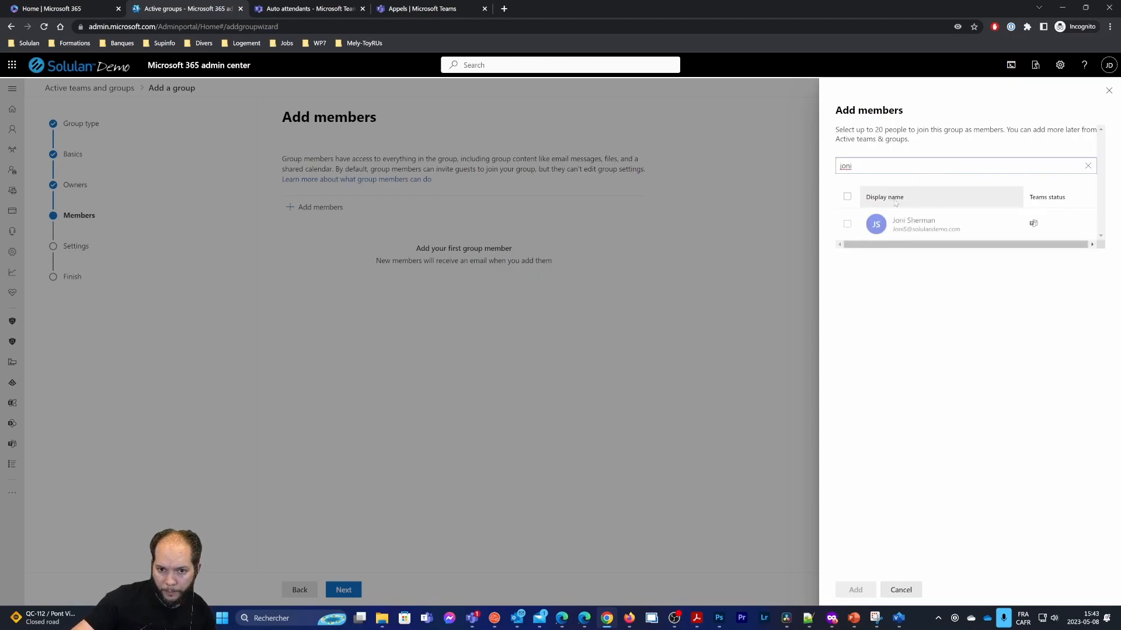
pyautogui.click(847, 224)
pyautogui.click(861, 590)
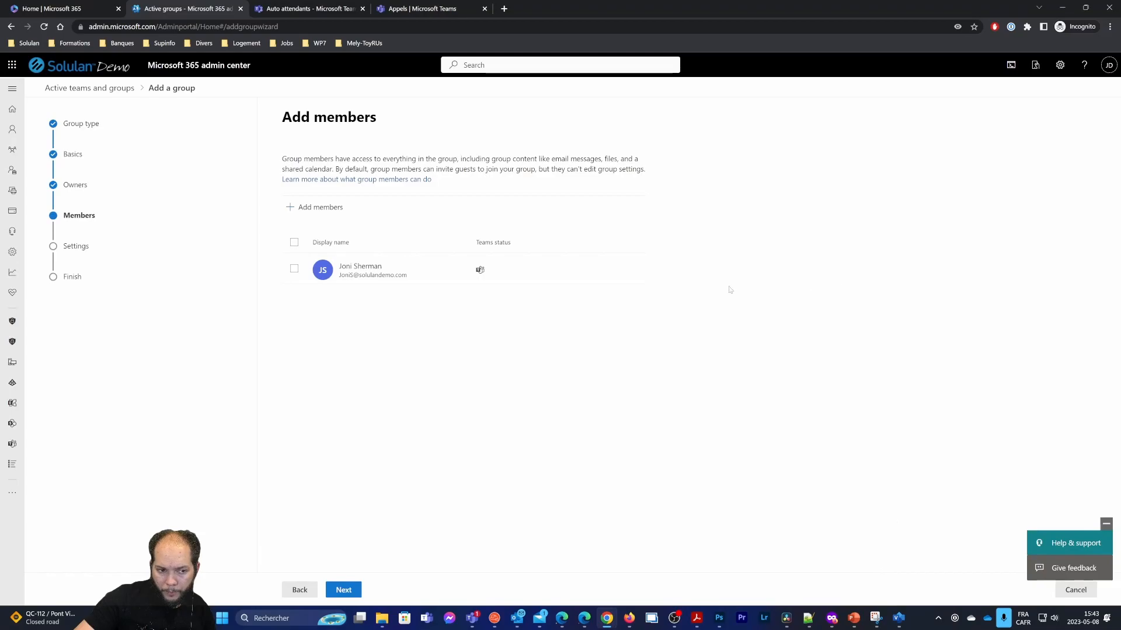
pyautogui.click(316, 207)
pyautogui.write('adele')
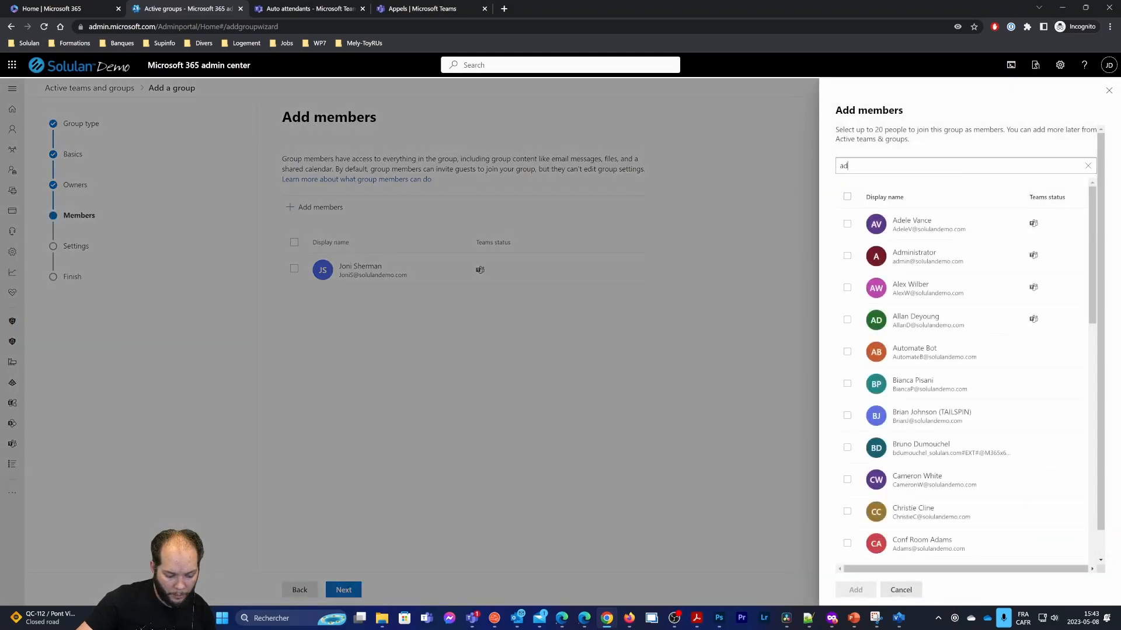
pyautogui.click(847, 223)
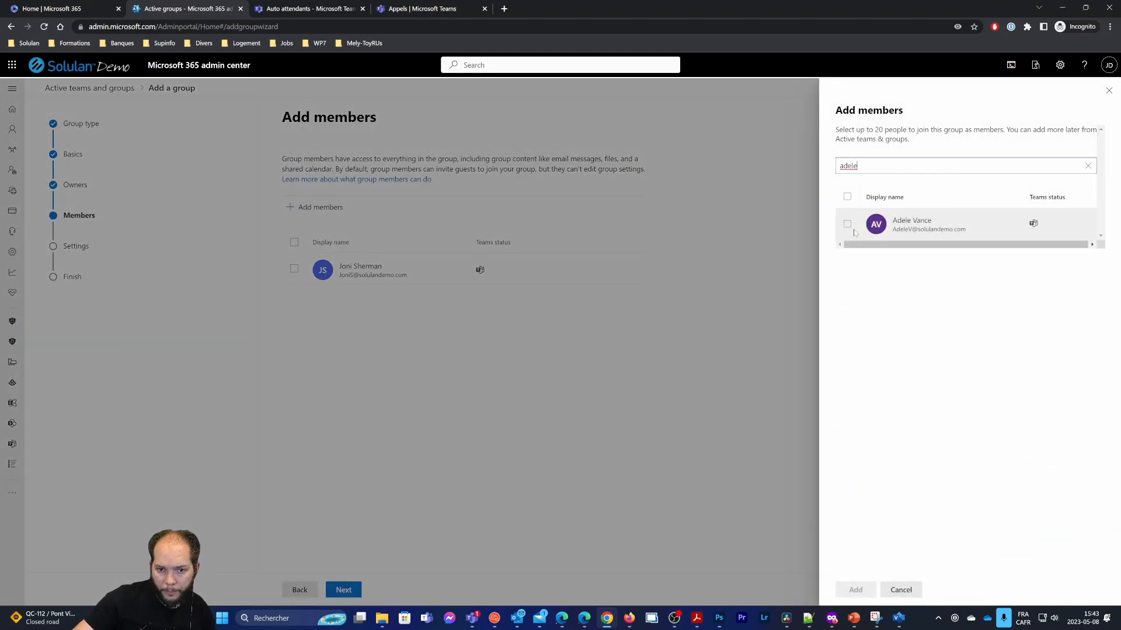
pyautogui.click(855, 590)
# Set the group email to contoso_support, skip creating a team, and create the group
pyautogui.click(343, 590)
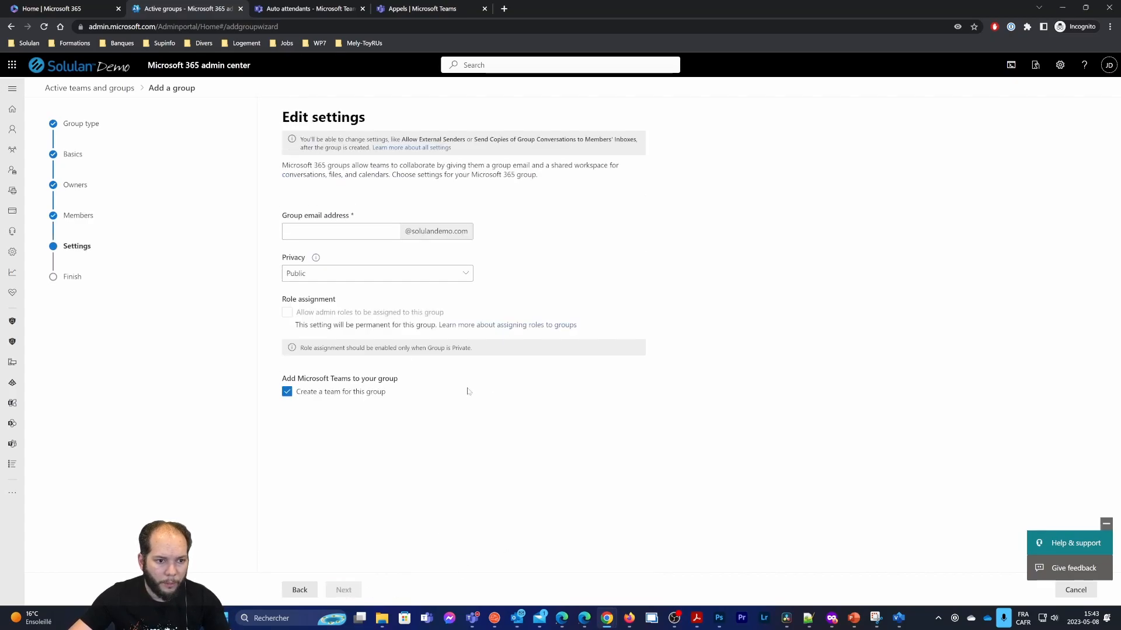
pyautogui.click(324, 232)
pyautogui.write('cobtso')
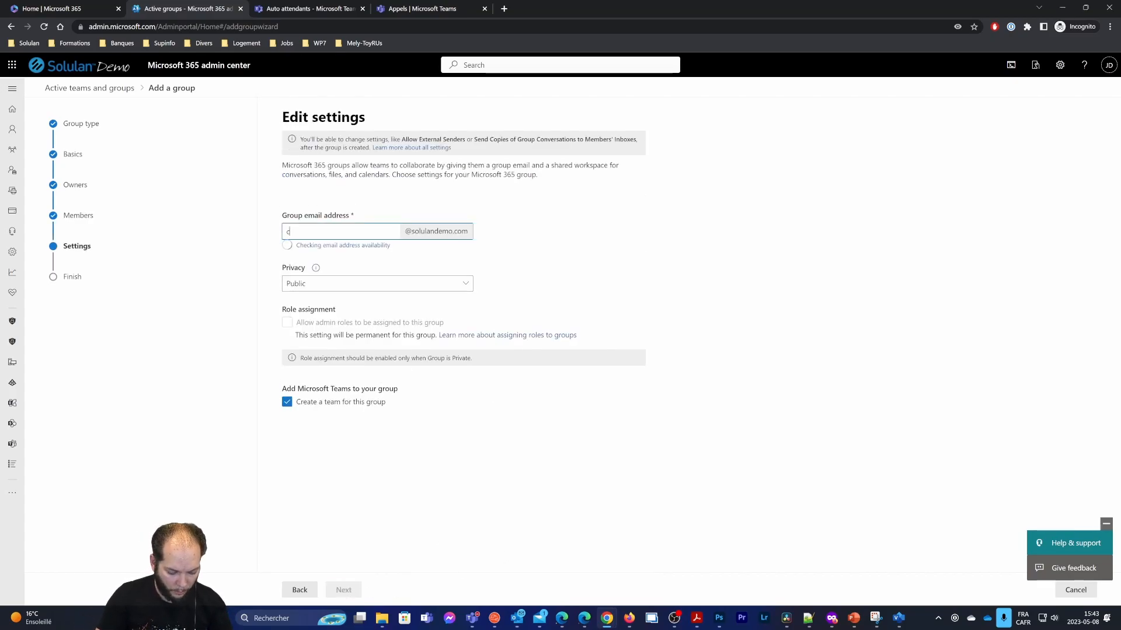
pyautogui.press('BackSpace')
pyautogui.write('ntoso_suppor')
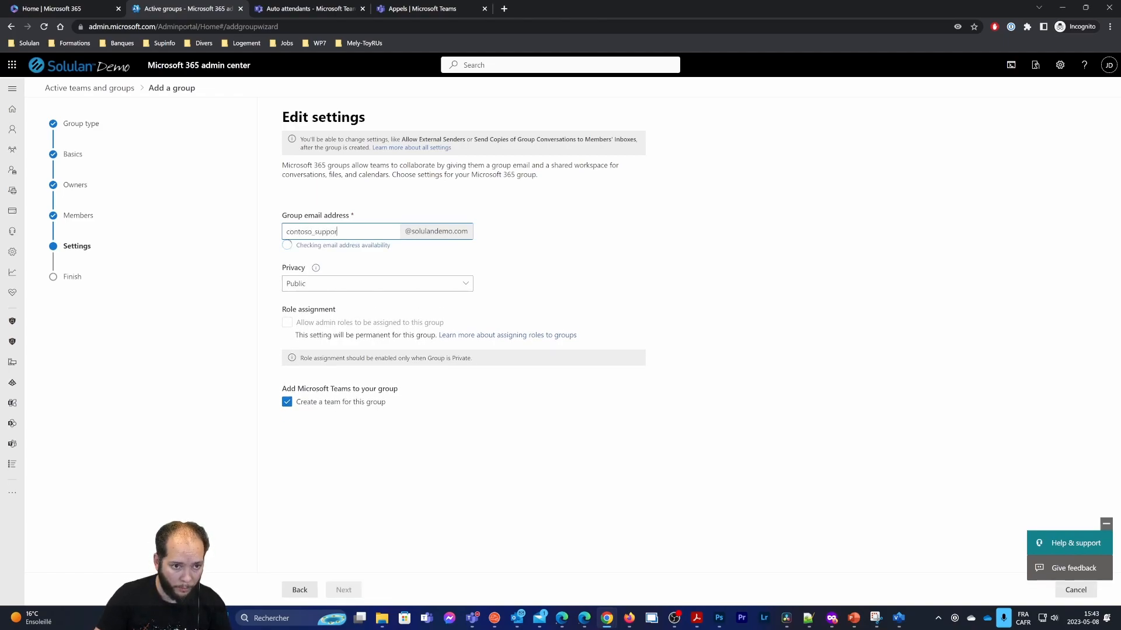
pyautogui.write('t')
pyautogui.click(287, 391)
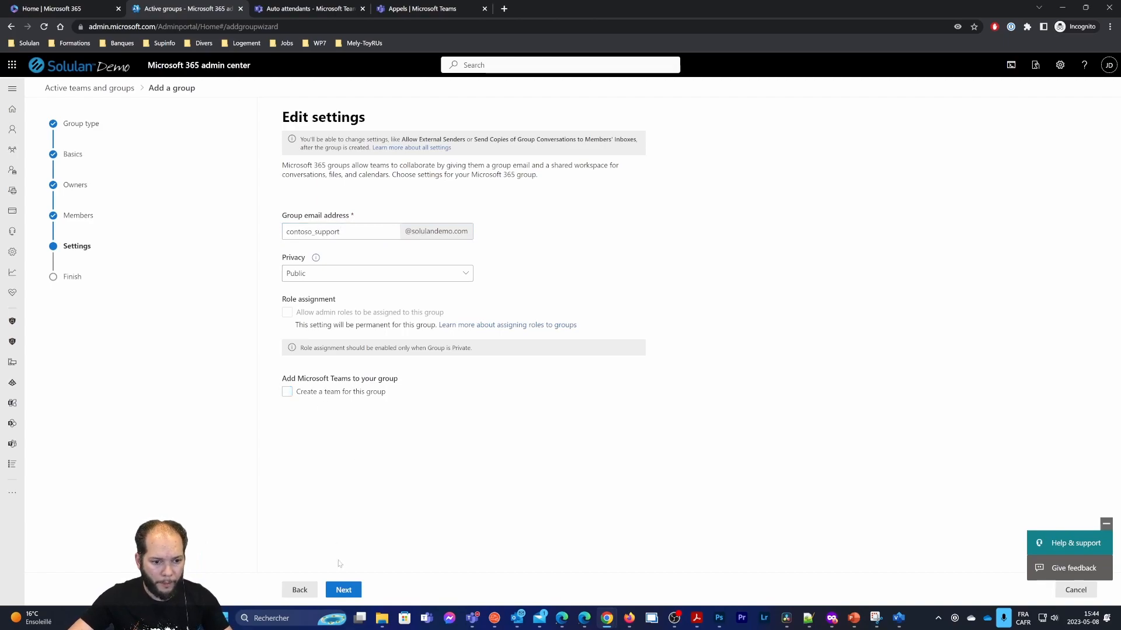
pyautogui.click(354, 587)
pyautogui.click(371, 589)
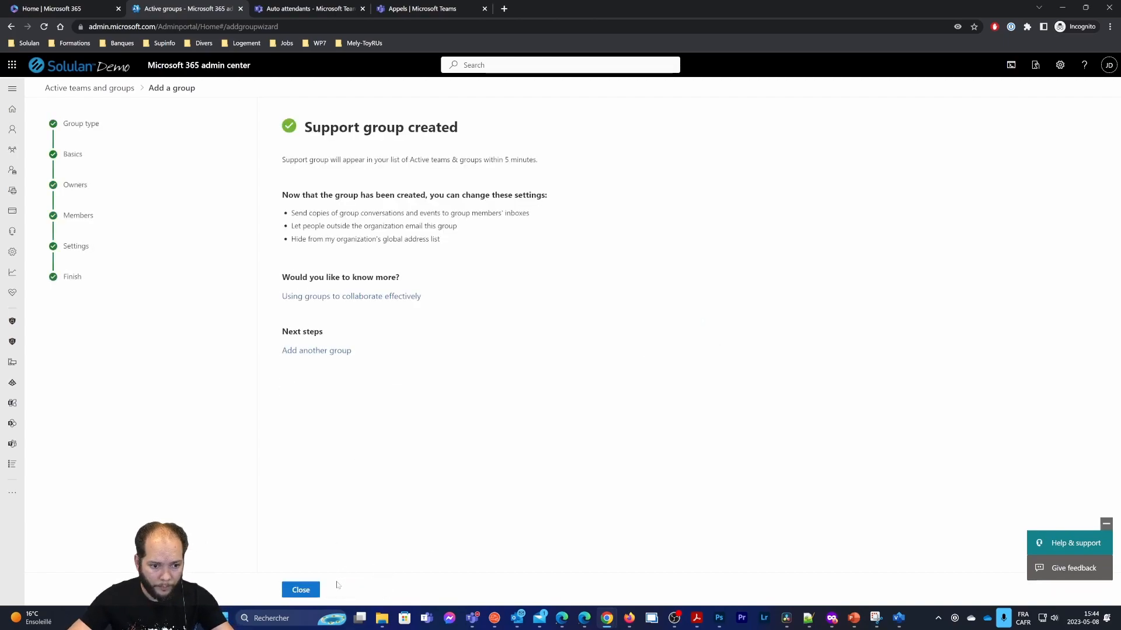
pyautogui.click(301, 590)
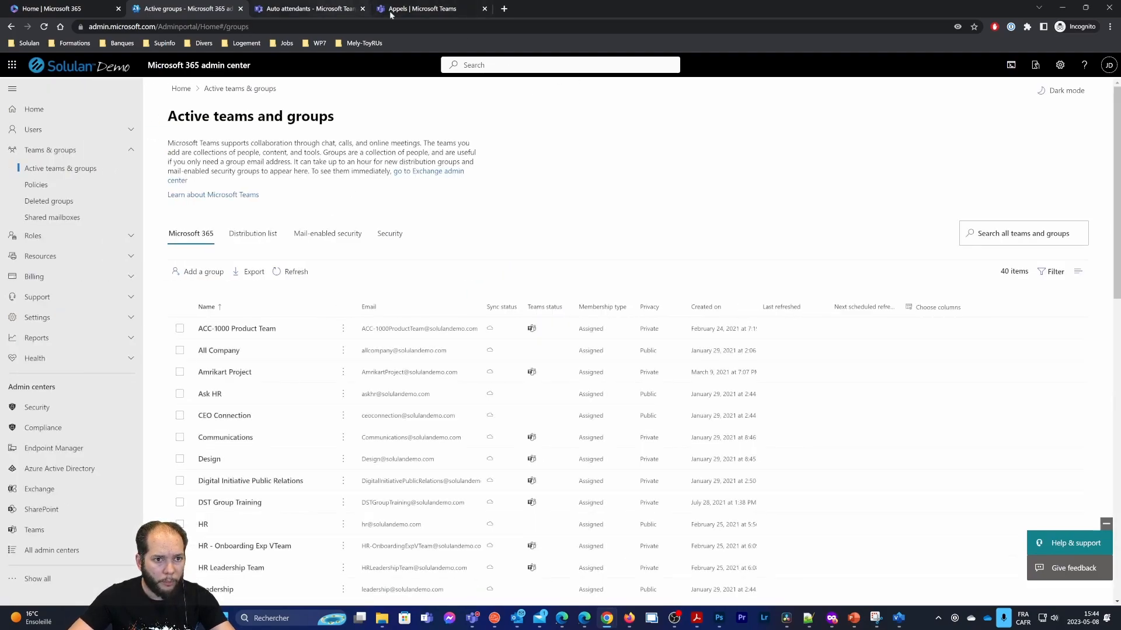
# Open Contoso Menu FR's after-hours call flow and add a second dial key row
pyautogui.click(330, 7)
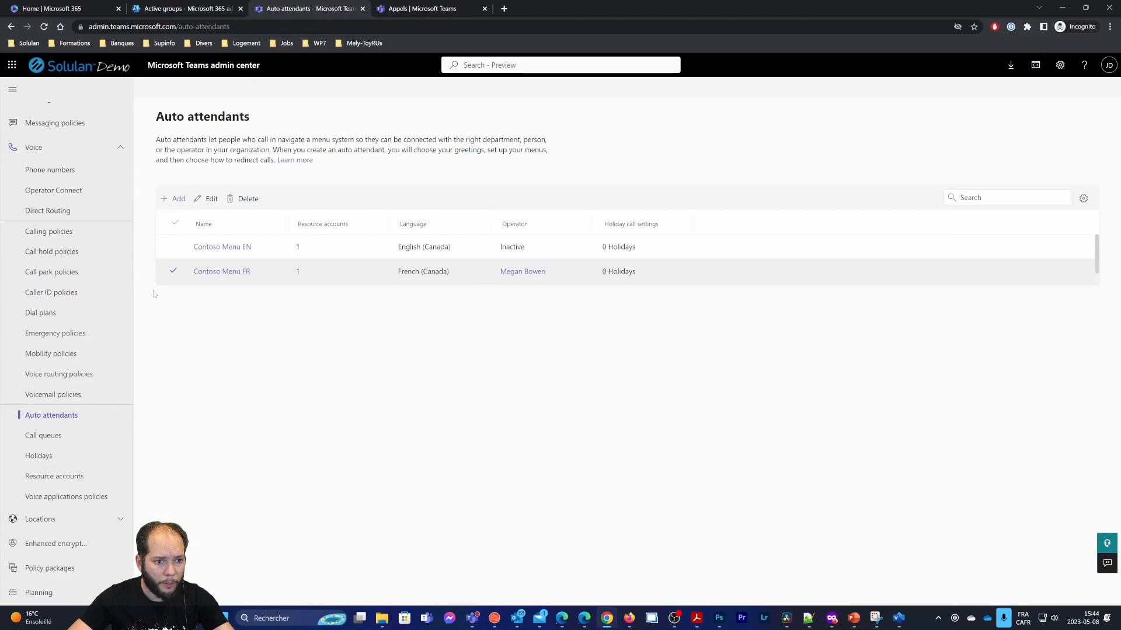
pyautogui.click(222, 271)
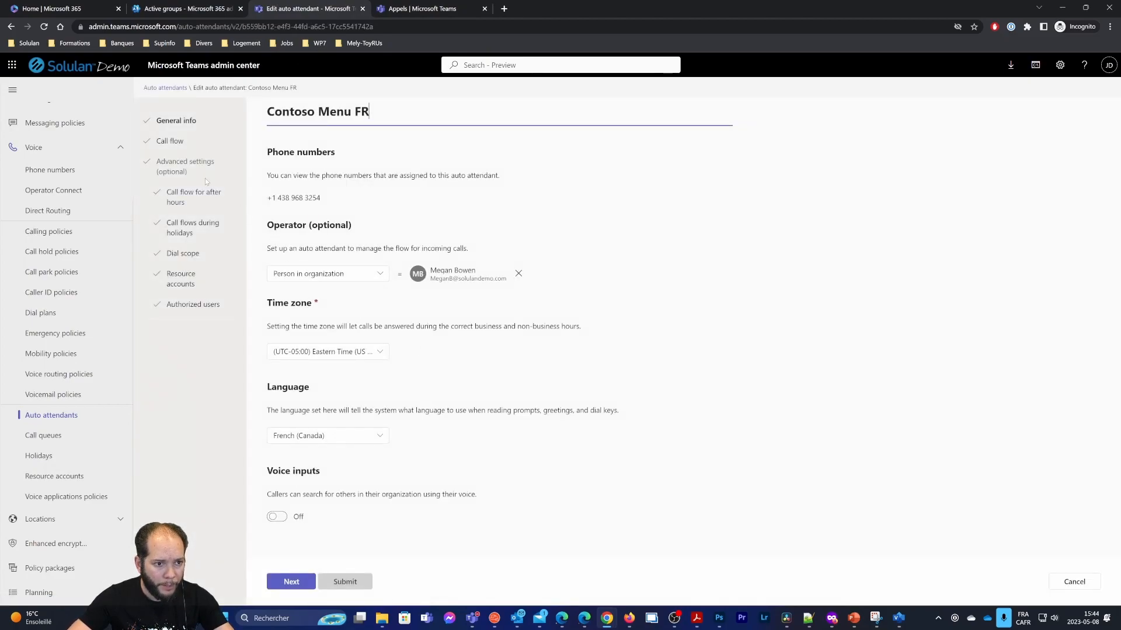
pyautogui.click(177, 142)
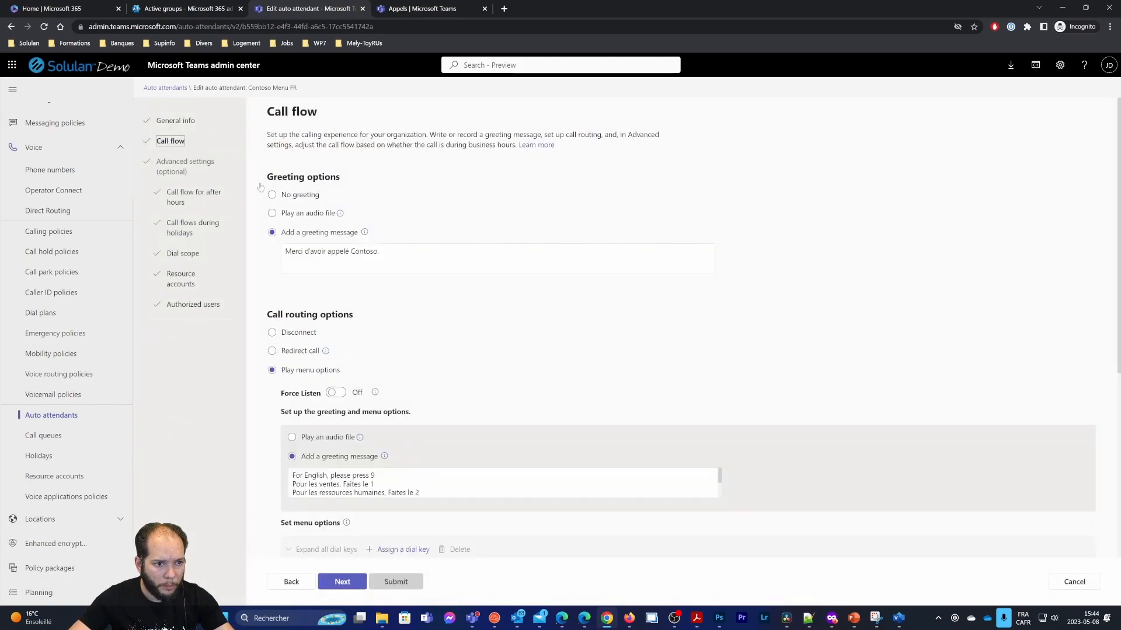
pyautogui.click(198, 199)
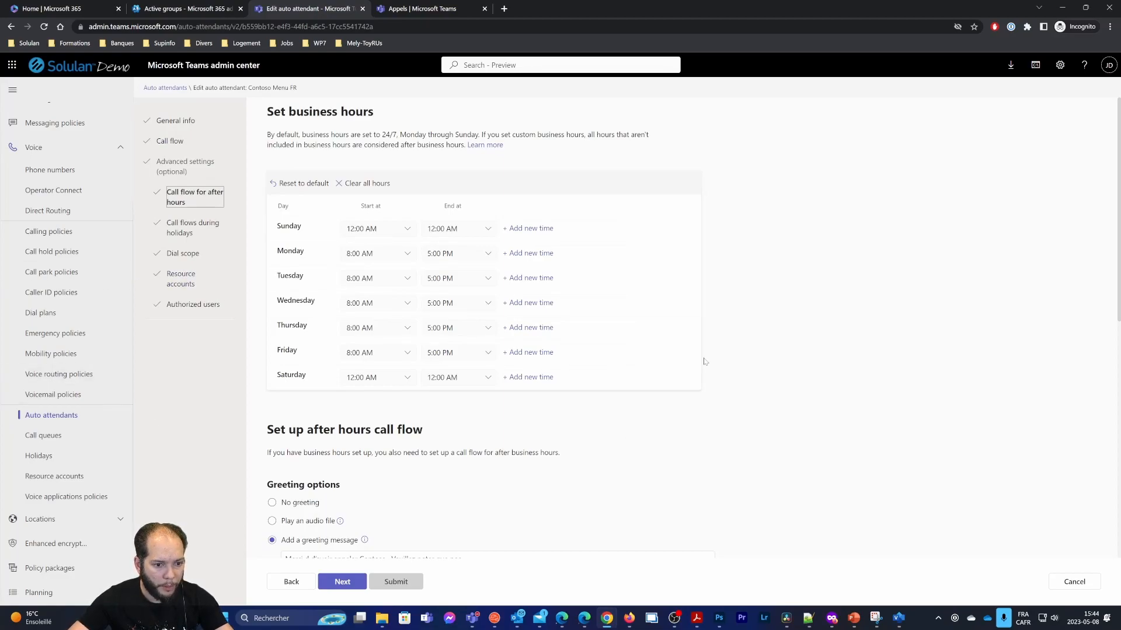
pyautogui.scroll(-4, 623, 353)
pyautogui.scroll(-4, 559, 347)
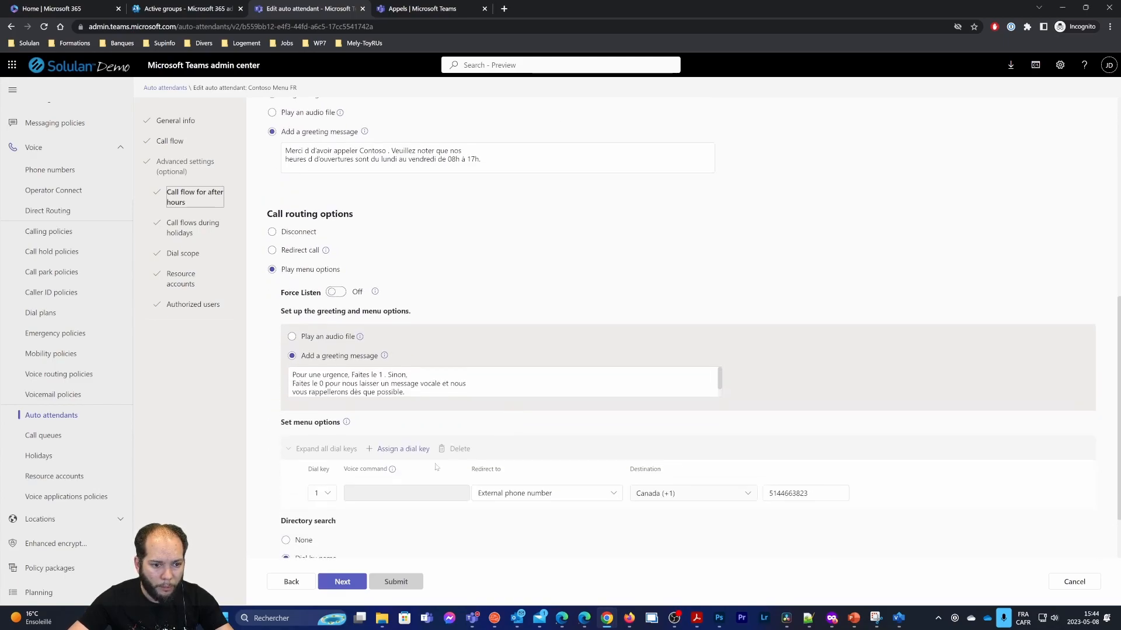
pyautogui.click(403, 371)
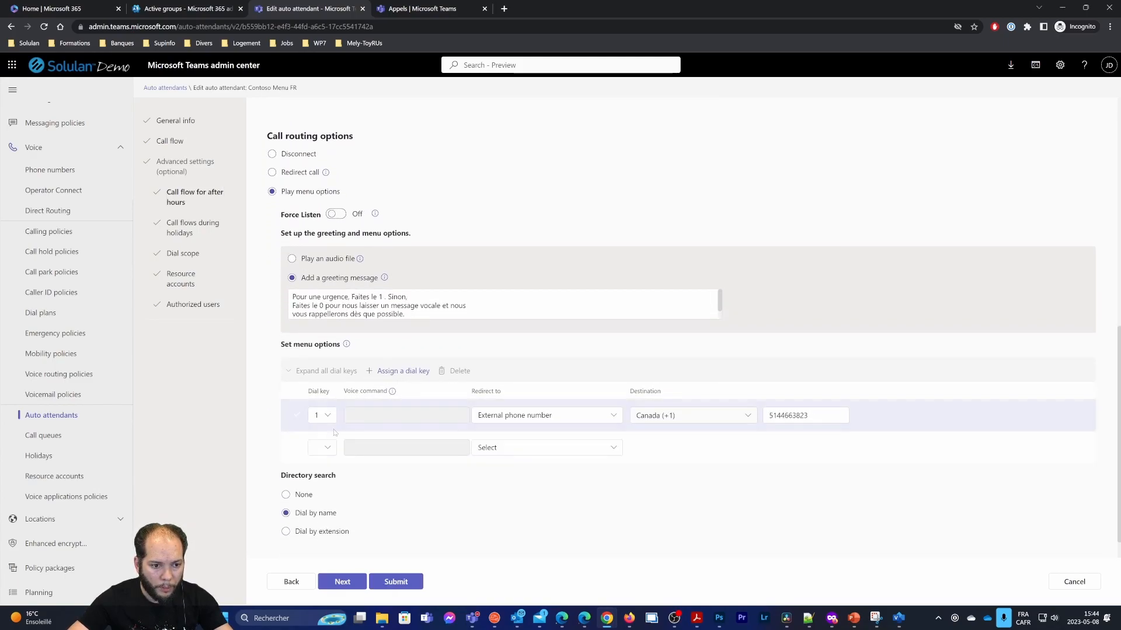
# Route after-hours dial key 0 to the Reception shared voicemail
pyautogui.click(322, 448)
pyautogui.click(327, 227)
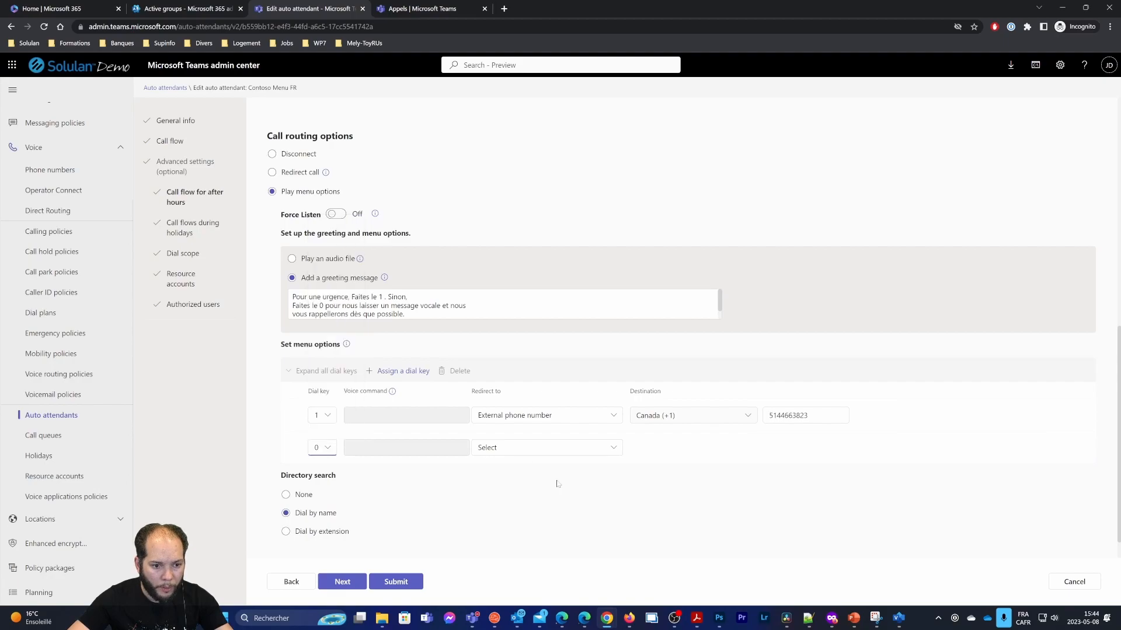
pyautogui.click(544, 449)
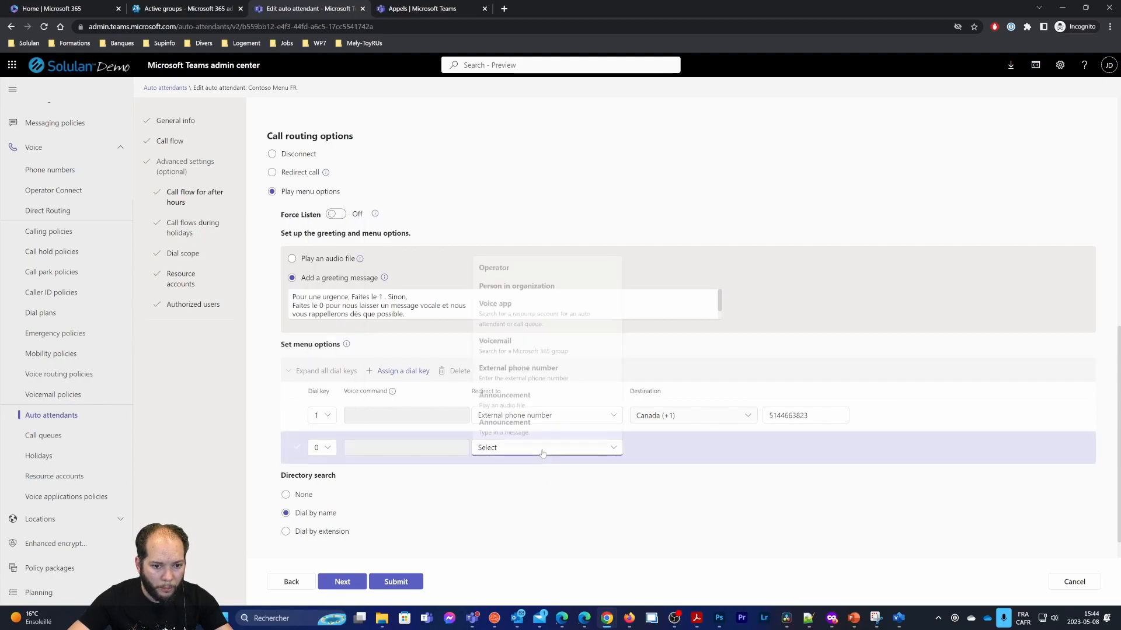
pyautogui.click(517, 345)
pyautogui.click(777, 447)
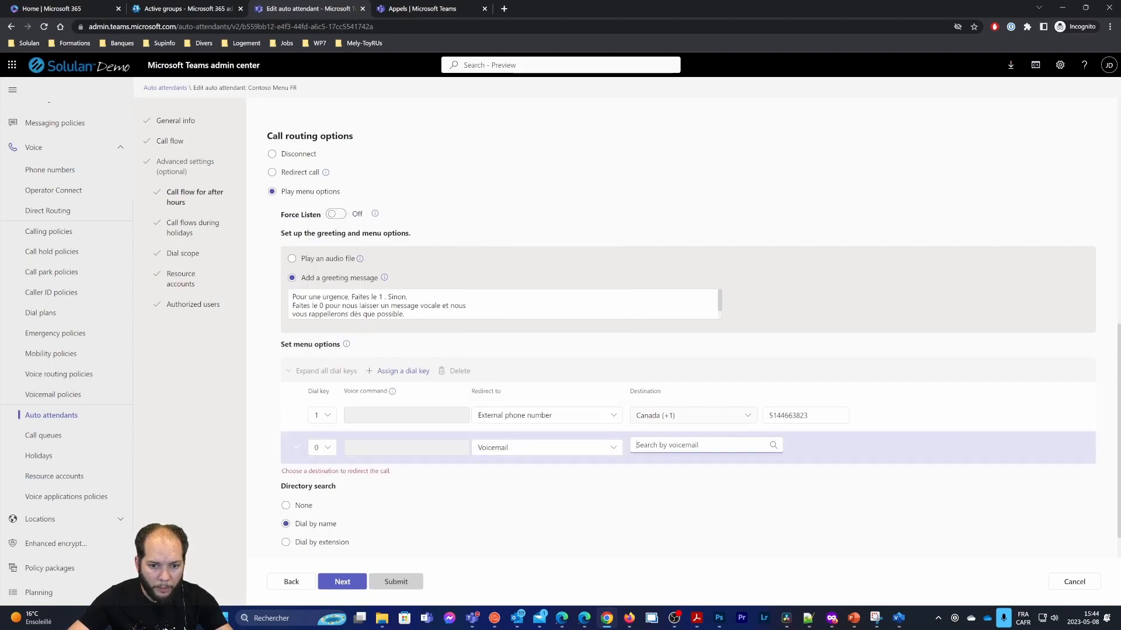
pyautogui.write('contos')
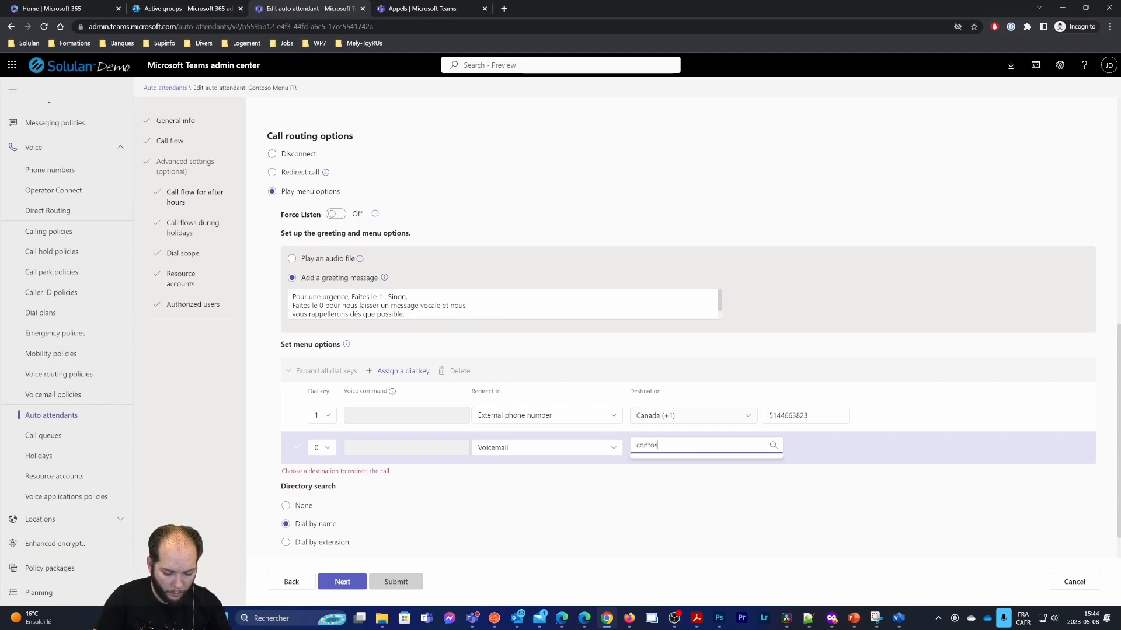
pyautogui.write('o')
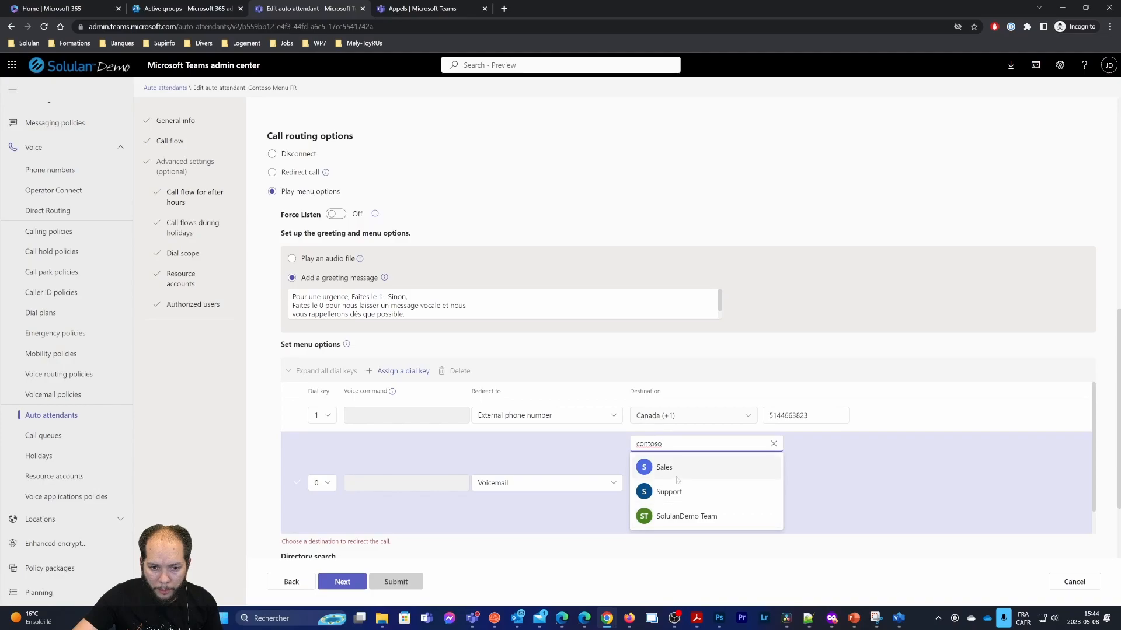
pyautogui.doubleClick(655, 444)
pyautogui.write('re')
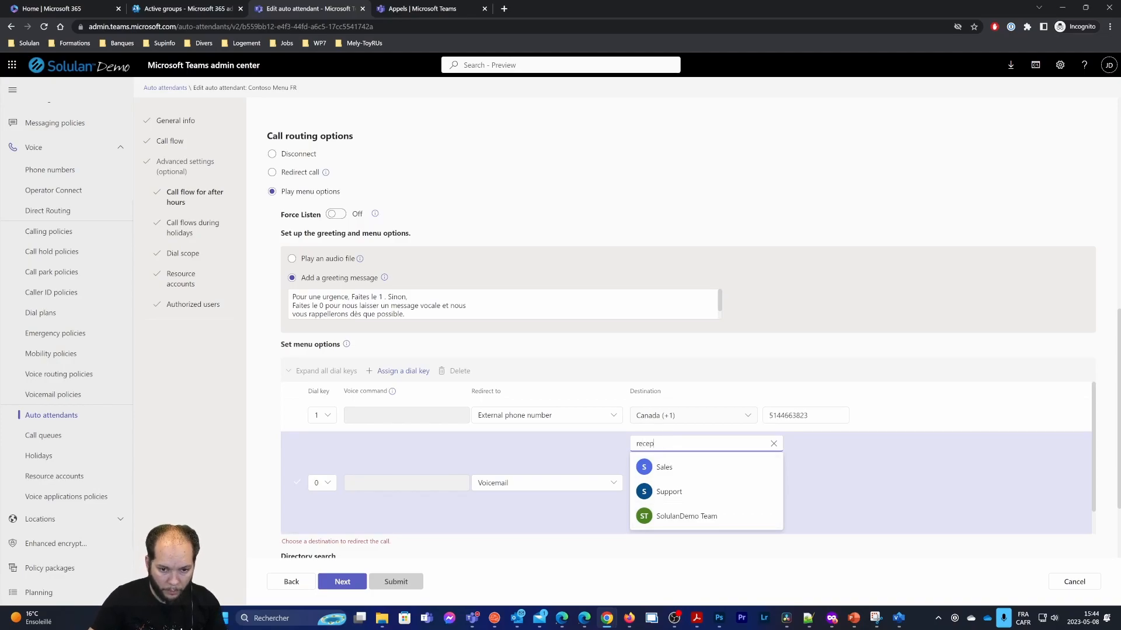
pyautogui.write('cep')
pyautogui.click(676, 467)
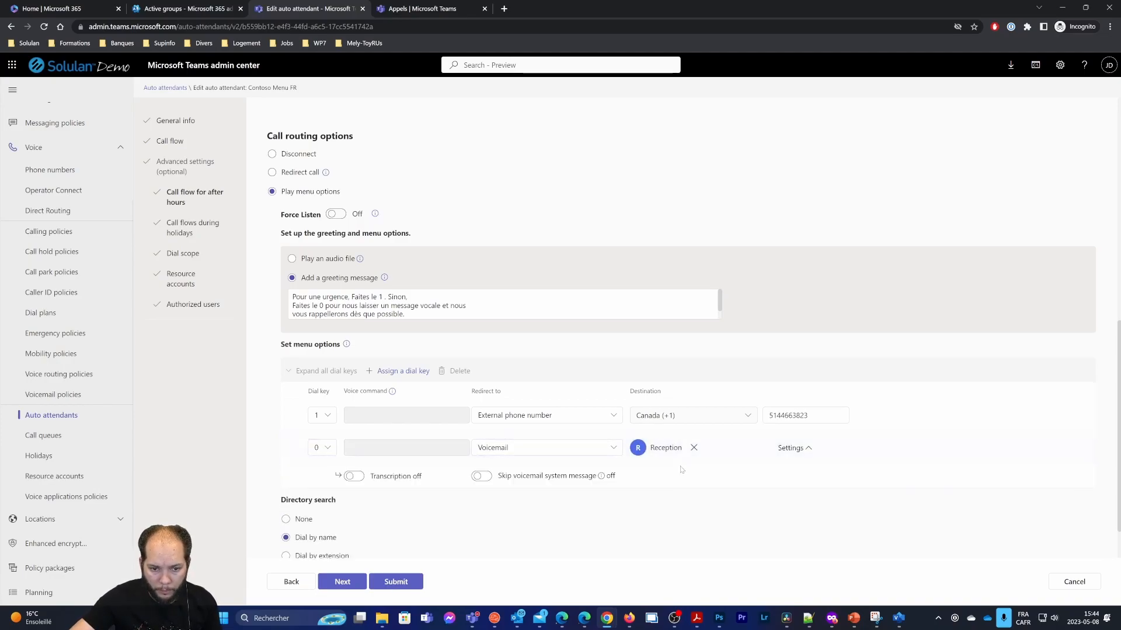
# Turn on transcription for the Reception voicemail and save the auto attendant
pyautogui.click(809, 448)
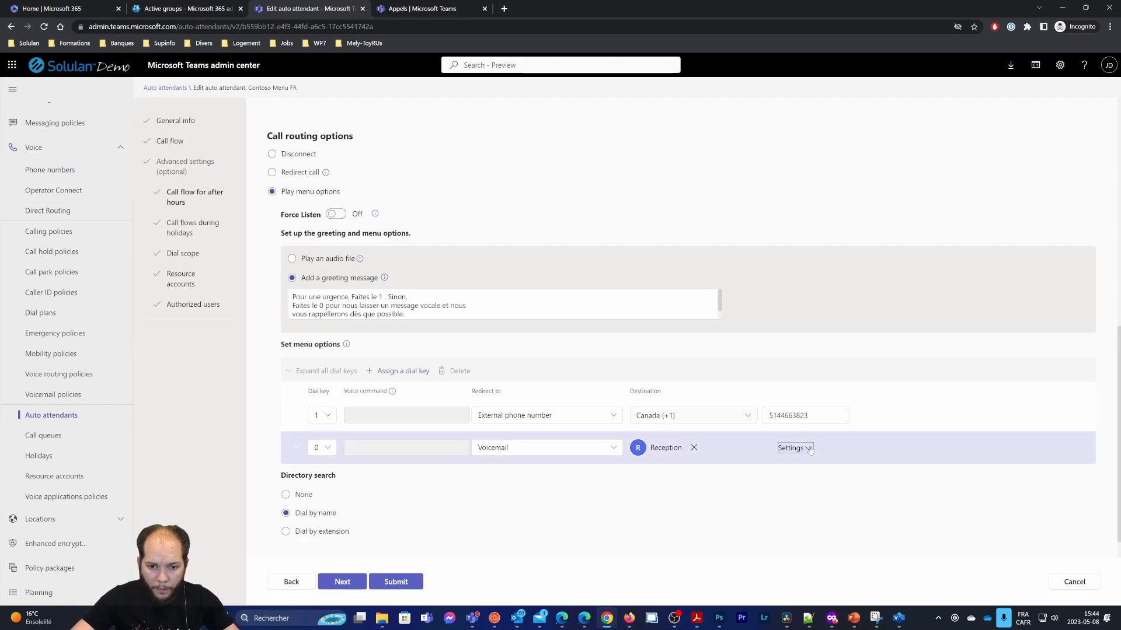
pyautogui.click(809, 448)
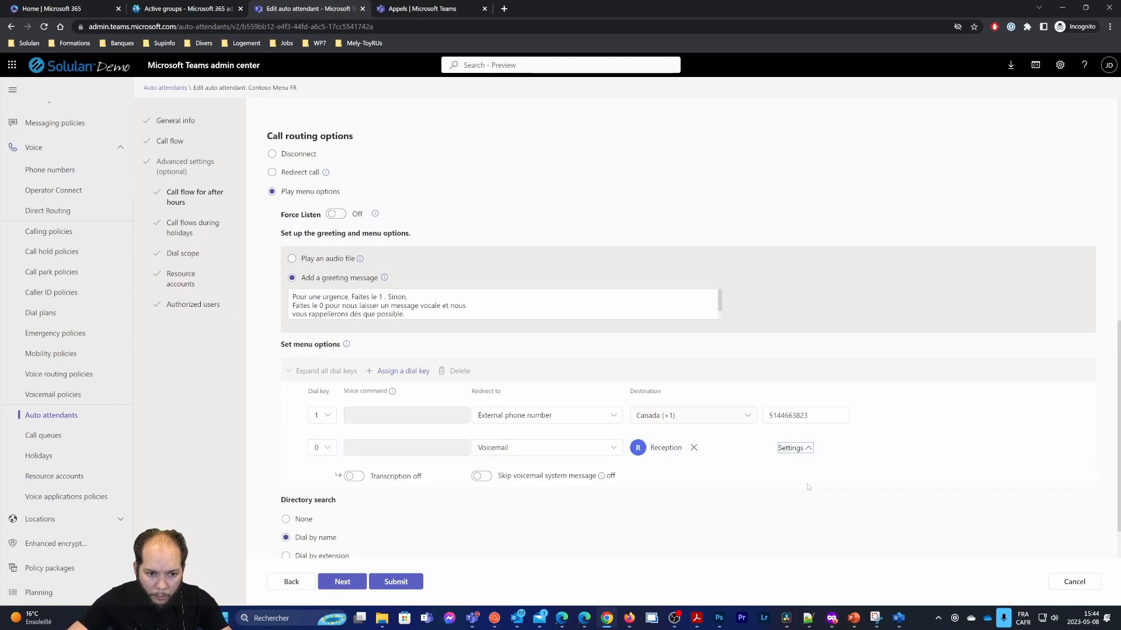
pyautogui.click(353, 476)
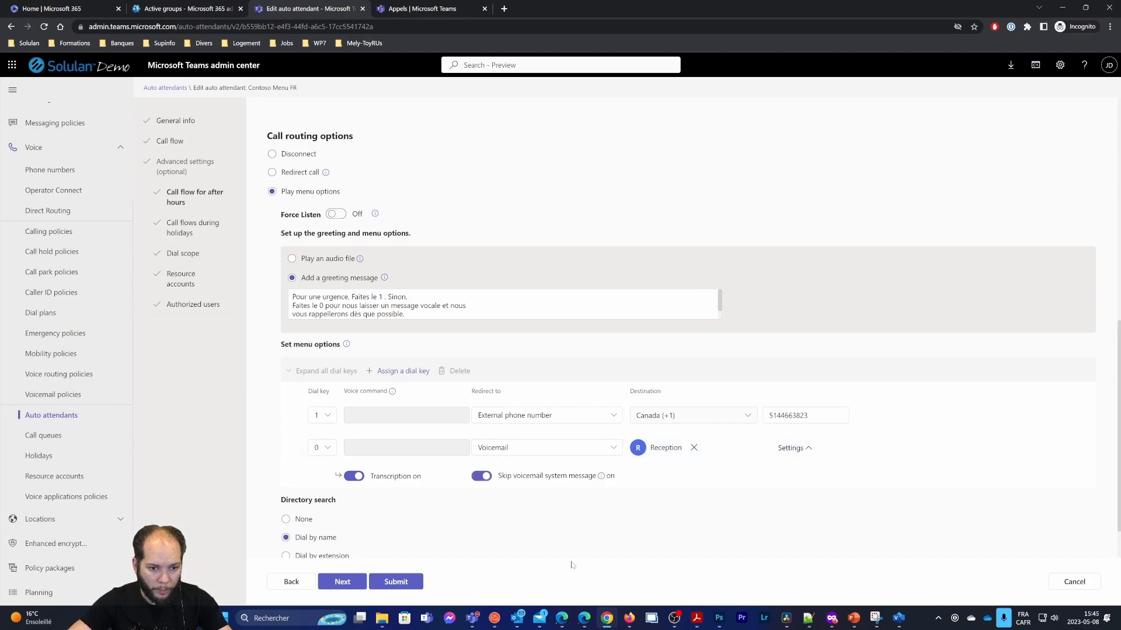
pyautogui.click(419, 582)
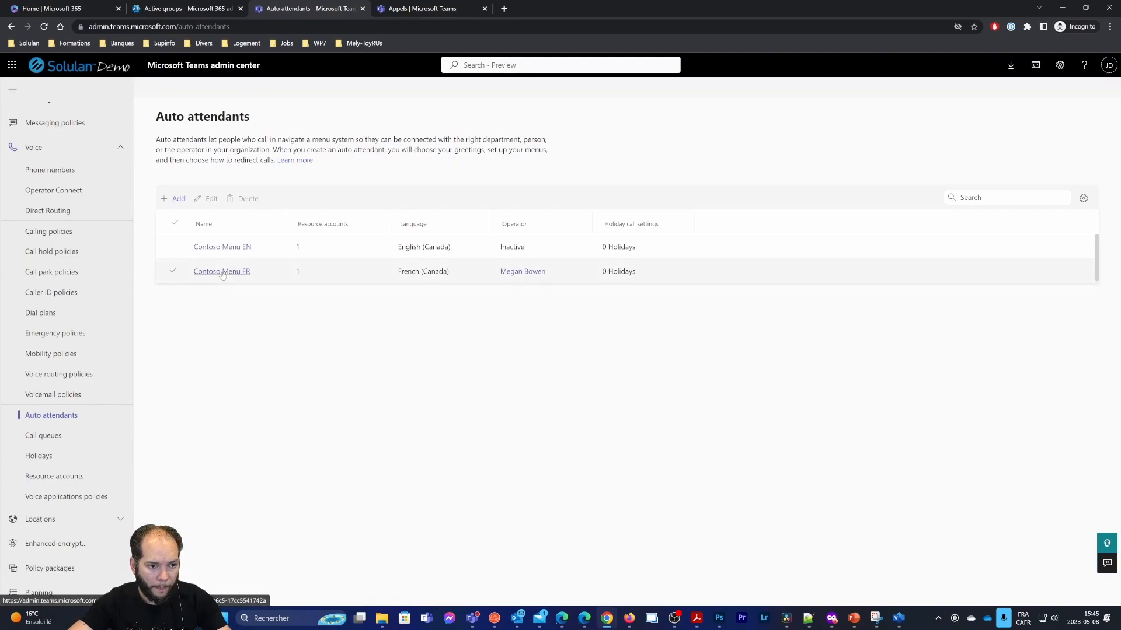
pyautogui.click(222, 272)
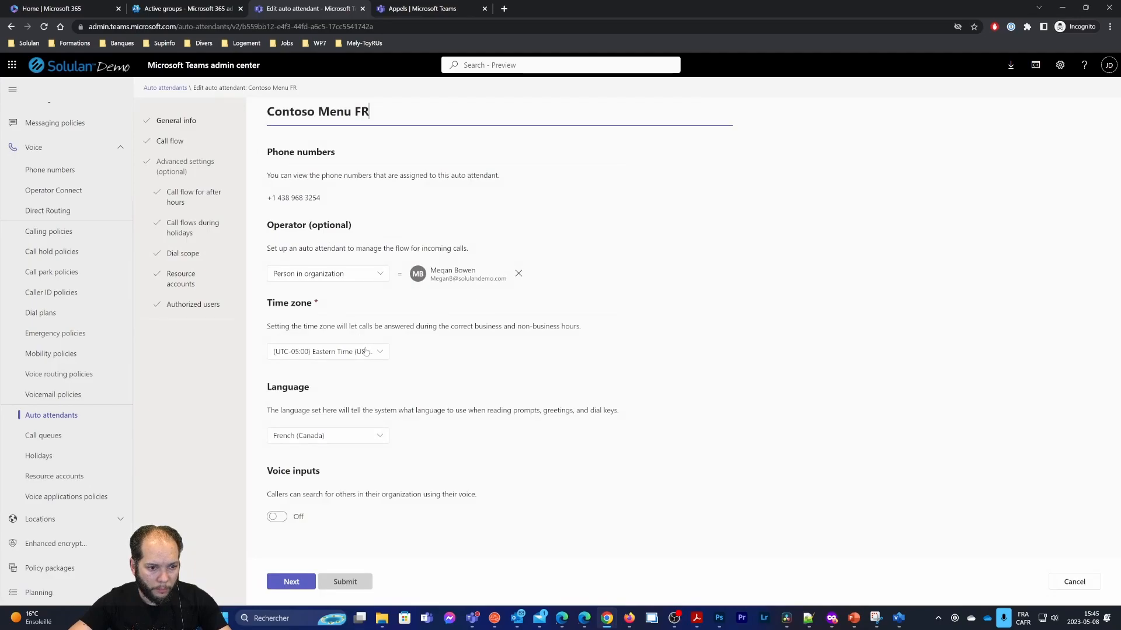
pyautogui.click(184, 195)
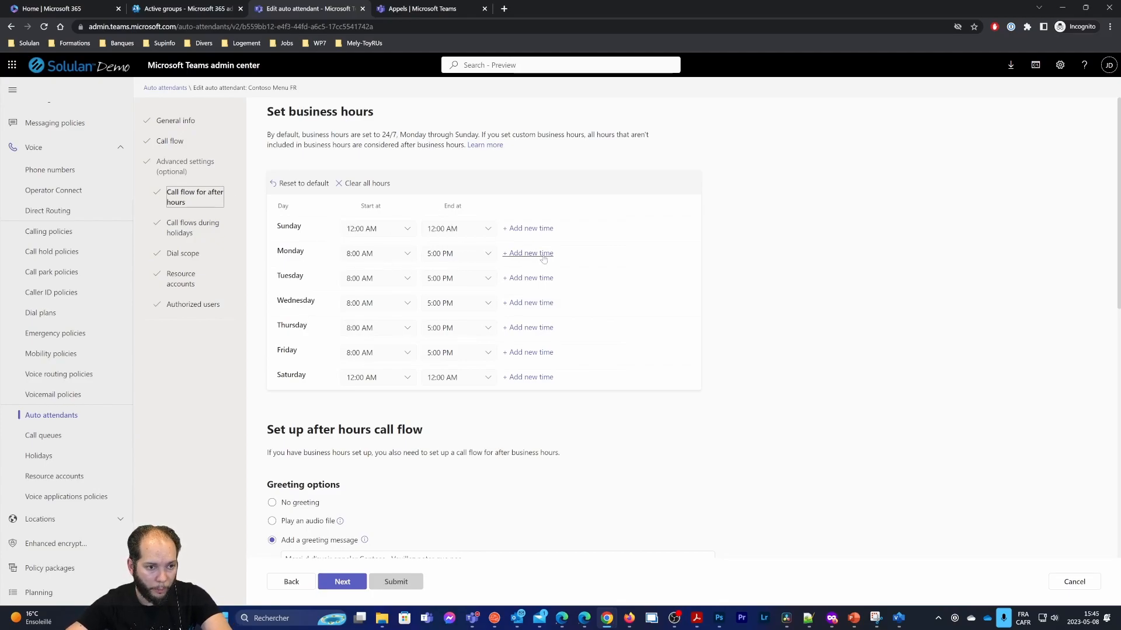
pyautogui.click(238, 228)
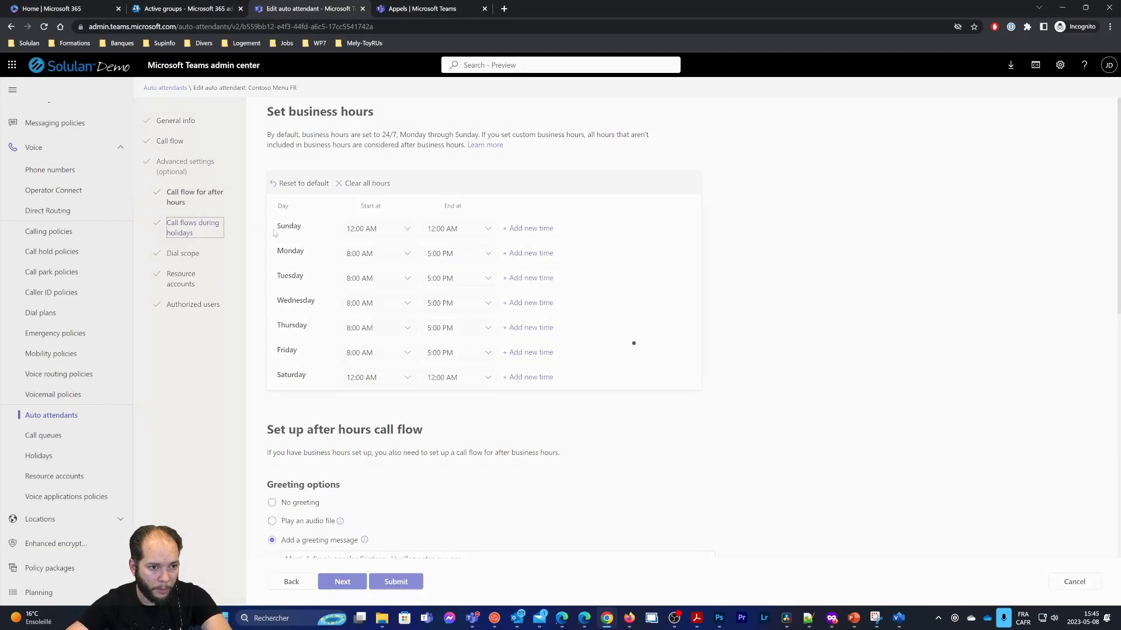
pyautogui.click(209, 253)
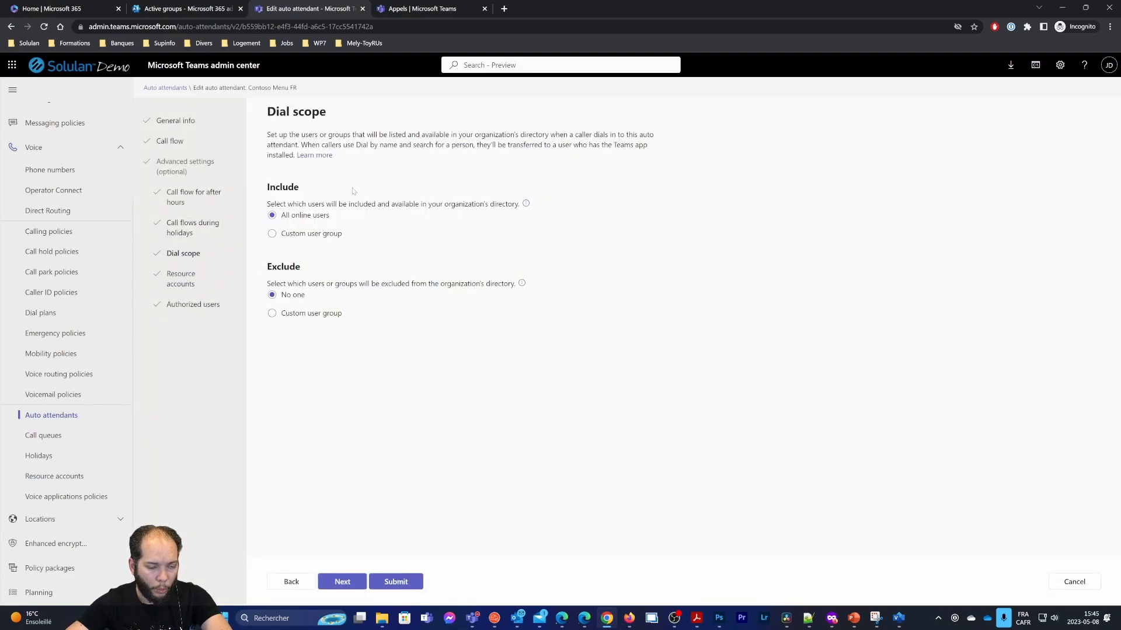
pyautogui.click(181, 279)
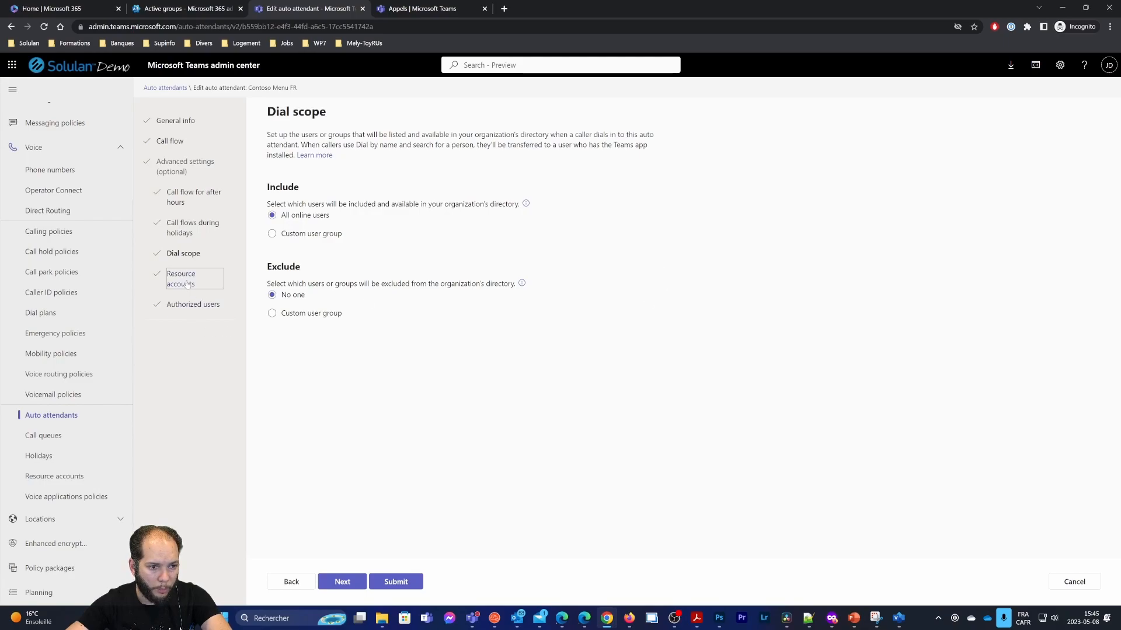
pyautogui.moveTo(302, 233); pyautogui.dragTo(415, 242)
pyautogui.moveTo(492, 239); pyautogui.dragTo(416, 239)
pyautogui.click(172, 307)
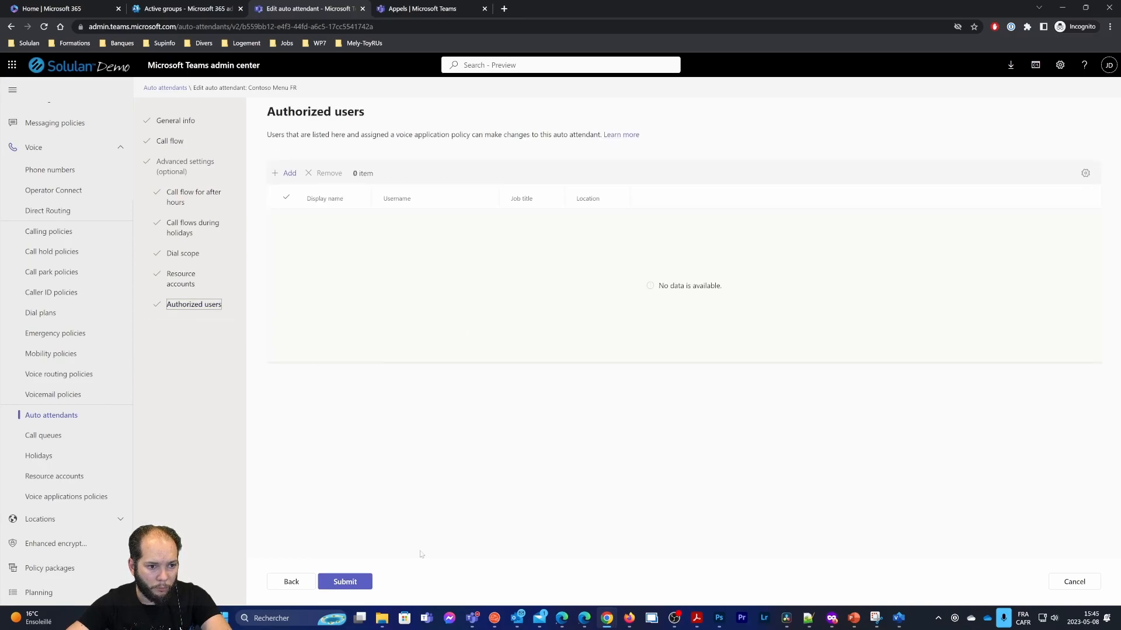
pyautogui.click(1079, 581)
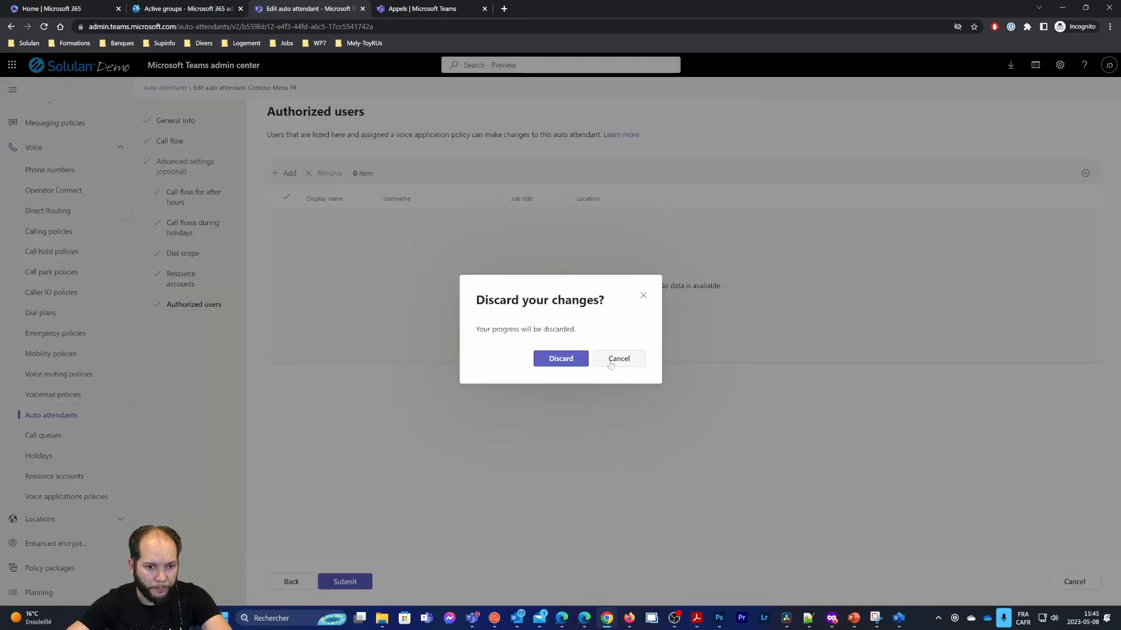
pyautogui.click(561, 358)
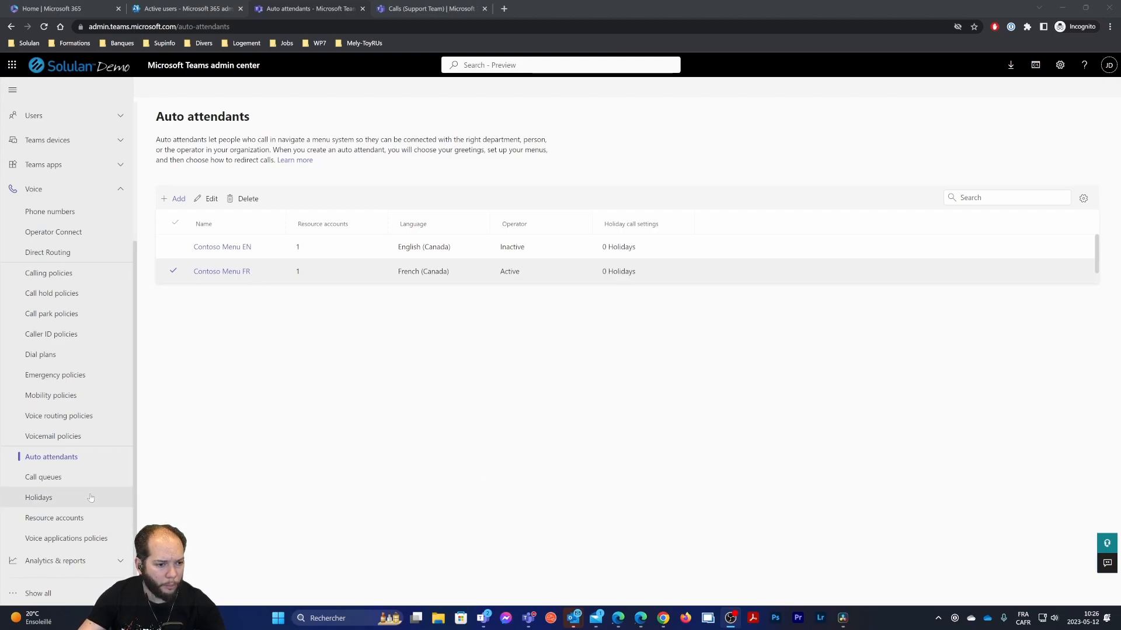
# Open the Contoso File Support FR call queue at its Call answering step
pyautogui.click(39, 478)
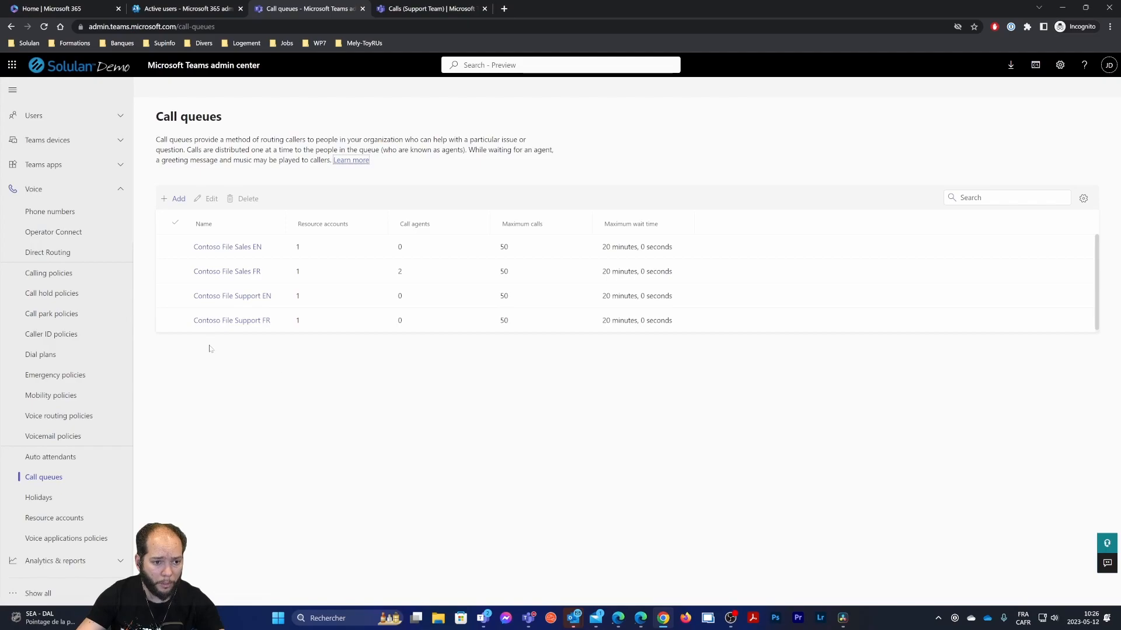
pyautogui.click(216, 325)
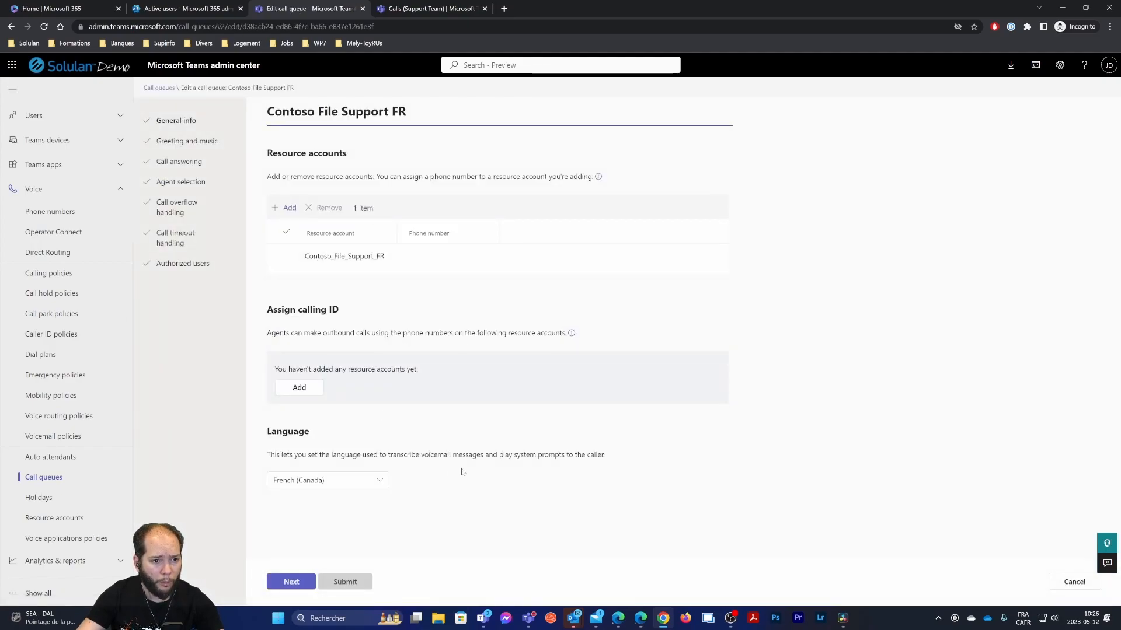
pyautogui.click(179, 163)
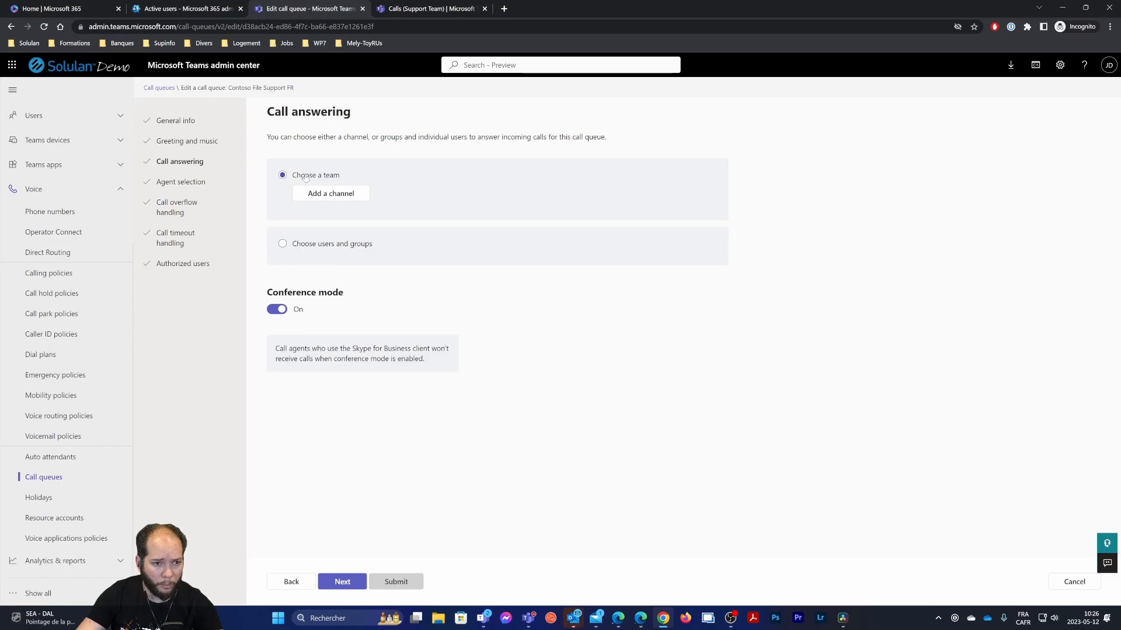
# Have Support Team's Calls channel answer Contoso File Support FR, then save the queue
pyautogui.click(317, 198)
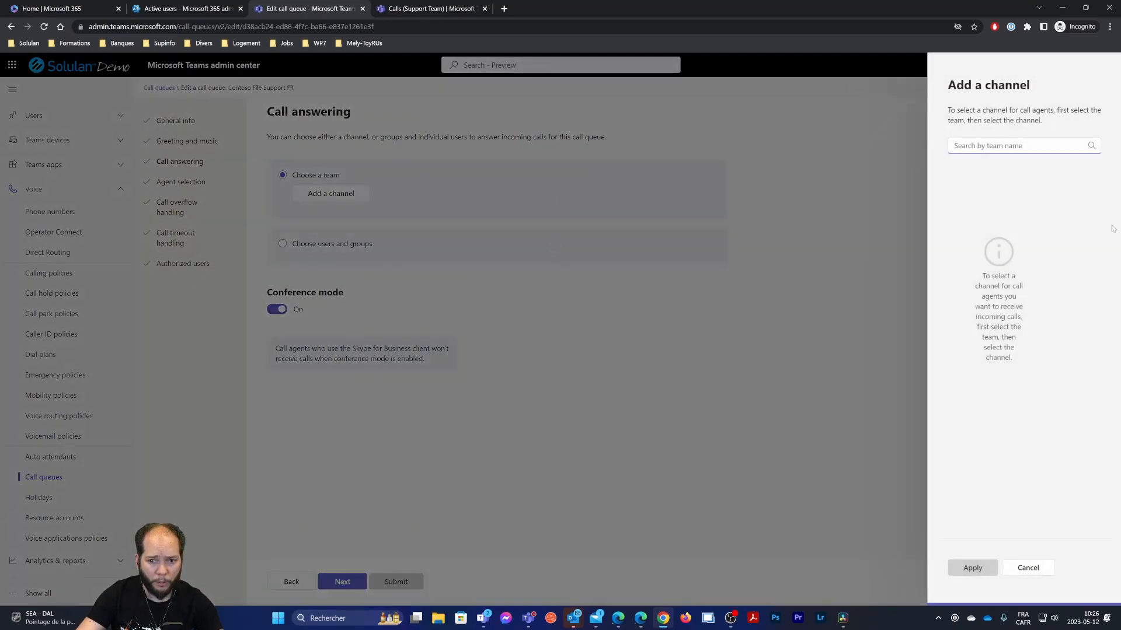
pyautogui.write('Suppo')
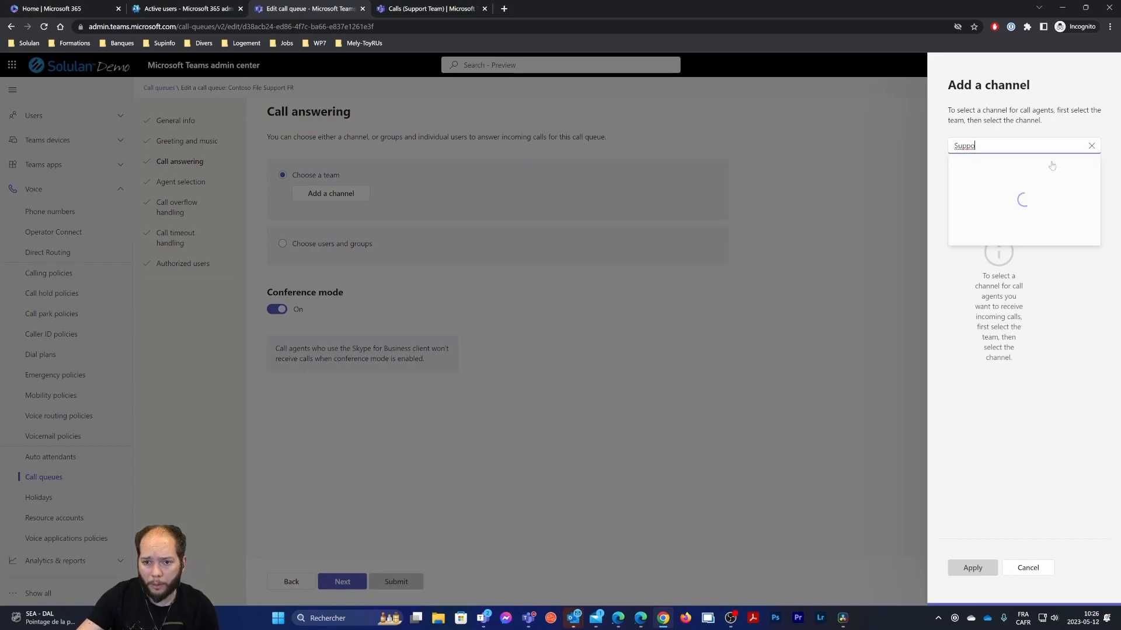
pyautogui.click(1063, 175)
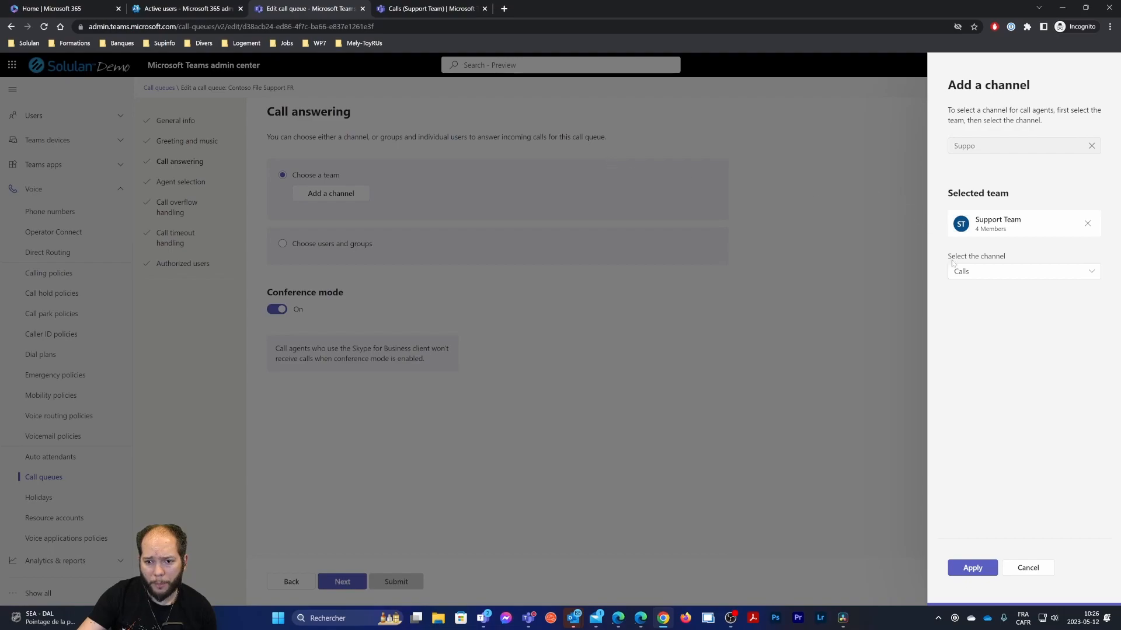
pyautogui.click(1022, 271)
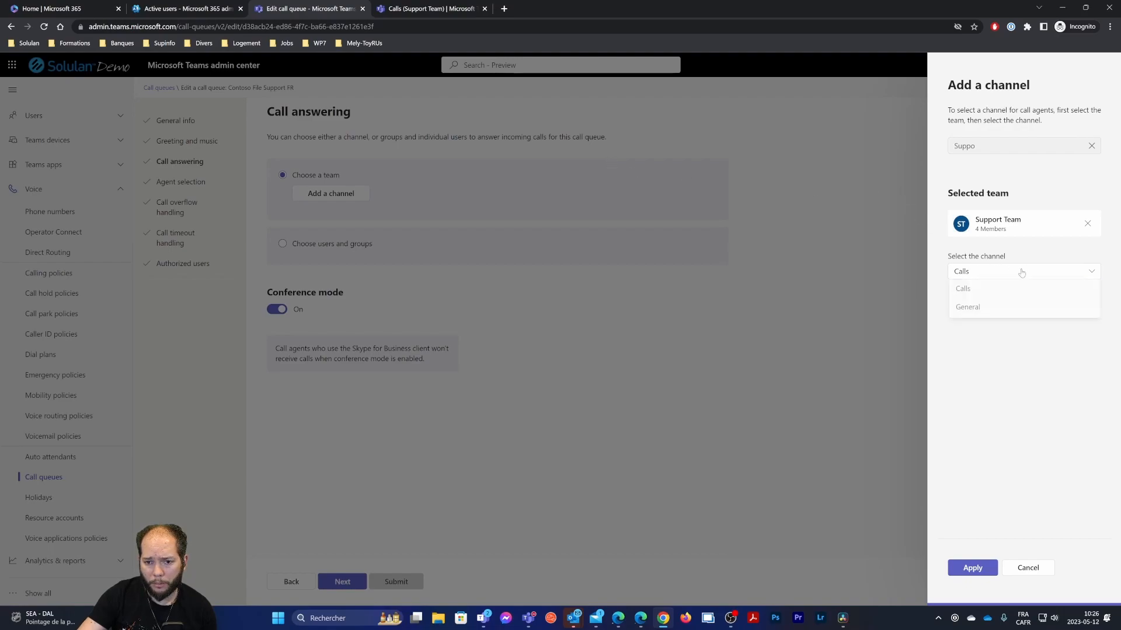
pyautogui.click(969, 293)
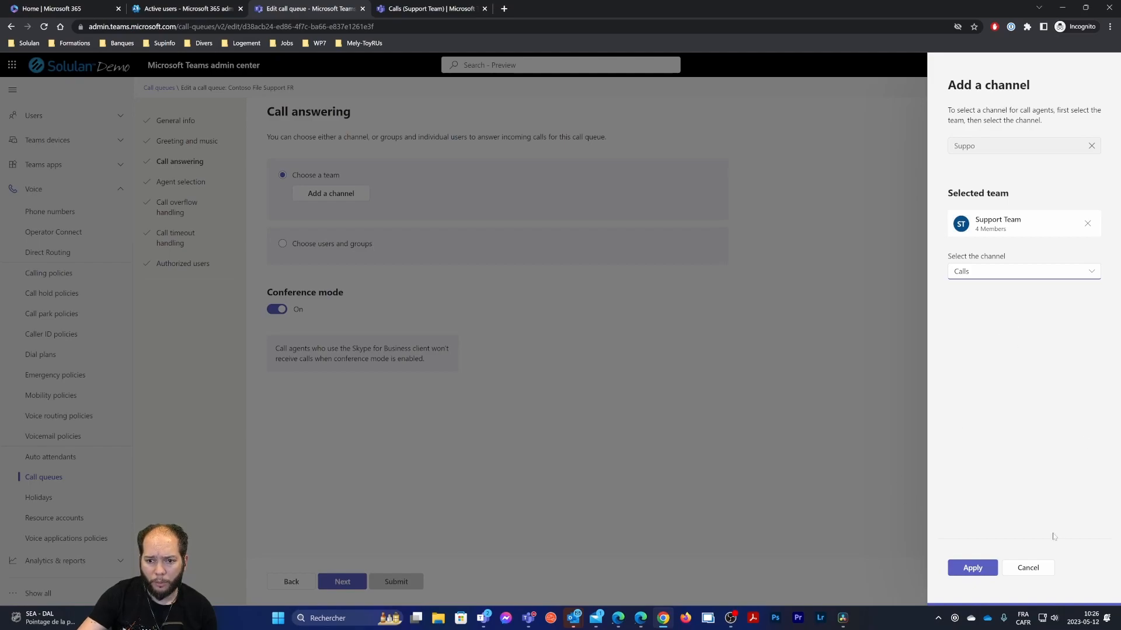
pyautogui.click(980, 572)
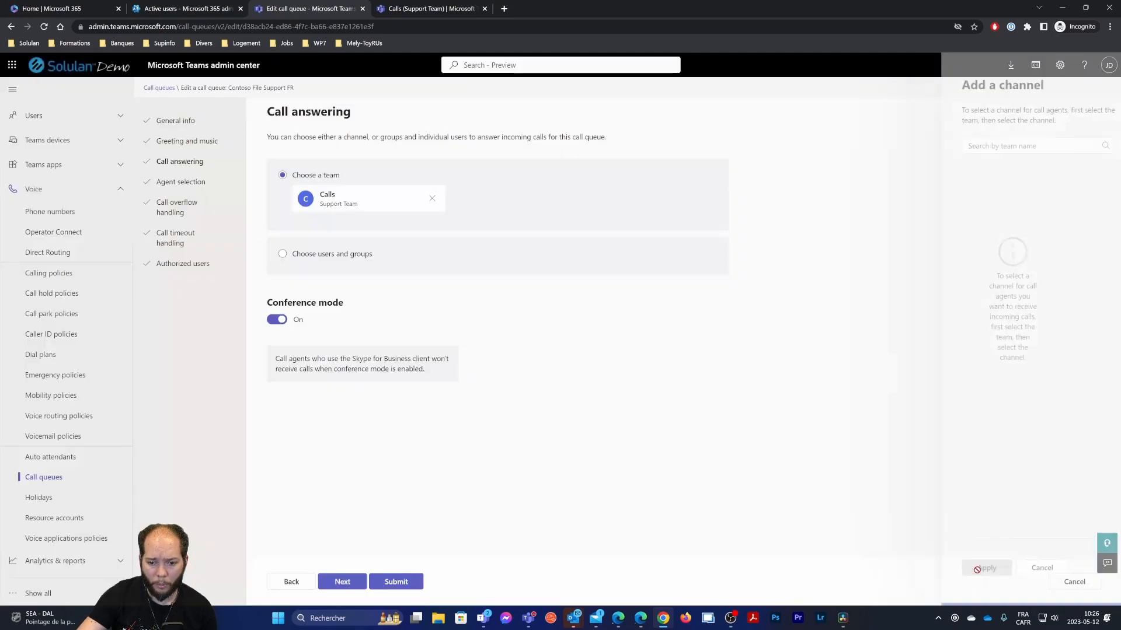
pyautogui.click(407, 583)
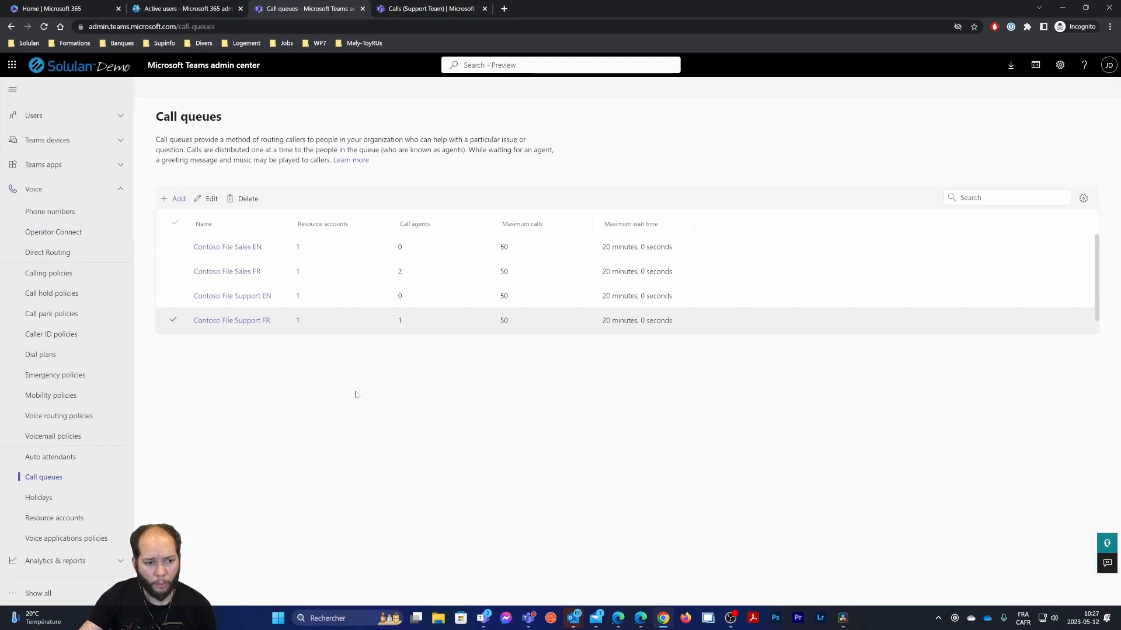
# Open Contoso File Sales FR and view its Call answering settings
pyautogui.click(229, 278)
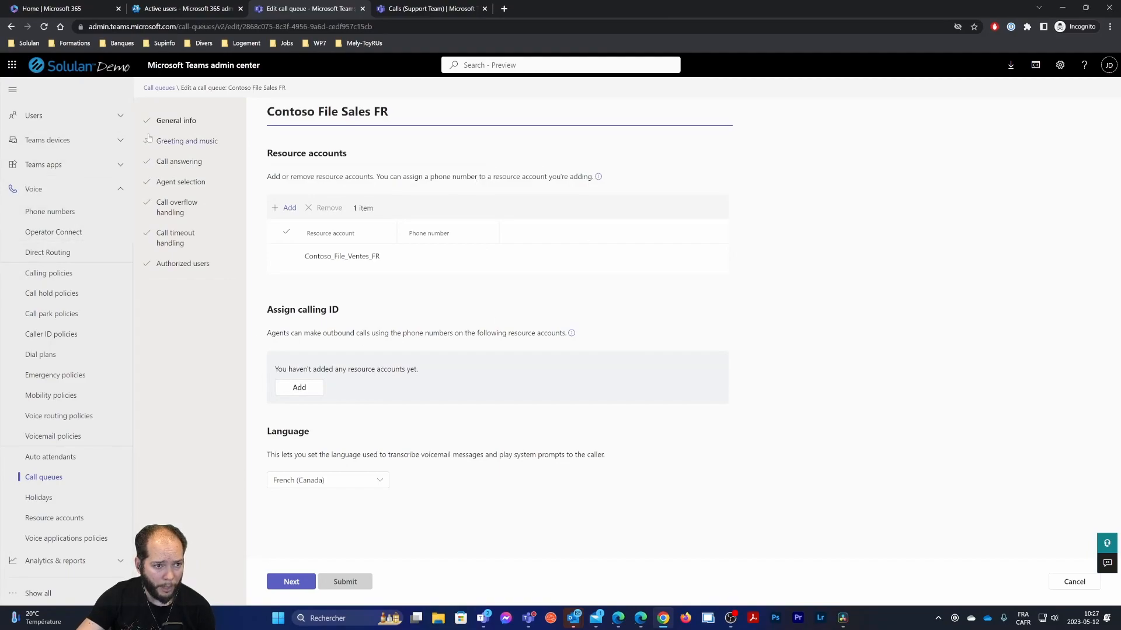
pyautogui.click(197, 182)
pyautogui.click(194, 169)
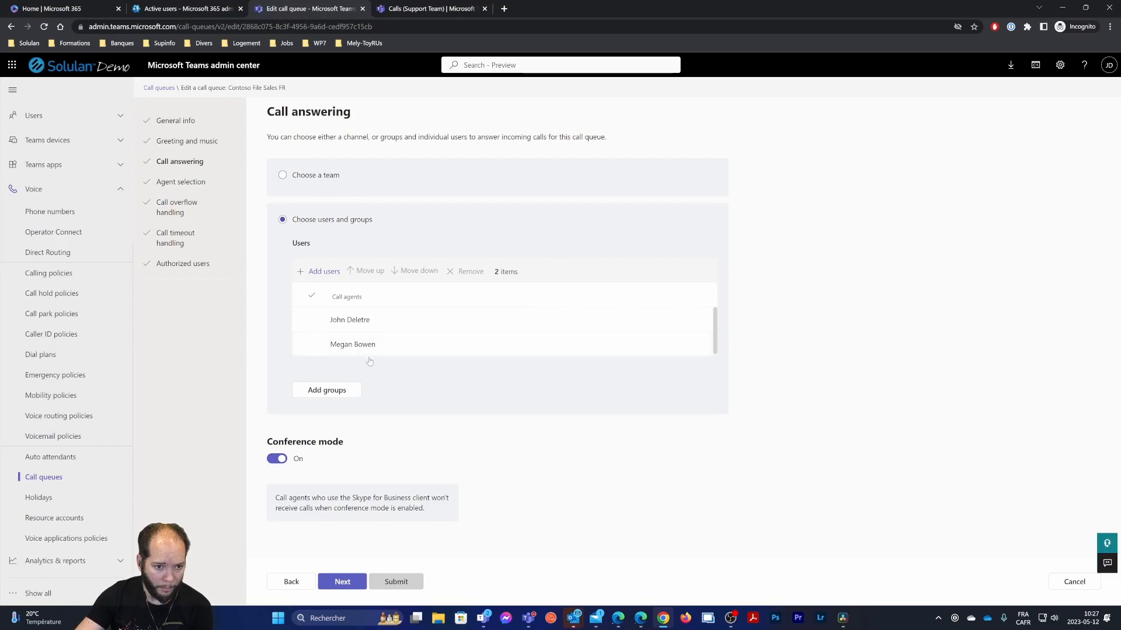
pyautogui.scroll(-1, 307, 323)
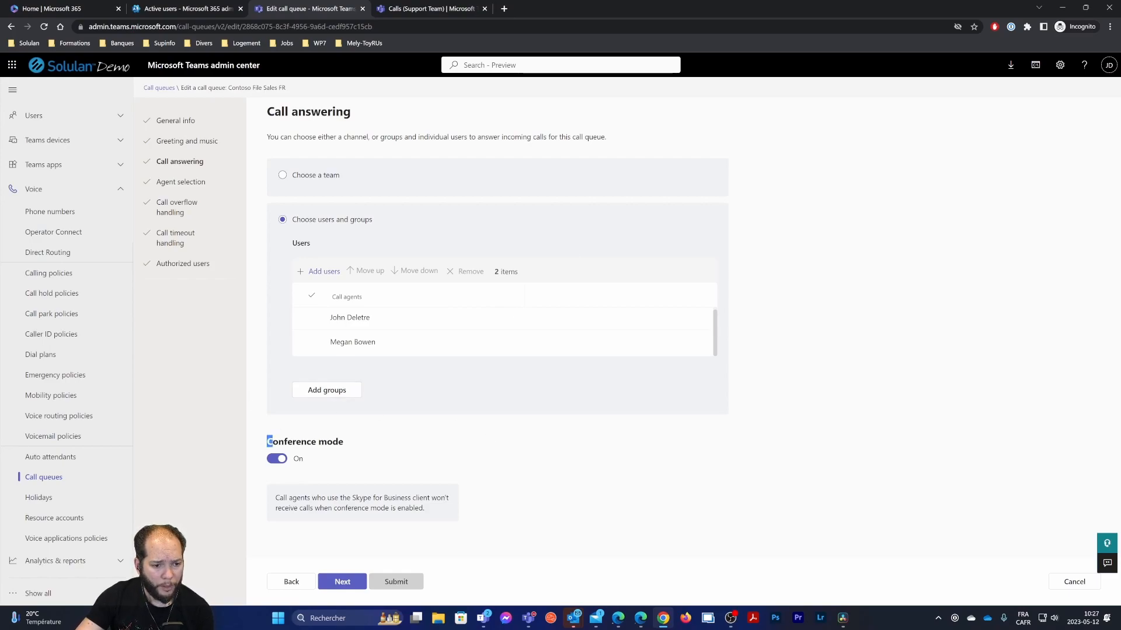
# Highlight the Conference mode notes about Skype for Business clients, then go to Agent selection
pyautogui.moveTo(267, 442); pyautogui.dragTo(387, 454)
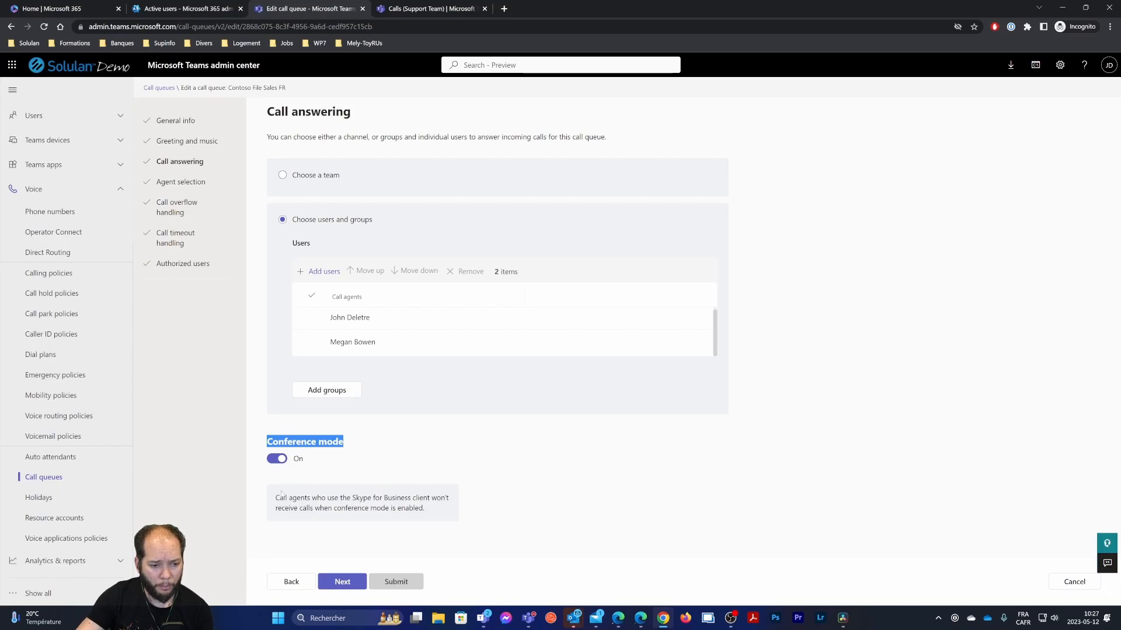
pyautogui.moveTo(275, 499); pyautogui.dragTo(451, 500)
pyautogui.click(443, 529)
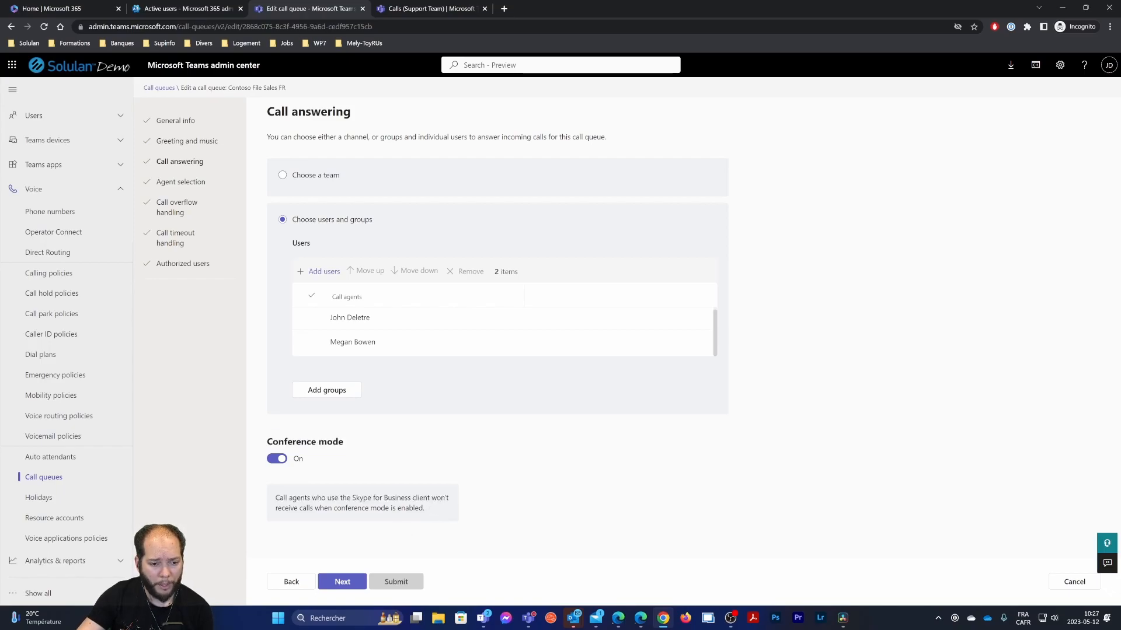
pyautogui.moveTo(317, 498); pyautogui.dragTo(456, 515)
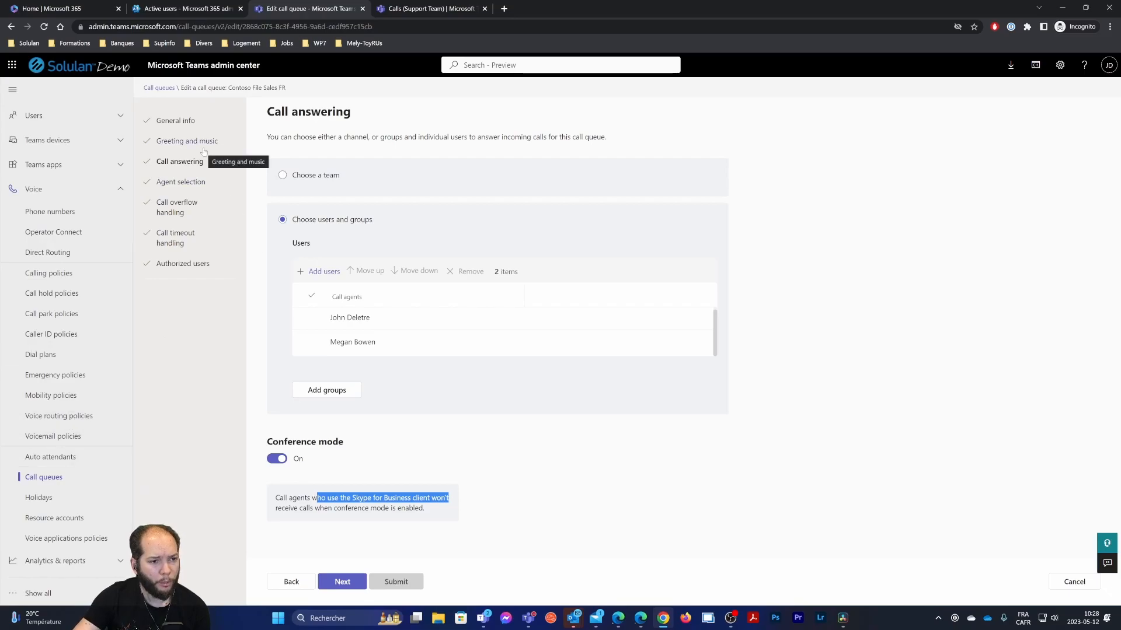
pyautogui.click(181, 182)
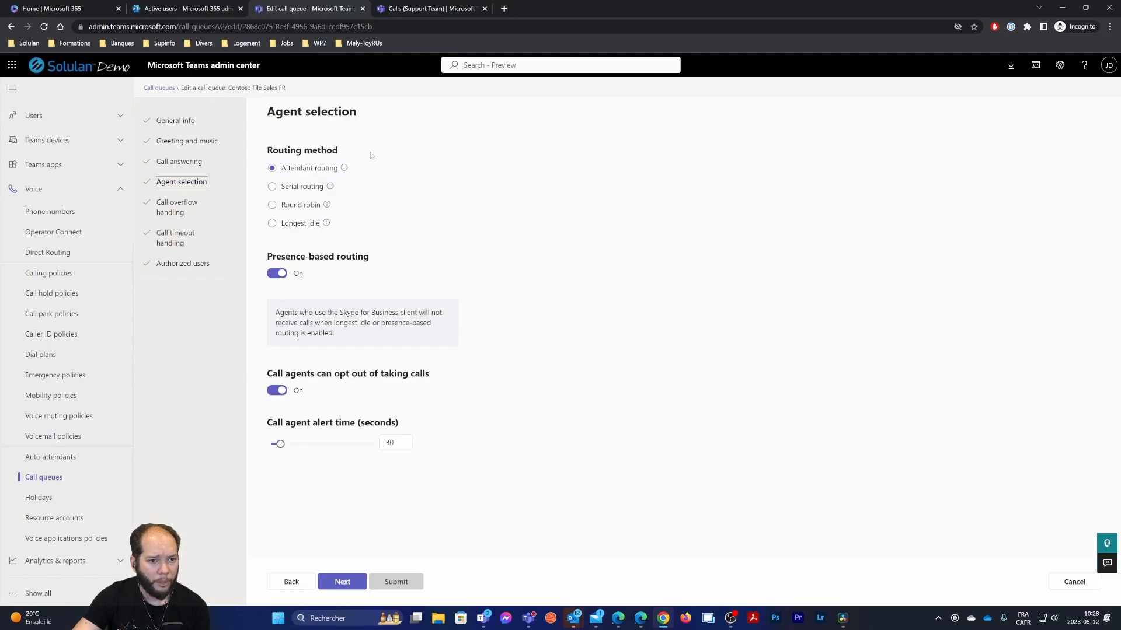
# Review the Routing method on Agent selection, then move to Call overflow handling
pyautogui.moveTo(266, 150); pyautogui.dragTo(358, 156)
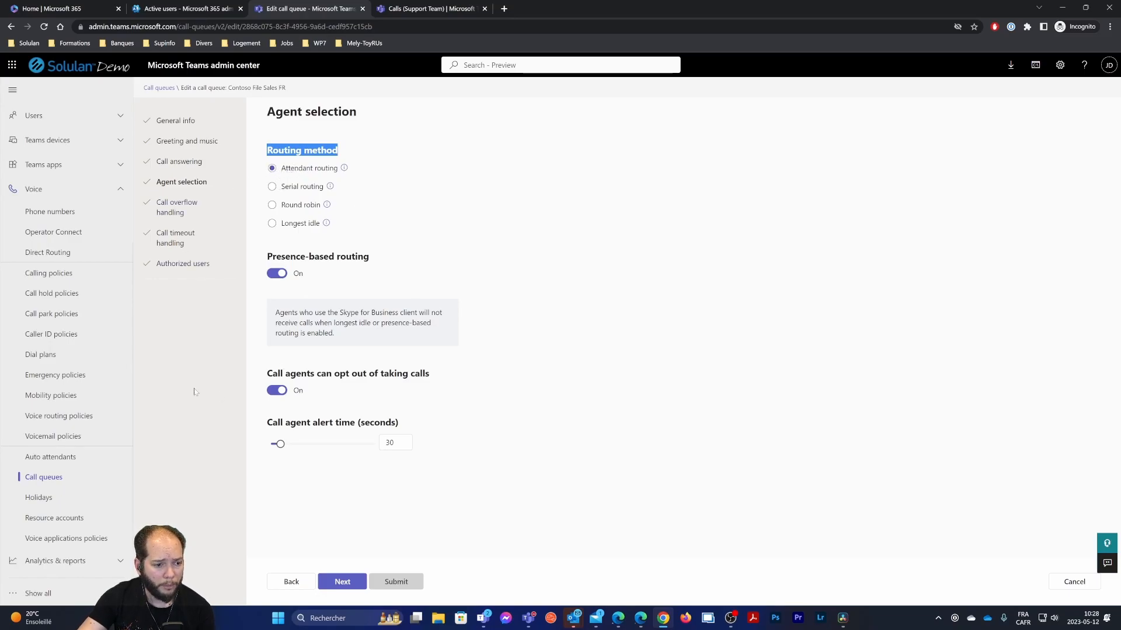
pyautogui.click(174, 206)
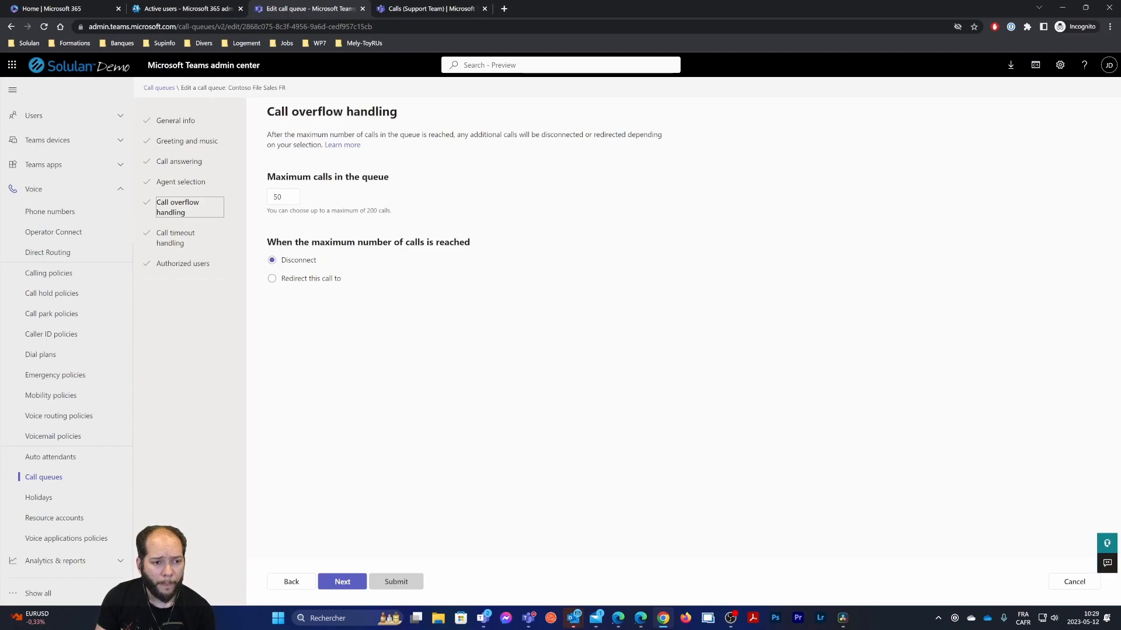
# Cap the queue at 10 calls and redirect overflow to Sales shared voicemail with transcription
pyautogui.doubleClick(277, 196)
pyautogui.write('10')
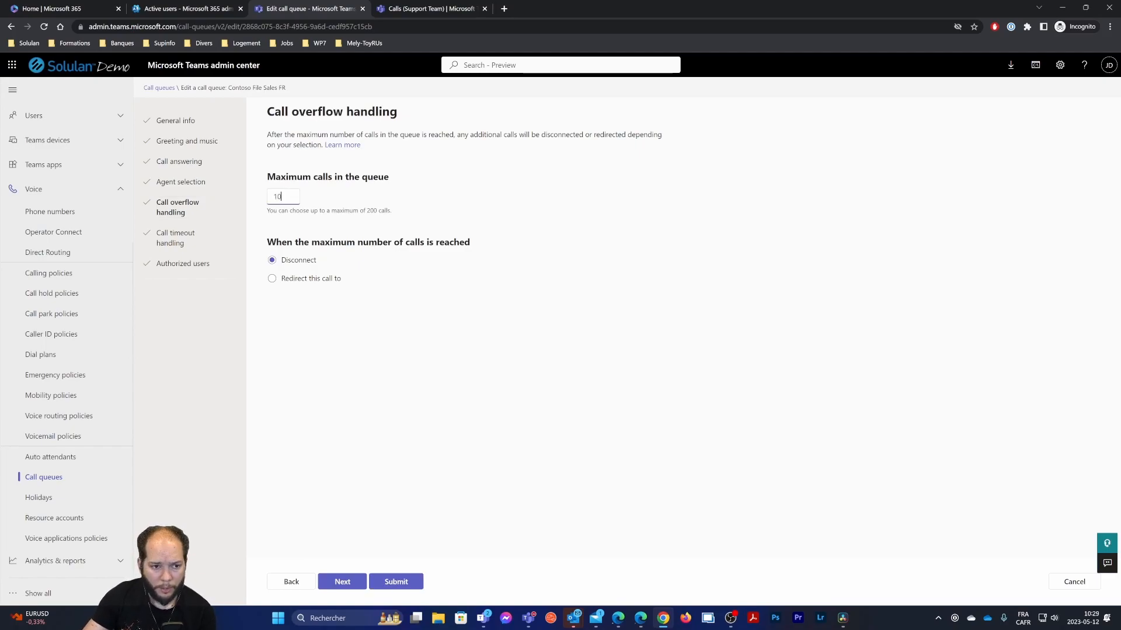
pyautogui.click(536, 418)
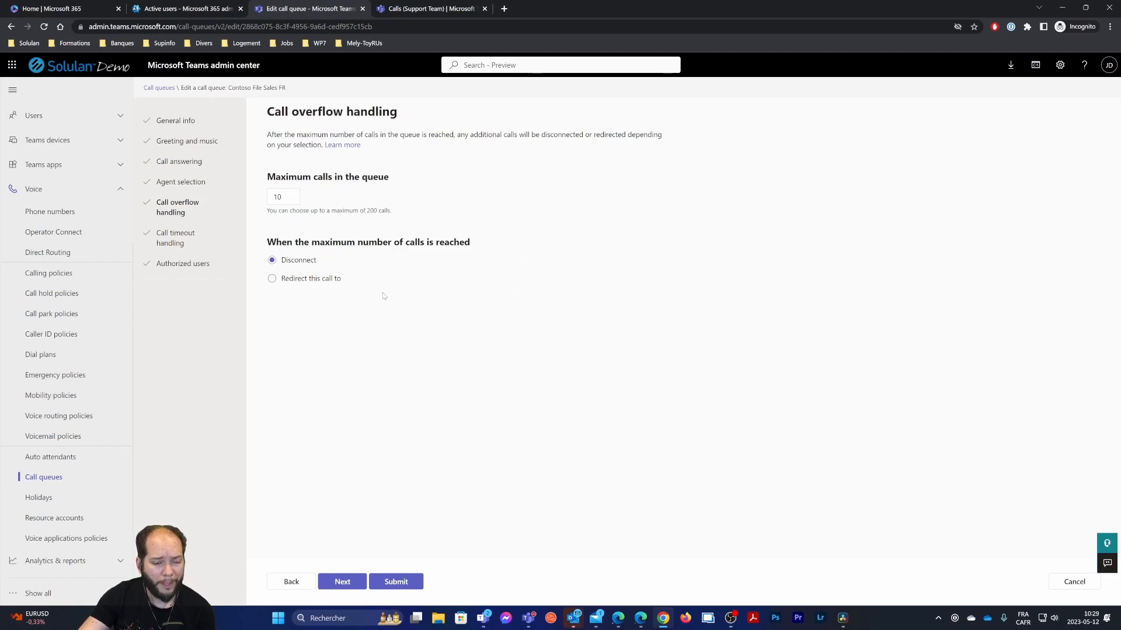
pyautogui.click(272, 279)
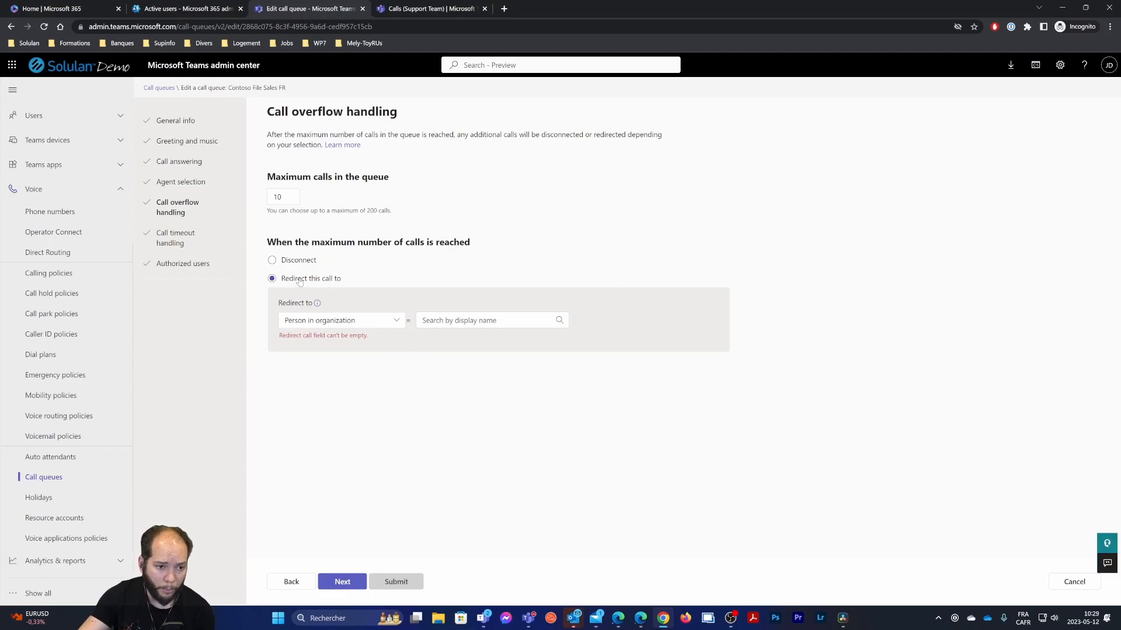
pyautogui.click(365, 322)
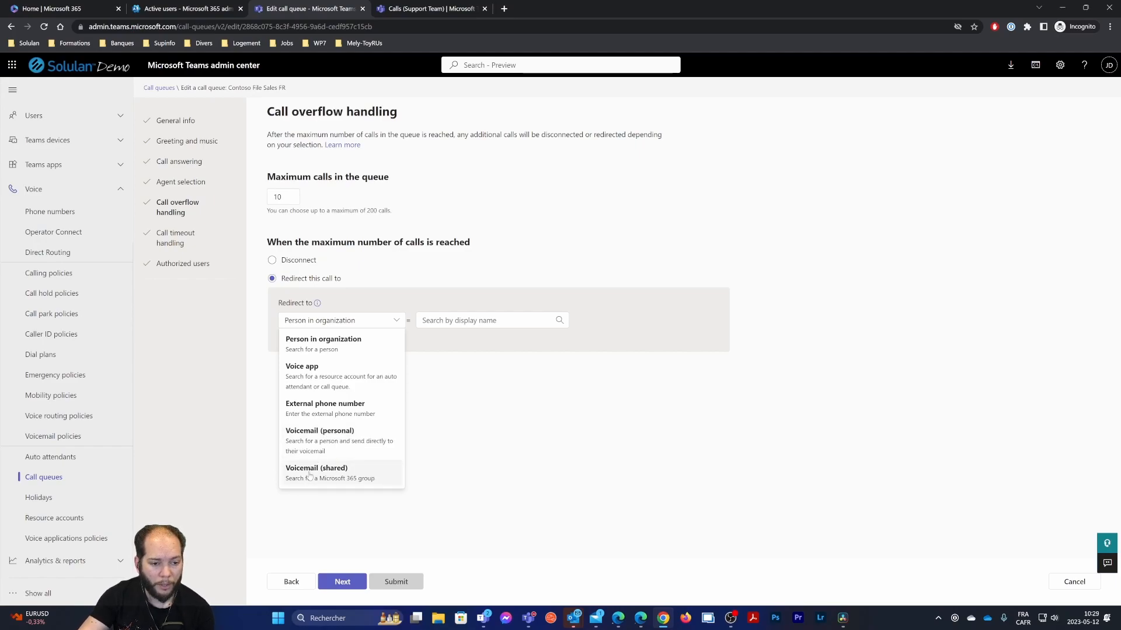
pyautogui.click(342, 479)
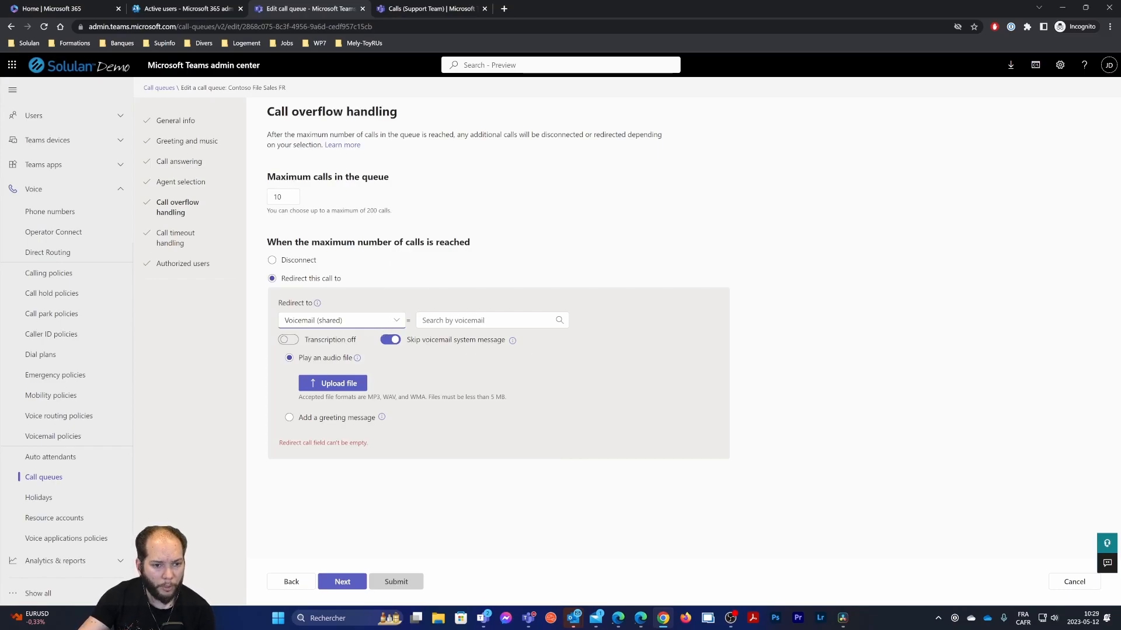
pyautogui.click(288, 339)
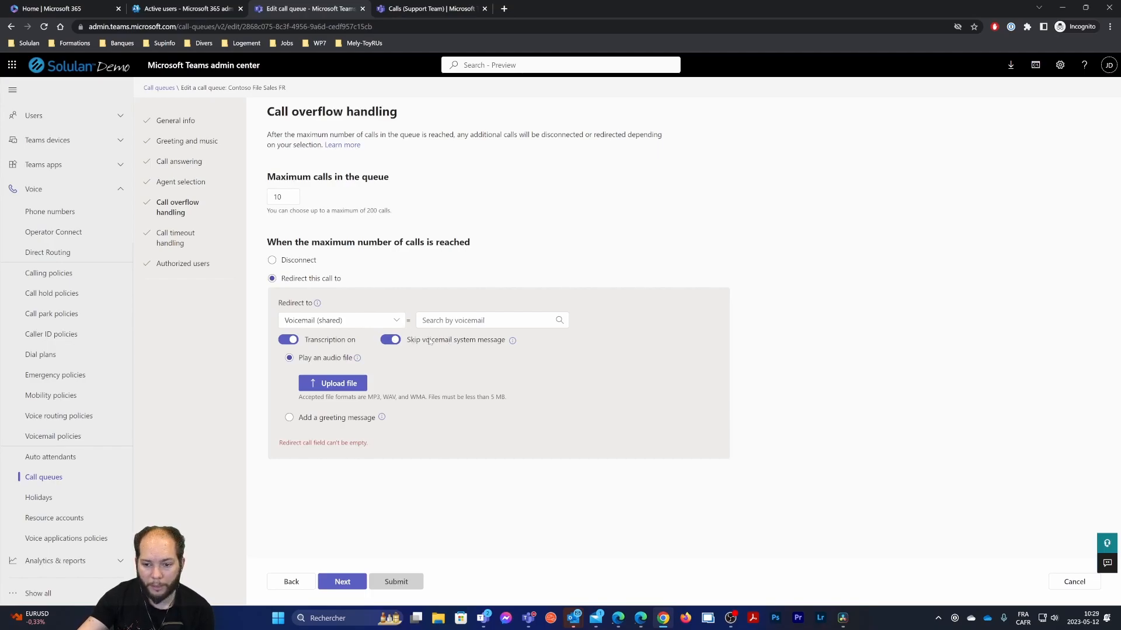
pyautogui.click(461, 320)
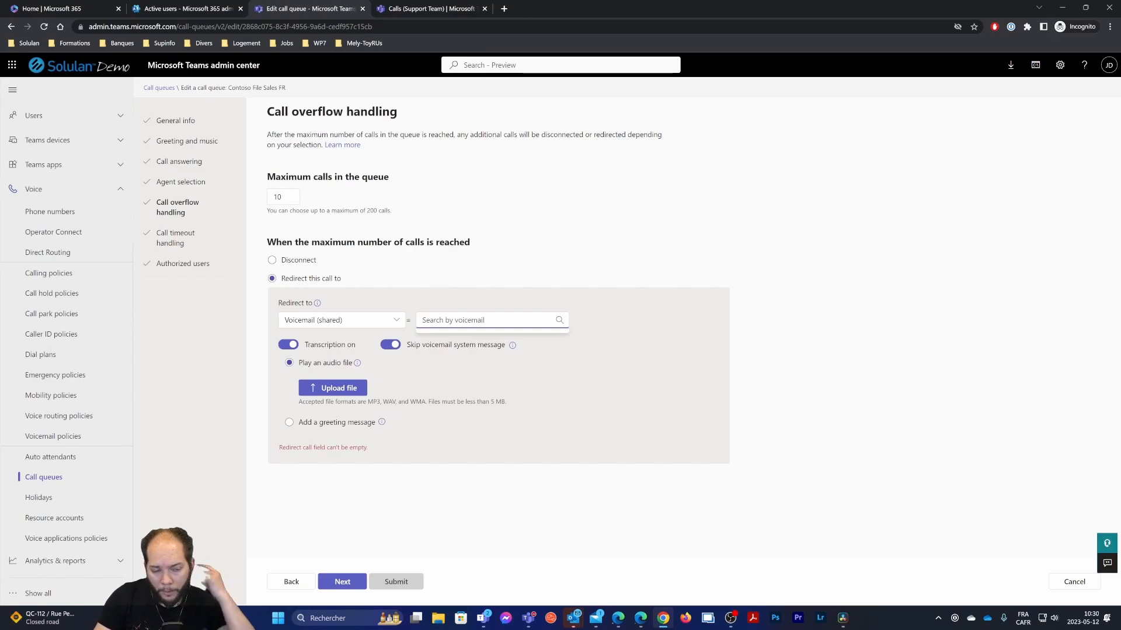
pyautogui.write('sales')
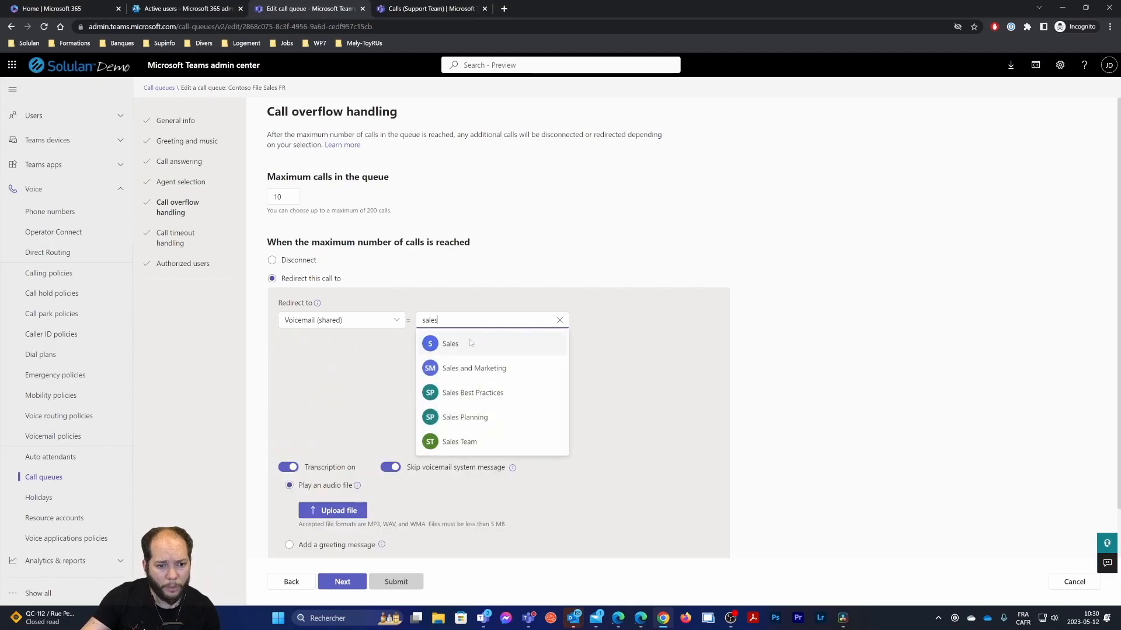
pyautogui.click(471, 343)
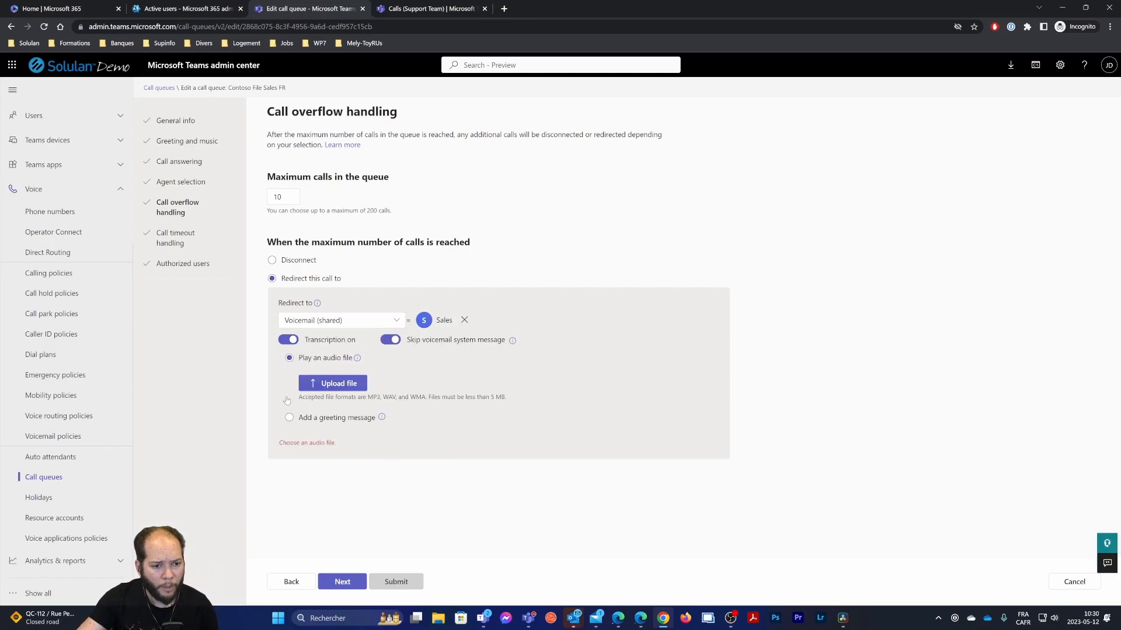
# Add the text greeting 'Veuillez nous laissez un message' and save the queue
pyautogui.click(289, 418)
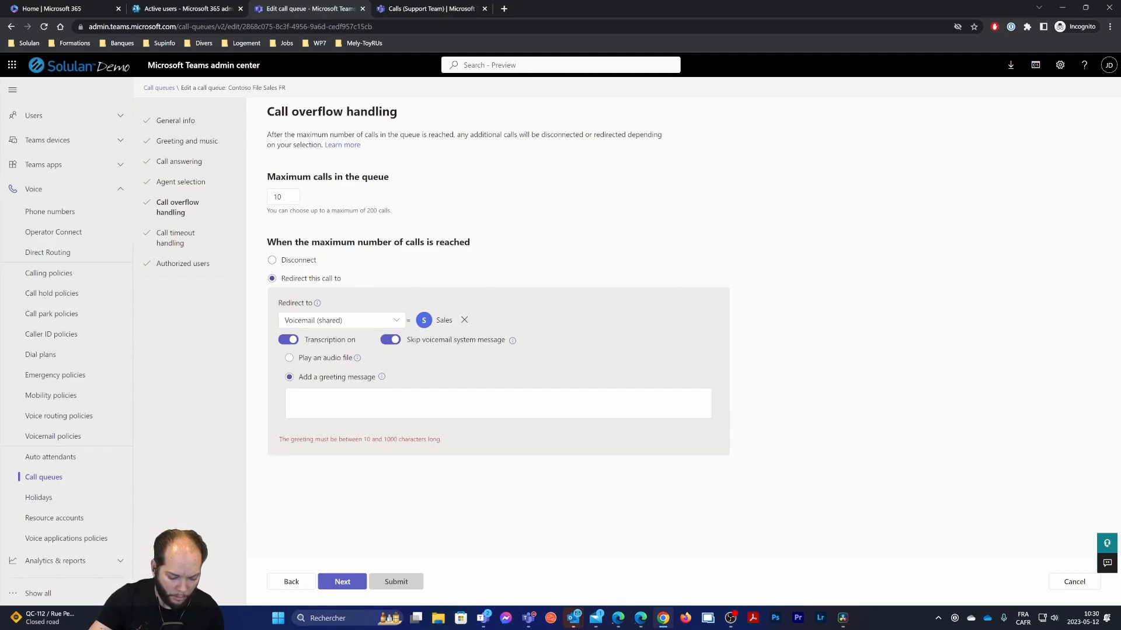
pyautogui.write('Veu')
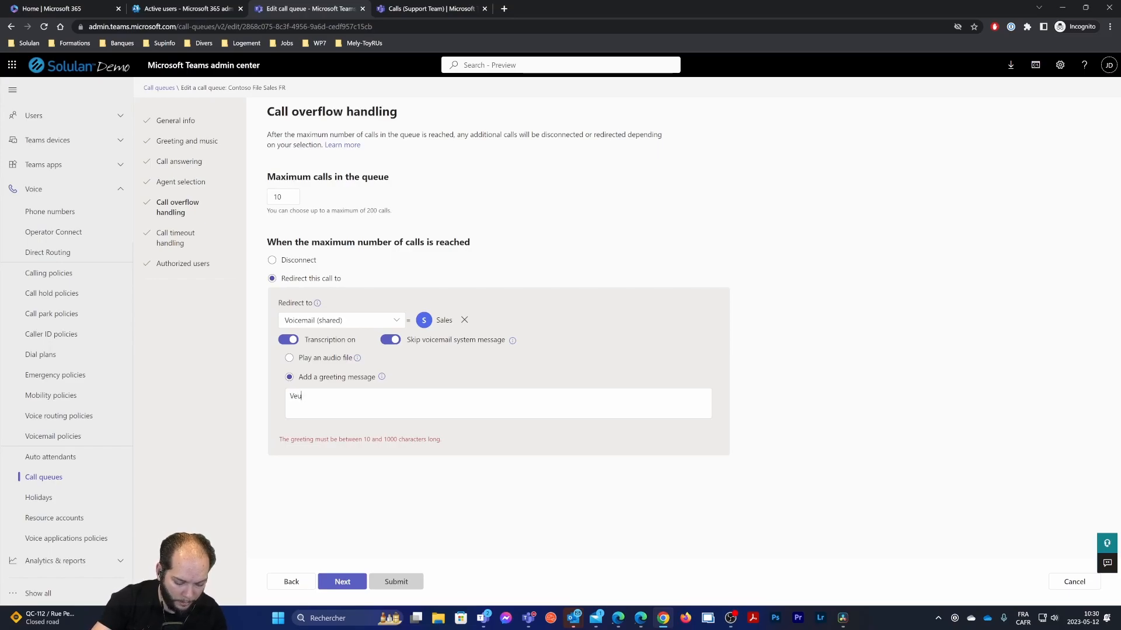
pyautogui.write('illez noy')
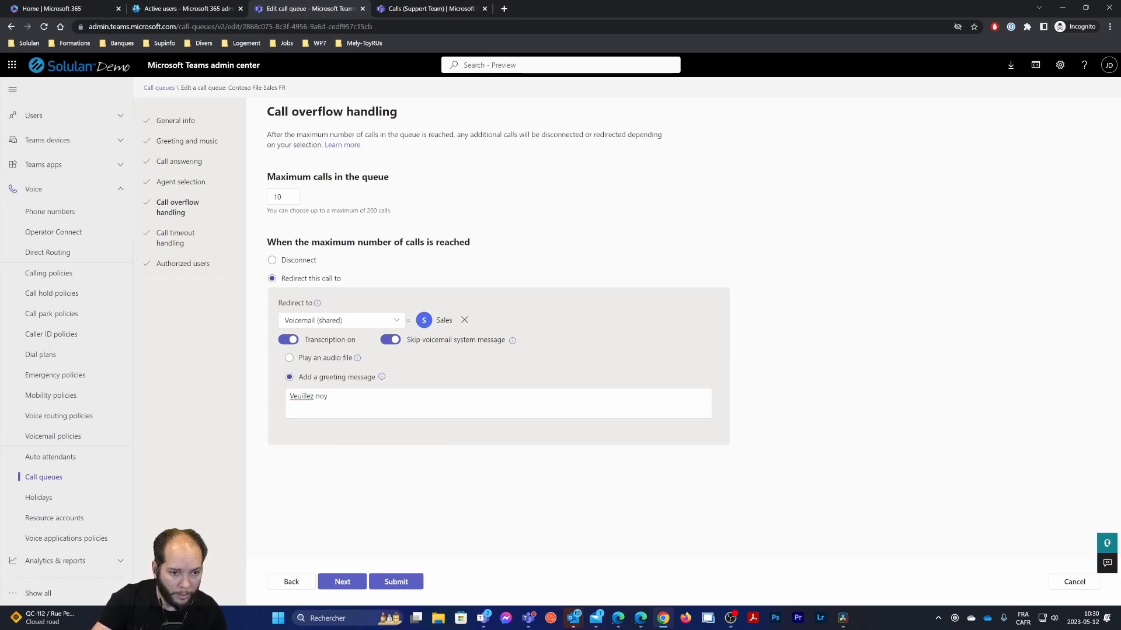
pyautogui.write('usus al')
pyautogui.write('i')
pyautogui.press('BackSpace')
pyautogui.press('BackSpace')
pyautogui.press('BackSpace')
pyautogui.write('laiss')
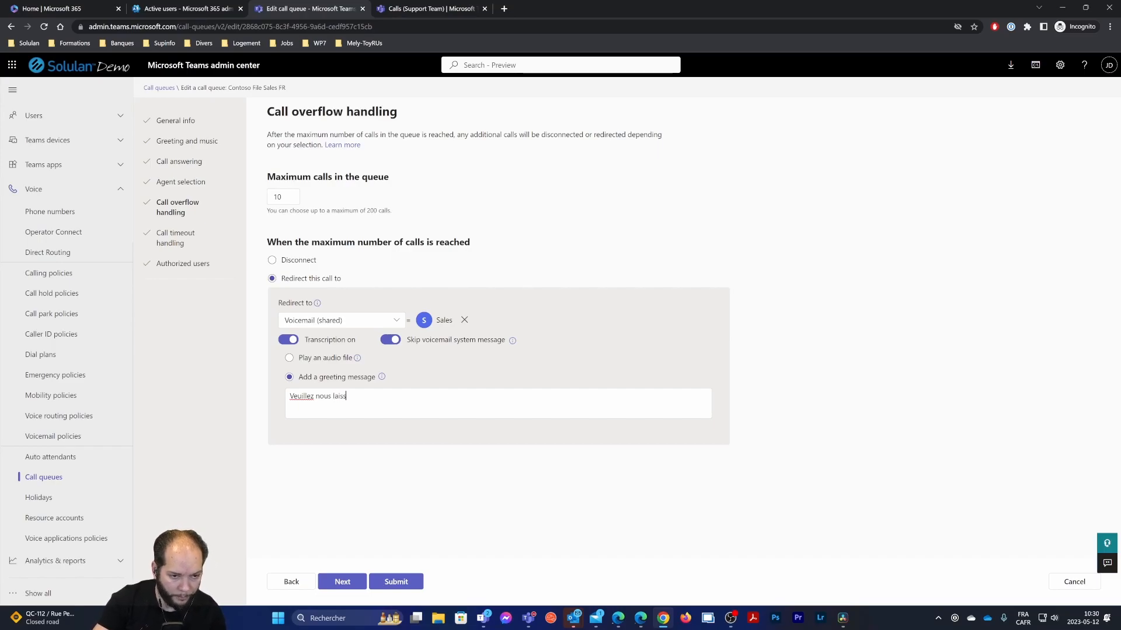
pyautogui.write('ez un message.')
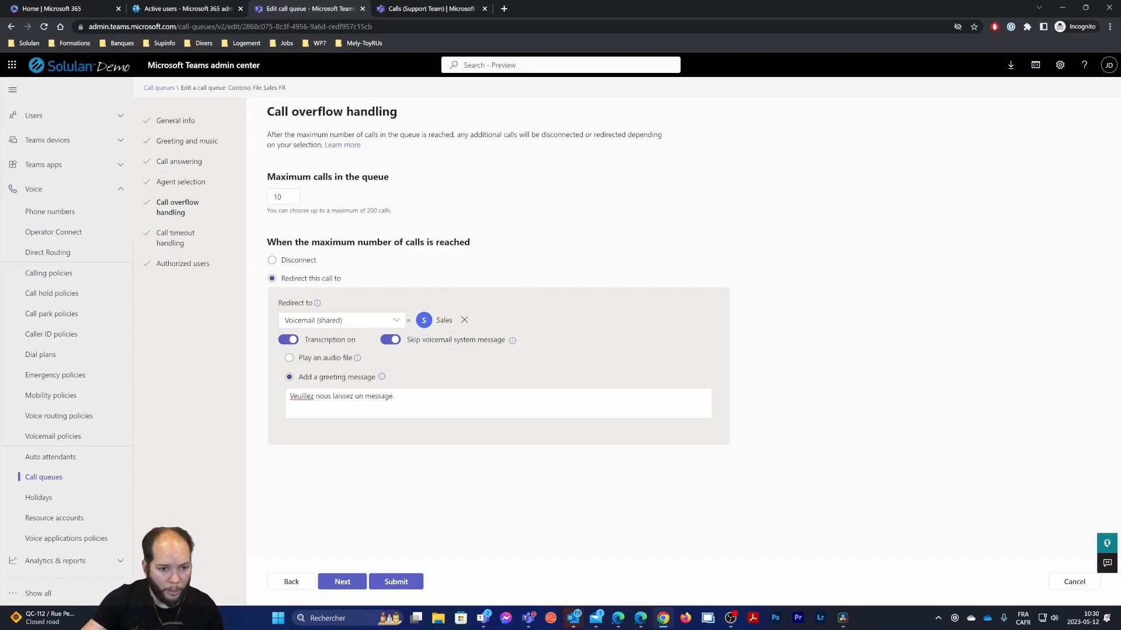
pyautogui.hotkey('ctrl', 'a')
pyautogui.hotkey('ctrl', 'c')
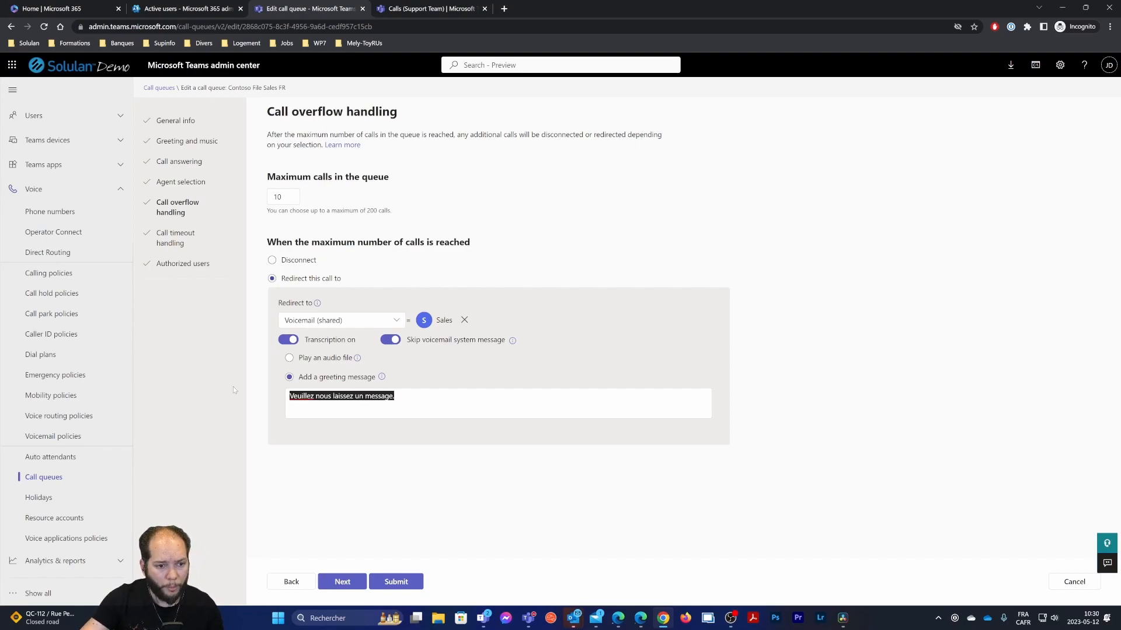
pyautogui.click(395, 582)
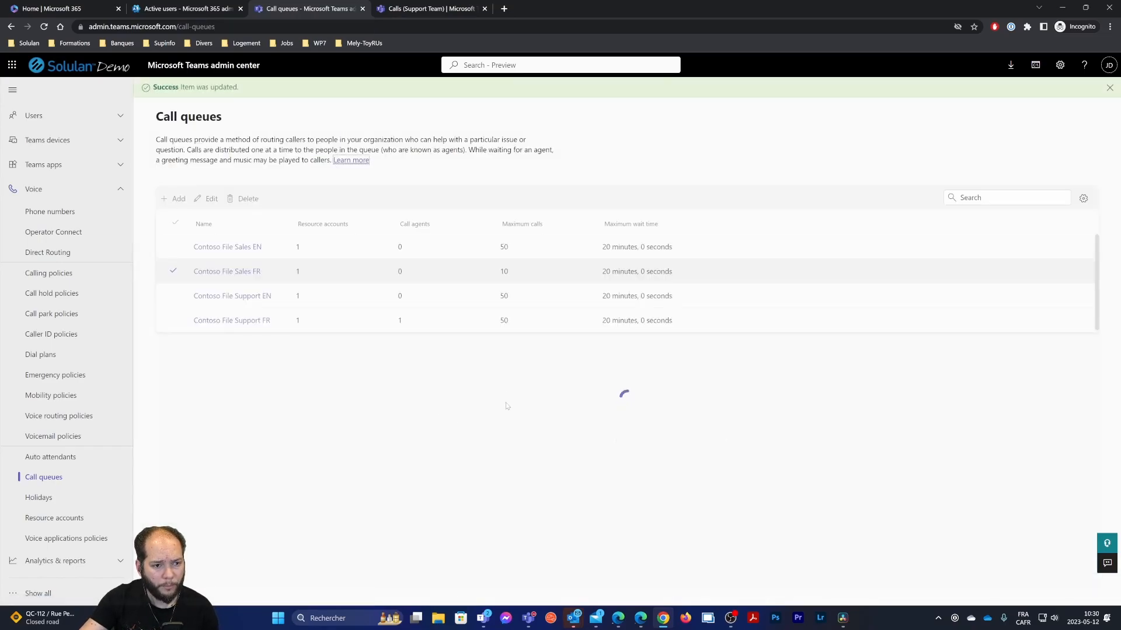
# Reopen Contoso File Sales FR and set the call timeout to 5 minutes
pyautogui.click(249, 272)
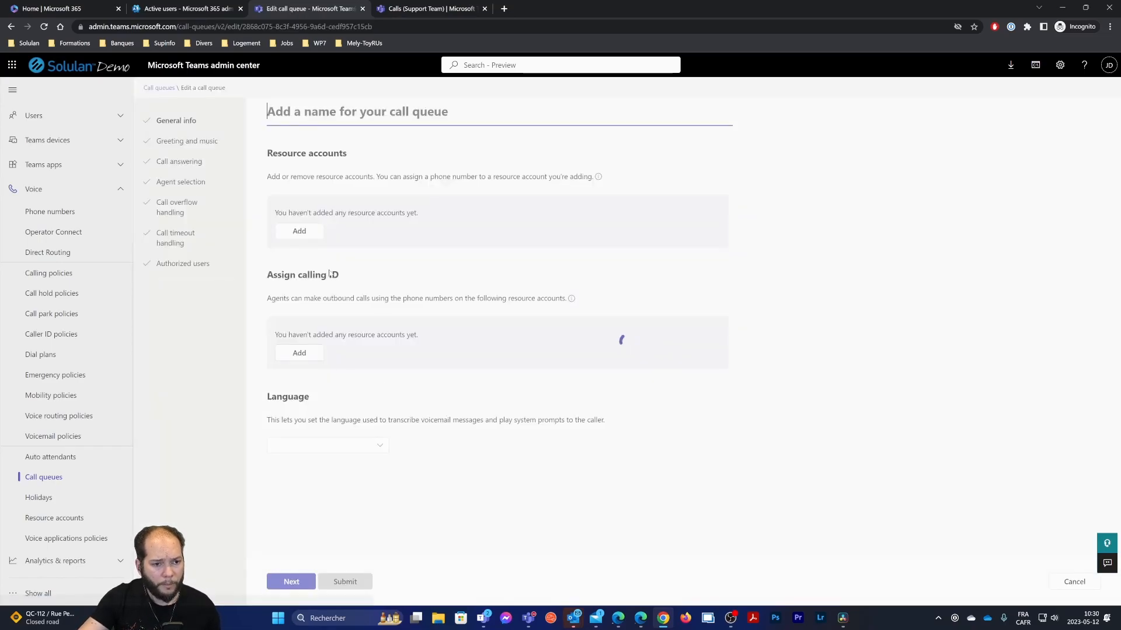
pyautogui.click(170, 243)
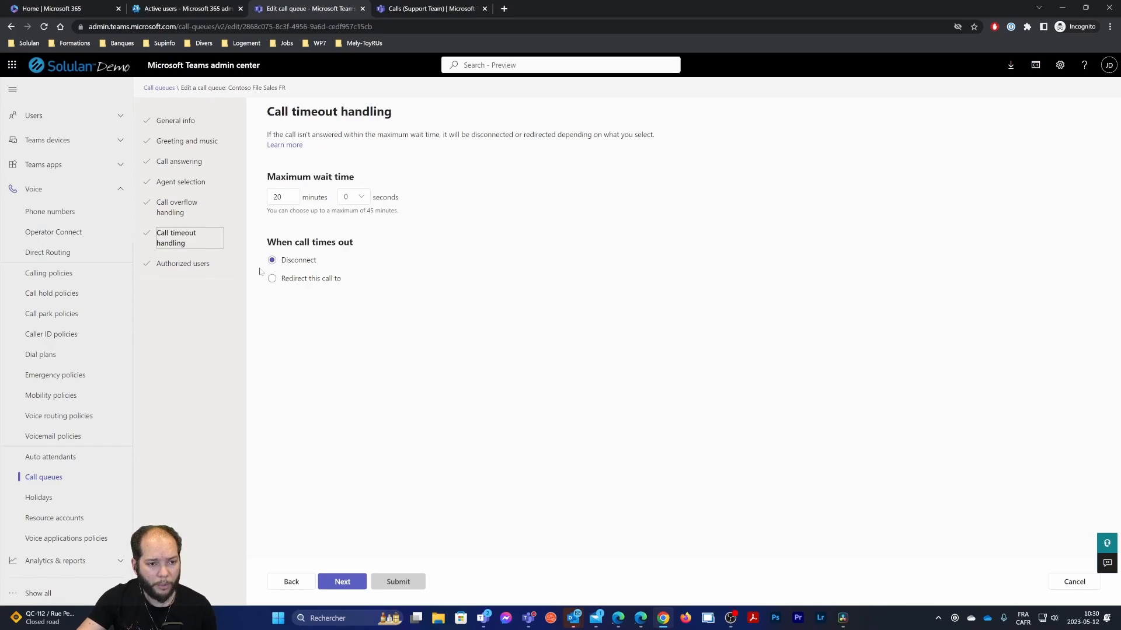
pyautogui.doubleClick(278, 197)
pyautogui.write('0')
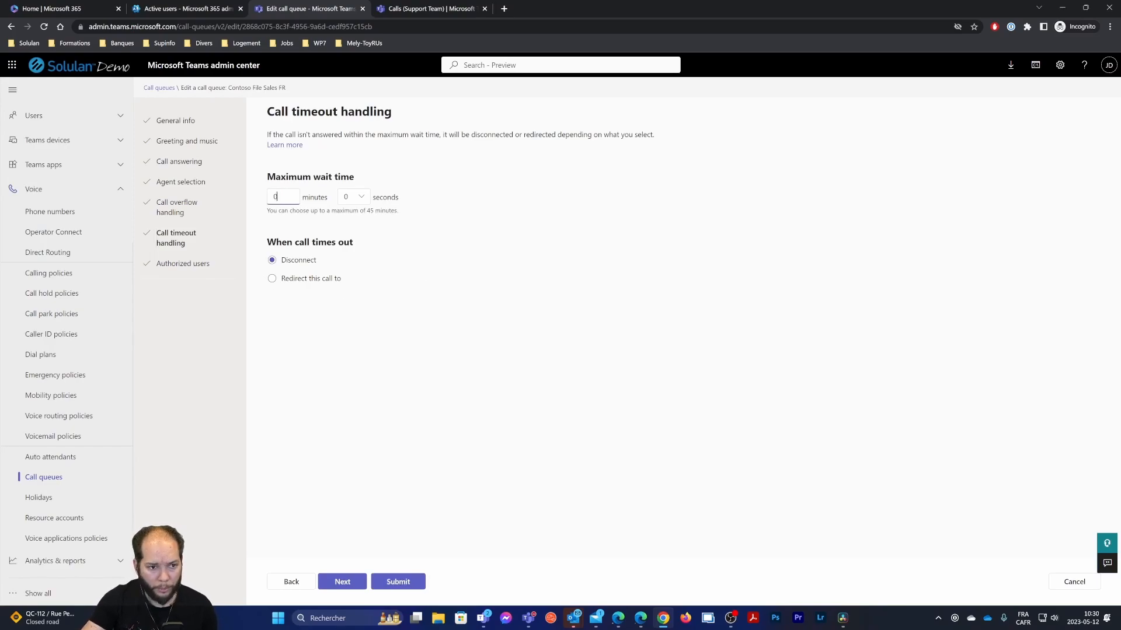
pyautogui.write('5')
pyautogui.click(379, 256)
# Redirect timed-out calls to Sales shared voicemail with transcription and the pasted French greeting, then save
pyautogui.click(315, 281)
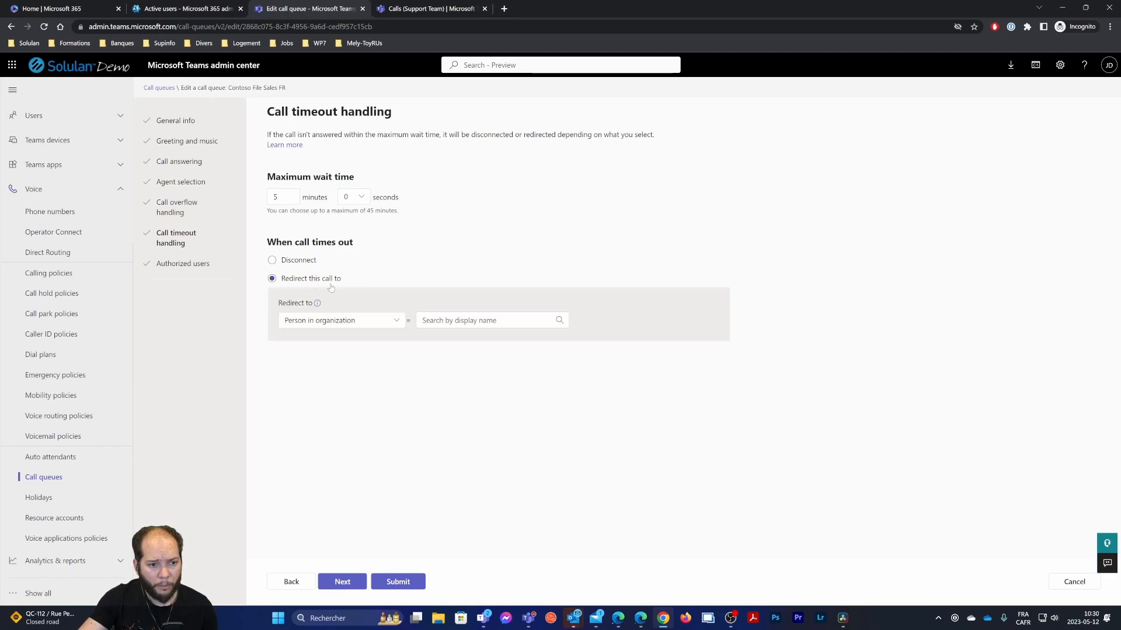
pyautogui.click(369, 322)
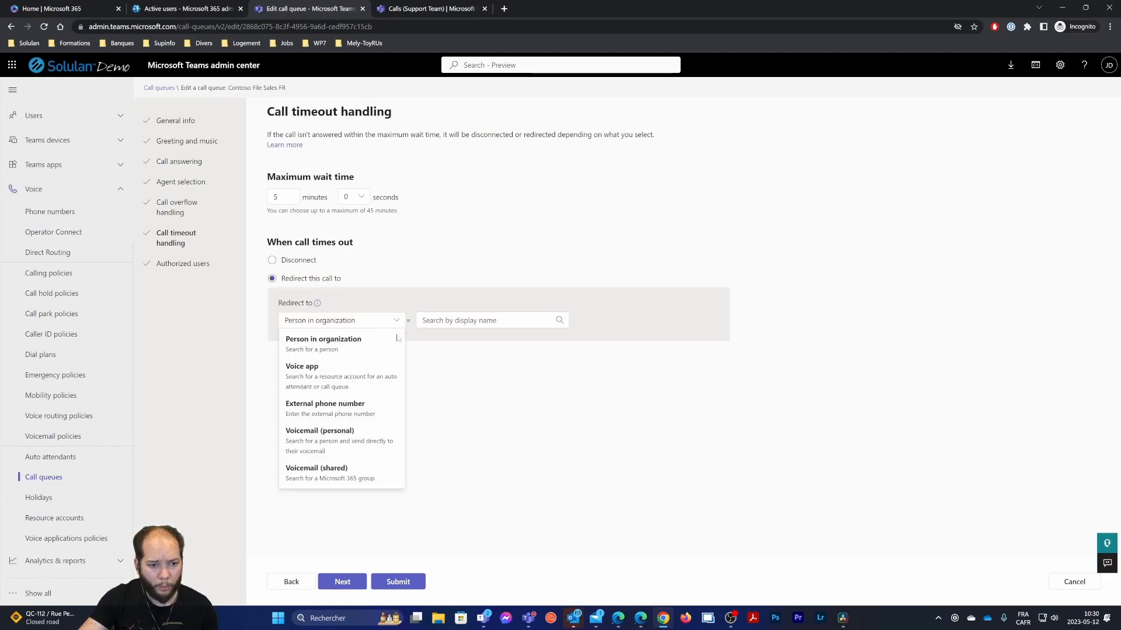
pyautogui.click(331, 470)
pyautogui.click(287, 339)
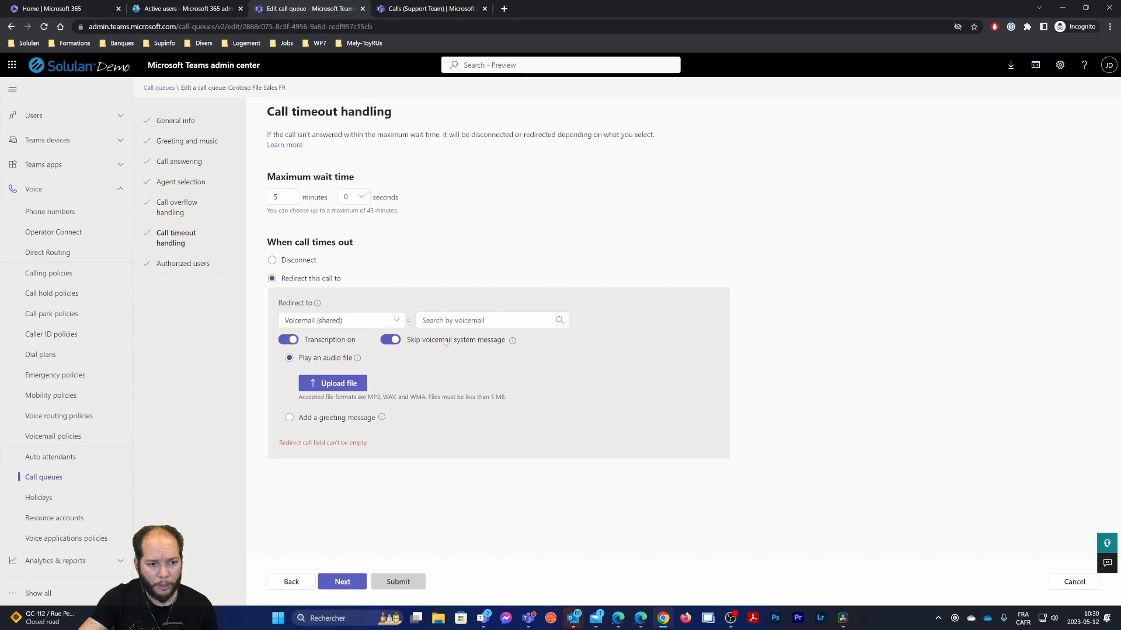
pyautogui.click(473, 321)
pyautogui.write('sales')
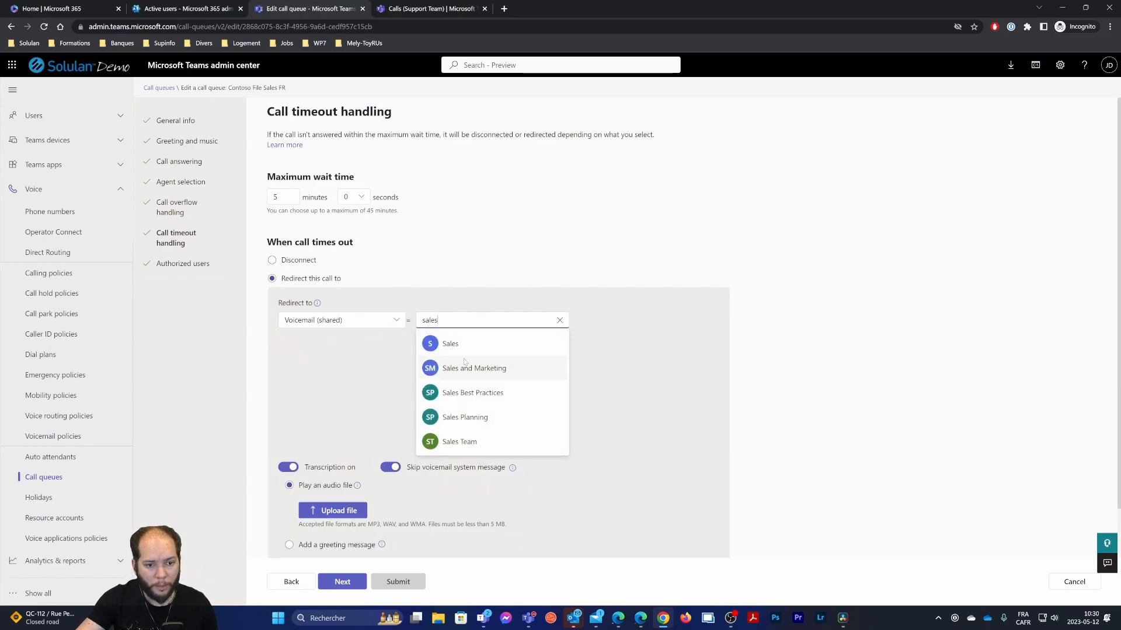
pyautogui.click(450, 344)
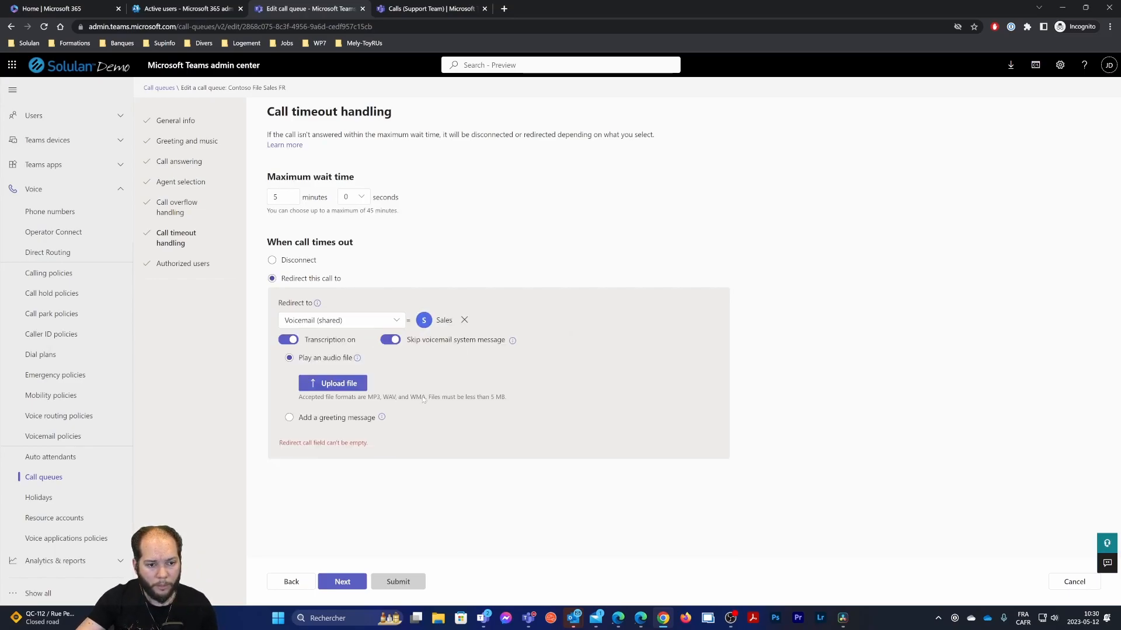
pyautogui.click(290, 416)
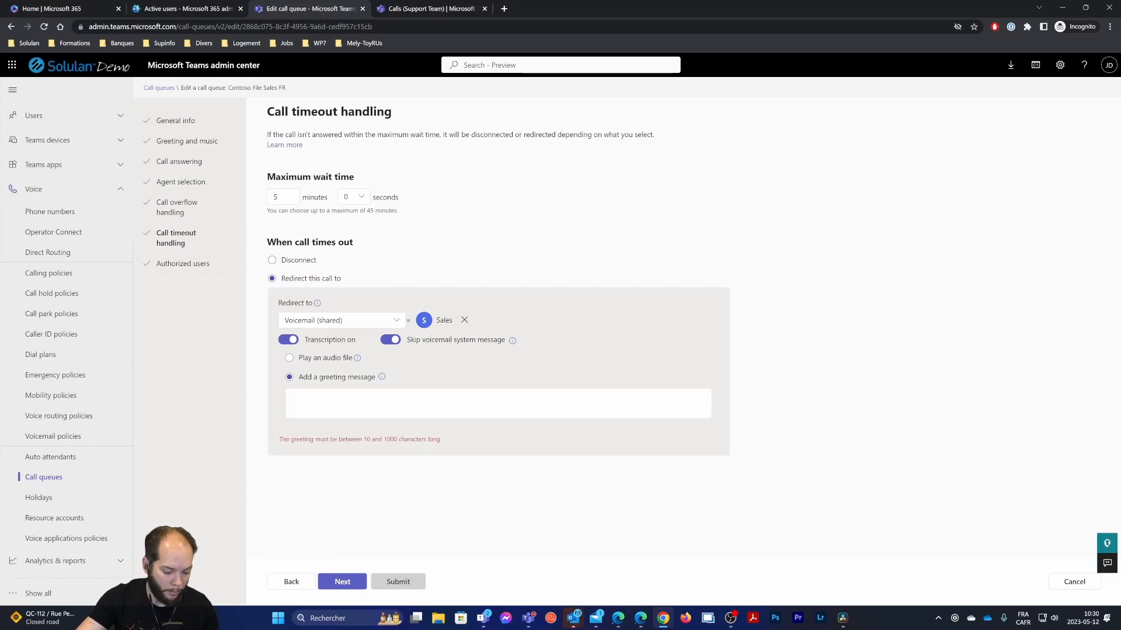
pyautogui.hotkey('ctrl', 'v')
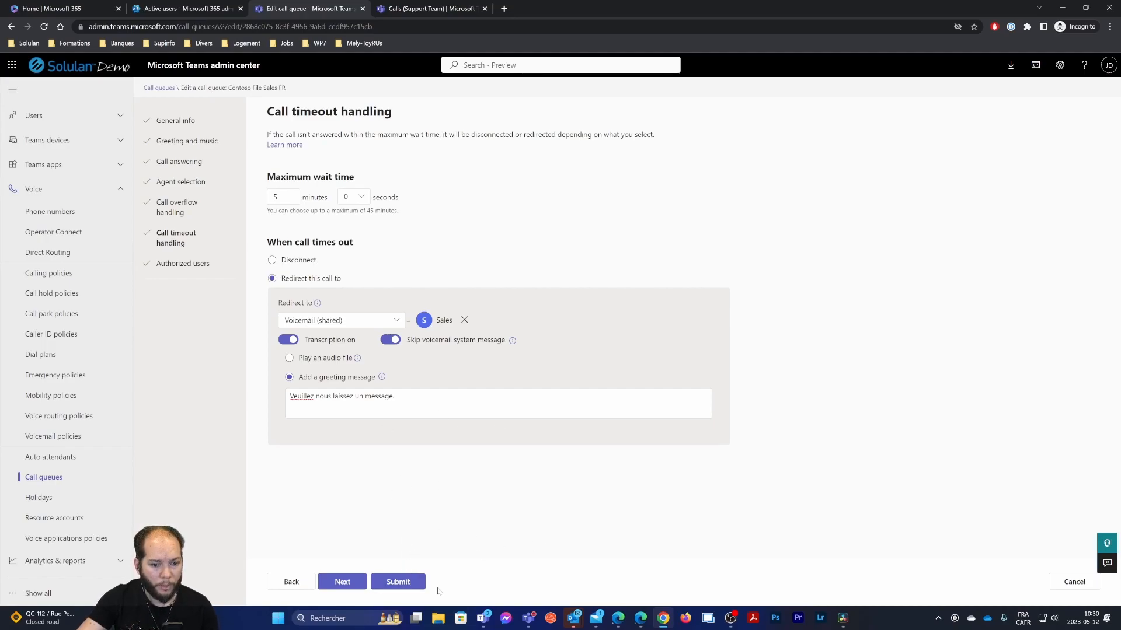
pyautogui.click(415, 583)
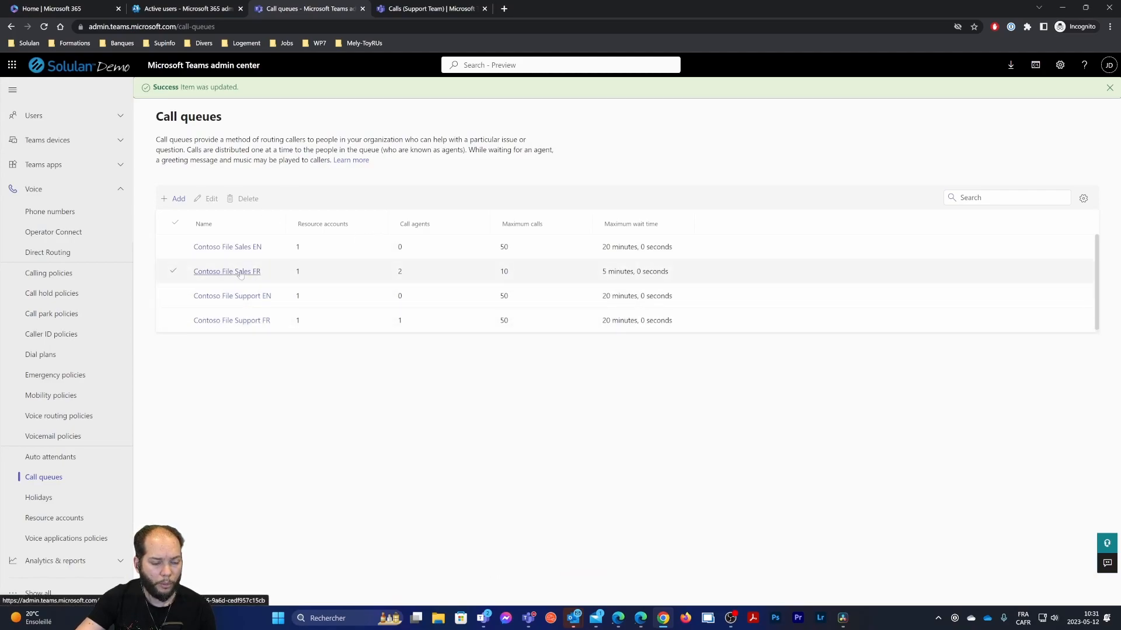
# Redirect Contoso File Support FR overflow calls to the Support shared voicemail
pyautogui.click(236, 324)
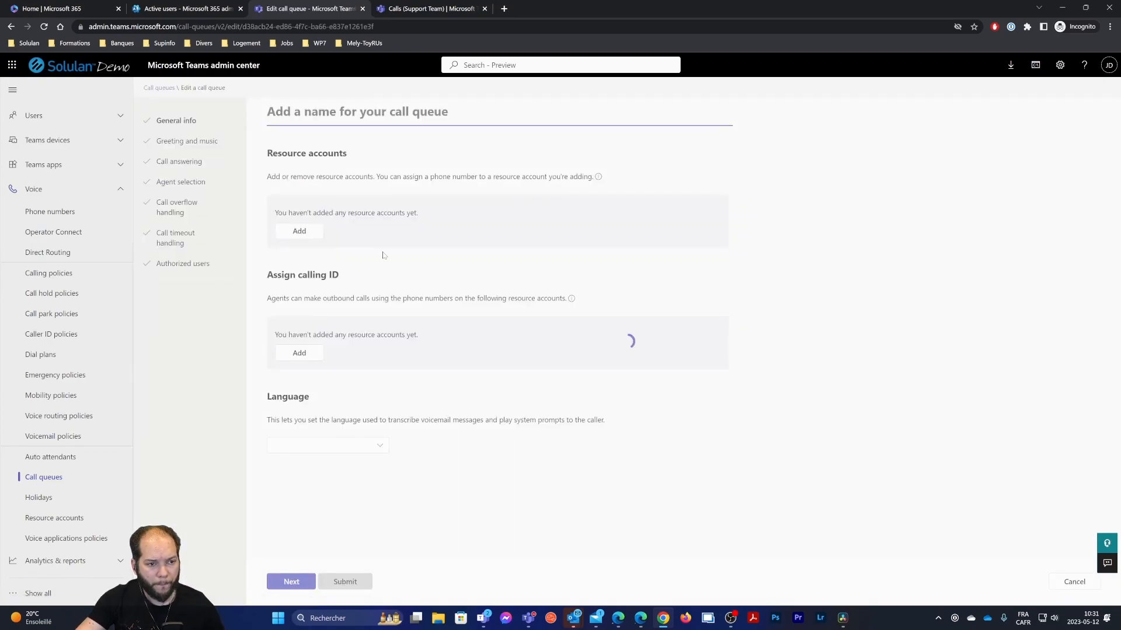
pyautogui.click(173, 208)
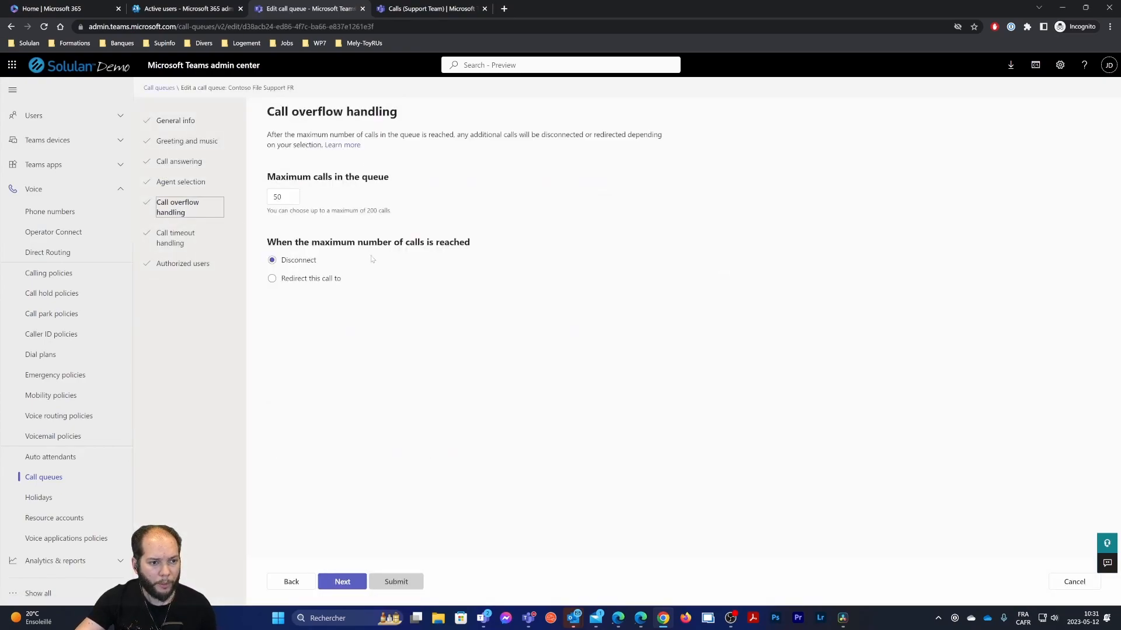
pyautogui.click(311, 279)
pyautogui.click(393, 321)
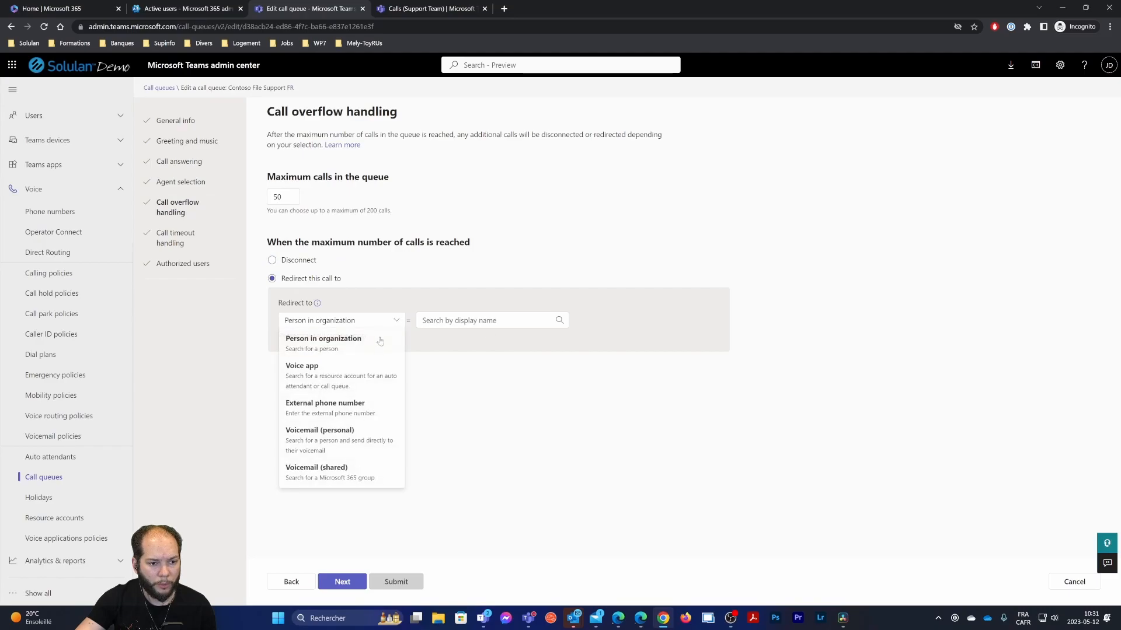
pyautogui.click(315, 472)
pyautogui.click(448, 320)
pyautogui.write('s7u')
pyautogui.press('BackSpace')
pyautogui.write('upp')
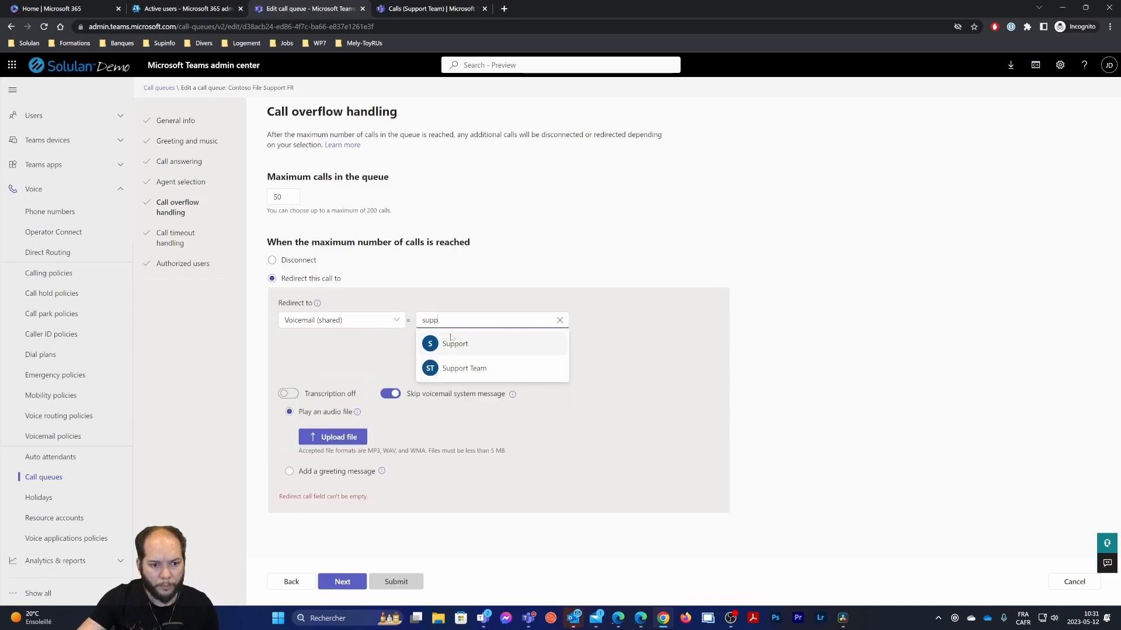
pyautogui.click(454, 343)
# Turn on voicemail transcription, paste the French text greeting, and save the overflow settings
pyautogui.click(307, 339)
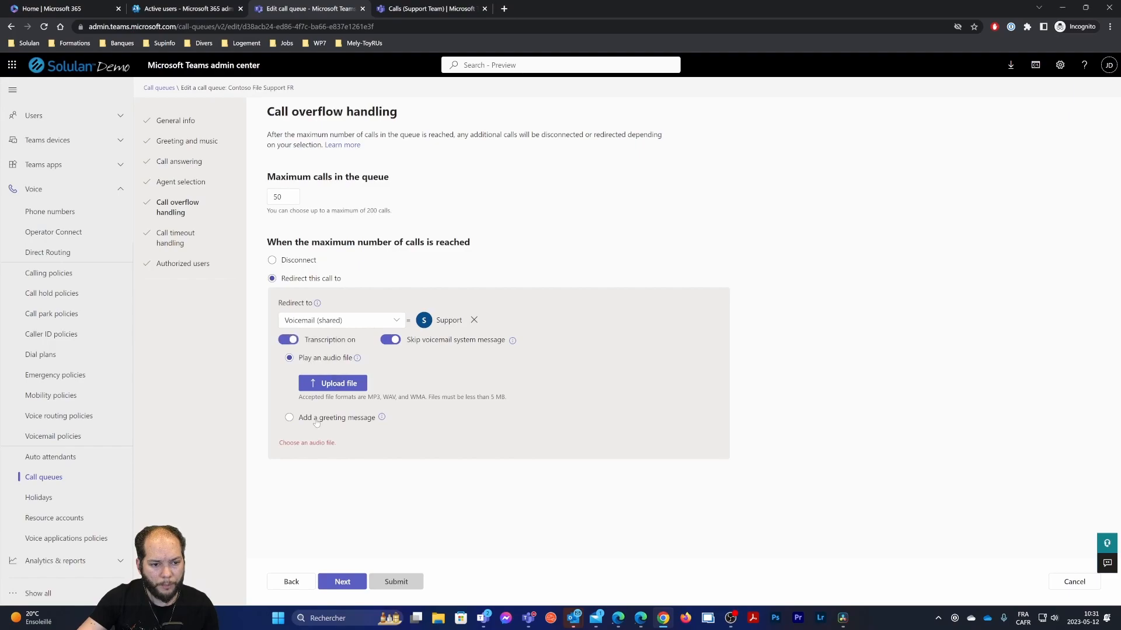
pyautogui.click(290, 418)
pyautogui.write('Veuillez nous laissez un message.')
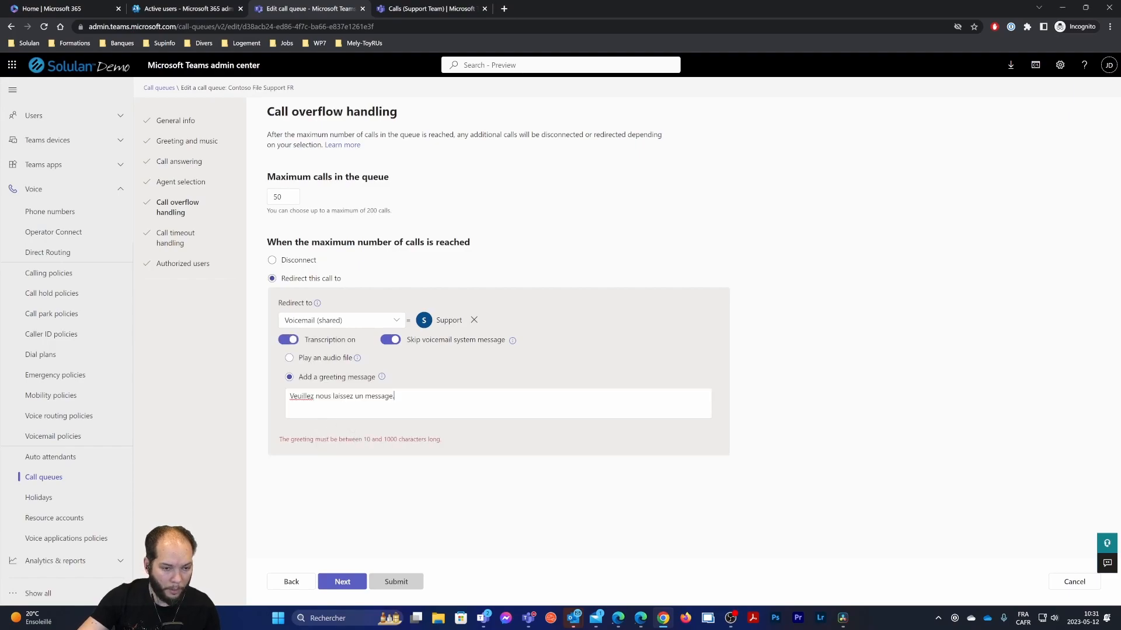
pyautogui.click(411, 582)
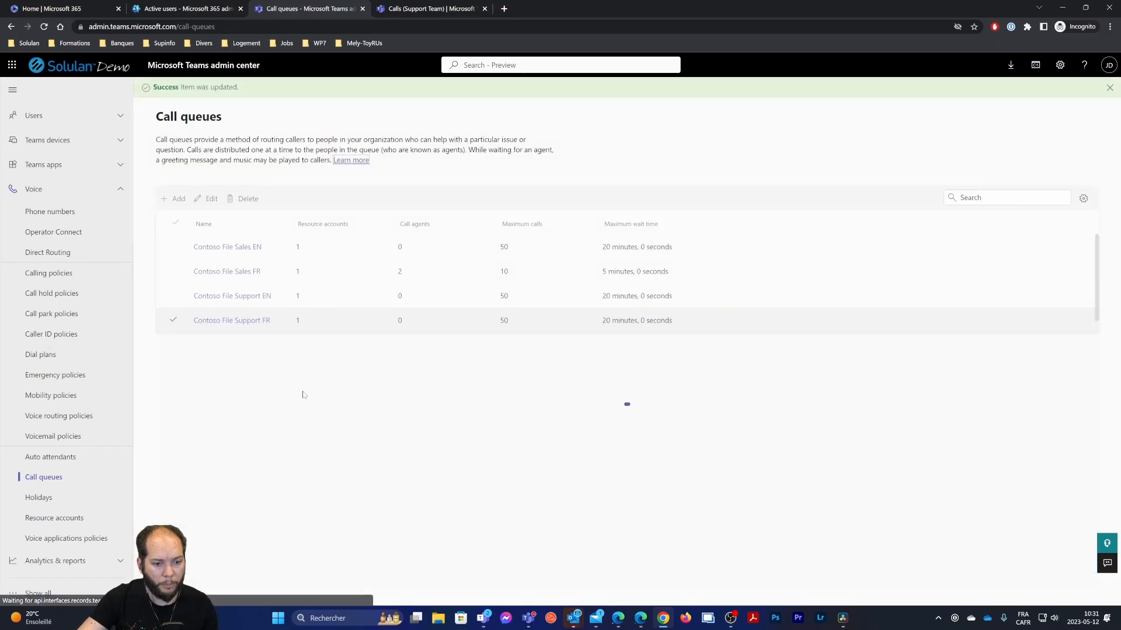
# Set Contoso File Support FR's call timeout maximum wait time to 5 minutes
pyautogui.click(236, 320)
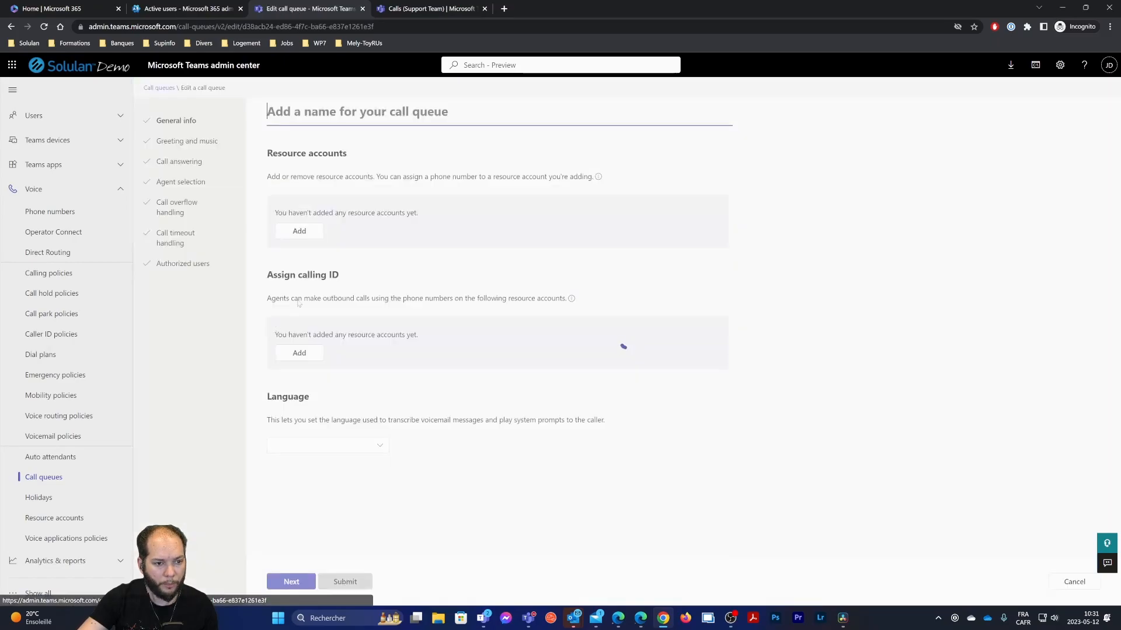
pyautogui.click(174, 238)
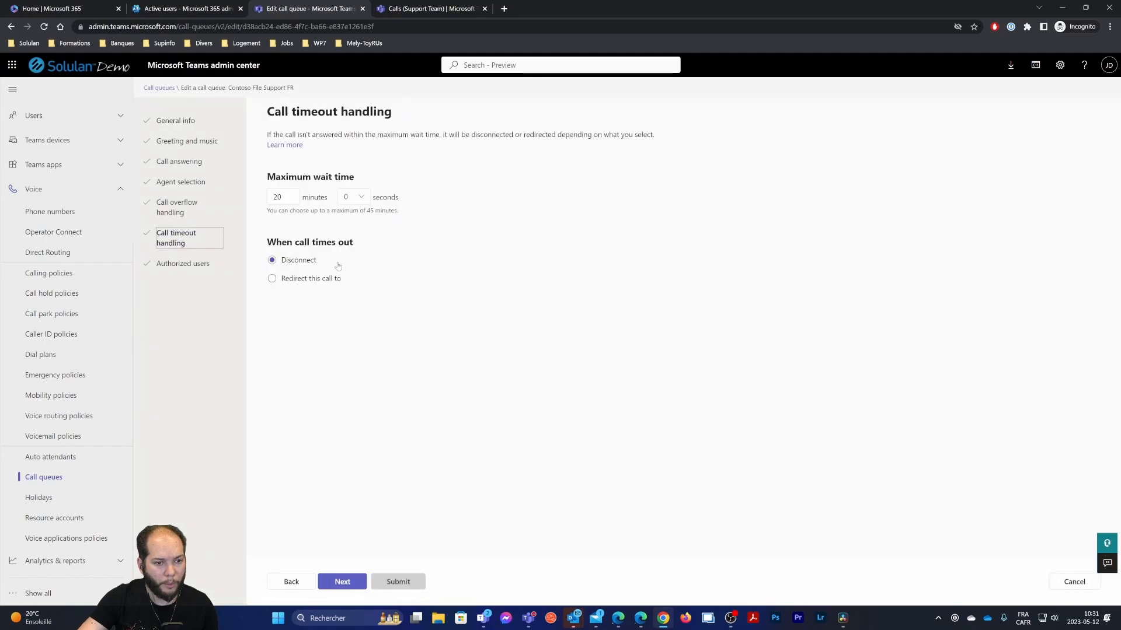
pyautogui.click(282, 196)
pyautogui.write('2')
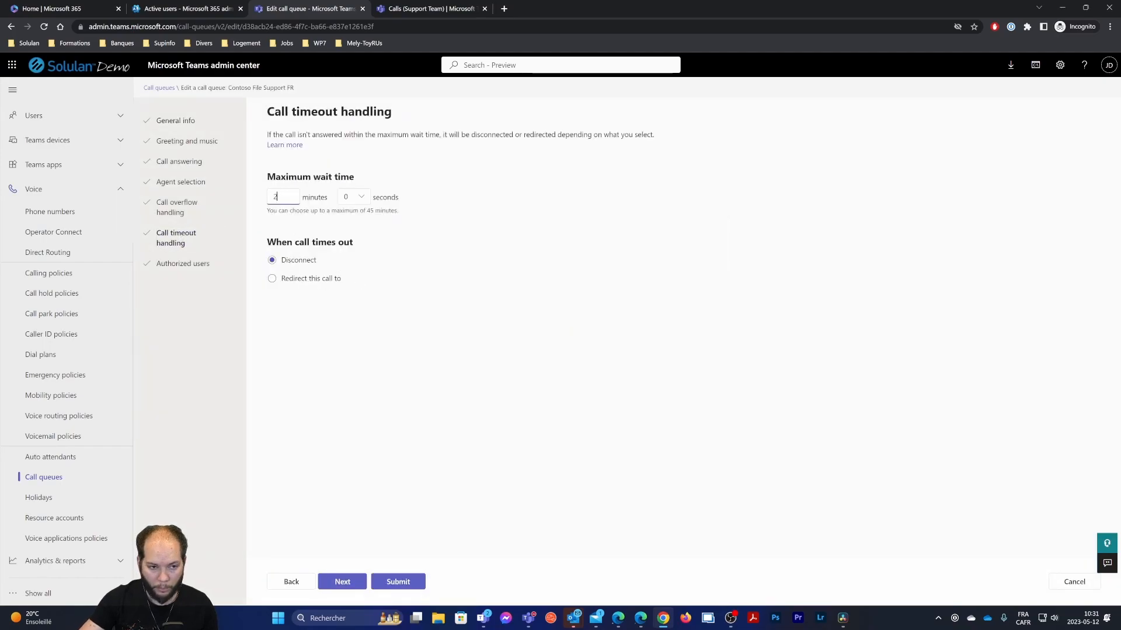
# Redirect timed-out calls to the Support shared voicemail
pyautogui.click(316, 279)
pyautogui.click(397, 322)
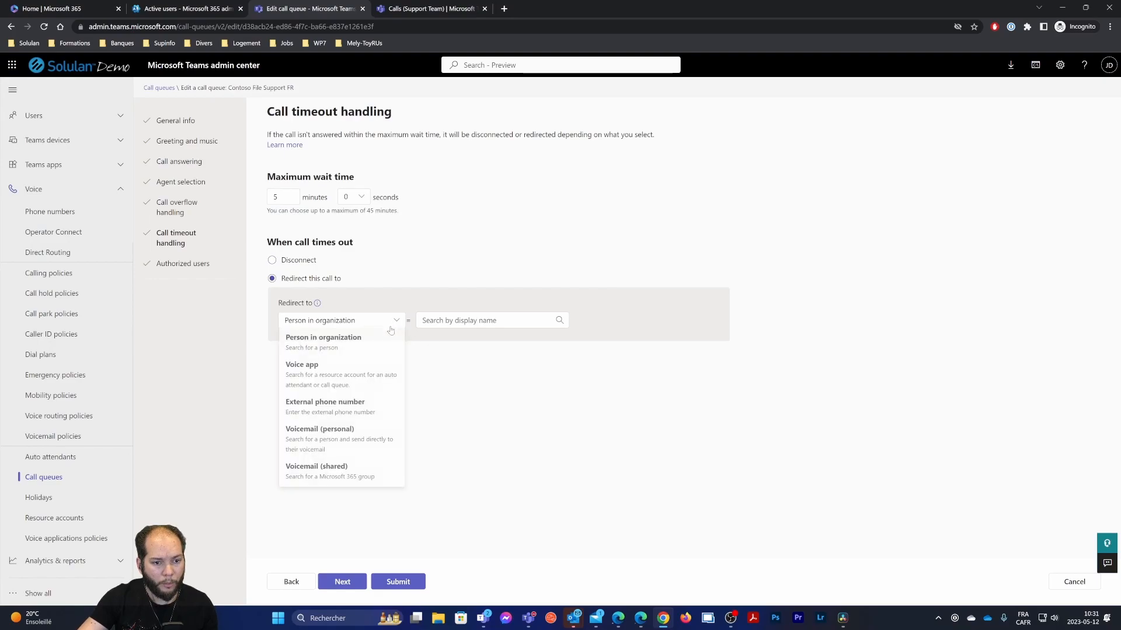
pyautogui.click(327, 473)
pyautogui.write('support')
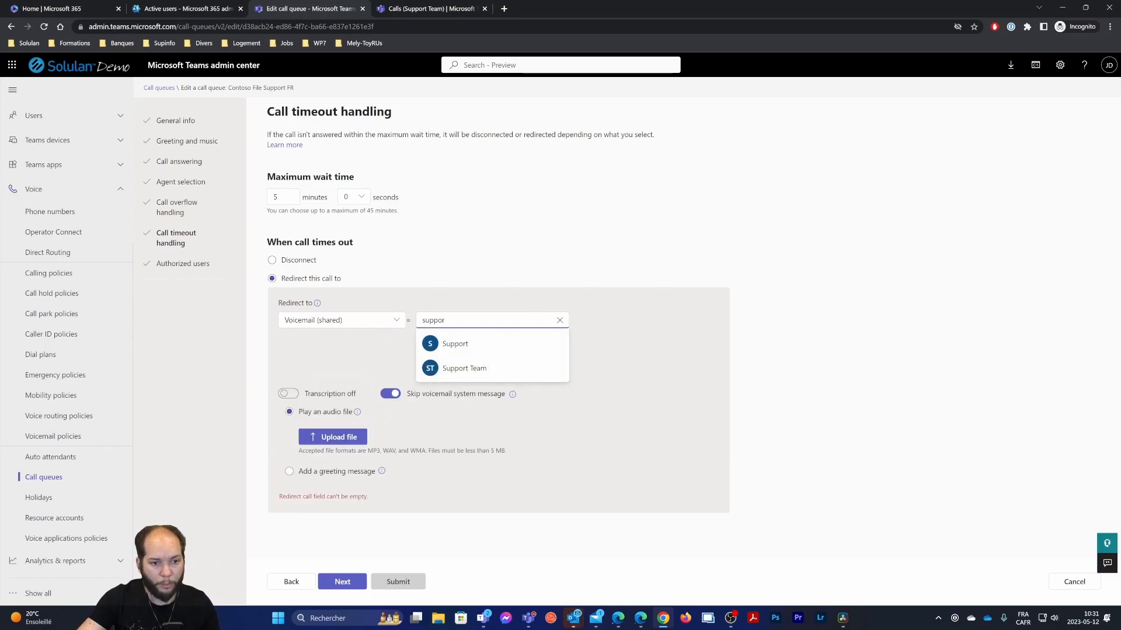
pyautogui.click(450, 343)
# Enable transcription, paste the French text greeting, and save the timeout settings
pyautogui.click(290, 340)
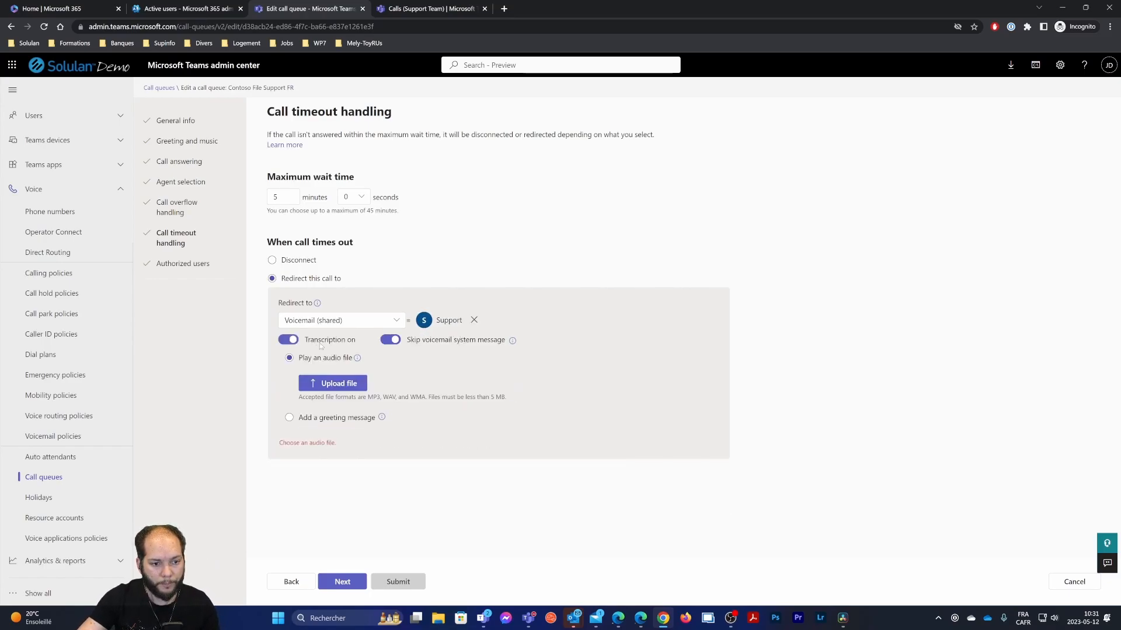
pyautogui.click(300, 418)
pyautogui.write('Veuillez nous laissez un message.')
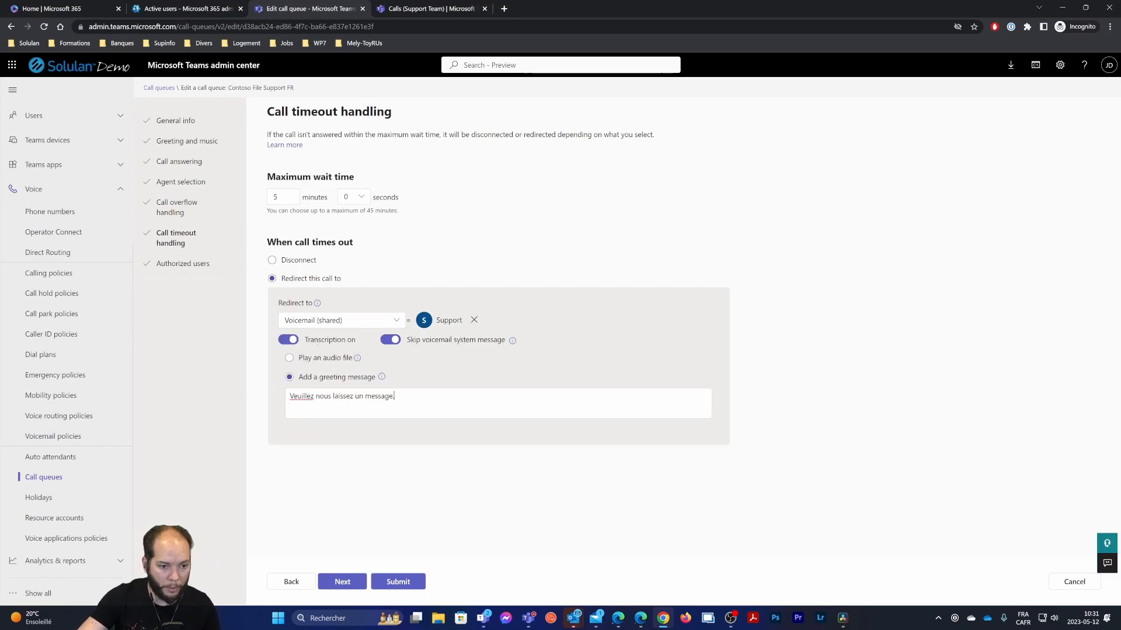
pyautogui.click(399, 581)
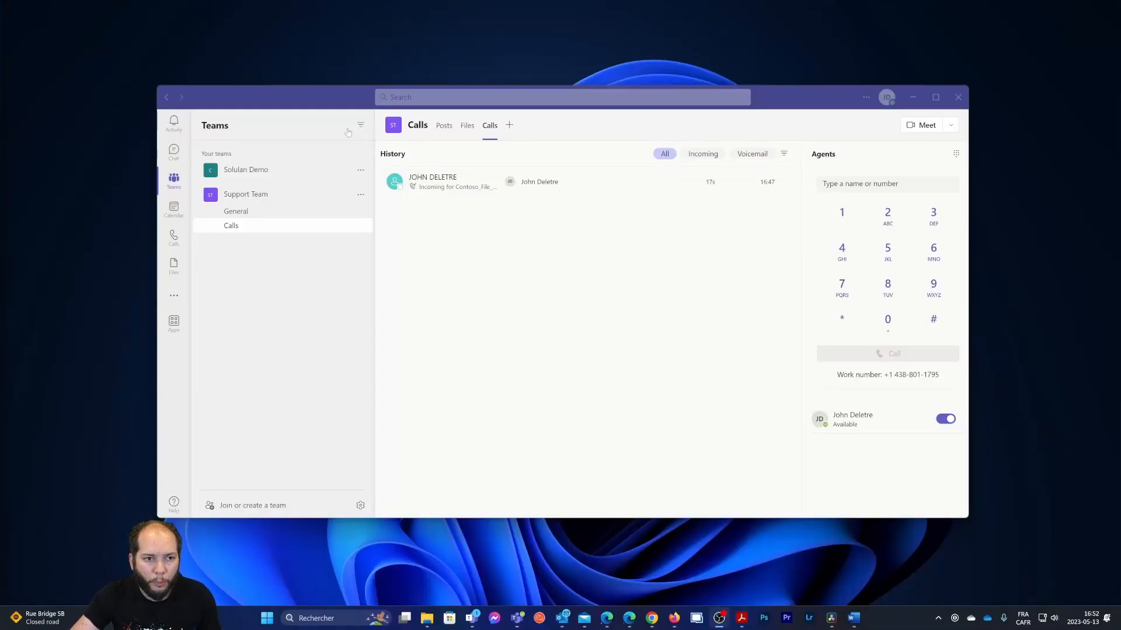
# Answer the Contoso_File_Support_FR test call with audio and move the call window aside
pyautogui.moveTo(328, 104)
pyautogui.mouseDown()
pyautogui.moveTo(307, 96)
pyautogui.moveTo(325, 89)
pyautogui.mouseUp()
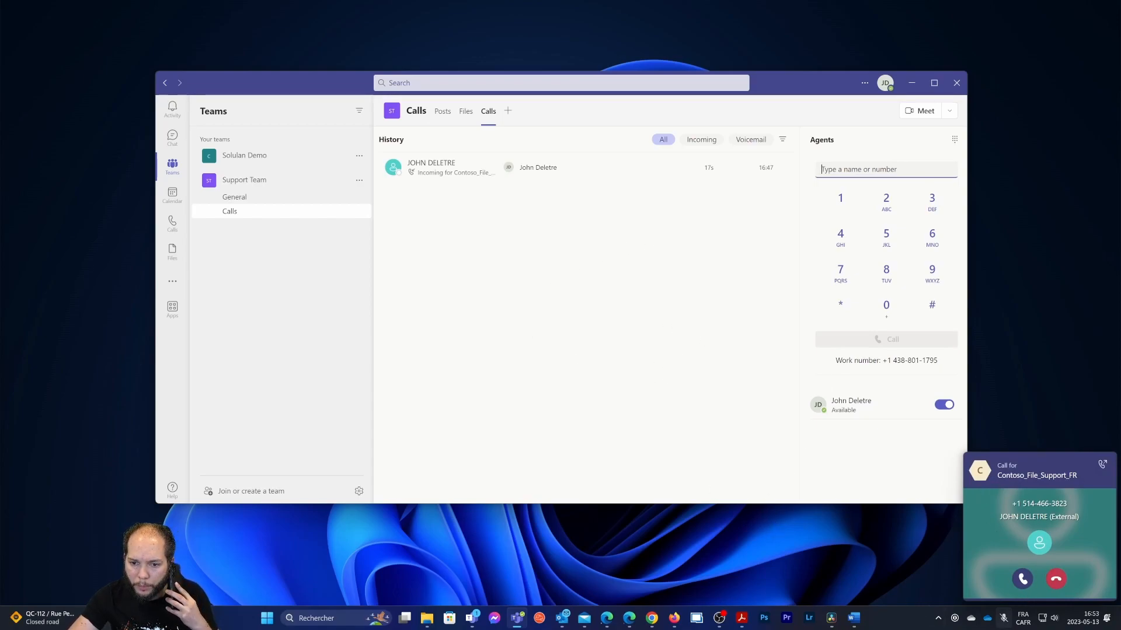
pyautogui.click(1022, 580)
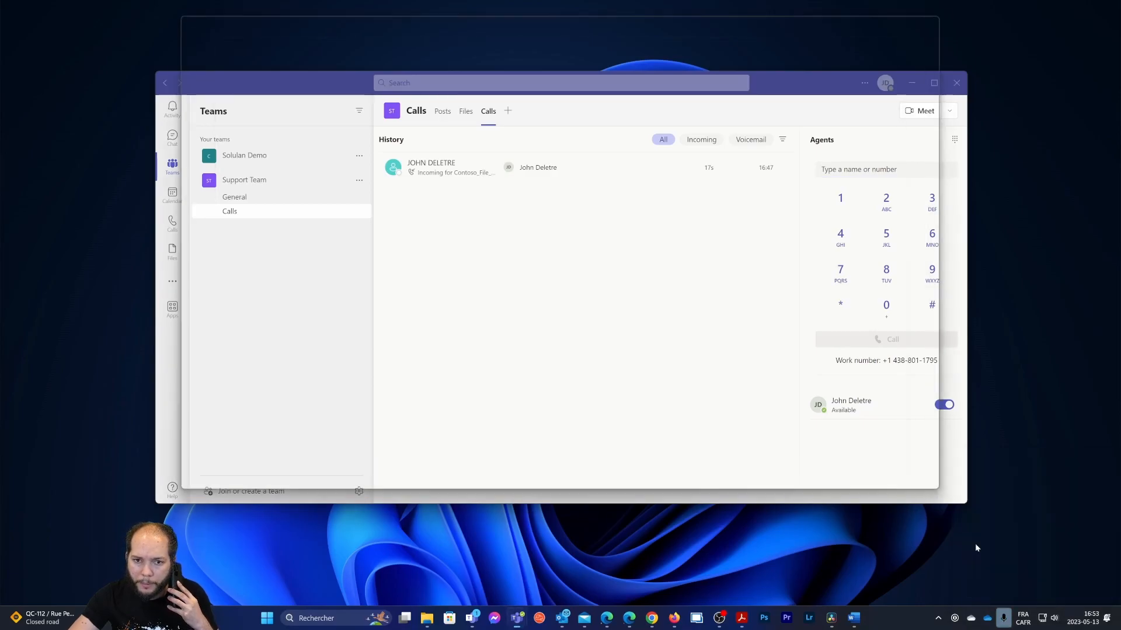
pyautogui.moveTo(564, 22); pyautogui.dragTo(620, 85)
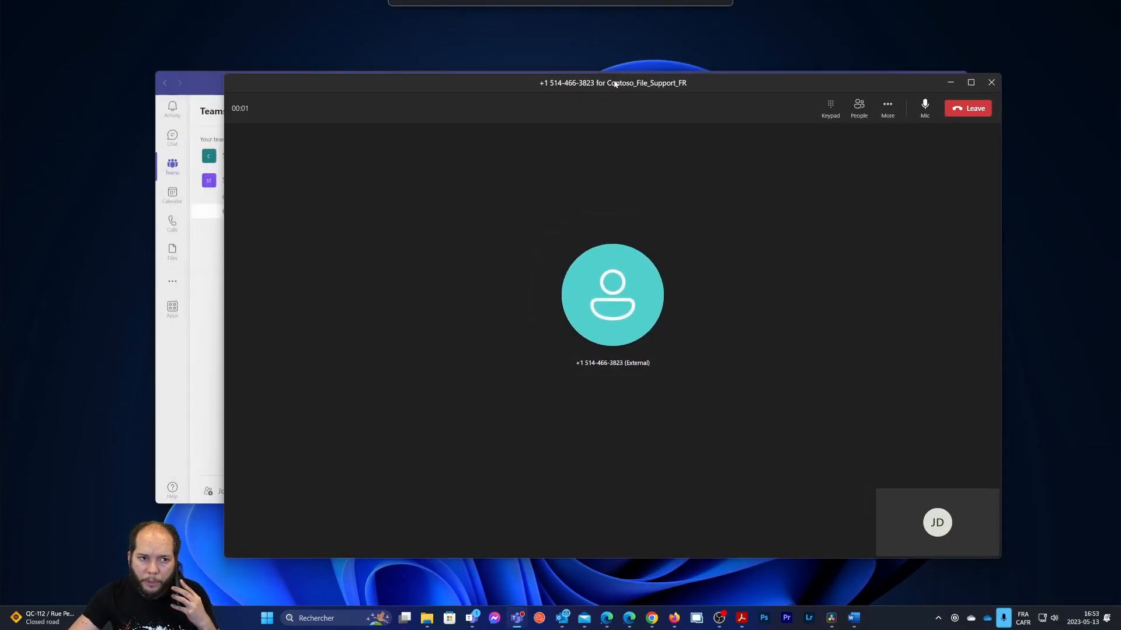
pyautogui.click(214, 96)
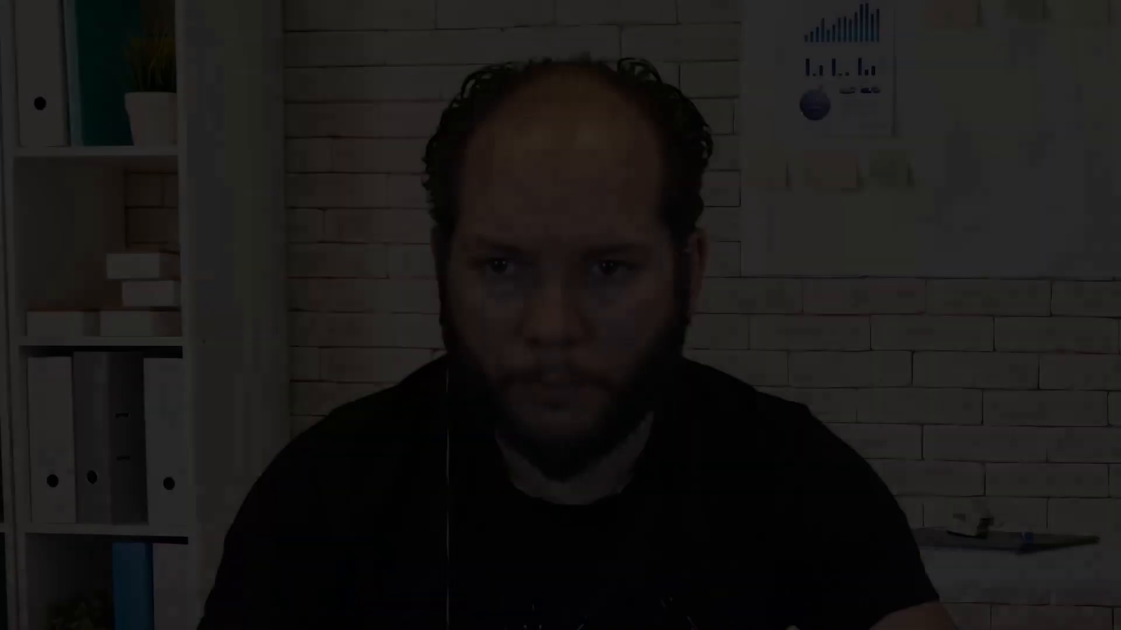